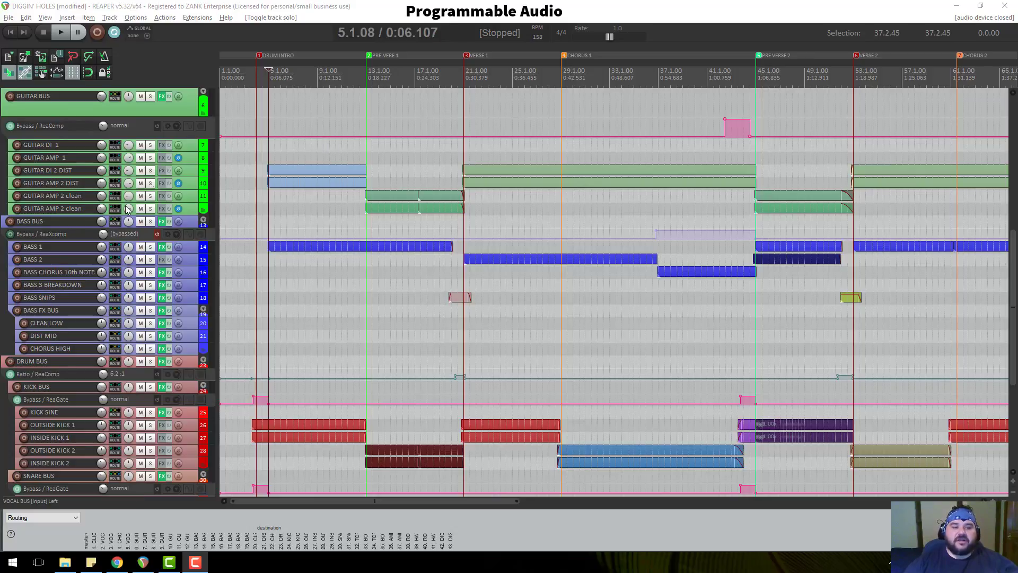
Delete the duplicate 'DIGGIN HOLES MIX 02_06' track at the bottom, leaving one mix track.
{"action": "left_click", "coordinate": [391, 71]}
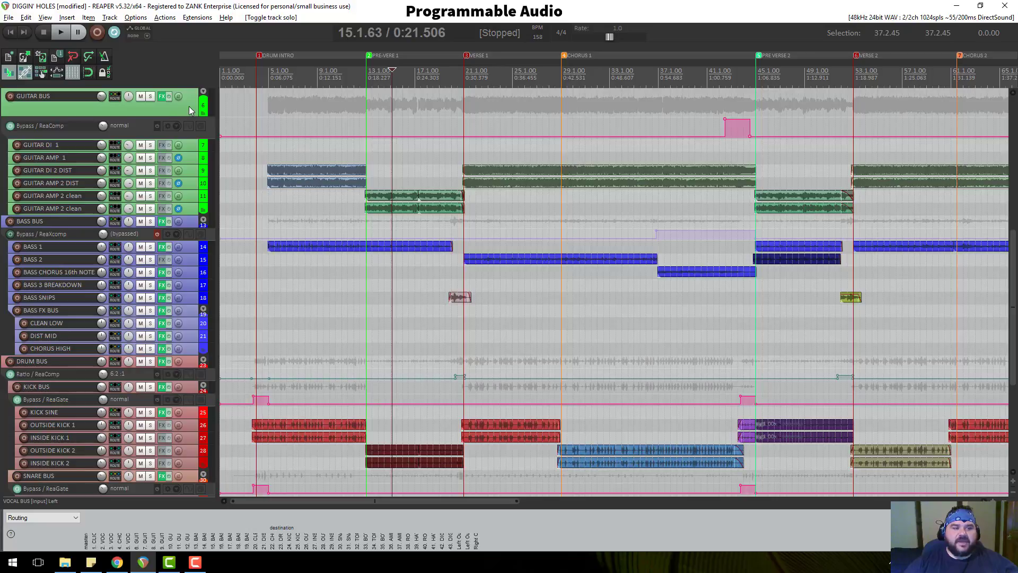
{"action": "scroll", "coordinate": [187, 109], "scroll_direction": "up", "scroll_amount": 5}
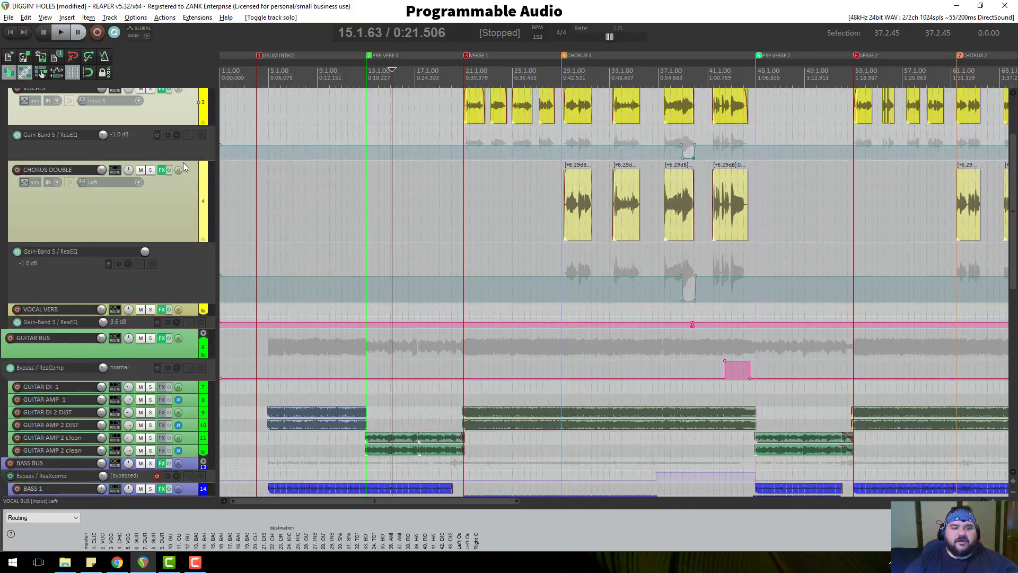
{"action": "scroll", "coordinate": [183, 162], "scroll_direction": "down", "scroll_amount": 6}
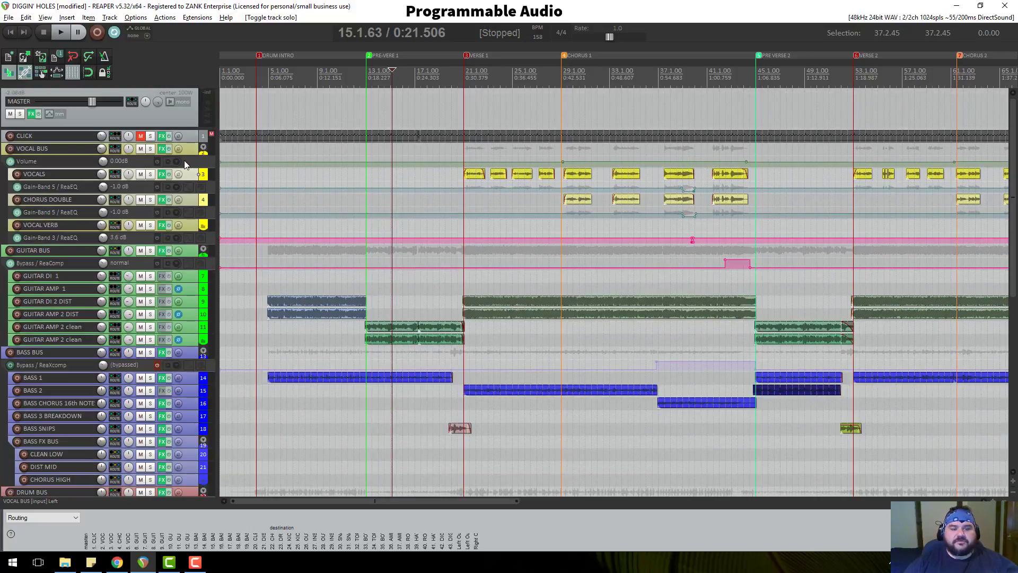
{"action": "scroll", "coordinate": [184, 164], "scroll_direction": "down", "scroll_amount": 6}
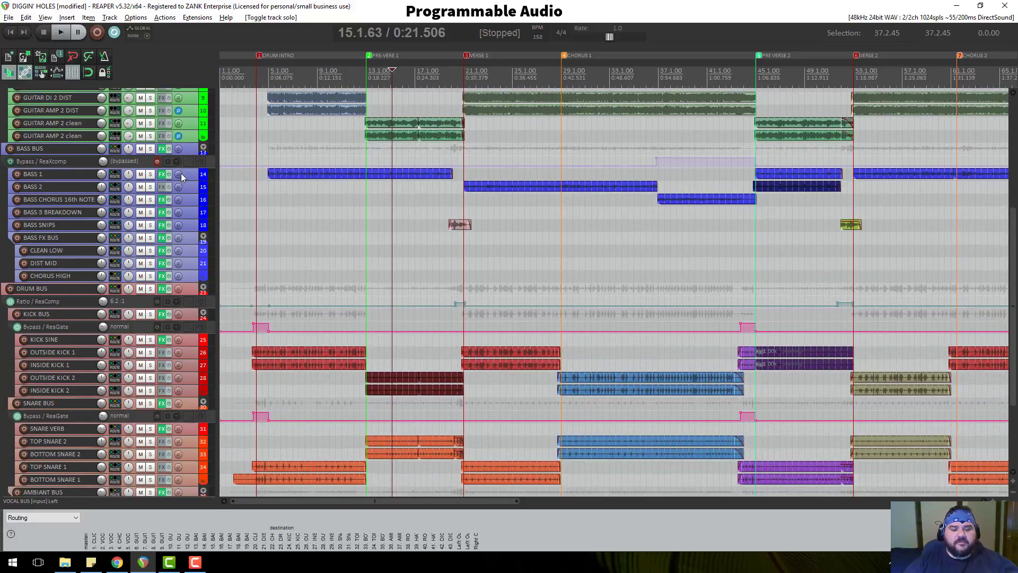
{"action": "scroll", "coordinate": [180, 172], "scroll_direction": "down", "scroll_amount": 4}
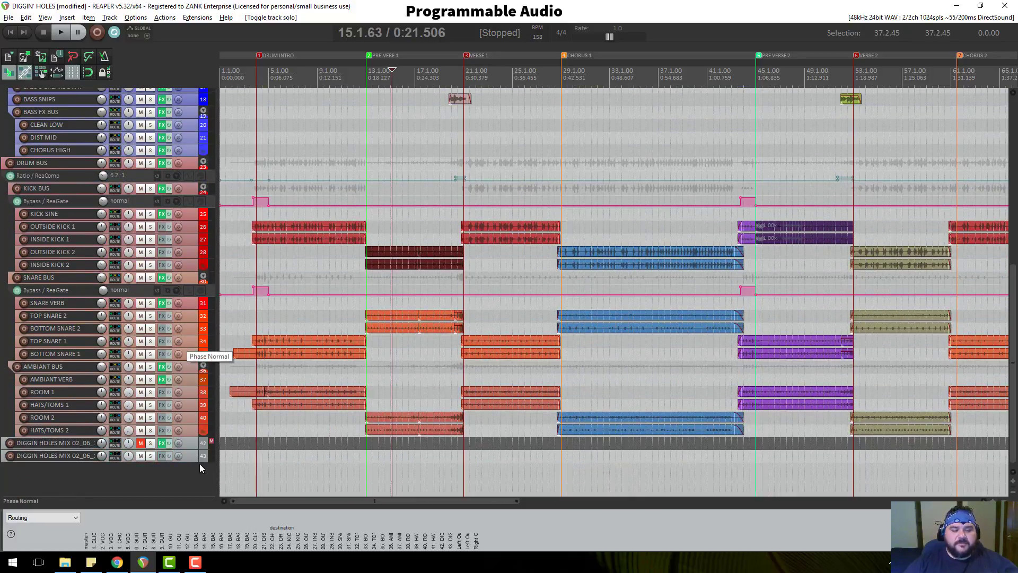
{"action": "left_click_drag", "start_coordinate": [197, 462], "coordinate": [196, 495]}
{"action": "left_click", "coordinate": [188, 476]}
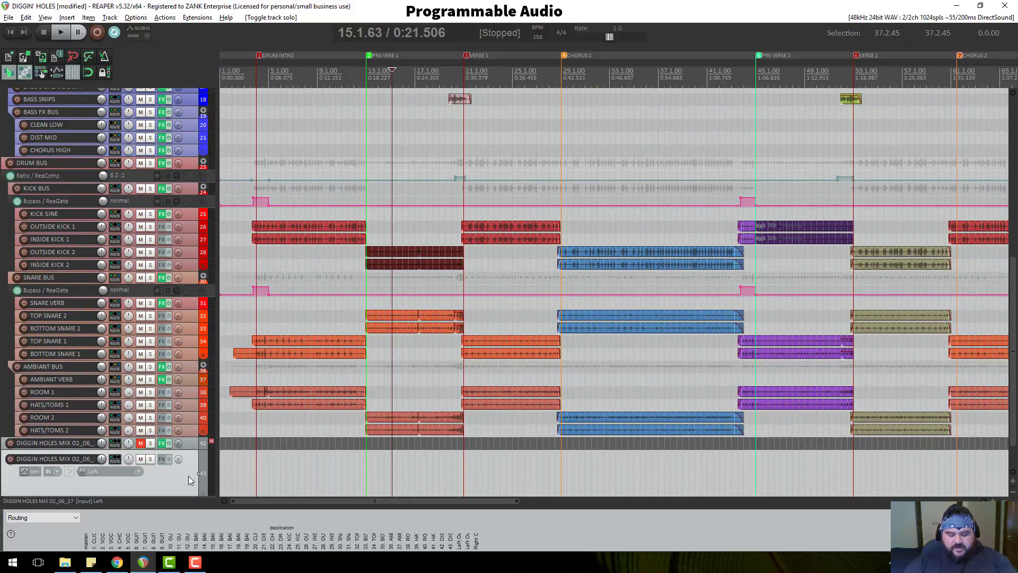
{"action": "key", "text": "Delete"}
{"action": "key", "text": "Delete"}
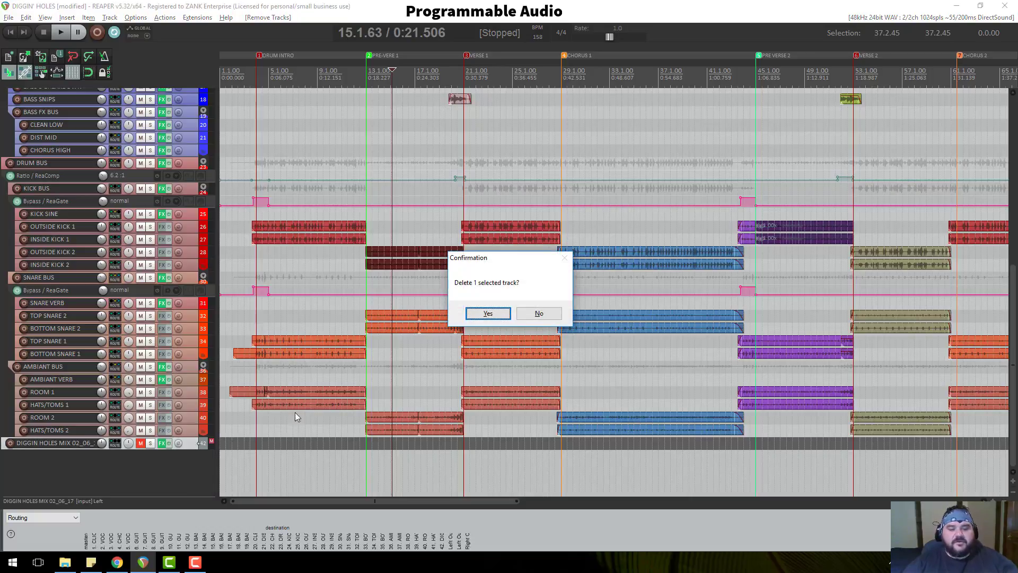
{"action": "left_click", "coordinate": [485, 317]}
{"action": "scroll", "coordinate": [463, 294], "scroll_direction": "up", "scroll_amount": 5}
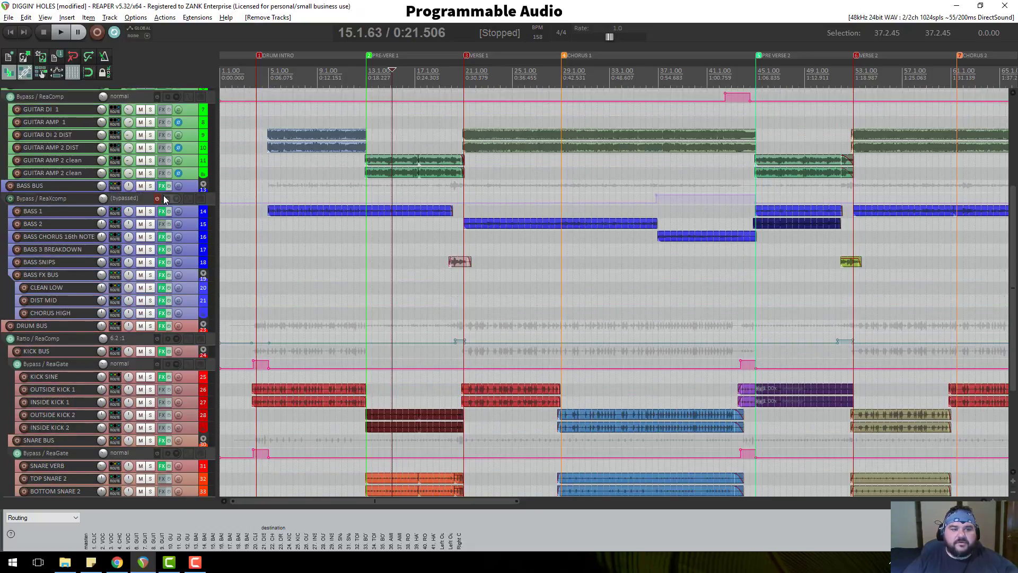
{"action": "scroll", "coordinate": [164, 199], "scroll_direction": "up", "scroll_amount": 5}
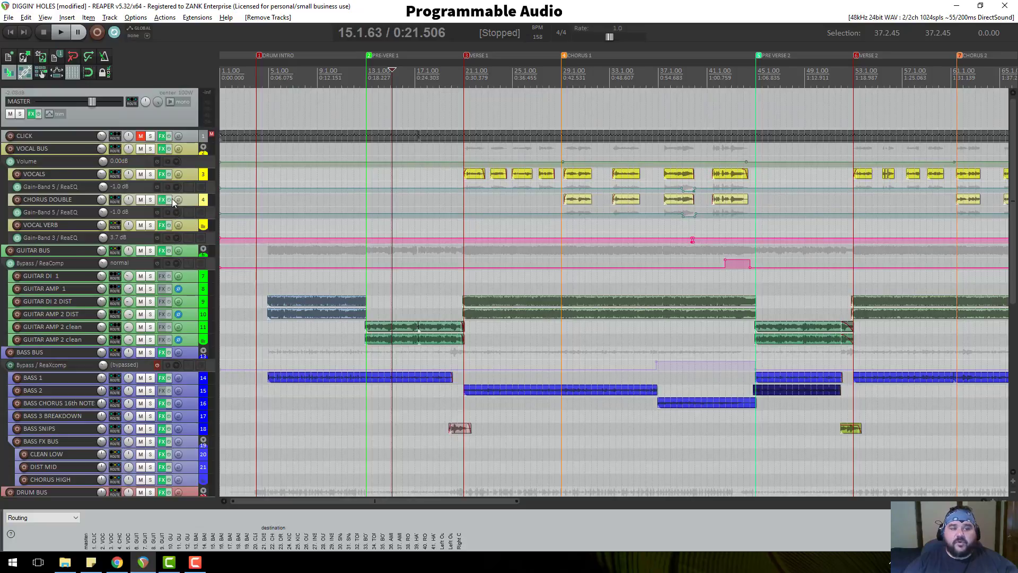
Enlarge the VOCAL BUS track and place the edit position just before the pre-verse.
{"action": "left_click_drag", "start_coordinate": [193, 154], "coordinate": [186, 178]}
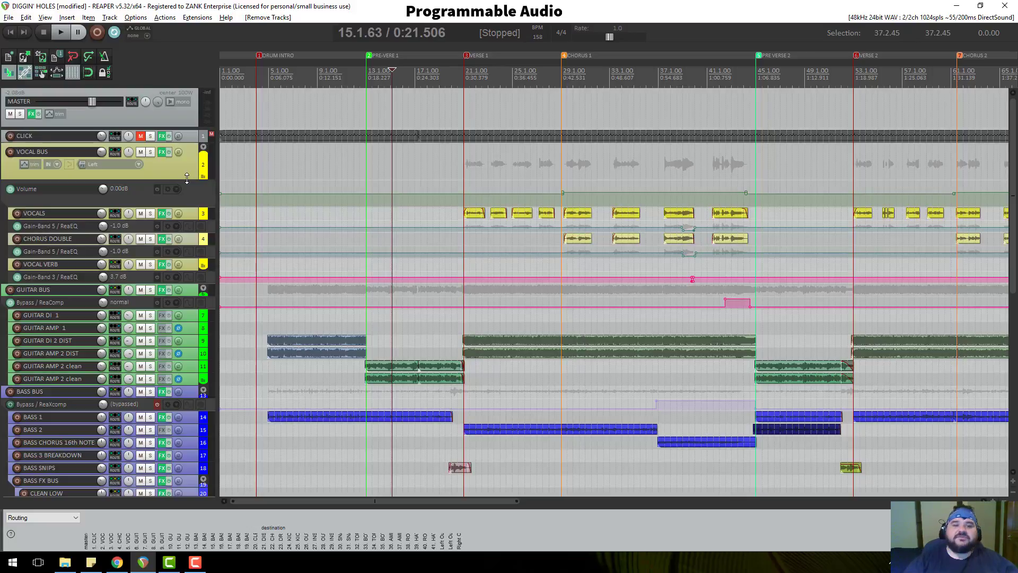
{"action": "mouse_move", "coordinate": [186, 178]}
{"action": "left_mouse_down"}
{"action": "mouse_move", "coordinate": [186, 203]}
{"action": "mouse_move", "coordinate": [186, 185]}
{"action": "left_mouse_up"}
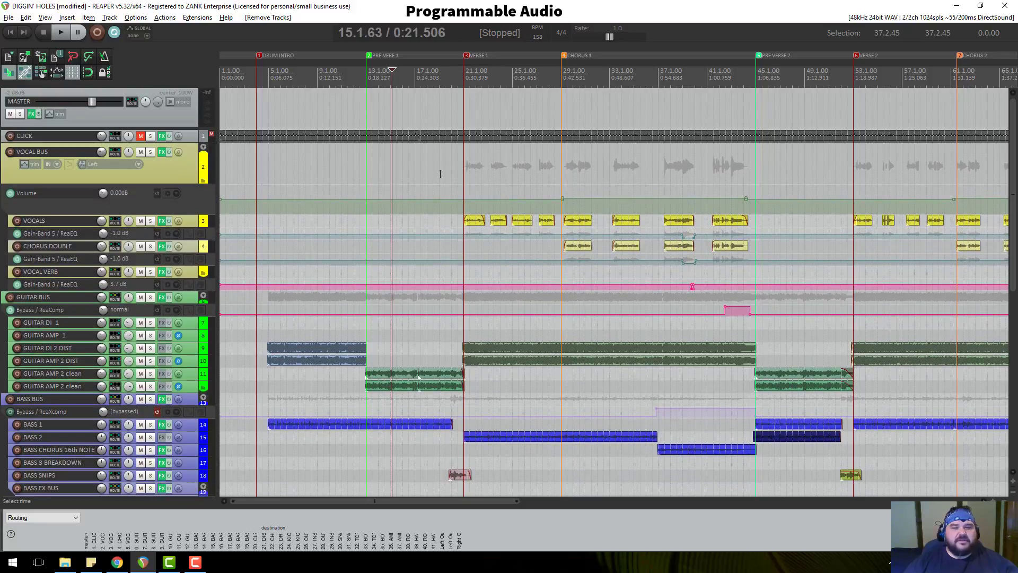
{"action": "left_click", "coordinate": [366, 73]}
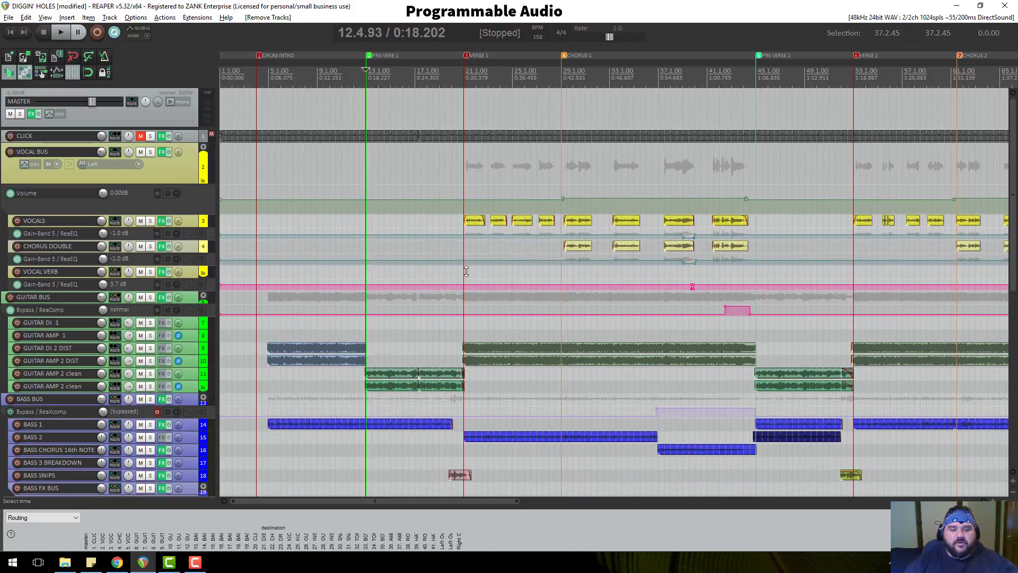
{"action": "scroll", "coordinate": [523, 380], "scroll_direction": "up", "scroll_amount": 5}
Expand the BASS 1 track to show its bass waveform, with the edit position back at the pre-verse.
{"action": "scroll", "coordinate": [522, 379], "scroll_direction": "down", "scroll_amount": 6}
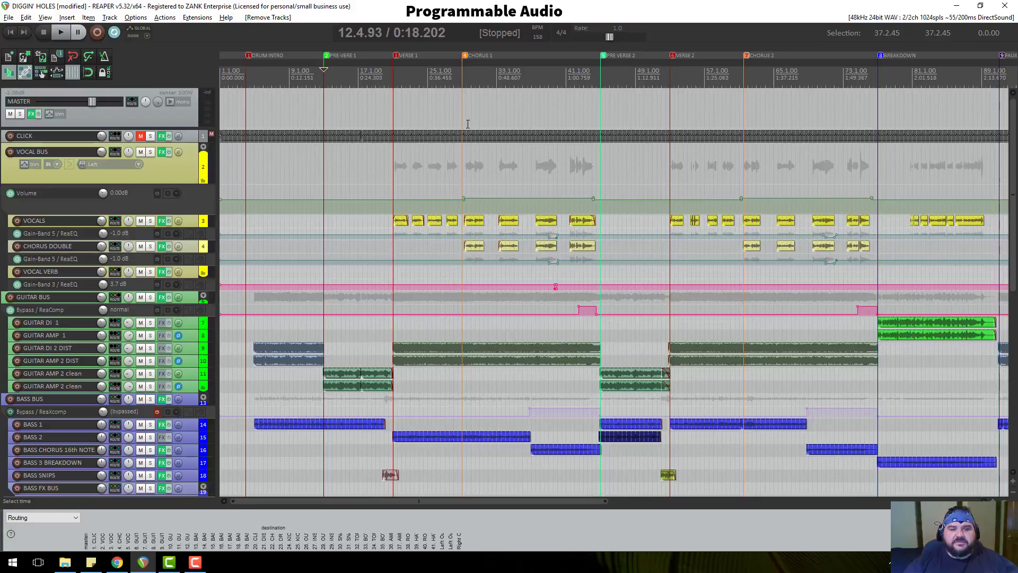
{"action": "left_click", "coordinate": [463, 73]}
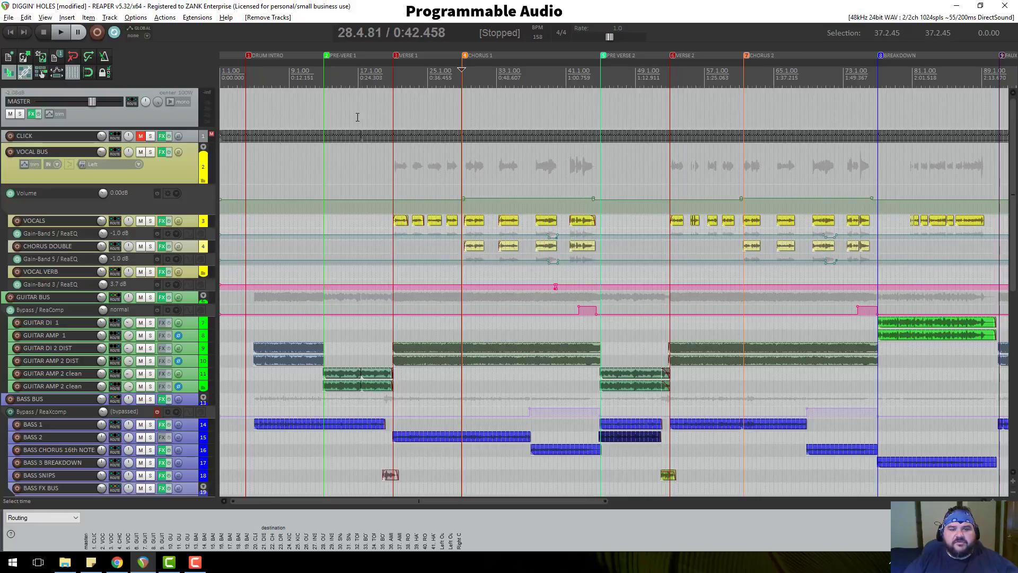
{"action": "scroll", "coordinate": [184, 257], "scroll_direction": "down", "scroll_amount": 3}
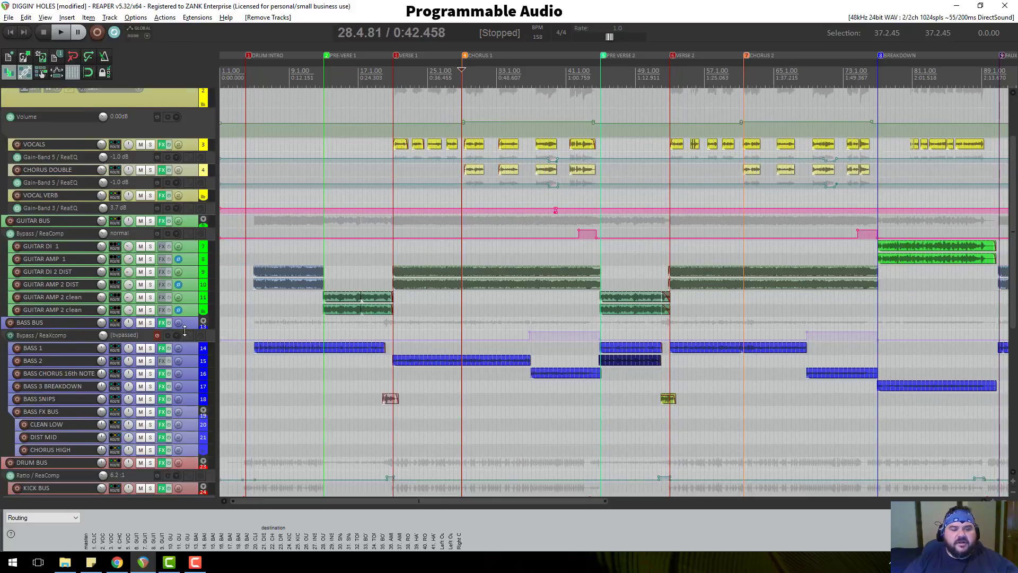
{"action": "left_click_drag", "start_coordinate": [189, 354], "coordinate": [188, 412]}
{"action": "left_click", "coordinate": [324, 78]}
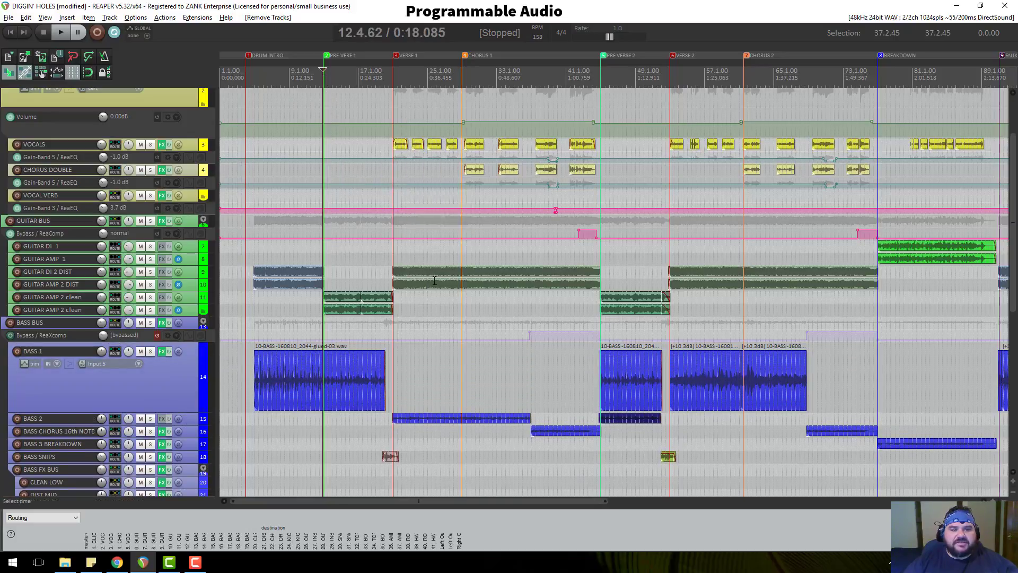
Place the edit cursor exactly on the PRE-VERSE 1 marker in the ruler.
{"action": "scroll", "coordinate": [434, 305], "scroll_direction": "up", "scroll_amount": 3}
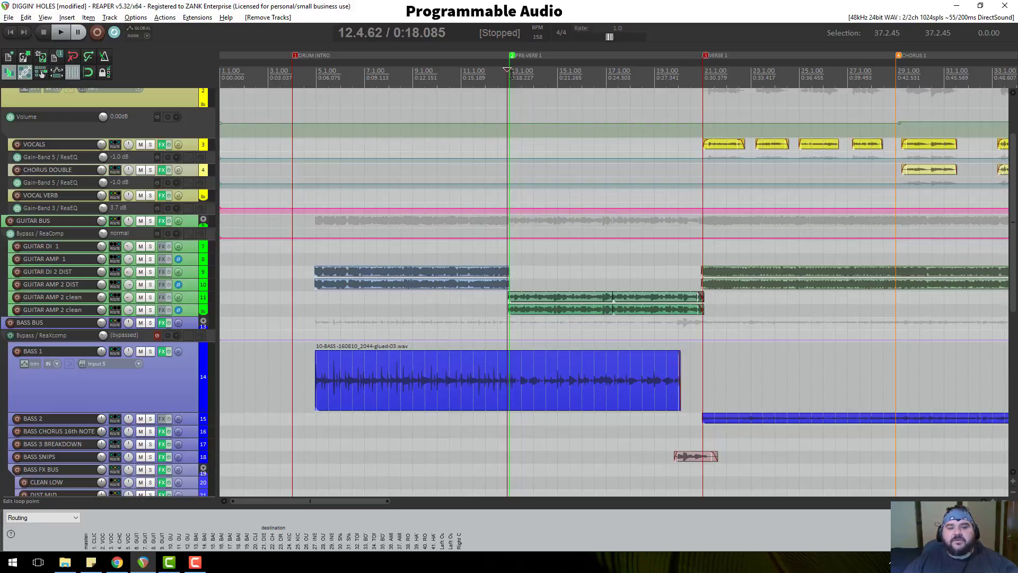
{"action": "left_click", "coordinate": [510, 75]}
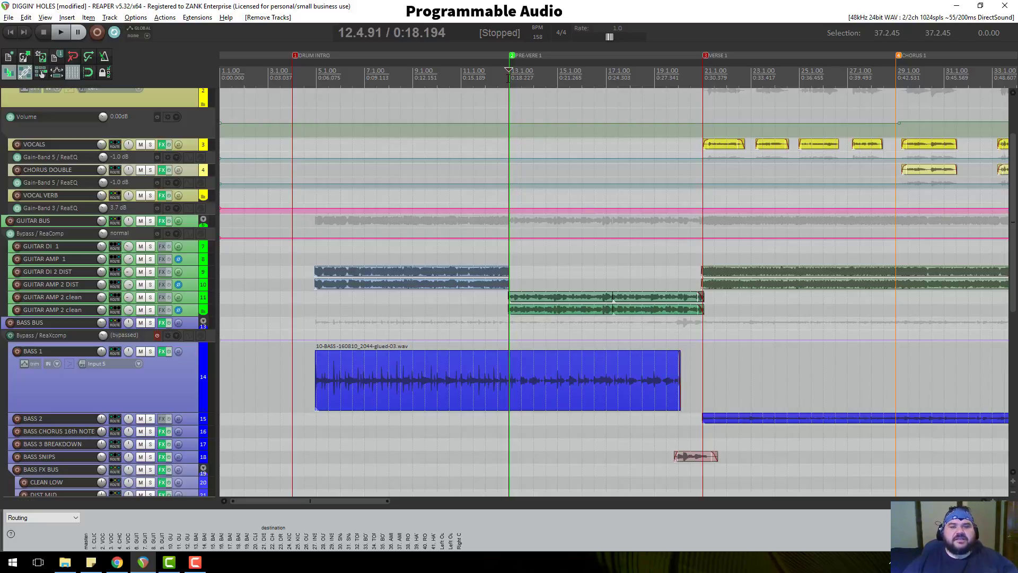
Switch the audio output device to Headphones in Preferences and apply it.
{"action": "key", "text": "ctrl+p"}
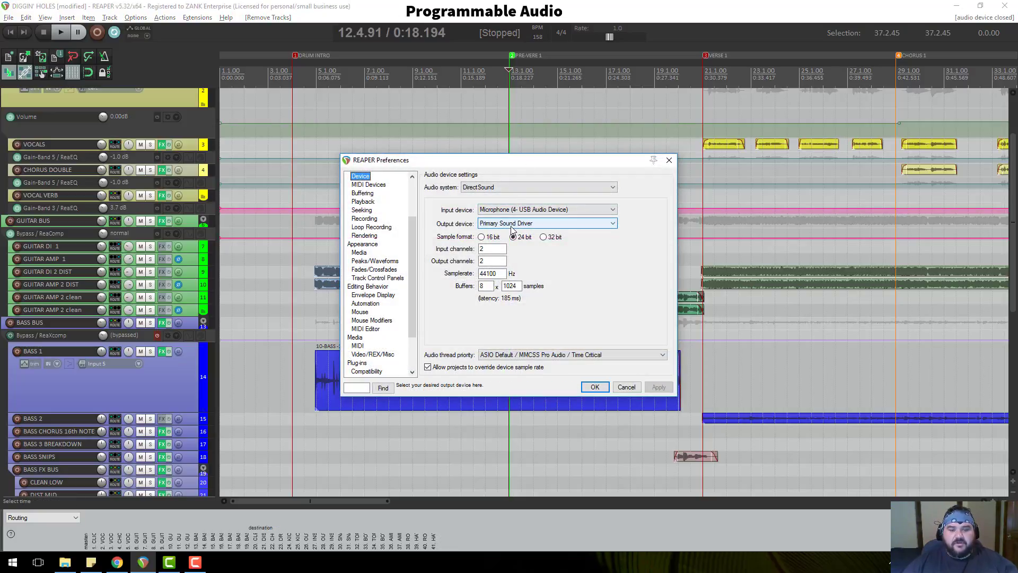
{"action": "left_click", "coordinate": [485, 225]}
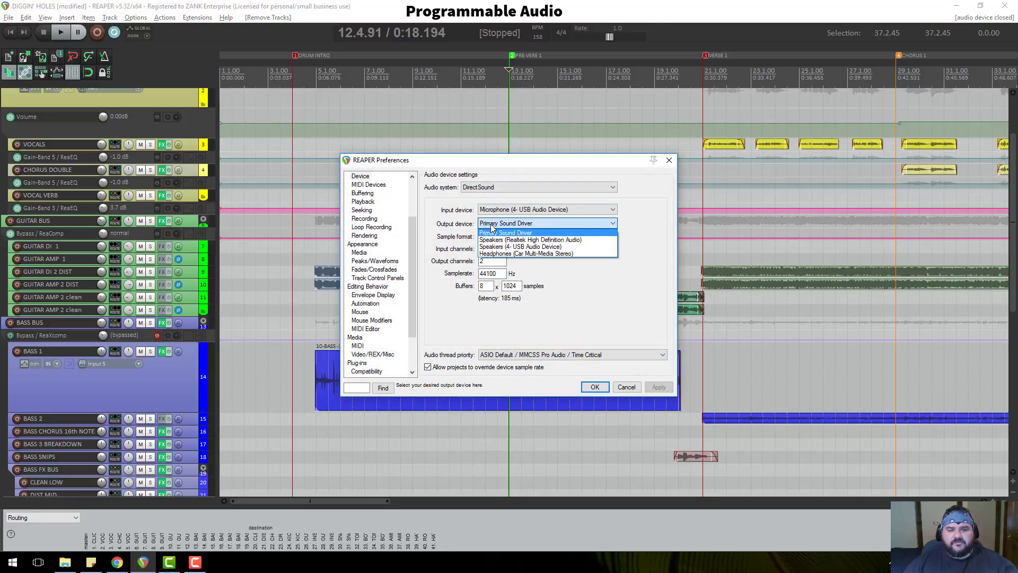
{"action": "left_click", "coordinate": [542, 253]}
{"action": "left_click", "coordinate": [596, 389]}
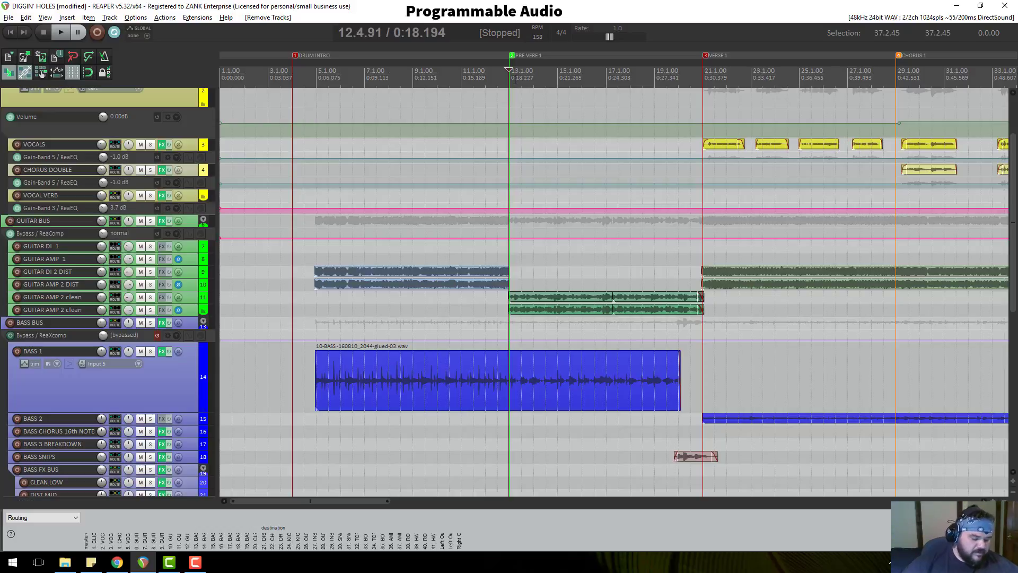
{"action": "key", "text": "space"}
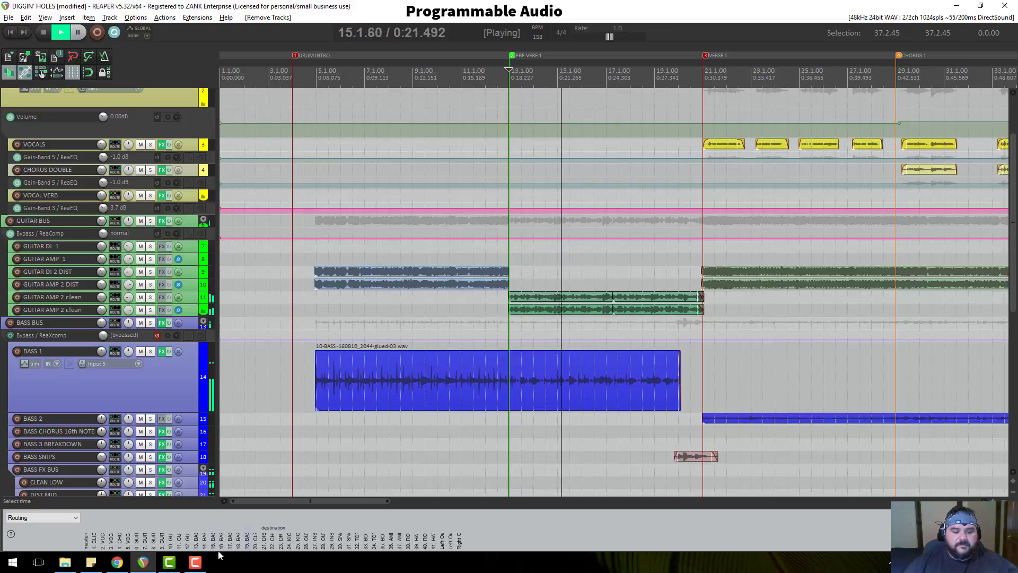
{"action": "left_click", "coordinate": [201, 565]}
{"action": "left_click", "coordinate": [202, 566]}
{"action": "key", "text": "space"}
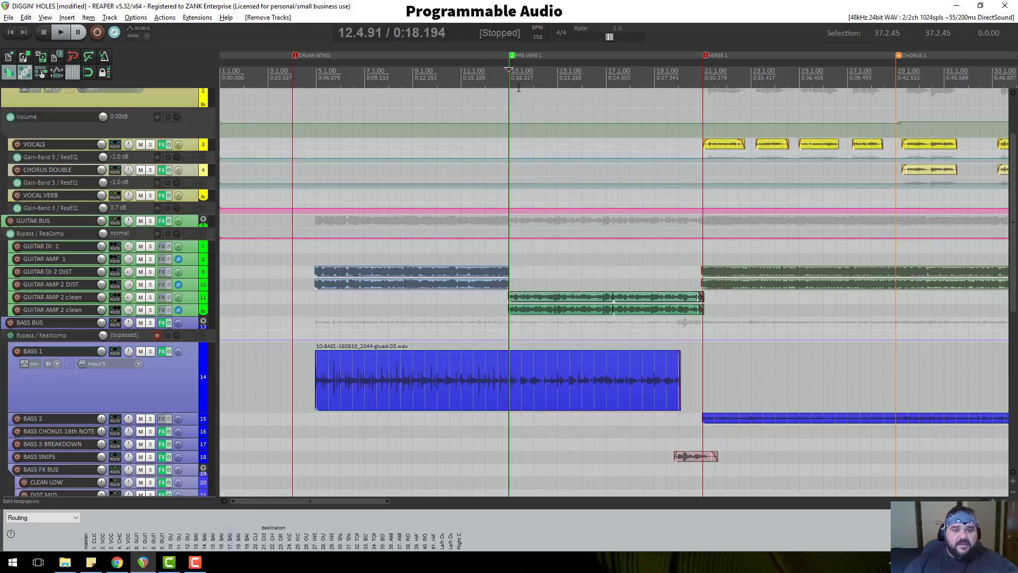
{"action": "left_click", "coordinate": [311, 80]}
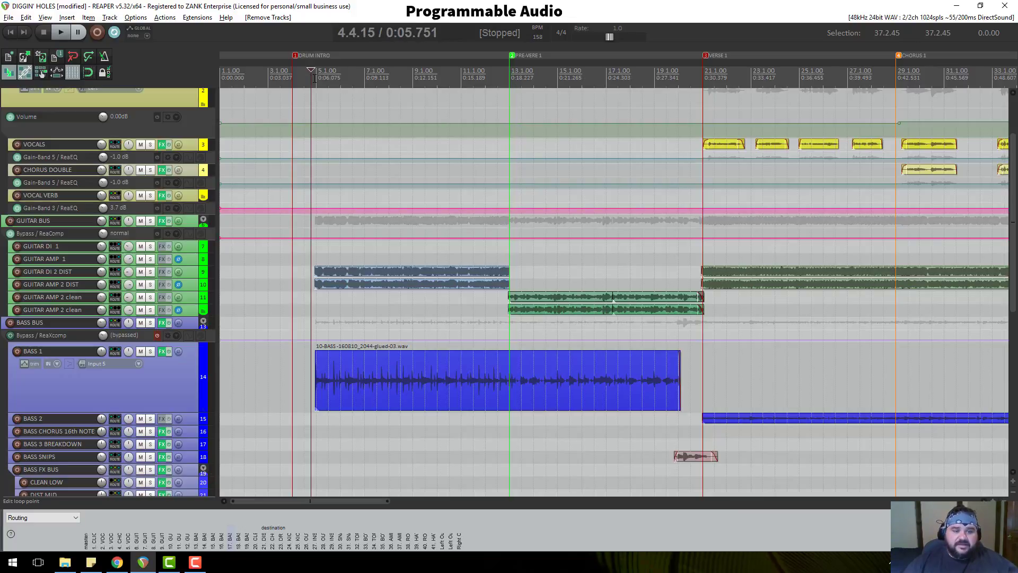
{"action": "left_click", "coordinate": [314, 78]}
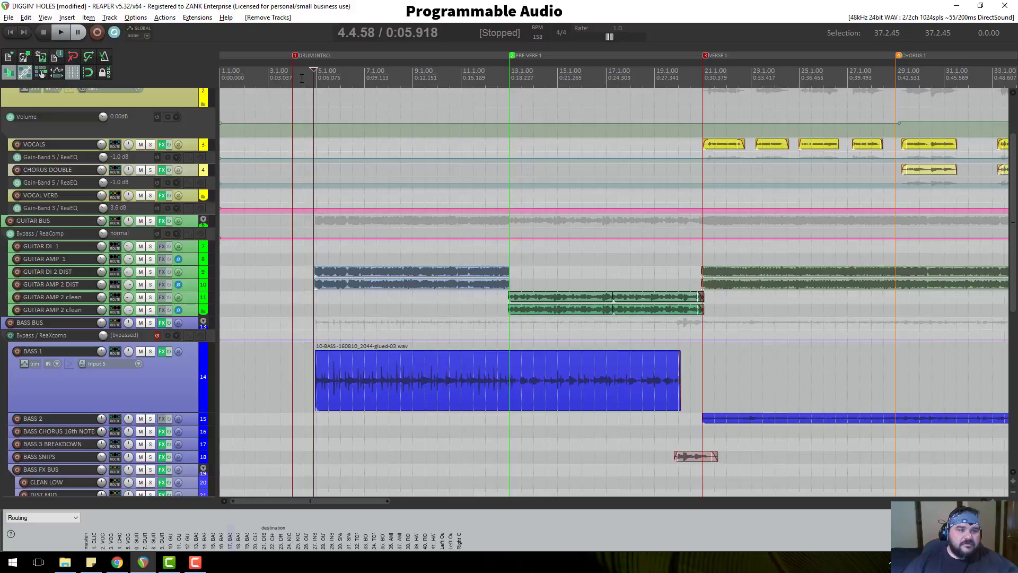
{"action": "left_click", "coordinate": [511, 79]}
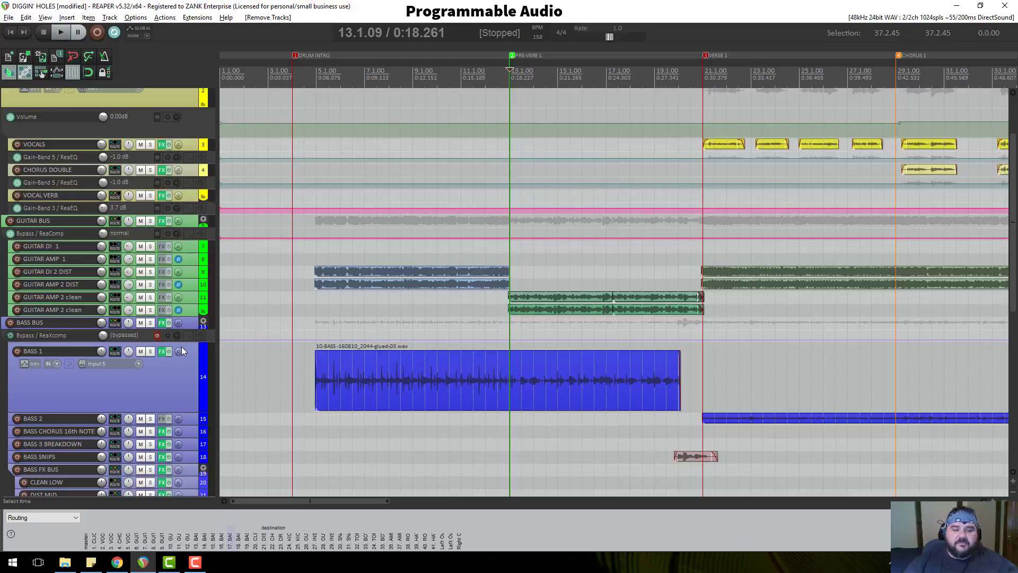
Make the BASS 1 track even taller, with the edit position at bar 14.
{"action": "left_click_drag", "start_coordinate": [183, 412], "coordinate": [183, 435]}
{"action": "scroll", "coordinate": [648, 286], "scroll_direction": "up", "scroll_amount": 3}
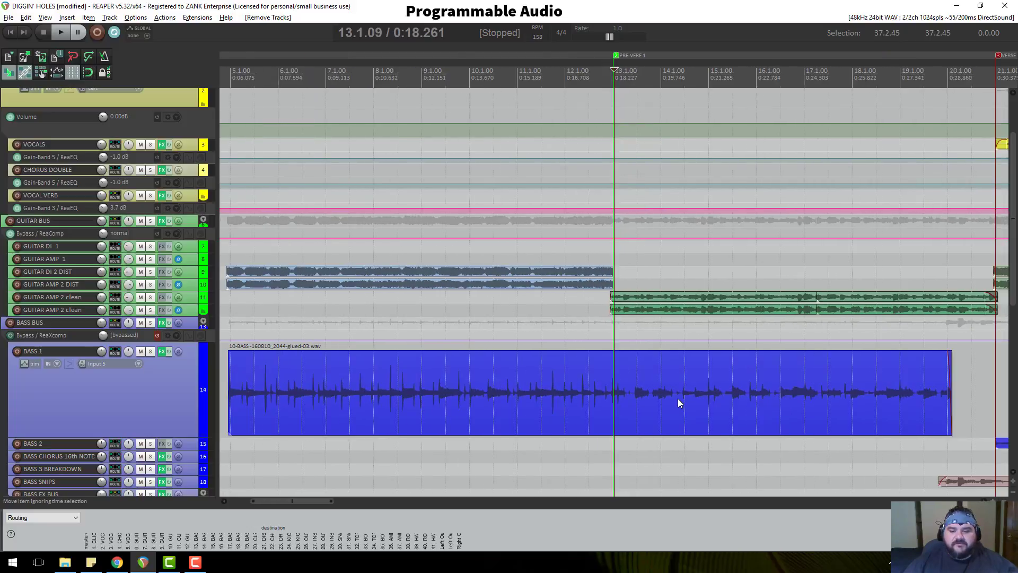
{"action": "scroll", "coordinate": [680, 383], "scroll_direction": "down", "scroll_amount": 1}
{"action": "left_click", "coordinate": [647, 77]}
{"action": "scroll", "coordinate": [682, 432], "scroll_direction": "up", "scroll_amount": 7}
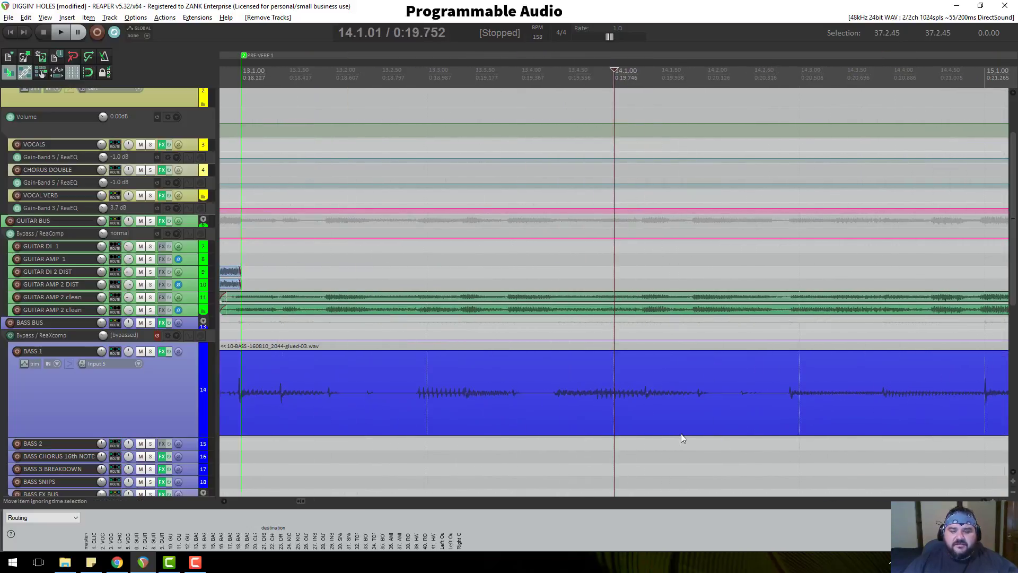
{"action": "left_click_drag", "start_coordinate": [208, 435], "coordinate": [208, 460]}
{"action": "scroll", "coordinate": [602, 367], "scroll_direction": "down", "scroll_amount": 6}
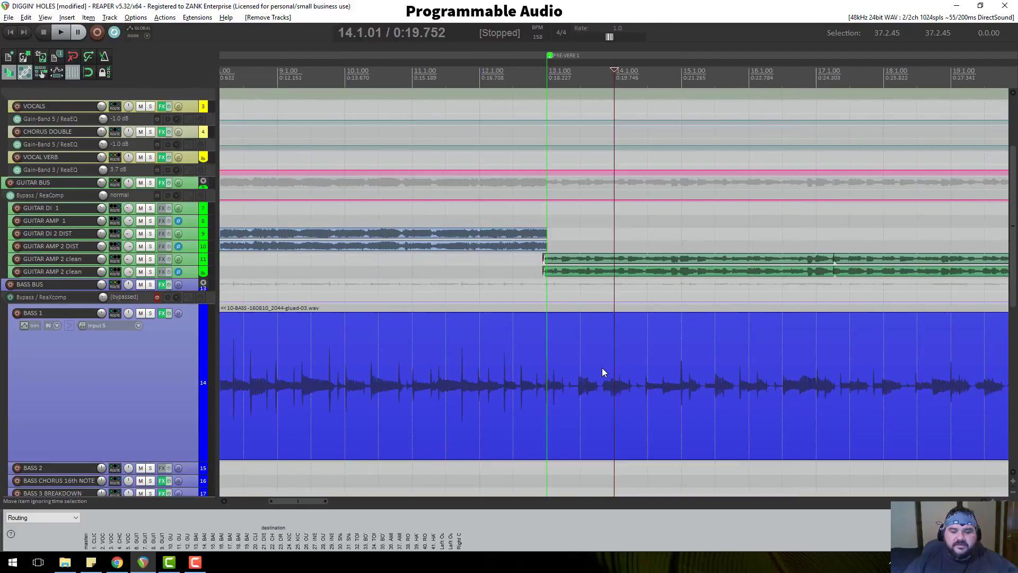
{"action": "scroll", "coordinate": [615, 368], "scroll_direction": "down", "scroll_amount": 2}
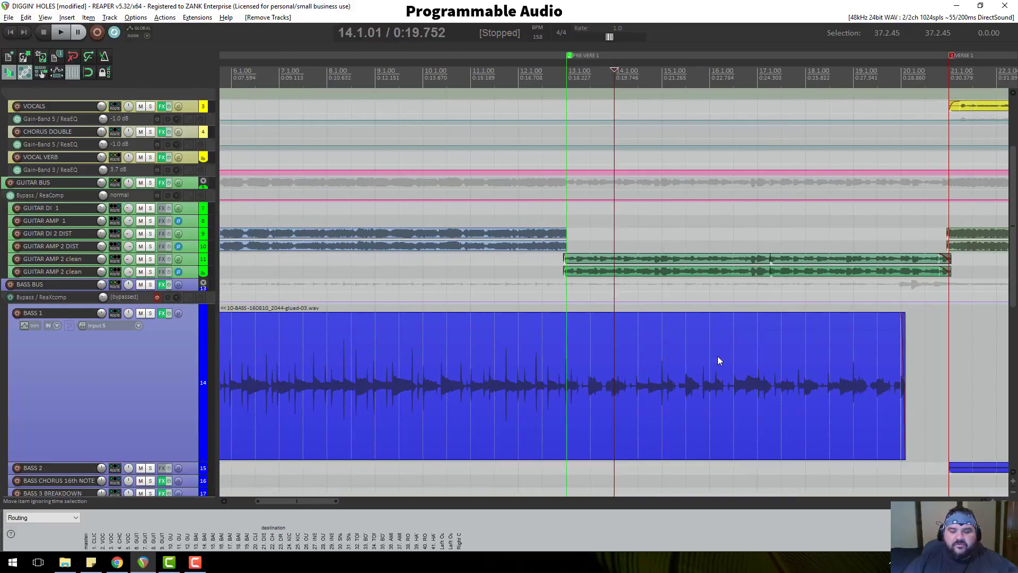
Solo BASS 1, play it briefly from near bar 8, then open the audio device Preferences.
{"action": "left_click", "coordinate": [151, 313]}
{"action": "left_click", "coordinate": [361, 93]}
{"action": "key", "text": "space"}
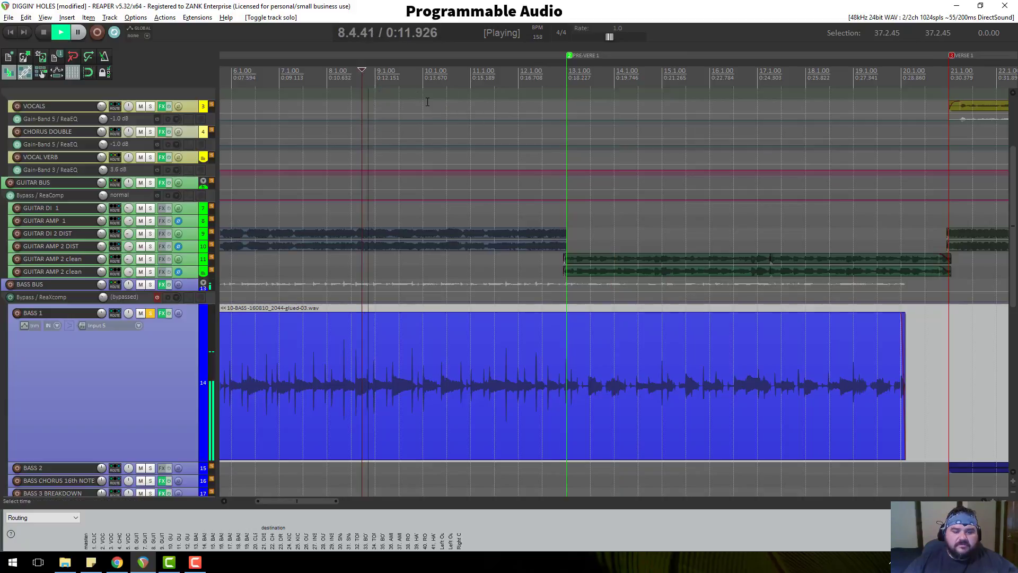
{"action": "key", "text": "space"}
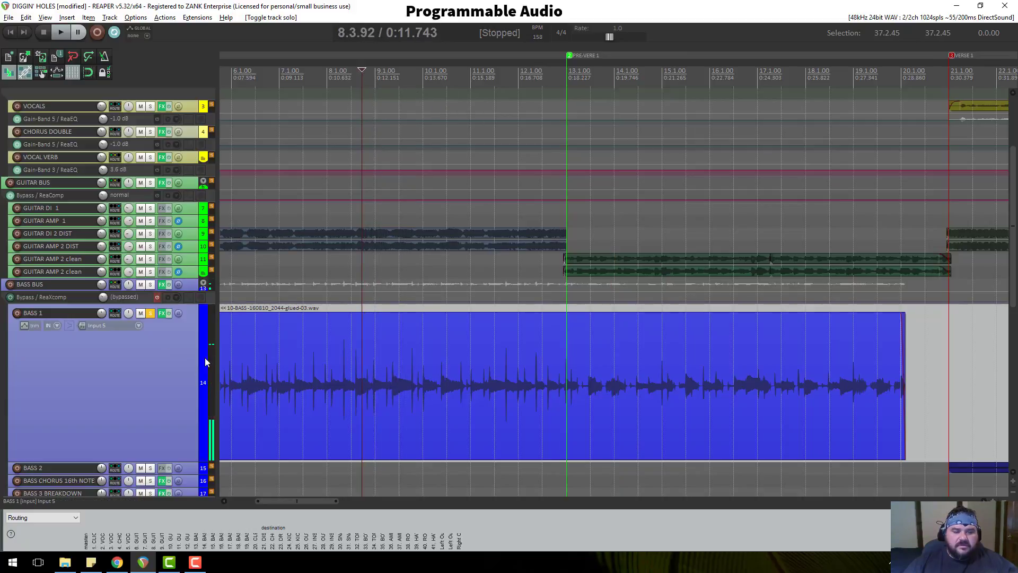
{"action": "key", "text": "ctrl+p"}
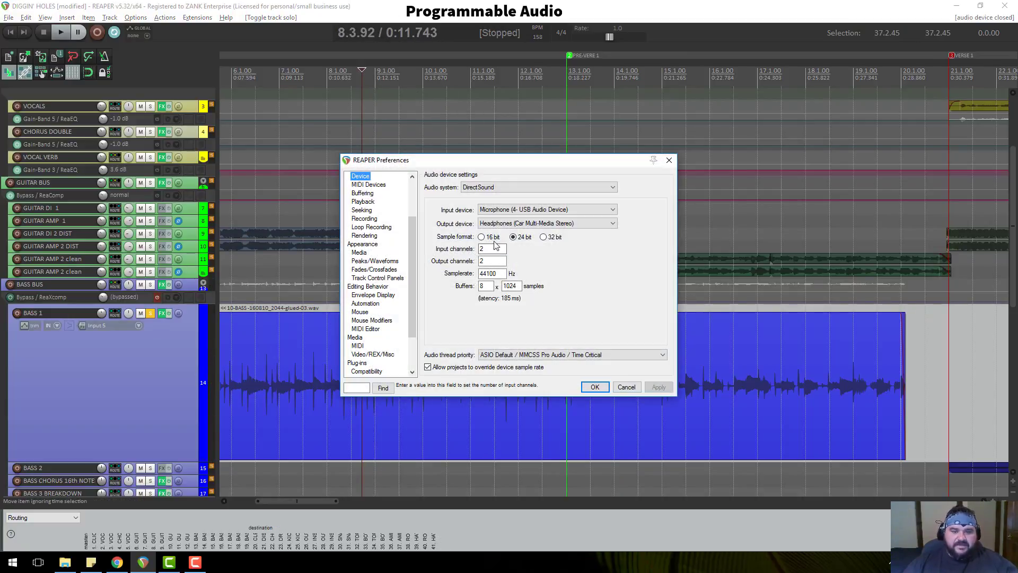
Select the Realtek speakers as output and test playback through them.
{"action": "left_click", "coordinate": [498, 224]}
{"action": "left_click", "coordinate": [509, 233]}
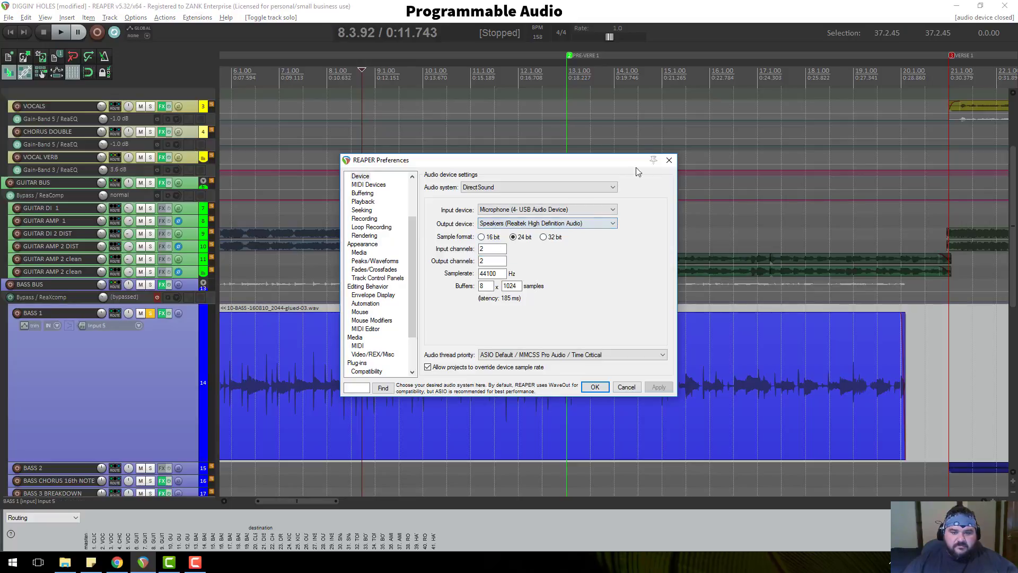
{"action": "left_click", "coordinate": [670, 163]}
{"action": "key", "text": "space"}
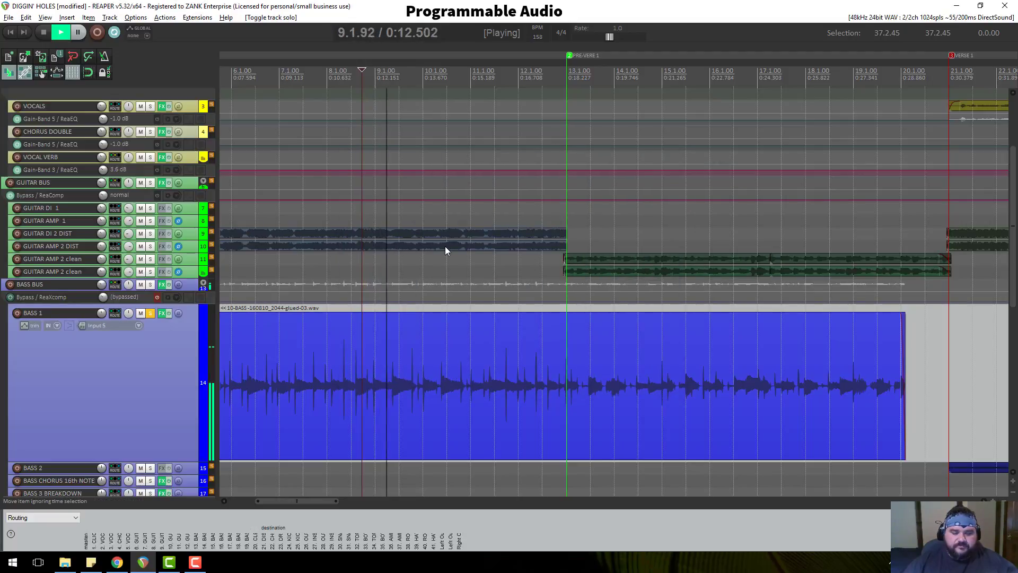
{"action": "key", "text": "space"}
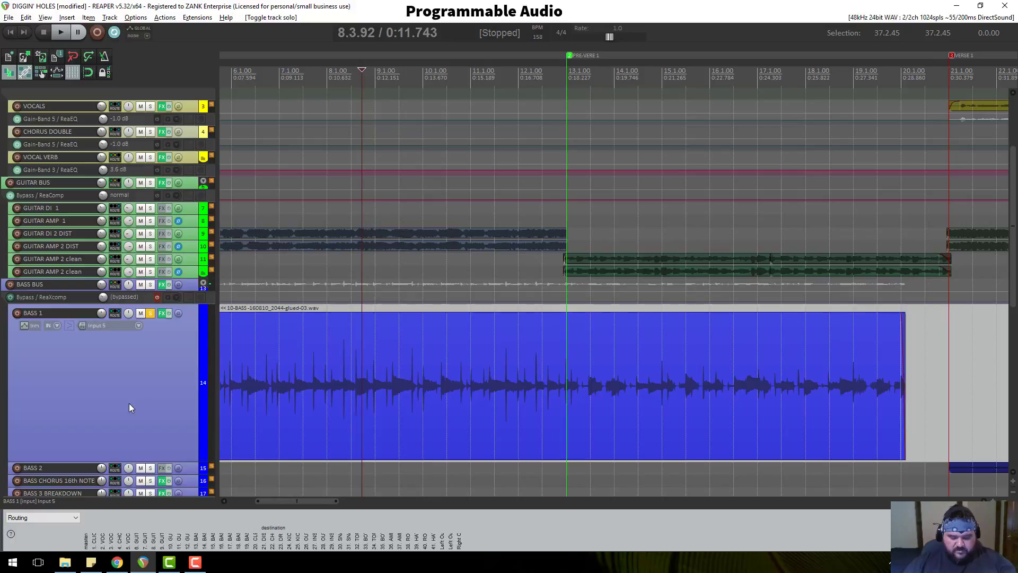
Reselect Speakers (Realtek High Definition Audio) in Preferences and confirm with OK.
{"action": "key", "text": "ctrl+p"}
{"action": "left_click", "coordinate": [530, 223]}
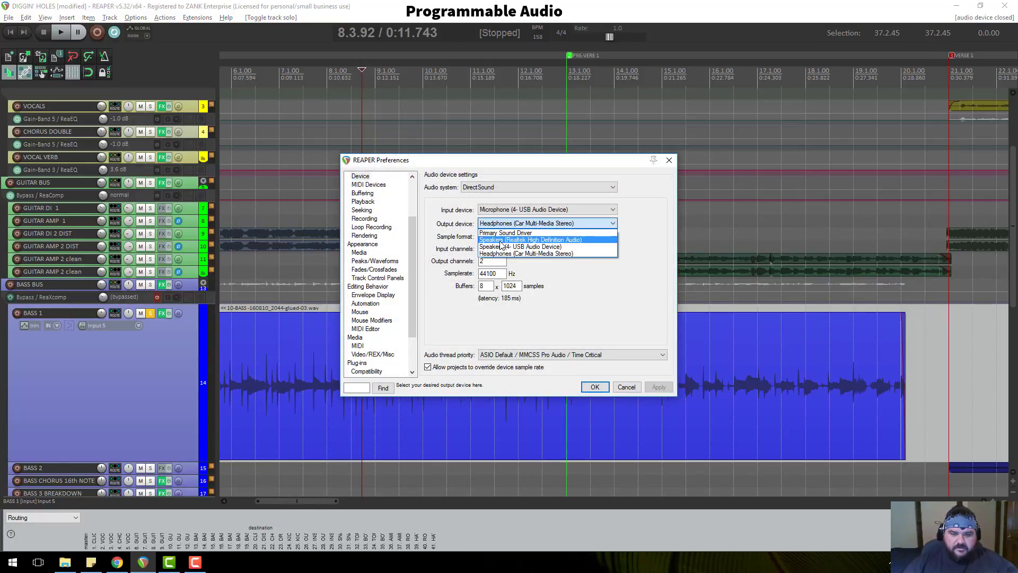
{"action": "left_click", "coordinate": [500, 240]}
{"action": "left_click", "coordinate": [594, 387]}
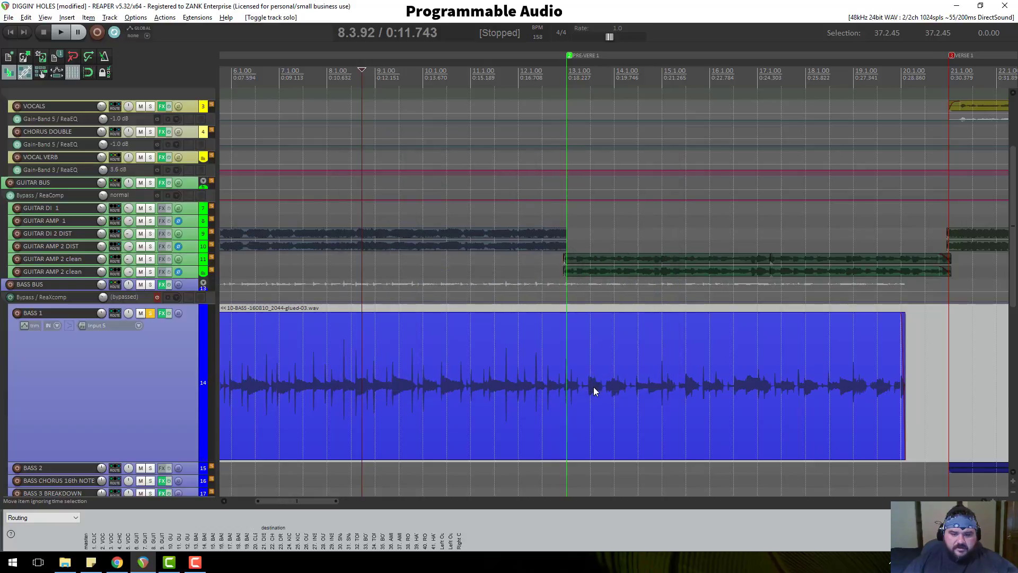
{"action": "key", "text": "space"}
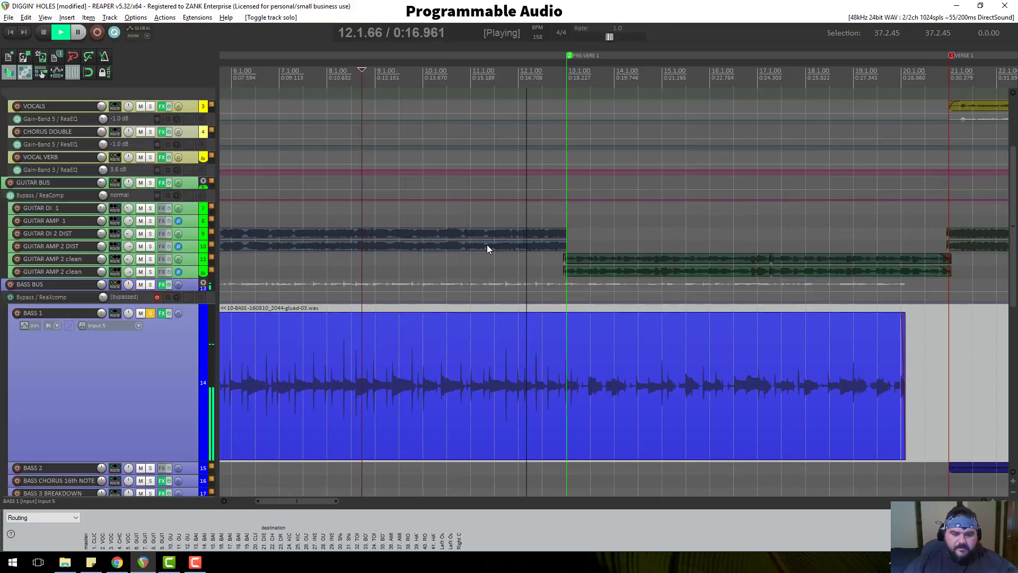
{"action": "key", "text": "space"}
{"action": "left_click", "coordinate": [340, 94]}
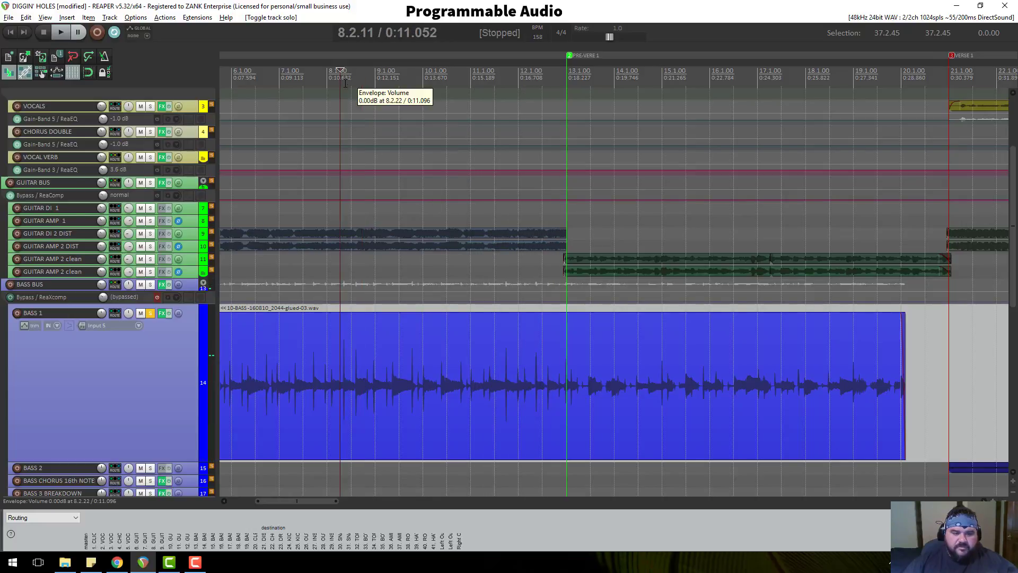
{"action": "key", "text": "space"}
{"action": "key", "text": "space"}
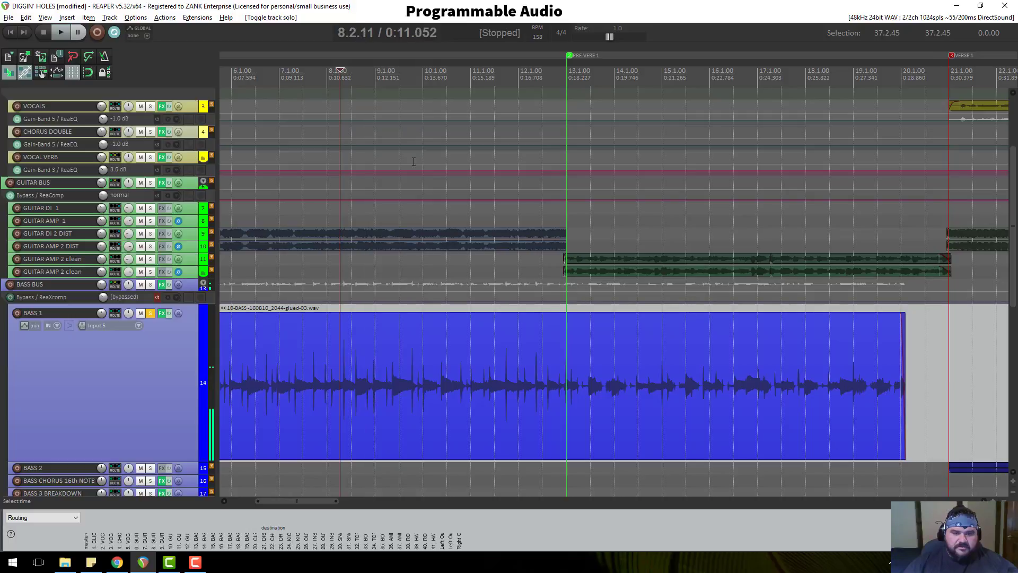
{"action": "scroll", "coordinate": [398, 162], "scroll_direction": "up", "scroll_amount": 2}
{"action": "scroll", "coordinate": [397, 163], "scroll_direction": "up", "scroll_amount": 1}
{"action": "key", "text": "space"}
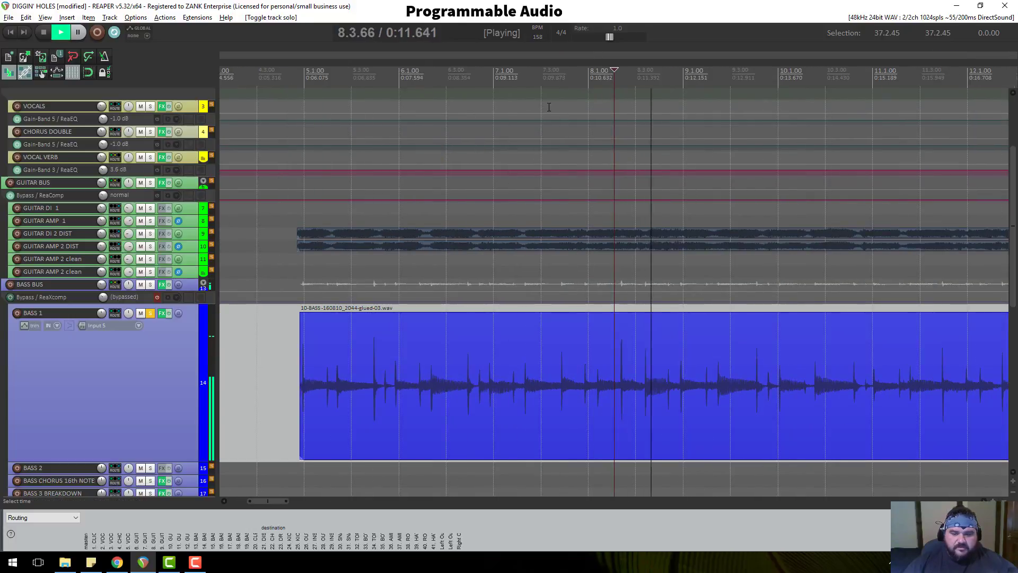
{"action": "key", "text": "space"}
{"action": "left_click", "coordinate": [373, 71]}
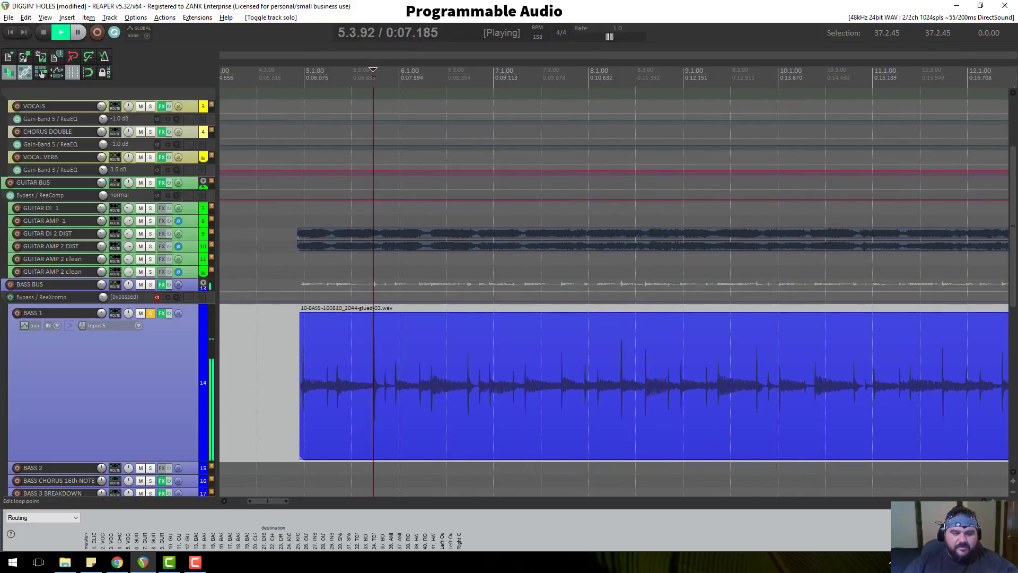
{"action": "key", "text": "space"}
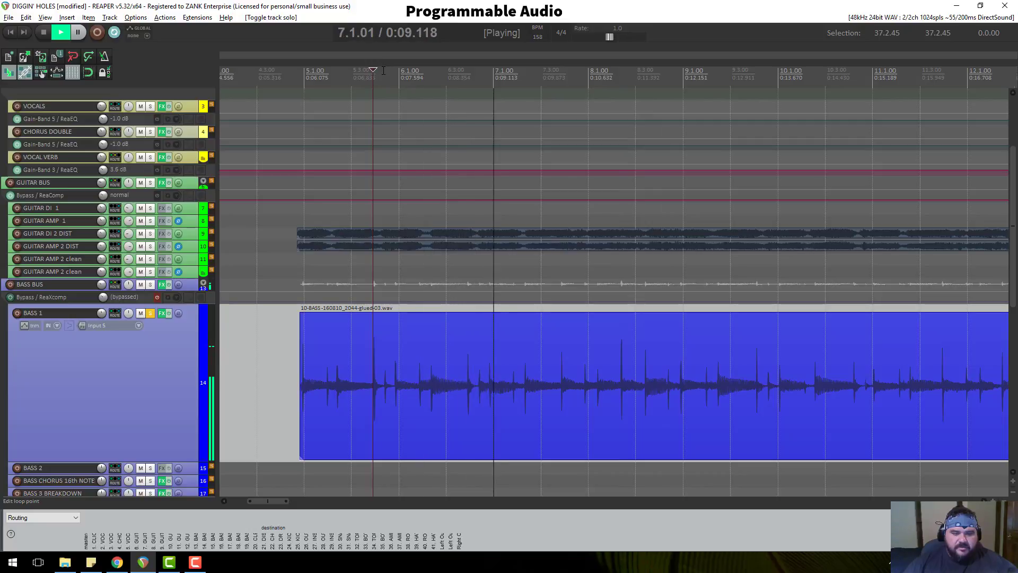
{"action": "key", "text": "space"}
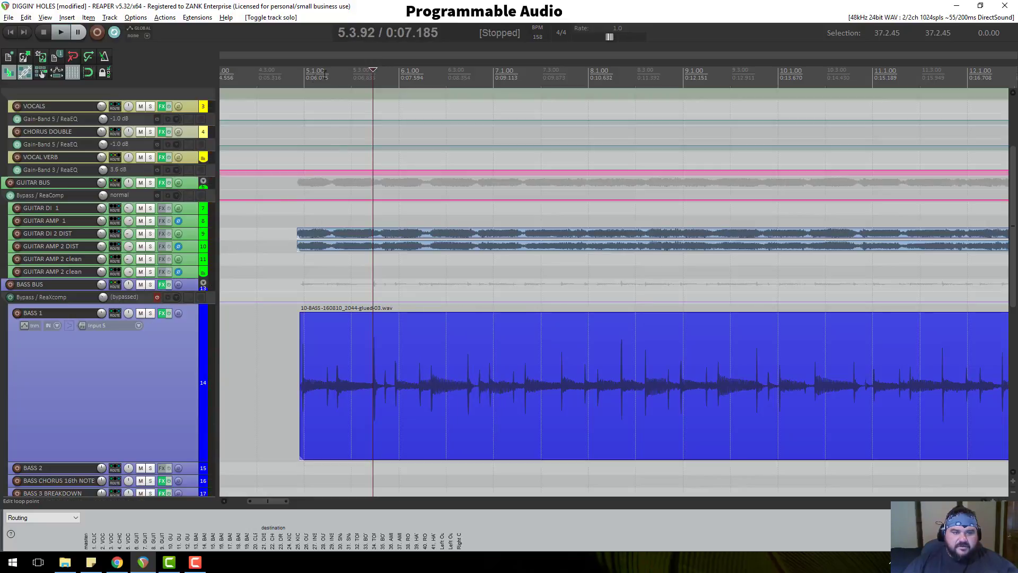
{"action": "left_click", "coordinate": [305, 76]}
{"action": "key", "text": "space"}
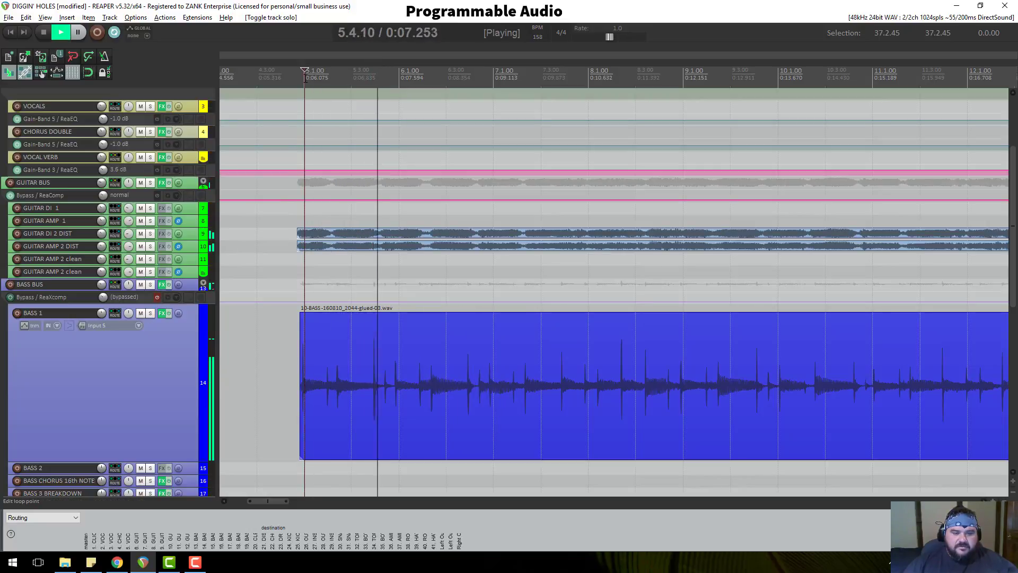
{"action": "key", "text": "space"}
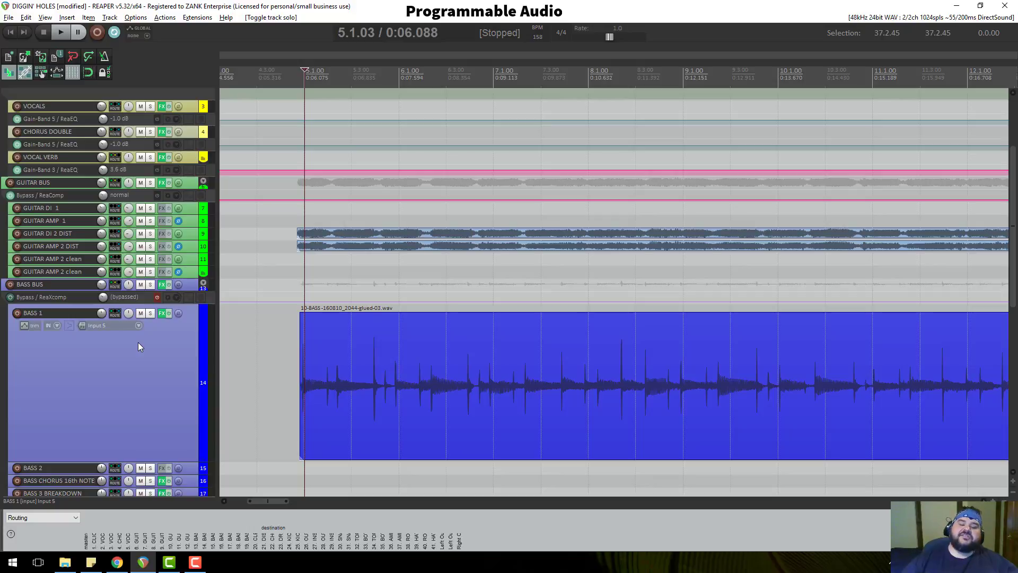
{"action": "scroll", "coordinate": [304, 396], "scroll_direction": "down", "scroll_amount": 4}
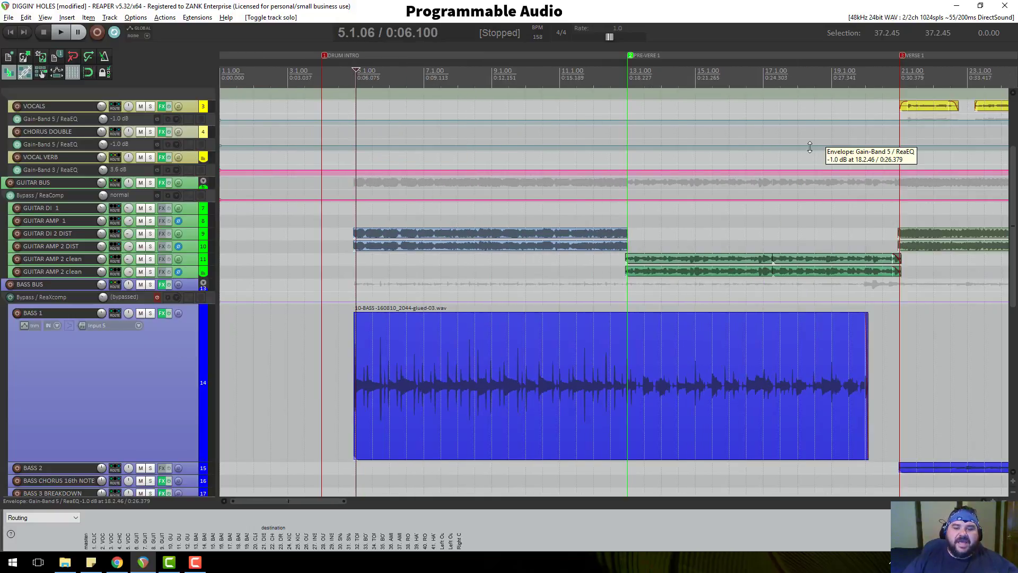
Jump to the PRE-VERSE marker at bar 13 and briefly resize the INSIDE and OUTSIDE KICK 2 tracks.
{"action": "scroll", "coordinate": [763, 164], "scroll_direction": "down", "scroll_amount": 3}
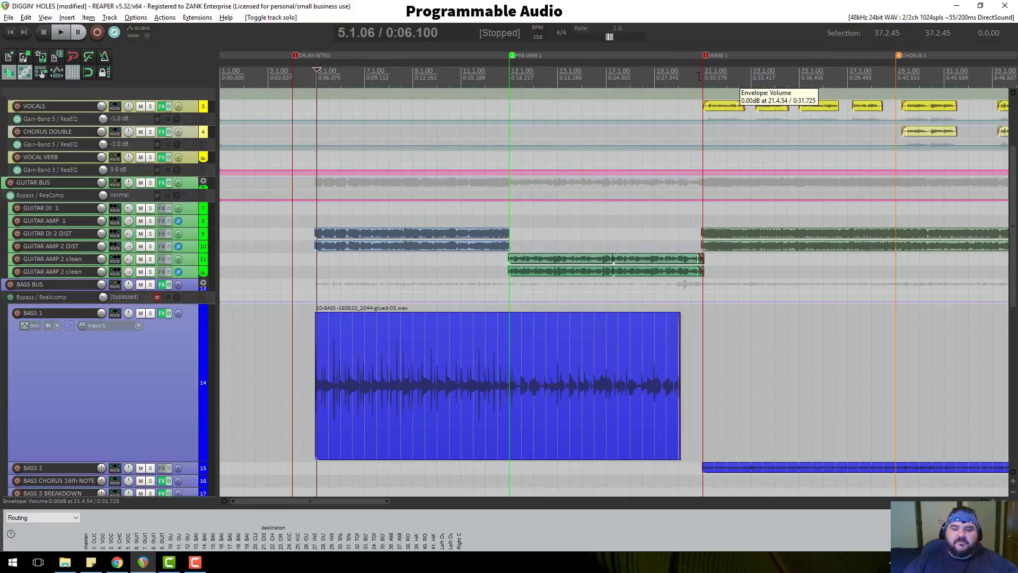
{"action": "left_click", "coordinate": [510, 71]}
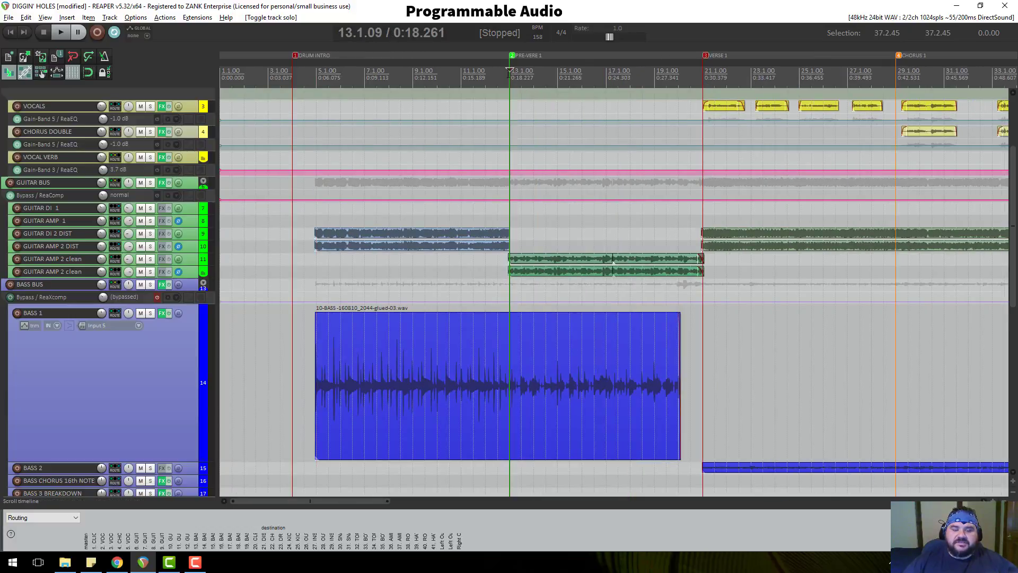
{"action": "scroll", "coordinate": [168, 295], "scroll_direction": "down", "scroll_amount": 3}
{"action": "scroll", "coordinate": [167, 294], "scroll_direction": "down", "scroll_amount": 5}
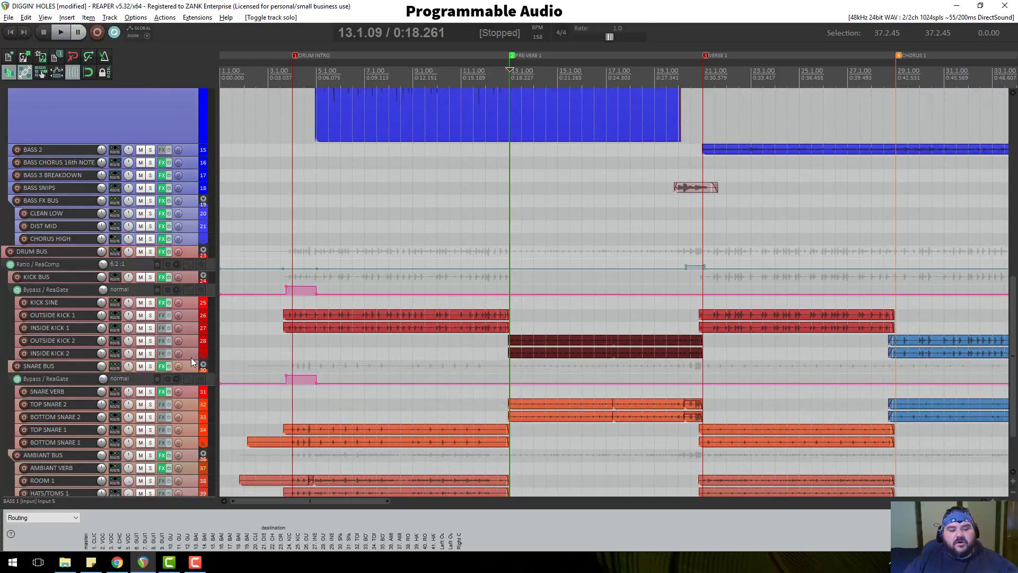
{"action": "left_click_drag", "start_coordinate": [191, 367], "coordinate": [193, 393]}
{"action": "scroll", "coordinate": [763, 379], "scroll_direction": "up", "scroll_amount": 6}
{"action": "scroll", "coordinate": [752, 378], "scroll_direction": "down", "scroll_amount": 8}
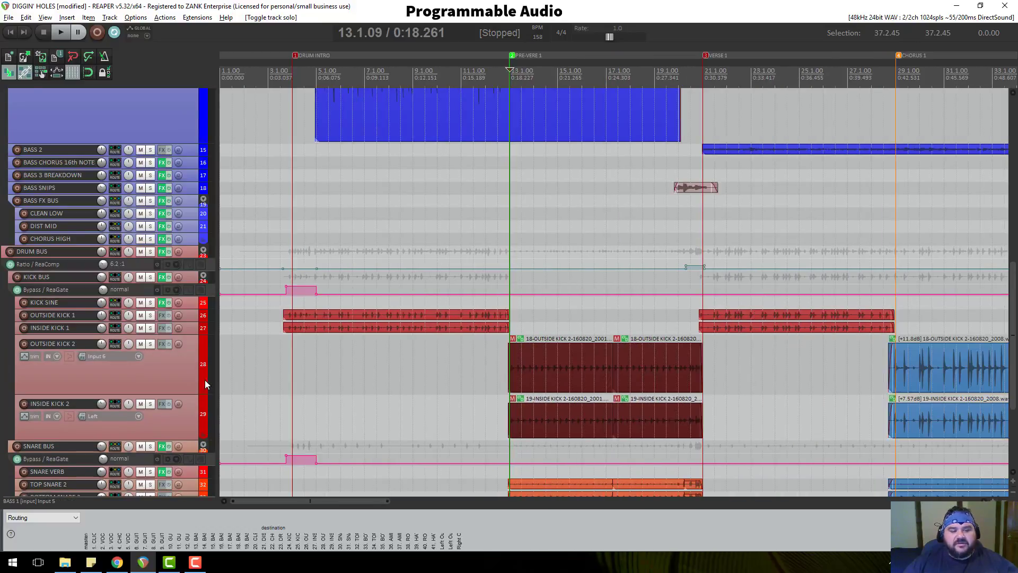
{"action": "left_click_drag", "start_coordinate": [188, 395], "coordinate": [188, 348]}
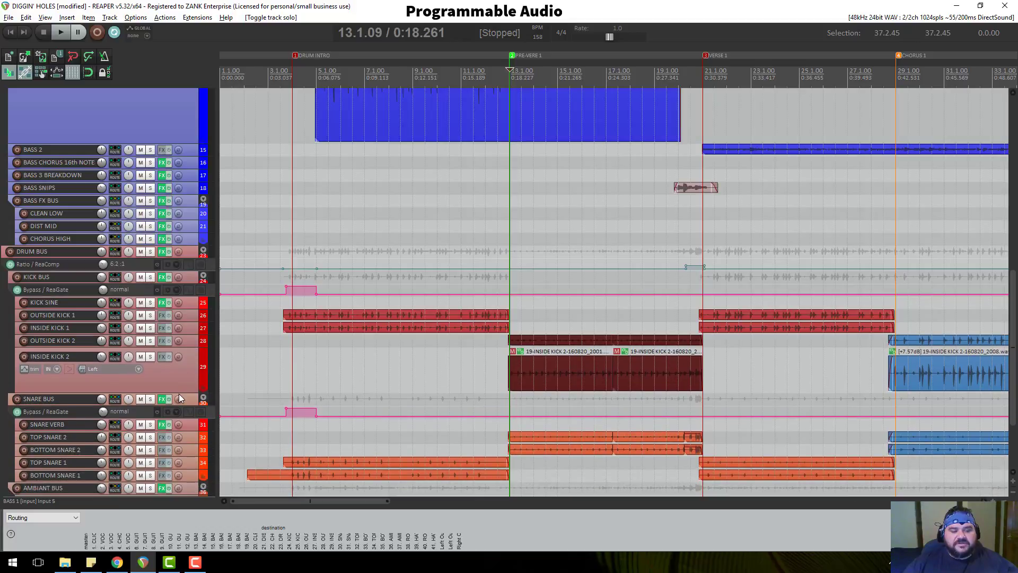
{"action": "mouse_move", "coordinate": [182, 391]}
{"action": "left_mouse_down"}
{"action": "mouse_move", "coordinate": [186, 359]}
{"action": "mouse_move", "coordinate": [191, 443]}
{"action": "left_mouse_up"}
Set the edit cursor at 12.4.91, just before Pre-Verse 1, and enlarge BASS 1 to full height.
{"action": "scroll", "coordinate": [666, 390], "scroll_direction": "up", "scroll_amount": 6}
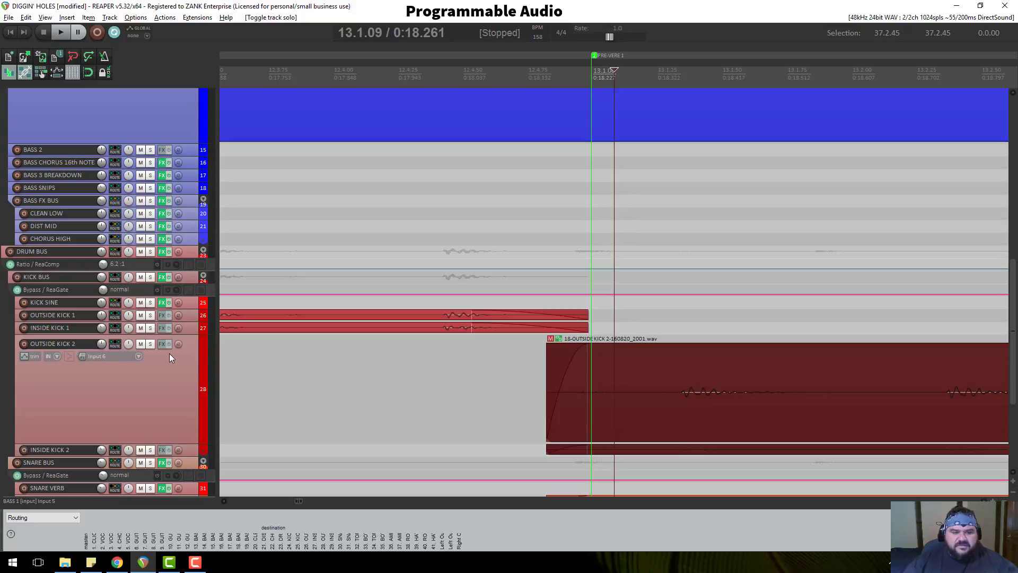
{"action": "scroll", "coordinate": [169, 353], "scroll_direction": "up", "scroll_amount": 2}
{"action": "scroll", "coordinate": [632, 265], "scroll_direction": "down", "scroll_amount": 3, "text": "ctrl"}
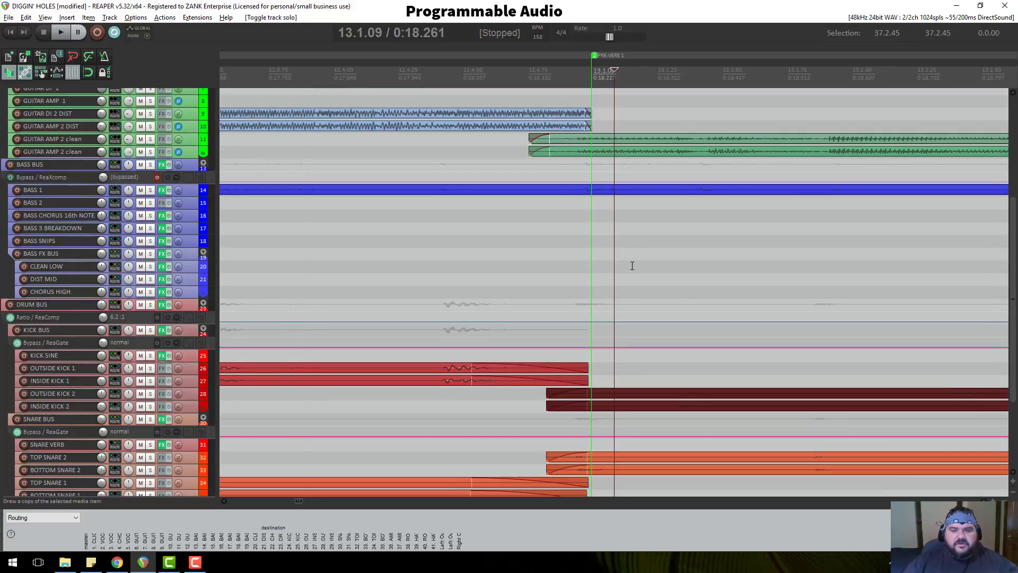
{"action": "scroll", "coordinate": [594, 229], "scroll_direction": "down", "scroll_amount": 8}
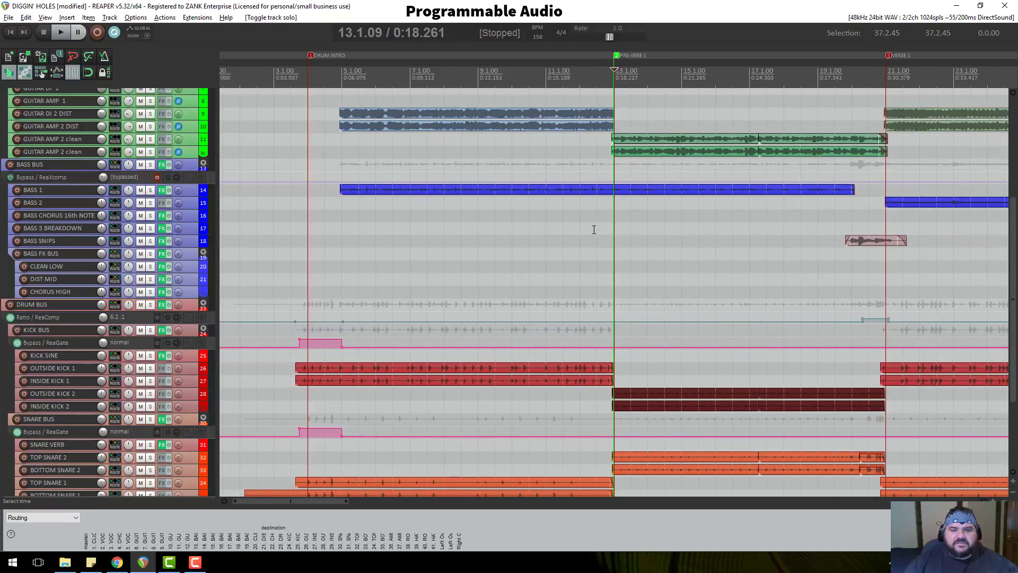
{"action": "scroll", "coordinate": [642, 127], "scroll_direction": "down", "scroll_amount": 3}
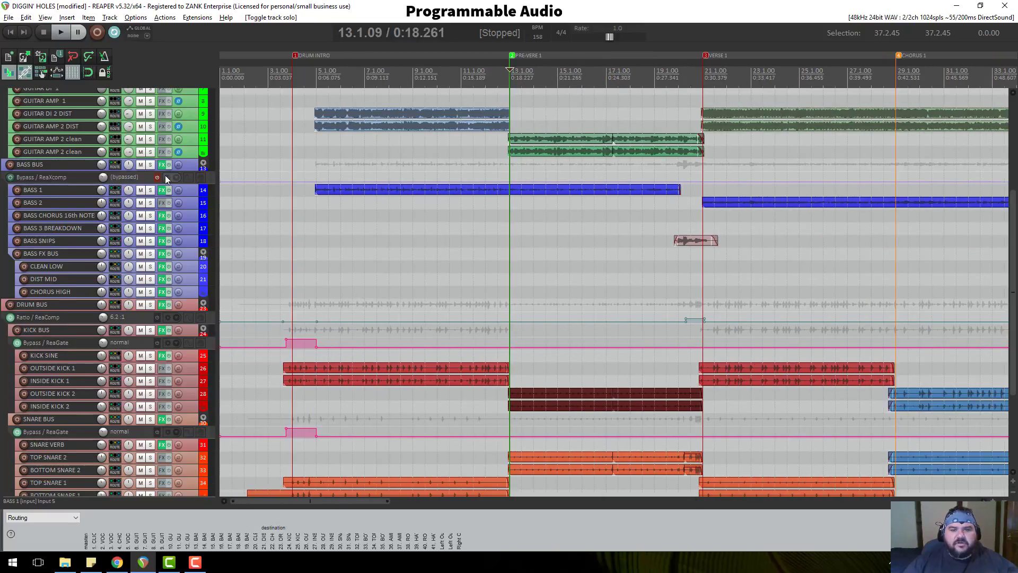
{"action": "scroll", "coordinate": [161, 176], "scroll_direction": "up", "scroll_amount": 5}
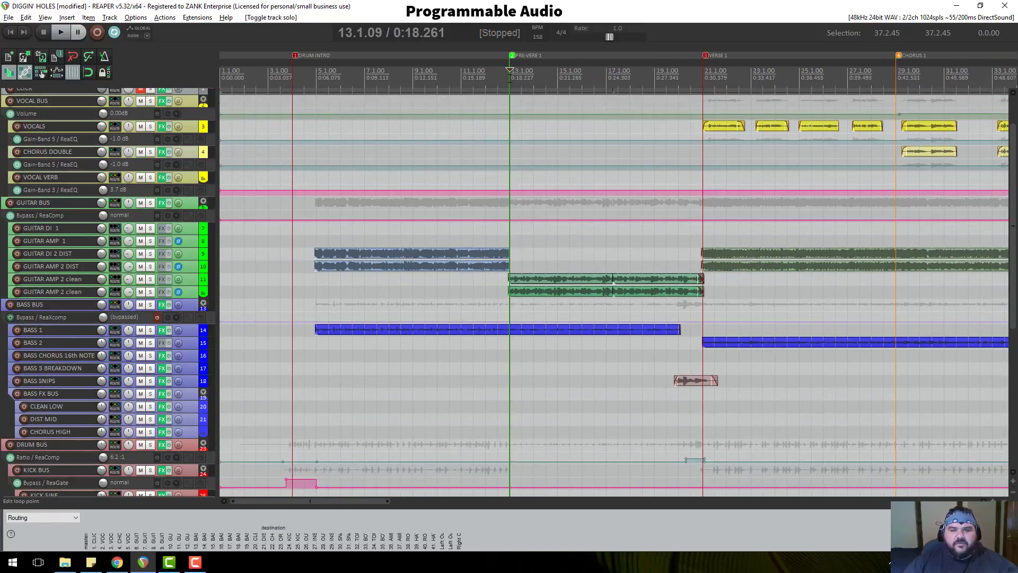
{"action": "left_click", "coordinate": [509, 78]}
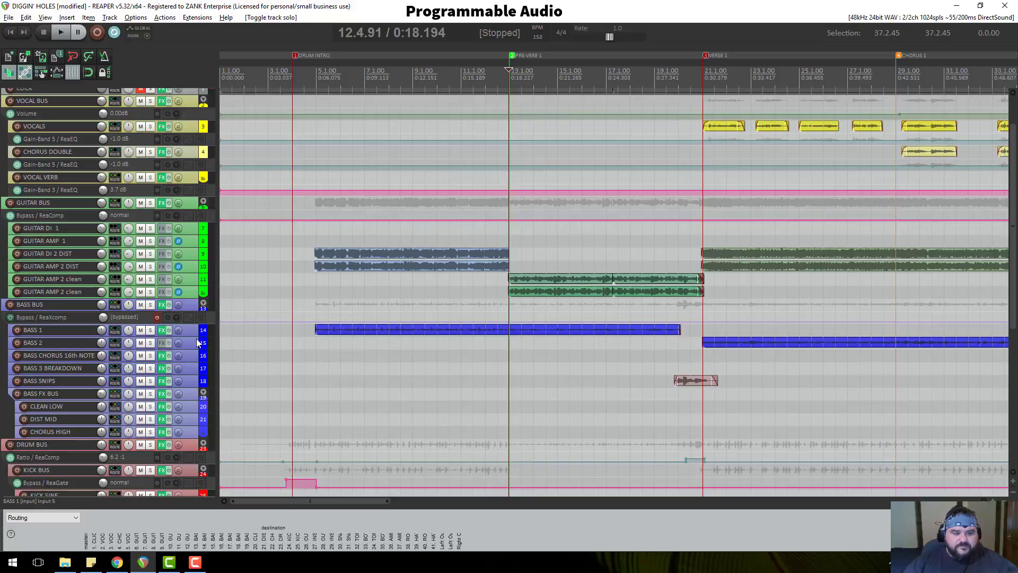
{"action": "left_click_drag", "start_coordinate": [196, 337], "coordinate": [195, 522]}
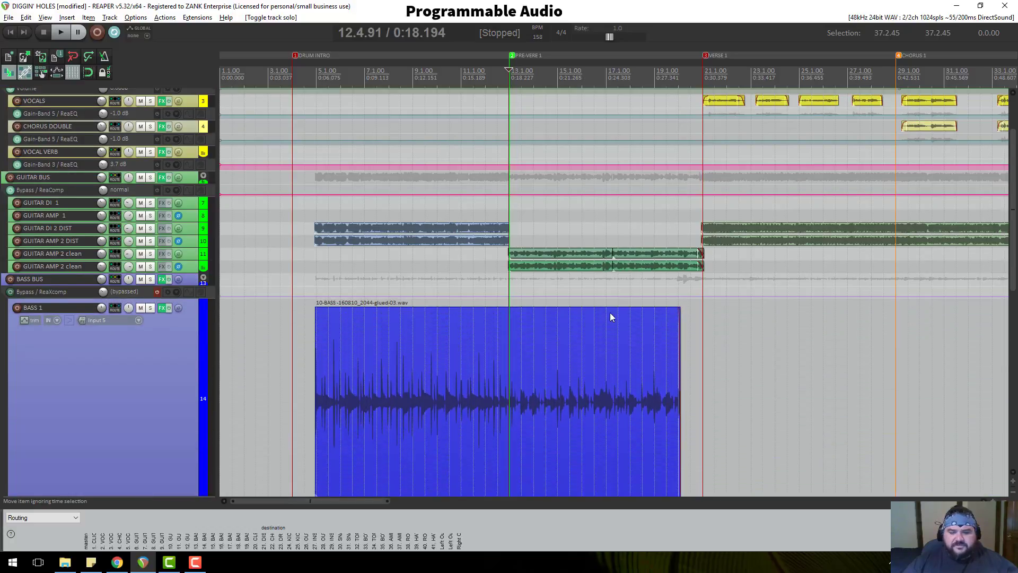
{"action": "scroll", "coordinate": [611, 313], "scroll_direction": "up", "scroll_amount": 3}
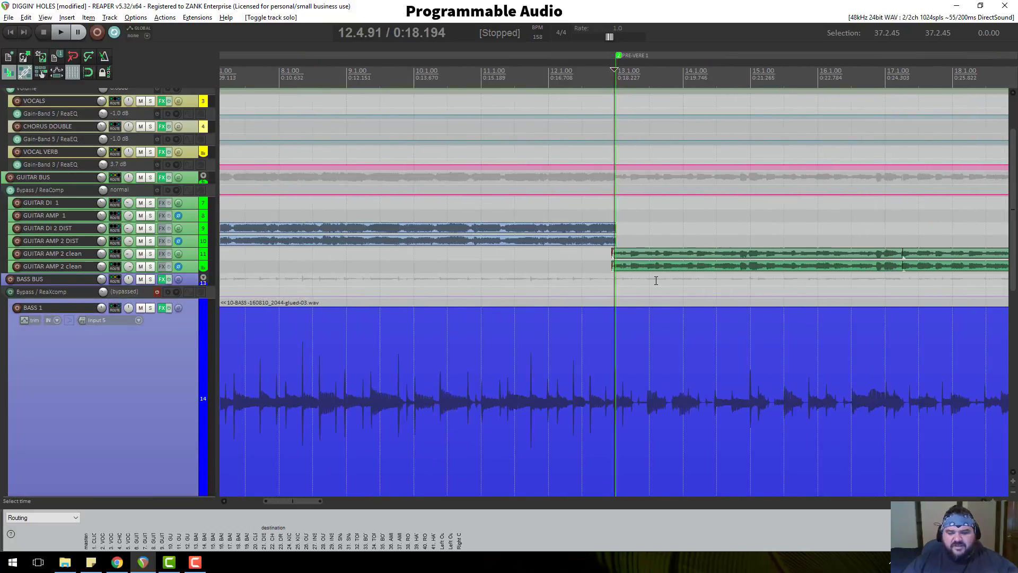
{"action": "scroll", "coordinate": [657, 280], "scroll_direction": "down", "scroll_amount": 6}
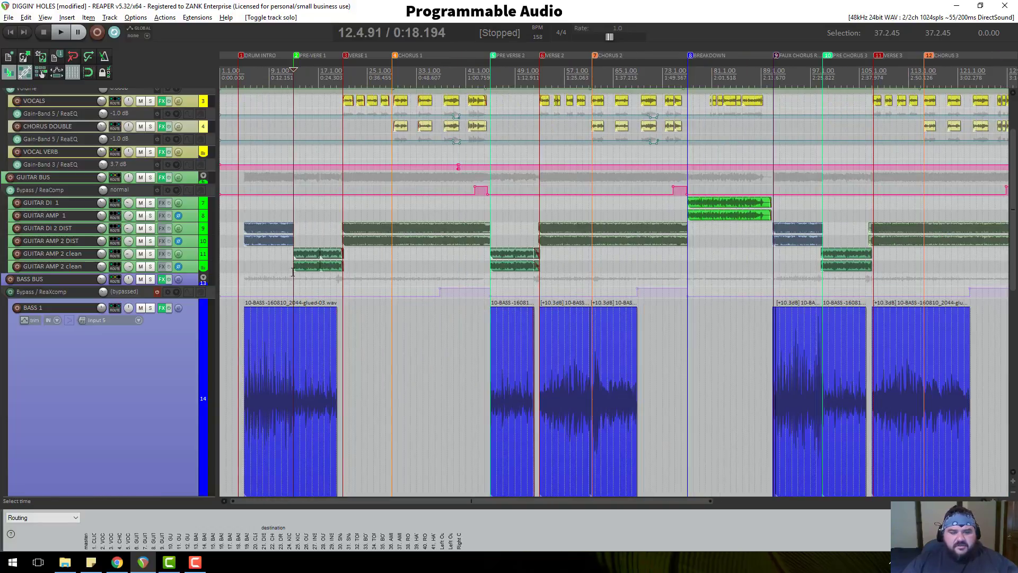
Return BASS 1 to normal height and make VOCAL VERB and GUITAR DI 2 DIST slightly taller.
{"action": "scroll", "coordinate": [194, 416], "scroll_direction": "down", "scroll_amount": 2}
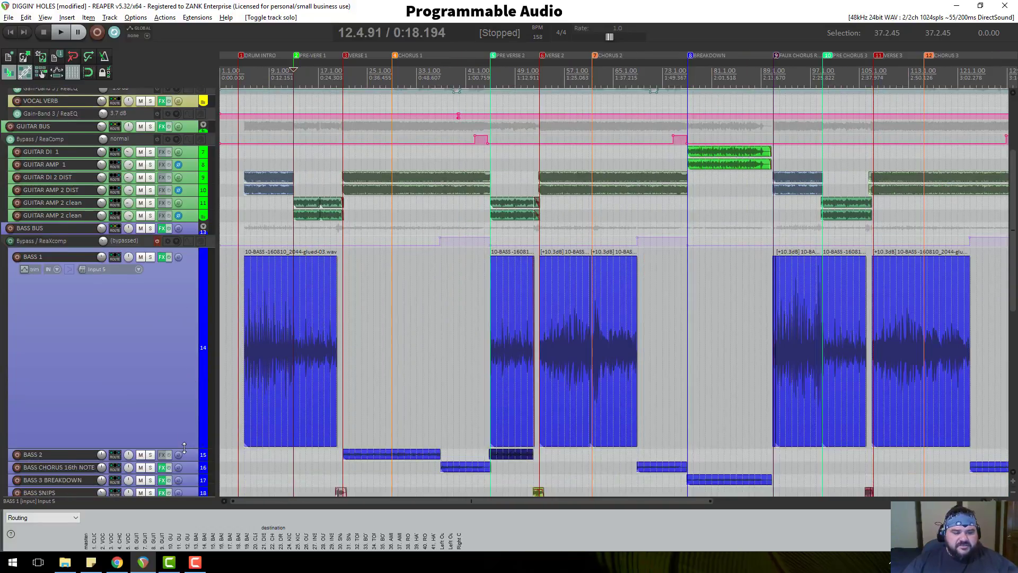
{"action": "left_click_drag", "start_coordinate": [184, 448], "coordinate": [193, 265]}
{"action": "scroll", "coordinate": [193, 265], "scroll_direction": "up", "scroll_amount": 2}
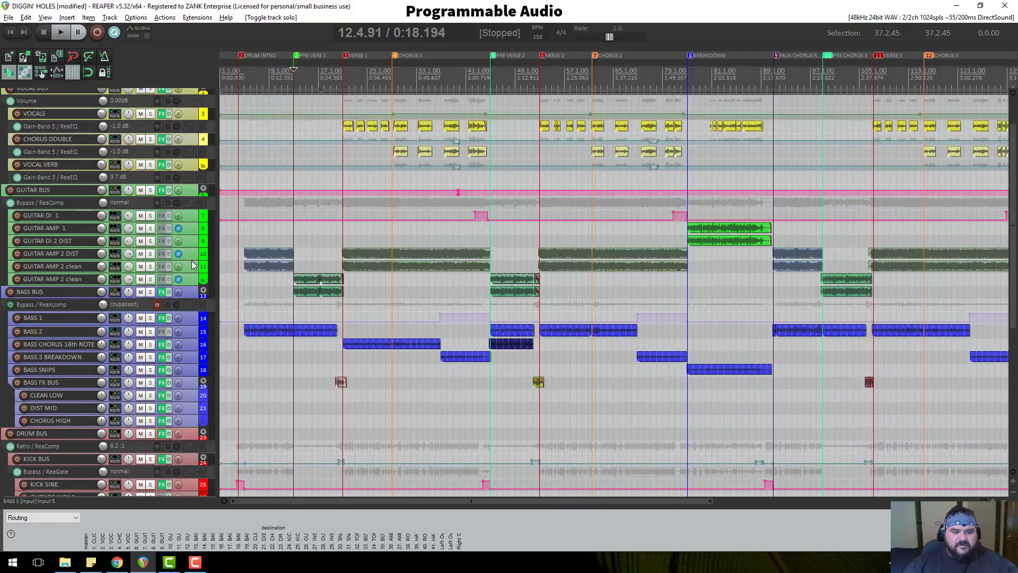
{"action": "scroll", "coordinate": [193, 265], "scroll_direction": "up", "scroll_amount": 3}
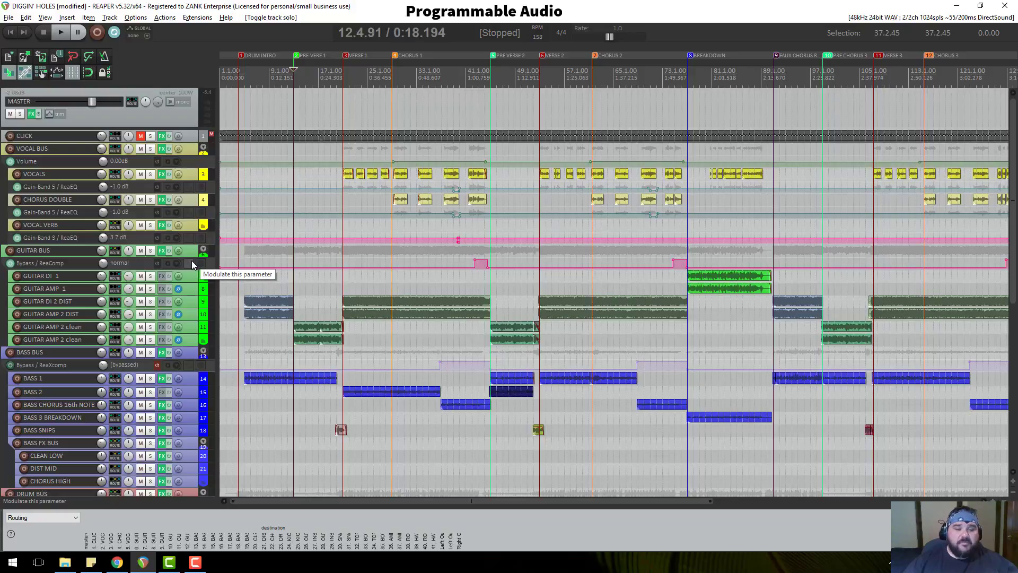
{"action": "left_click_drag", "start_coordinate": [189, 232], "coordinate": [191, 229]}
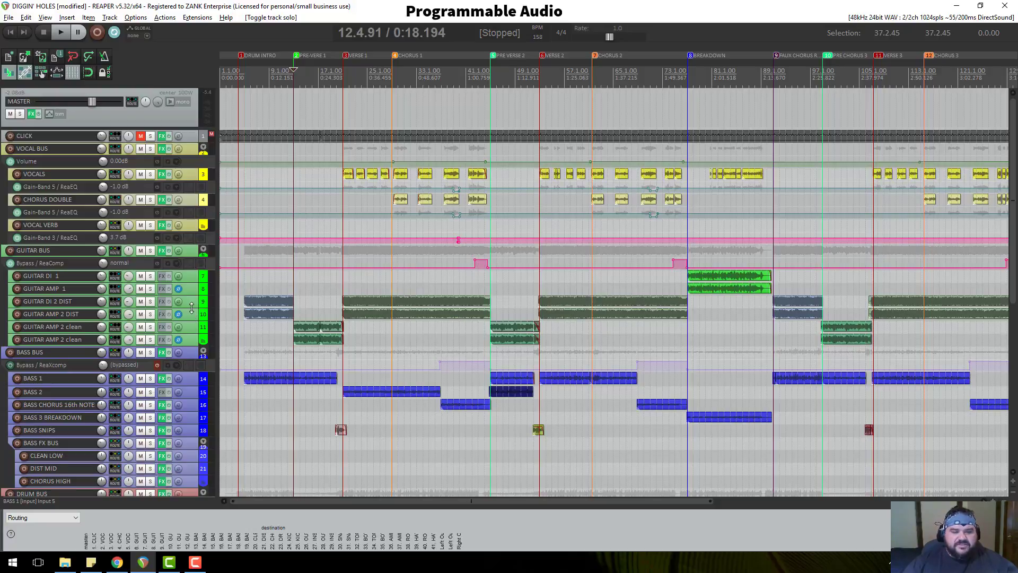
{"action": "mouse_move", "coordinate": [191, 307]}
{"action": "left_mouse_down"}
{"action": "mouse_move", "coordinate": [191, 318]}
{"action": "mouse_move", "coordinate": [189, 309]}
{"action": "left_mouse_up"}
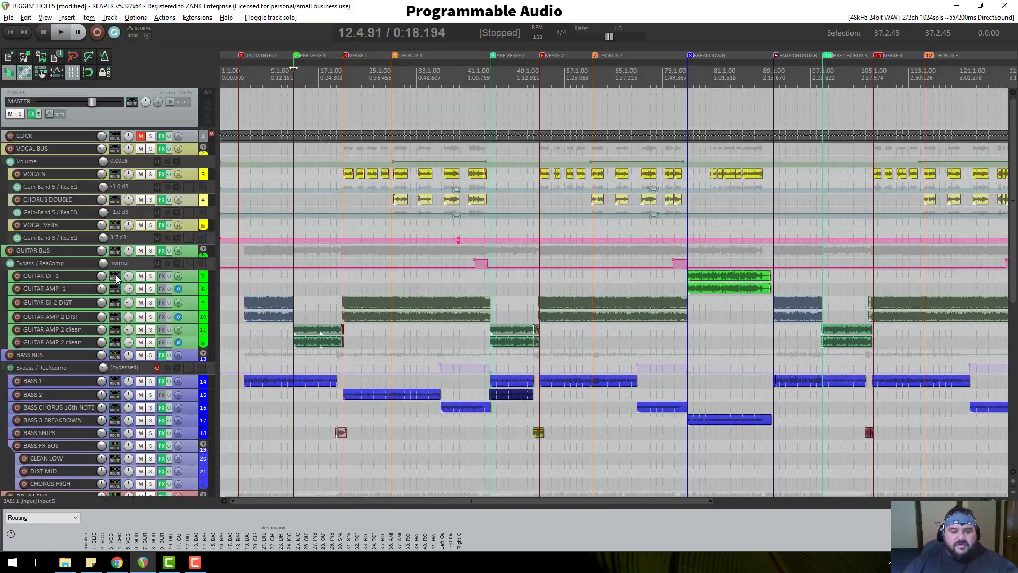
Make the SNARE VERB and SNARE BUS tracks taller.
{"action": "scroll", "coordinate": [185, 307], "scroll_direction": "down", "scroll_amount": 9}
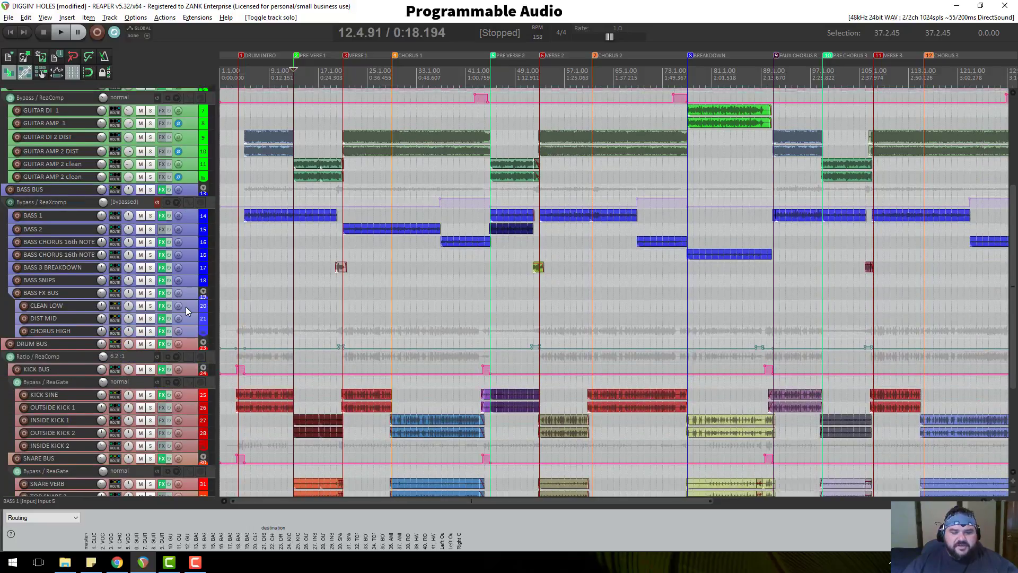
{"action": "scroll", "coordinate": [185, 308], "scroll_direction": "down", "scroll_amount": 3}
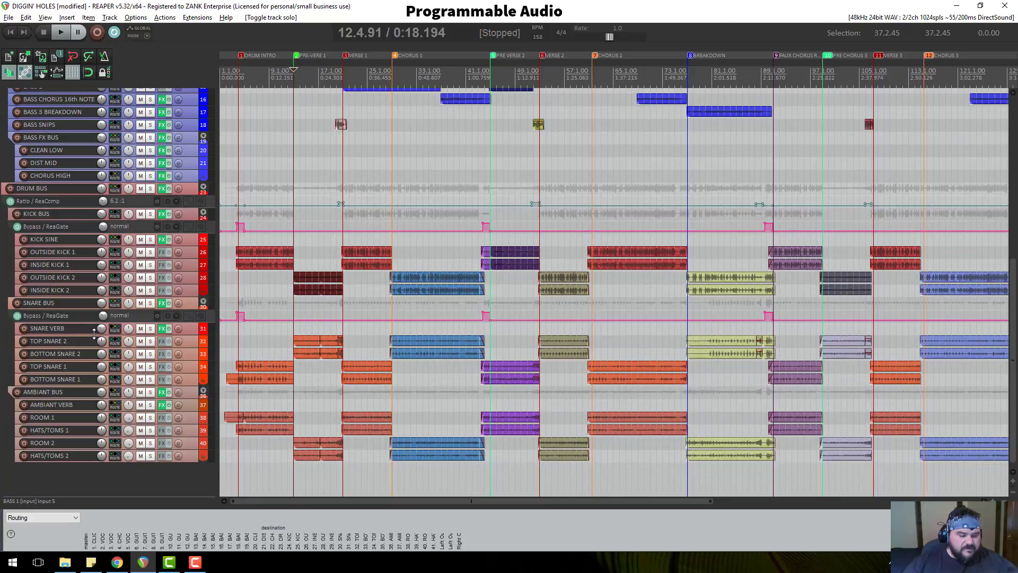
{"action": "left_click_drag", "start_coordinate": [94, 333], "coordinate": [95, 348]}
{"action": "mouse_move", "coordinate": [103, 333]}
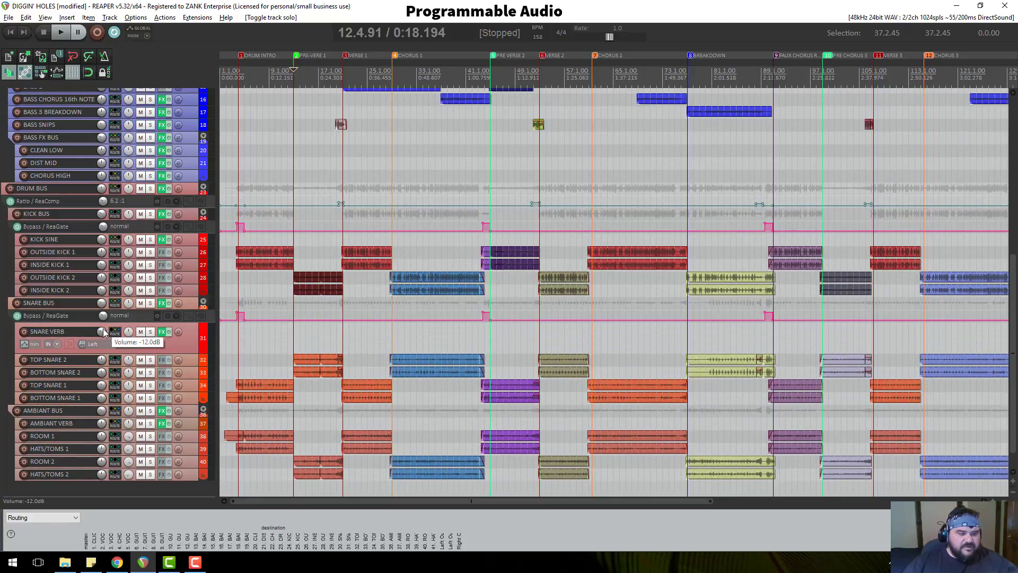
{"action": "left_click_drag", "start_coordinate": [95, 310], "coordinate": [95, 326]}
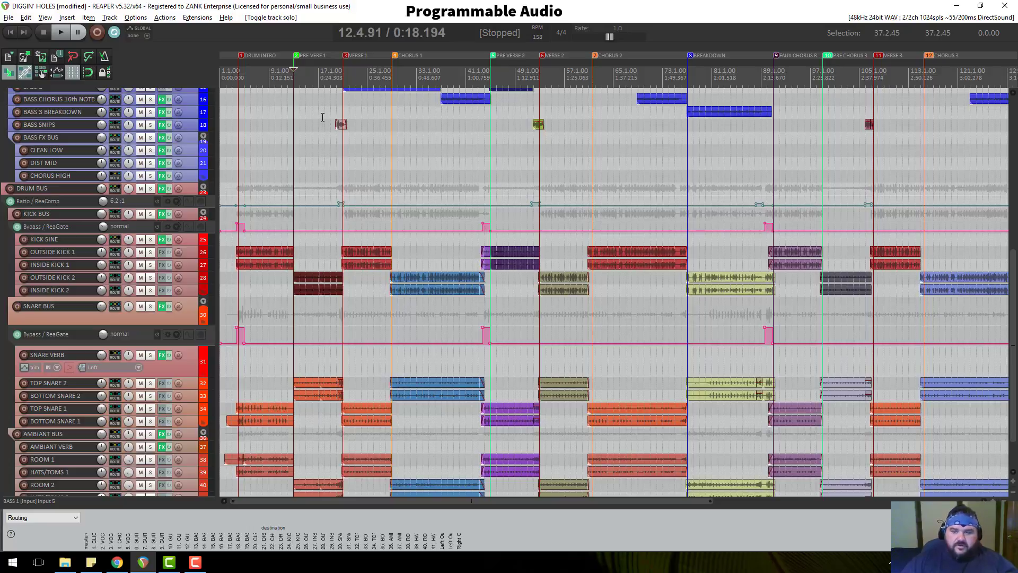
Set the edit cursor at 12.4.38, just before Pre-Verse 1.
{"action": "left_click", "coordinate": [343, 70]}
{"action": "left_click_drag", "start_coordinate": [290, 70], "coordinate": [293, 70]}
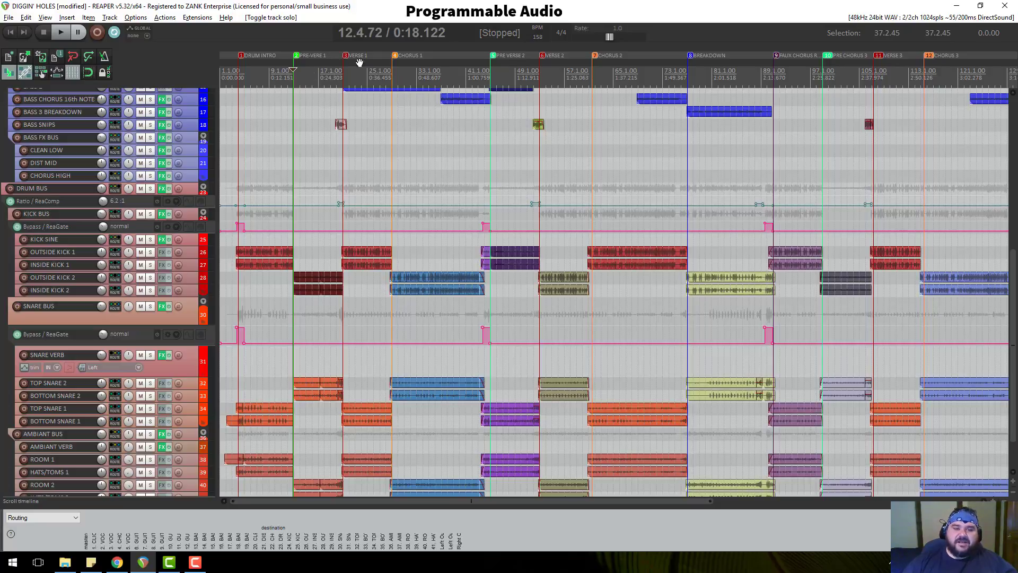
{"action": "left_click", "coordinate": [393, 73]}
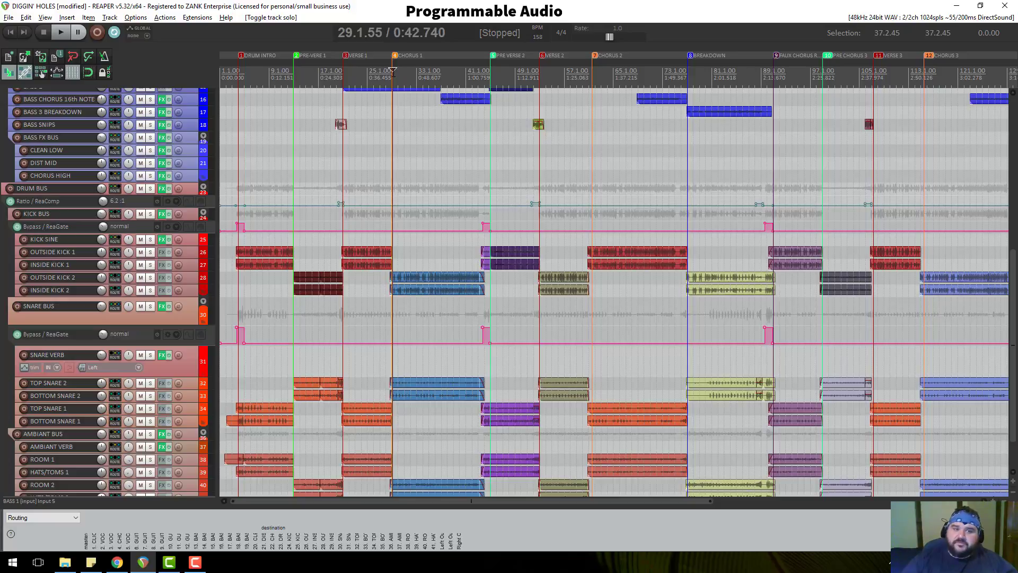
{"action": "left_click", "coordinate": [296, 78]}
{"action": "scroll", "coordinate": [297, 78], "scroll_direction": "up", "scroll_amount": 4}
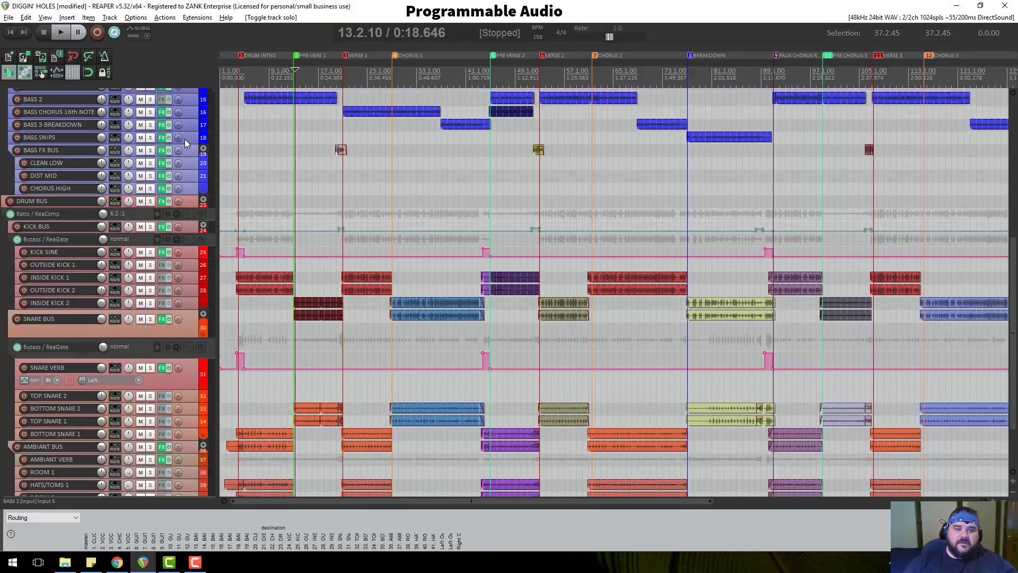
{"action": "left_click", "coordinate": [292, 78]}
{"action": "scroll", "coordinate": [346, 94], "scroll_direction": "up", "scroll_amount": 6}
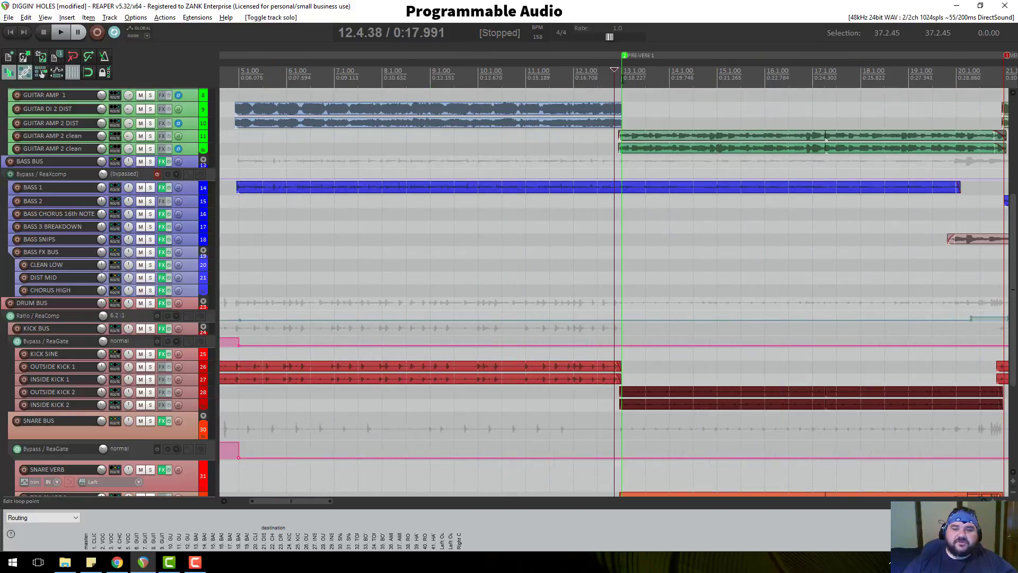
Enlarge BASS 1 and play briefly from the Pre-Verse 1 start.
{"action": "left_click", "coordinate": [623, 78]}
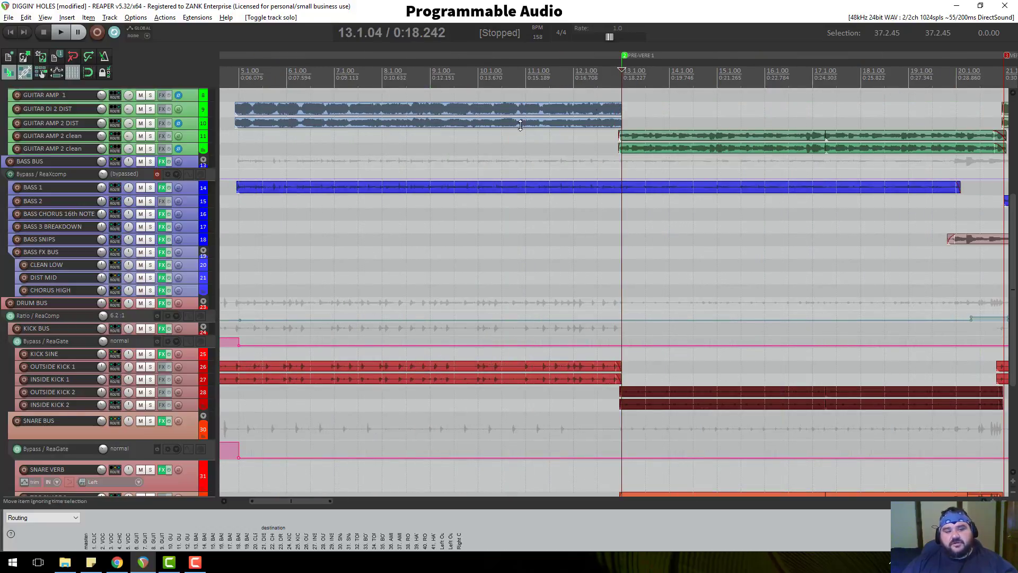
{"action": "left_click_drag", "start_coordinate": [189, 194], "coordinate": [189, 276]}
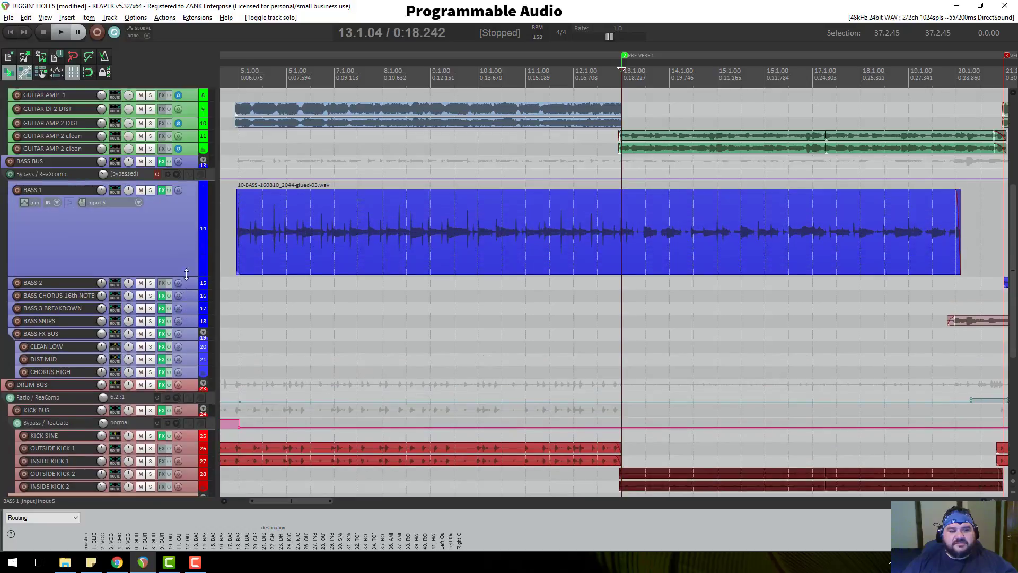
{"action": "key", "text": "space"}
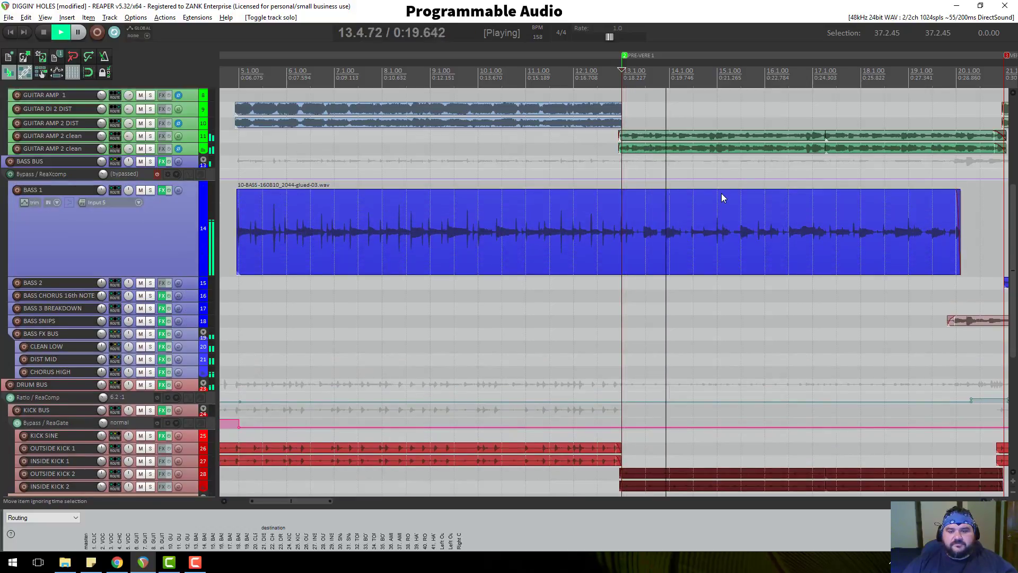
{"action": "key", "text": "space"}
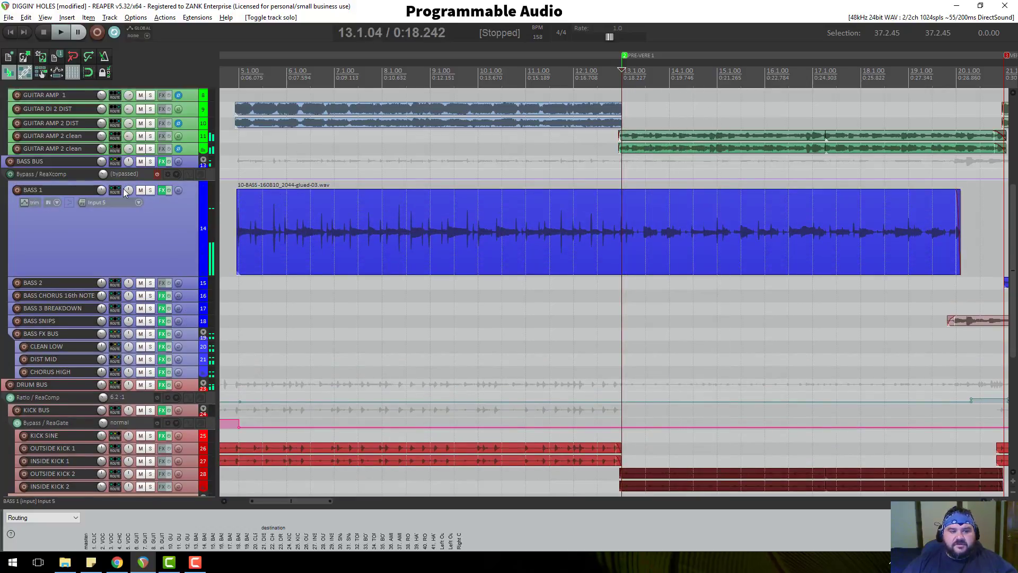
Solo BASS 1 and listen to it from bar 14 beat 2.
{"action": "left_click", "coordinate": [150, 189]}
{"action": "scroll", "coordinate": [727, 211], "scroll_direction": "up", "scroll_amount": 5}
{"action": "scroll", "coordinate": [729, 217], "scroll_direction": "up", "scroll_amount": 2}
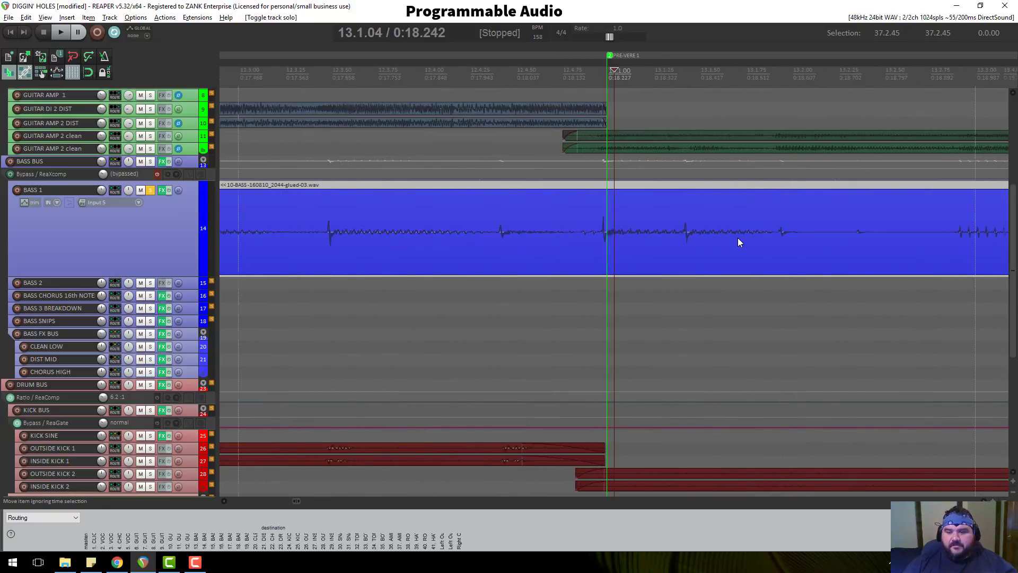
{"action": "left_click", "coordinate": [743, 234]}
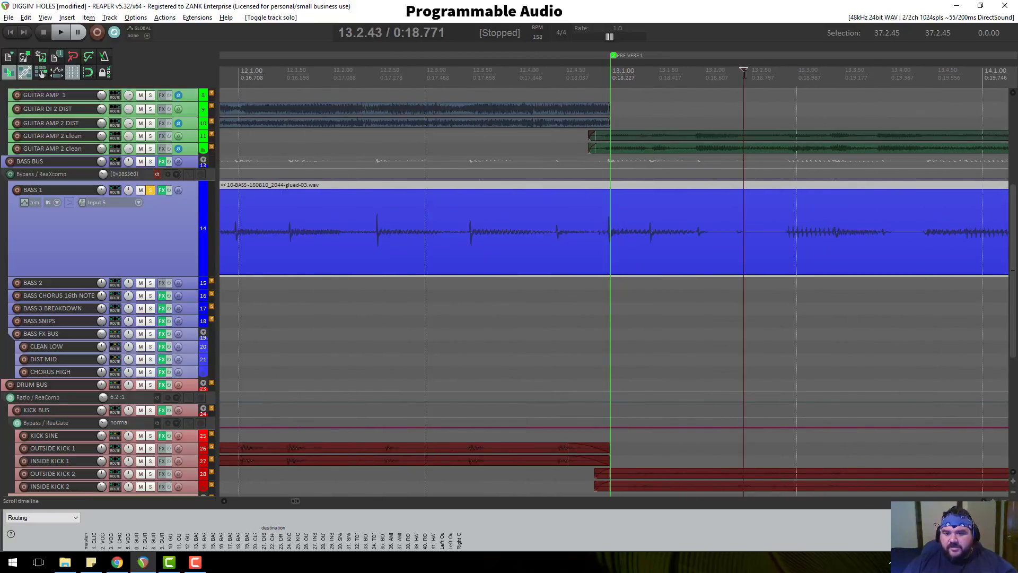
{"action": "scroll", "coordinate": [785, 223], "scroll_direction": "up", "scroll_amount": 2}
{"action": "scroll", "coordinate": [806, 218], "scroll_direction": "down", "scroll_amount": 2}
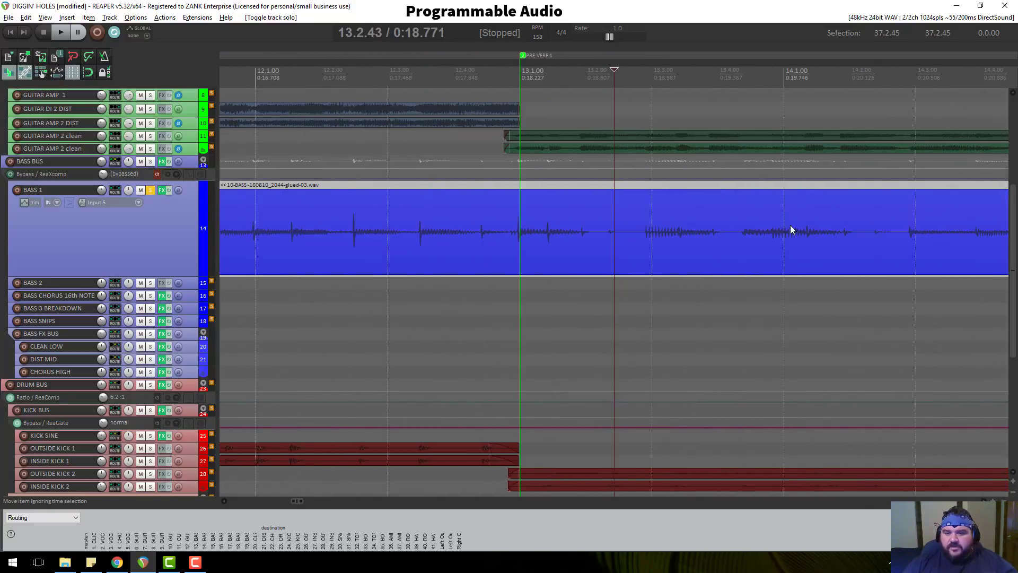
{"action": "left_click", "coordinate": [853, 79]}
{"action": "scroll", "coordinate": [853, 80], "scroll_direction": "down", "scroll_amount": 4}
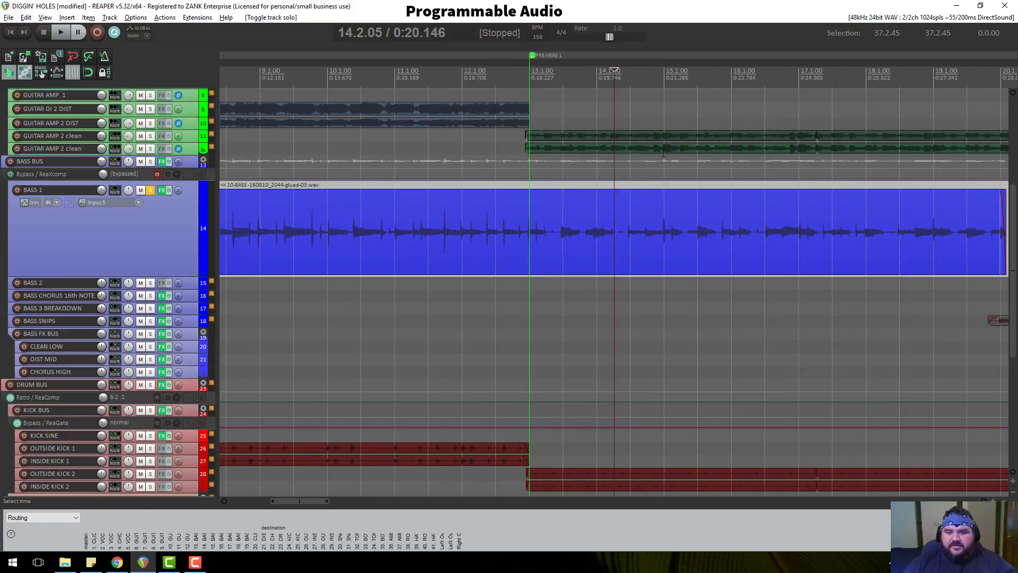
{"action": "key", "text": "space"}
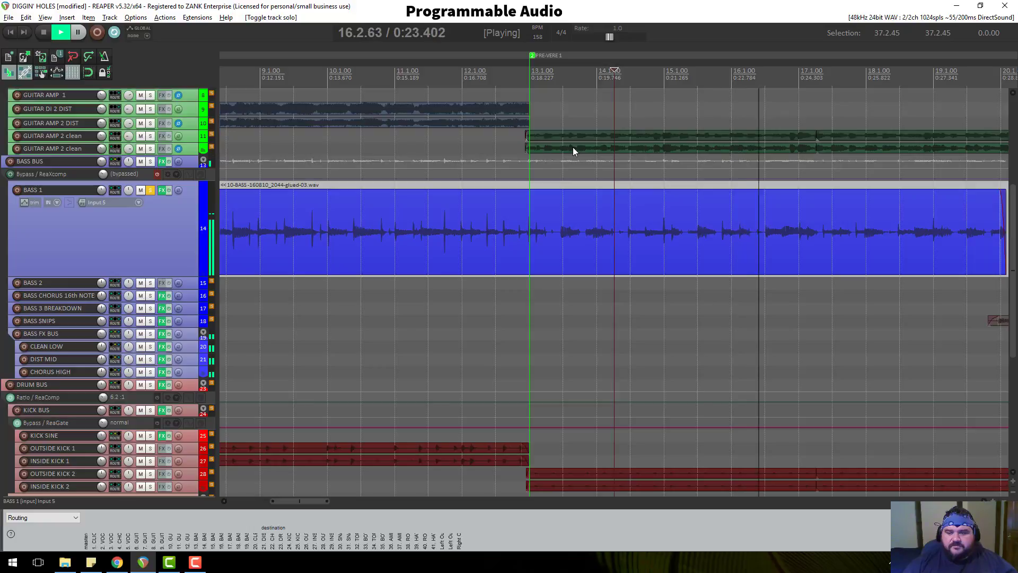
{"action": "key", "text": "space"}
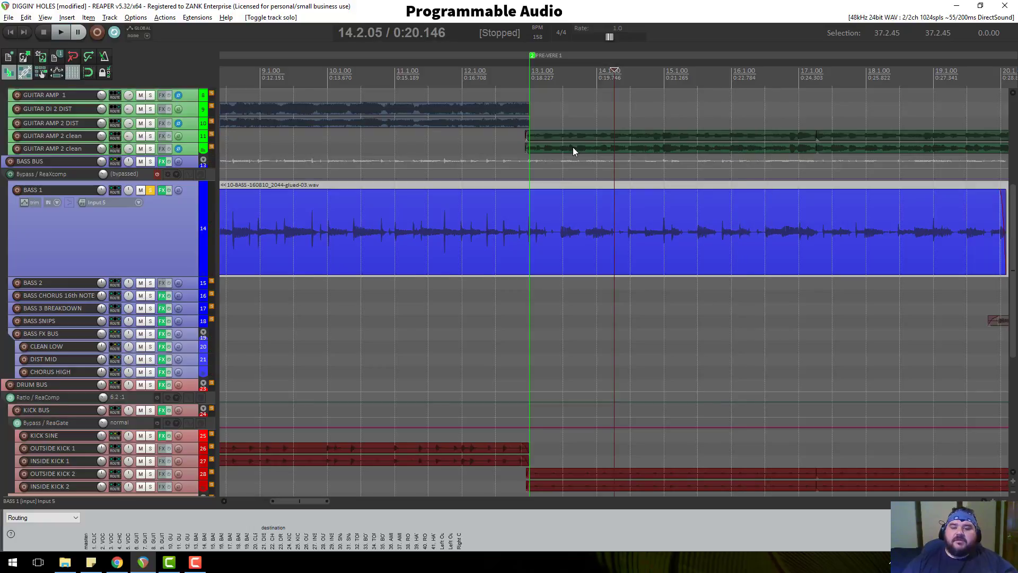
Unsolo BASS 1 and zoom back out.
{"action": "left_click", "coordinate": [150, 191]}
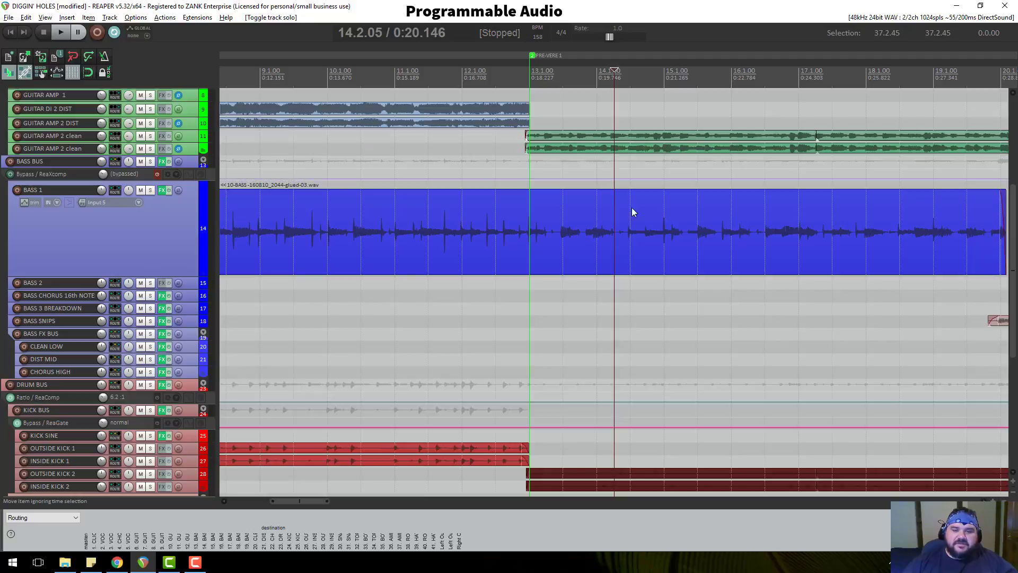
{"action": "scroll", "coordinate": [630, 217], "scroll_direction": "down", "scroll_amount": 4}
{"action": "scroll", "coordinate": [197, 214], "scroll_direction": "up", "scroll_amount": 4}
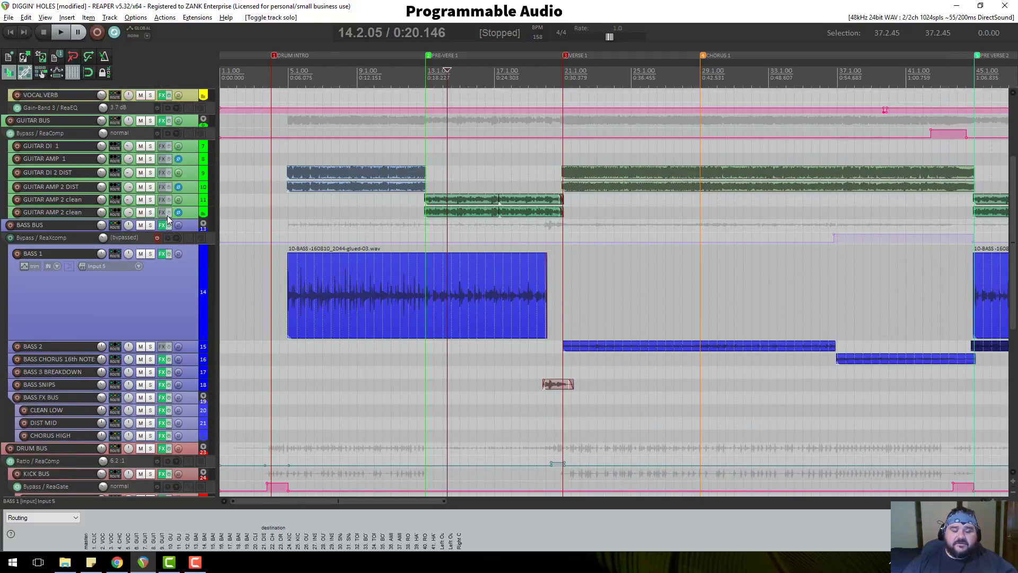
Shrink all tracks to equal height and play briefly from just before VERSE 1.
{"action": "left_click", "coordinate": [188, 191], "text": "ctrl"}
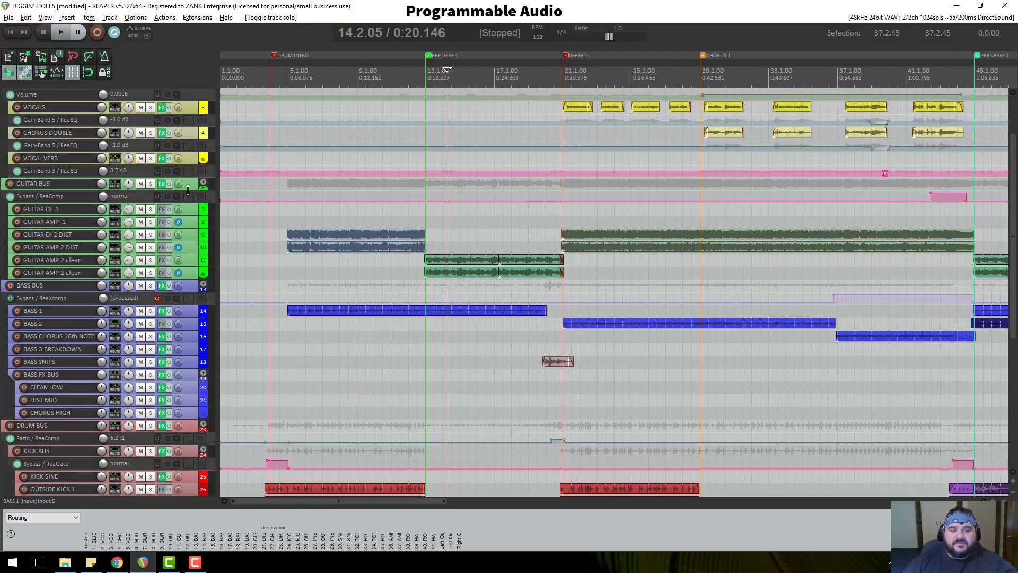
{"action": "scroll", "coordinate": [188, 191], "scroll_direction": "up", "scroll_amount": 3}
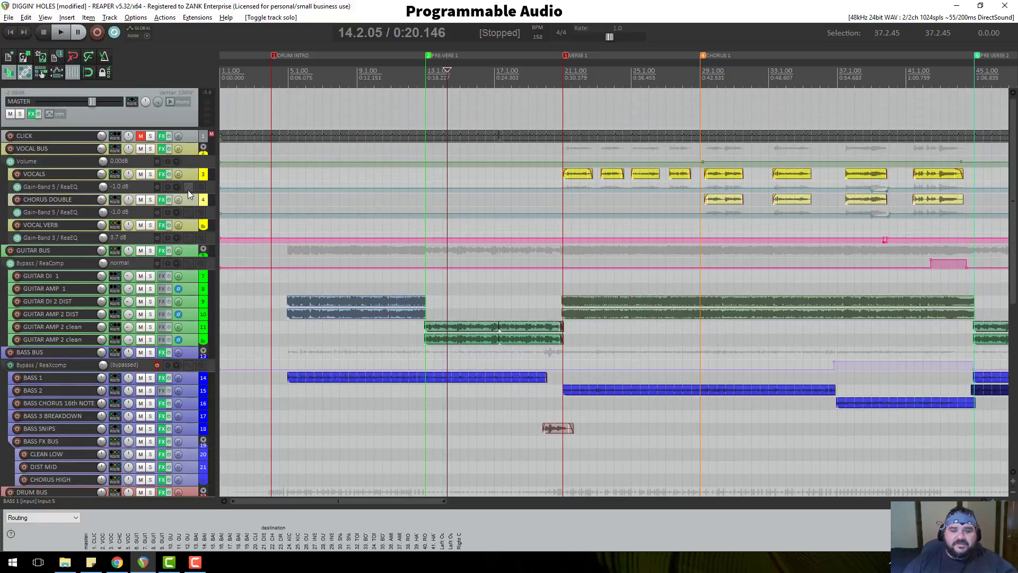
{"action": "left_click", "coordinate": [559, 74]}
{"action": "key", "text": "space"}
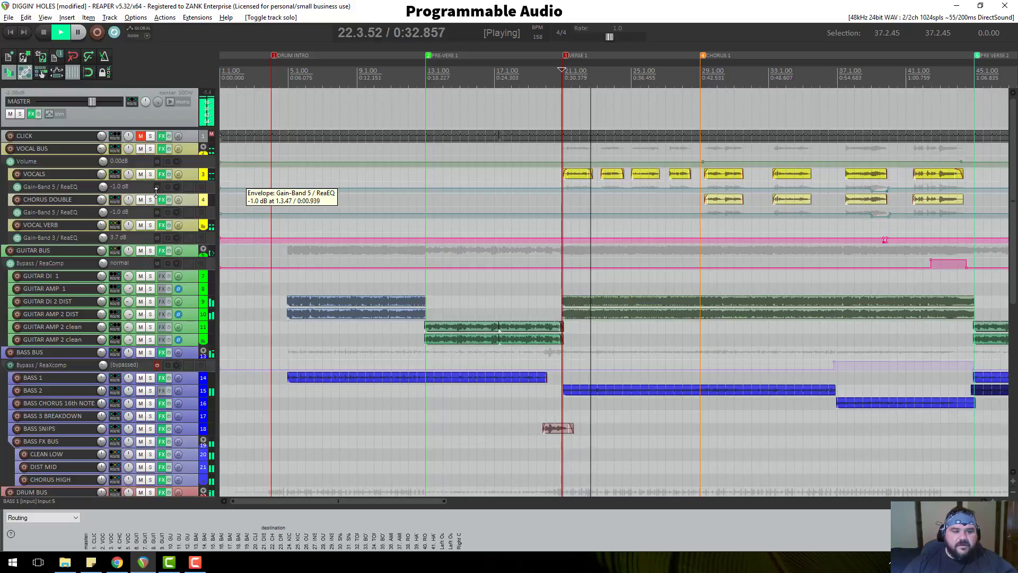
{"action": "key", "text": "space"}
Enlarge the VOCALS Gain-Band 5 / ReaEQ envelope lane and set the edit cursor just past Chorus 1.
{"action": "left_click_drag", "start_coordinate": [193, 193], "coordinate": [193, 243]}
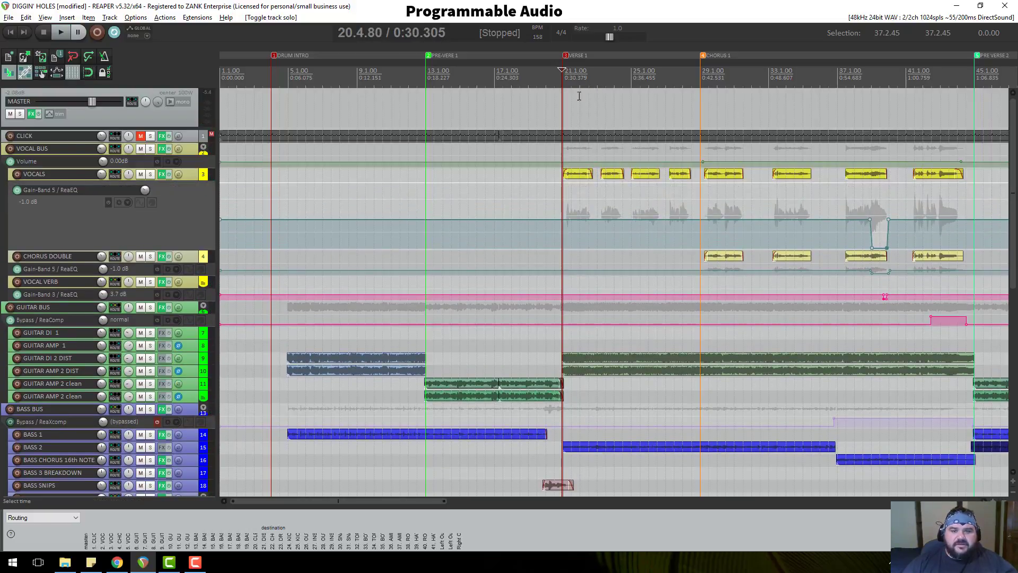
{"action": "scroll", "coordinate": [638, 173], "scroll_direction": "up", "scroll_amount": 3}
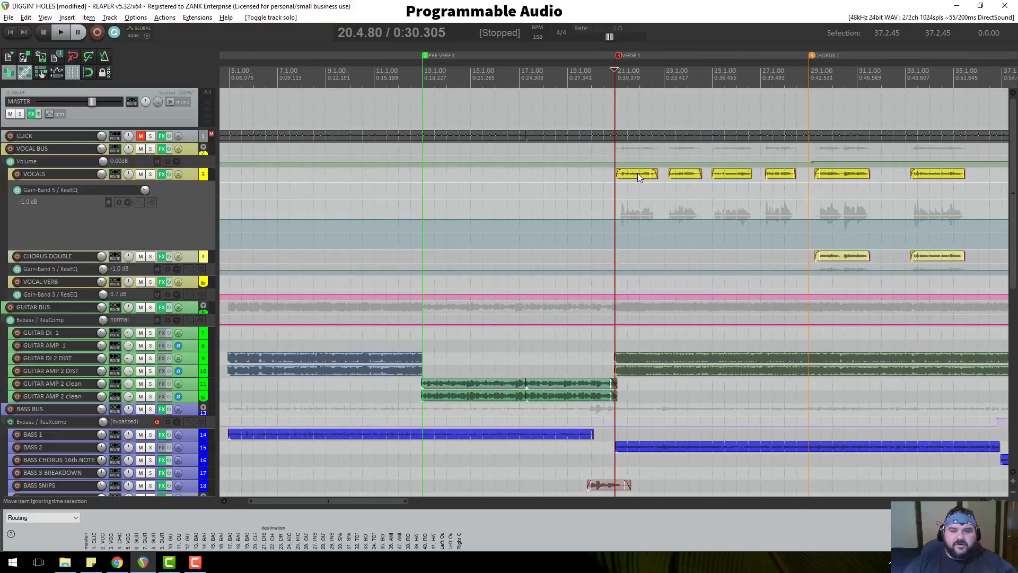
{"action": "left_click", "coordinate": [719, 123]}
{"action": "scroll", "coordinate": [718, 123], "scroll_direction": "down", "scroll_amount": 3}
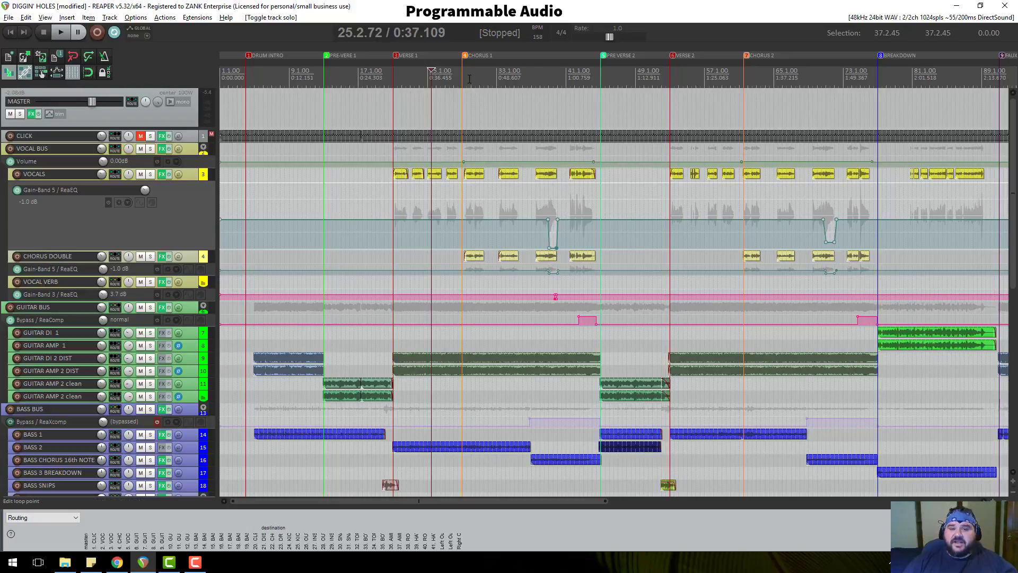
{"action": "left_click", "coordinate": [462, 75]}
{"action": "scroll", "coordinate": [477, 80], "scroll_direction": "up", "scroll_amount": 3}
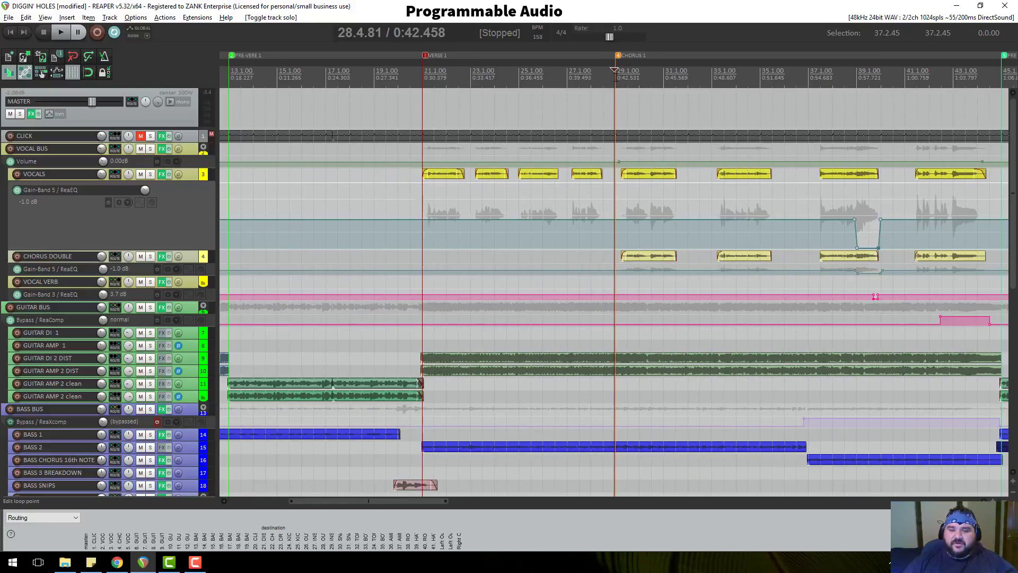
{"action": "left_click", "coordinate": [616, 71]}
{"action": "left_click", "coordinate": [638, 78]}
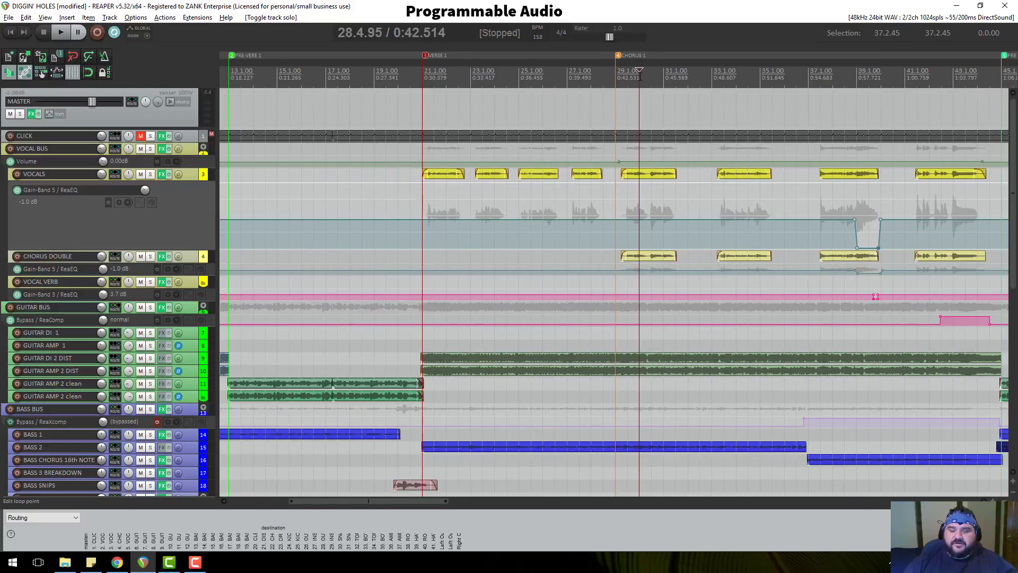
{"action": "scroll", "coordinate": [641, 96], "scroll_direction": "up", "scroll_amount": 3}
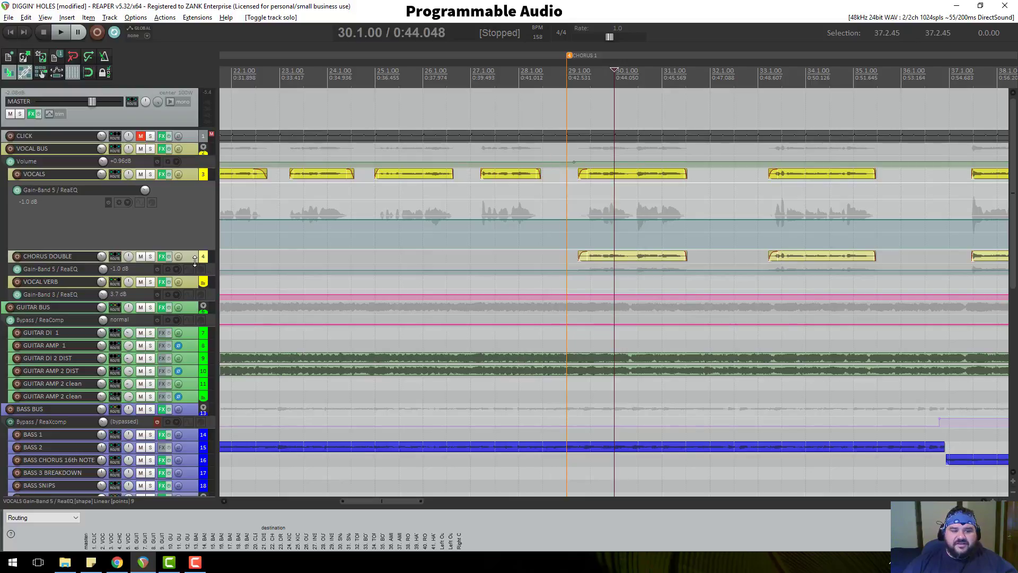
Make the CHORUS DOUBLE track and its envelope lane taller.
{"action": "left_click_drag", "start_coordinate": [195, 260], "coordinate": [189, 334]}
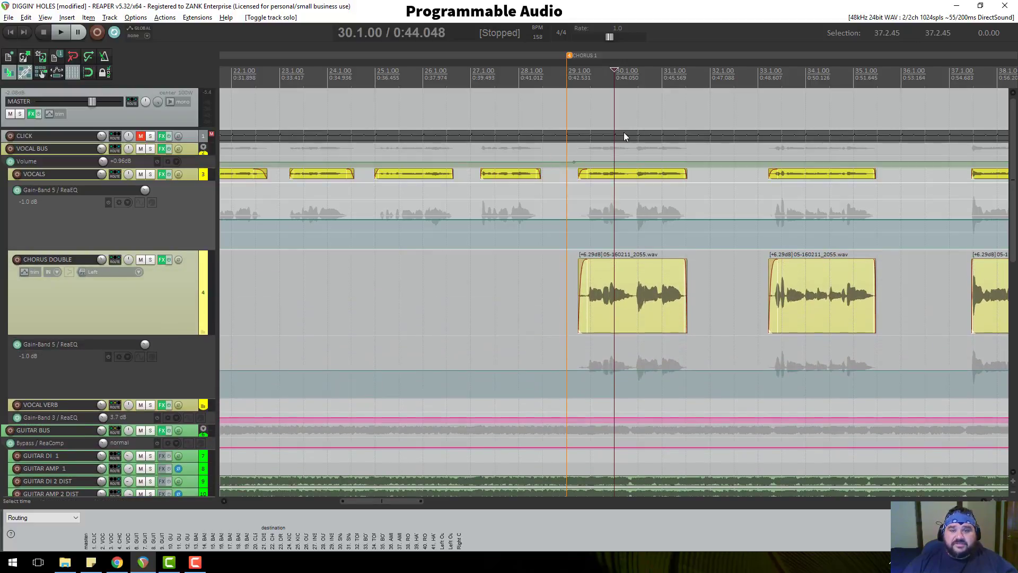
{"action": "scroll", "coordinate": [631, 134], "scroll_direction": "down", "scroll_amount": 2}
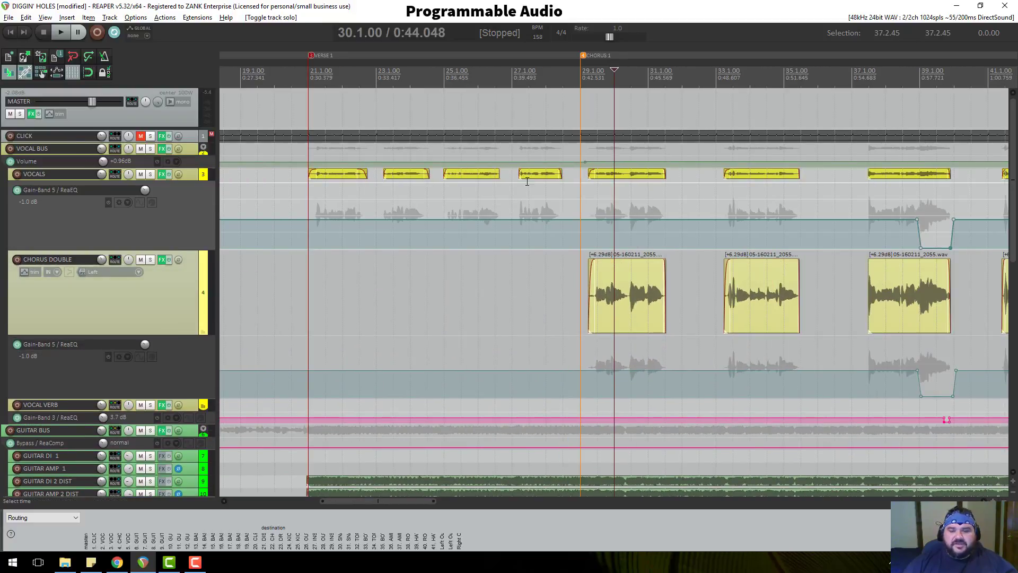
{"action": "scroll", "coordinate": [679, 183], "scroll_direction": "down", "scroll_amount": 1}
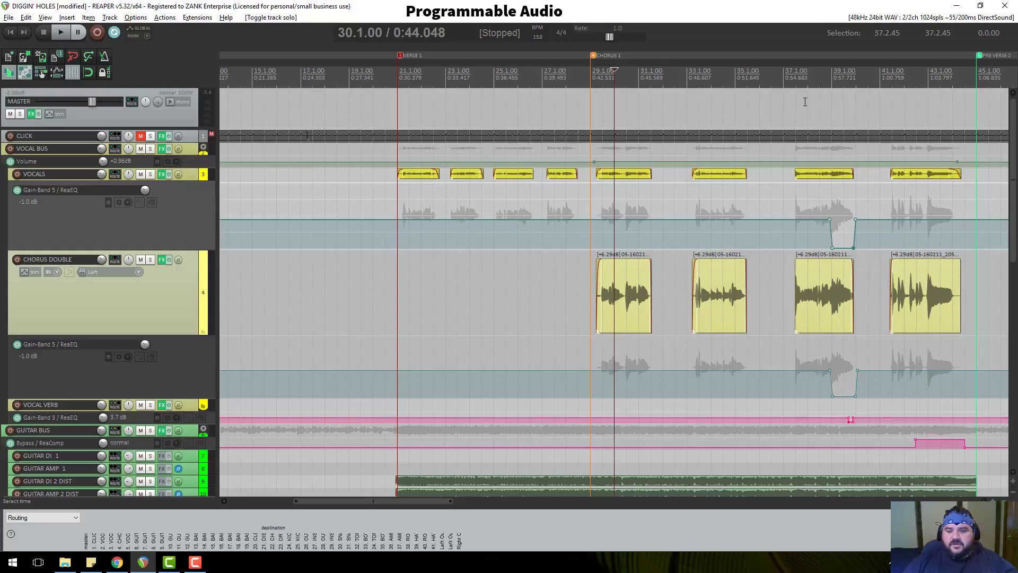
Put the edit cursor at 38.4.13 and bypass the Gain-Band 5 envelopes on VOCALS and CHORUS DOUBLE.
{"action": "left_click", "coordinate": [827, 77]}
{"action": "scroll", "coordinate": [835, 213], "scroll_direction": "up", "scroll_amount": 3}
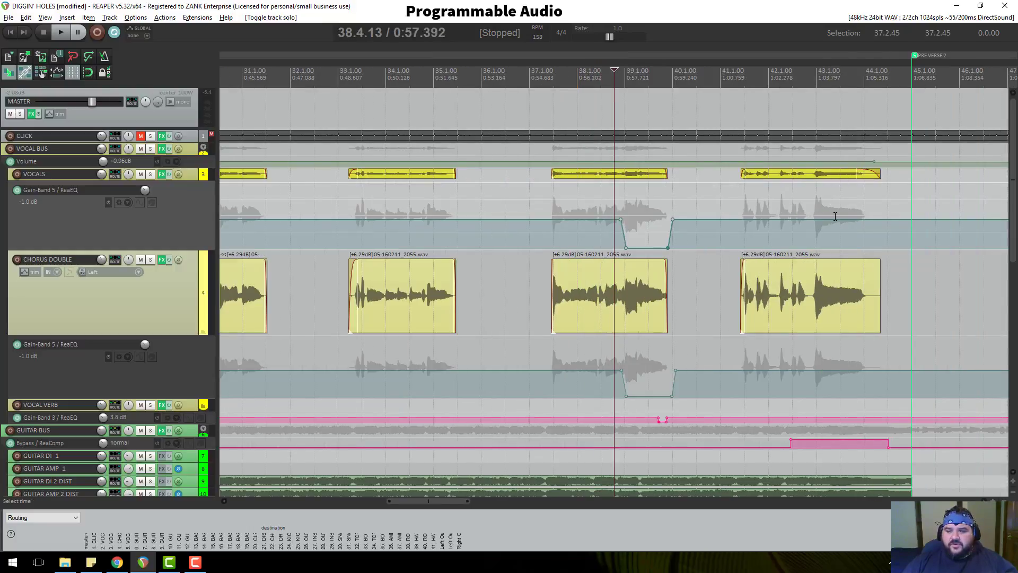
{"action": "left_click", "coordinate": [108, 203]}
{"action": "left_click", "coordinate": [109, 357]}
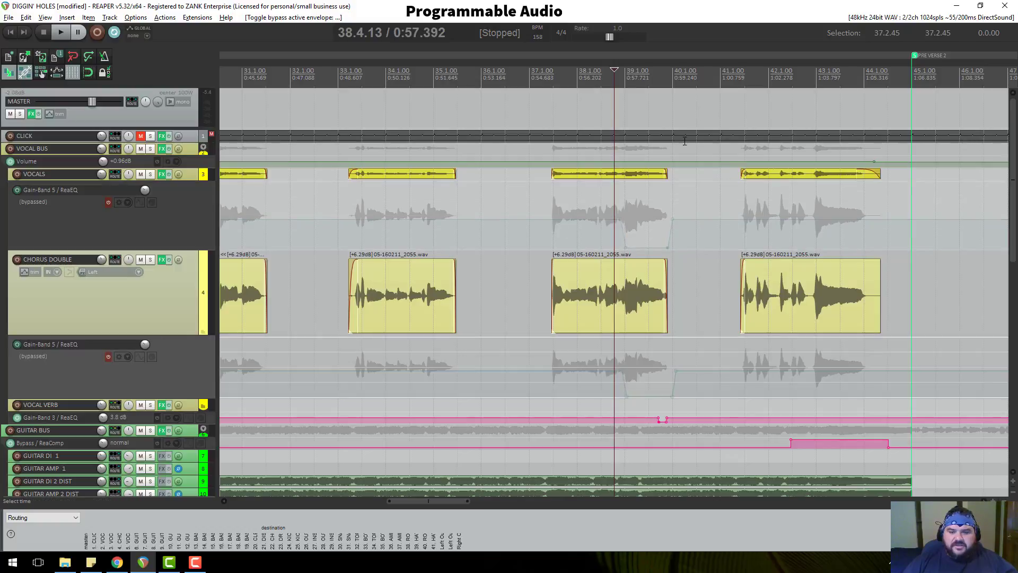
Audition the soloed VOCAL BUS, then unsolo it and play the full mix from 38.4.13.
{"action": "left_click", "coordinate": [151, 148]}
{"action": "key", "text": "space"}
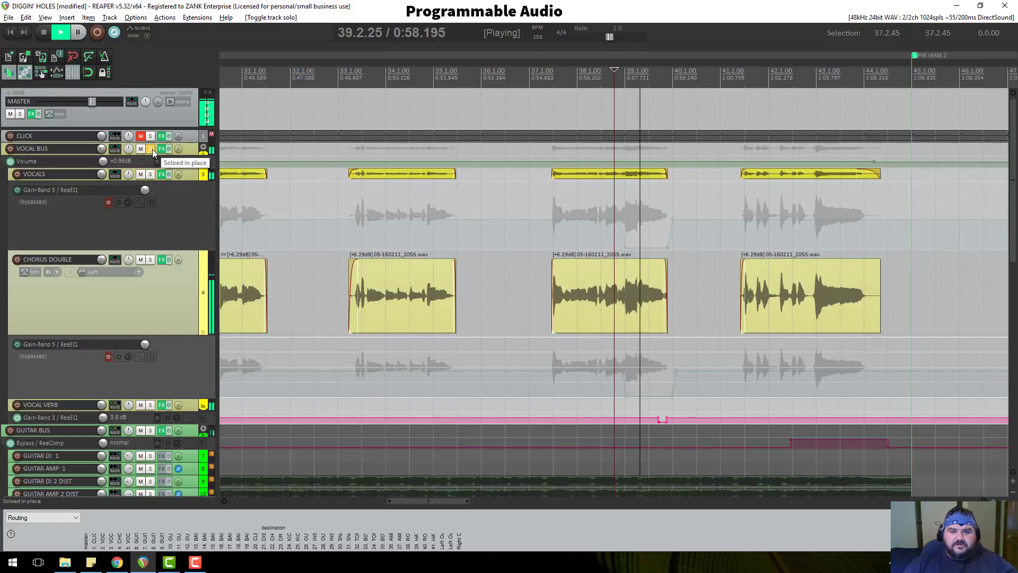
{"action": "key", "text": "space"}
{"action": "left_click", "coordinate": [151, 148]}
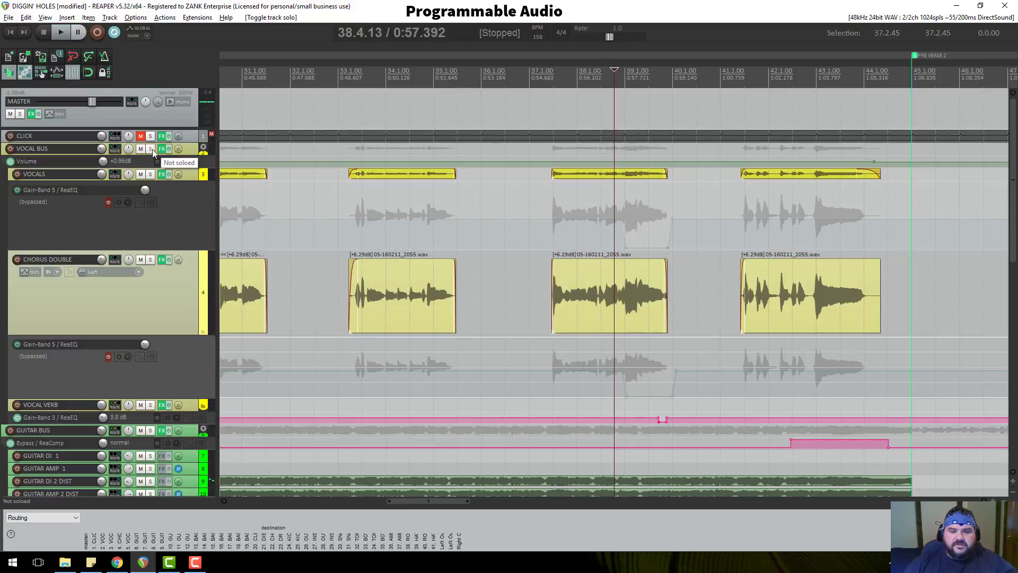
{"action": "key", "text": "space"}
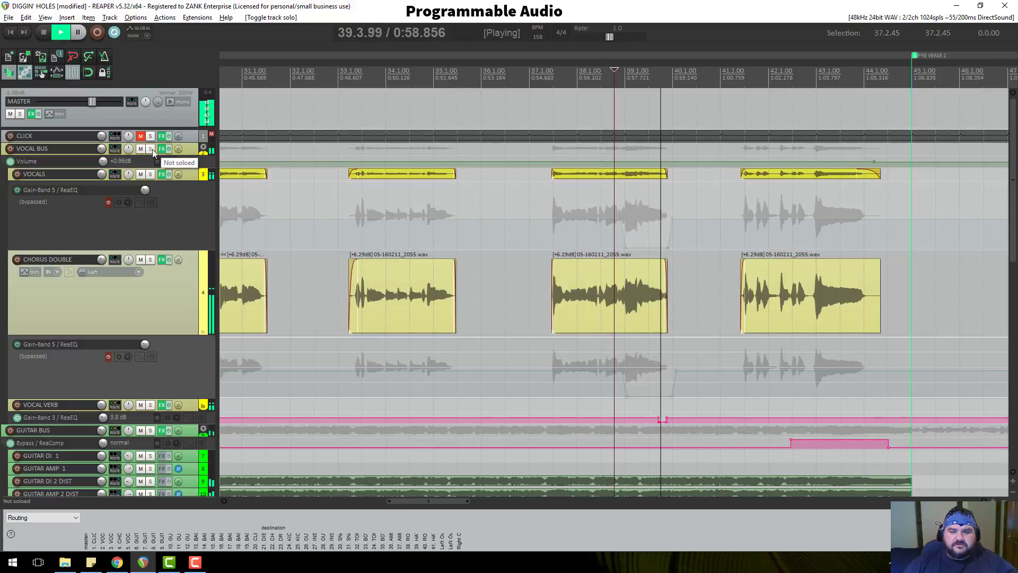
{"action": "key", "text": "space"}
Re-enable both Gain-Band 5 envelopes, play them back, and show the VOCALS FX chain with ReaEQ.
{"action": "left_click", "coordinate": [110, 201]}
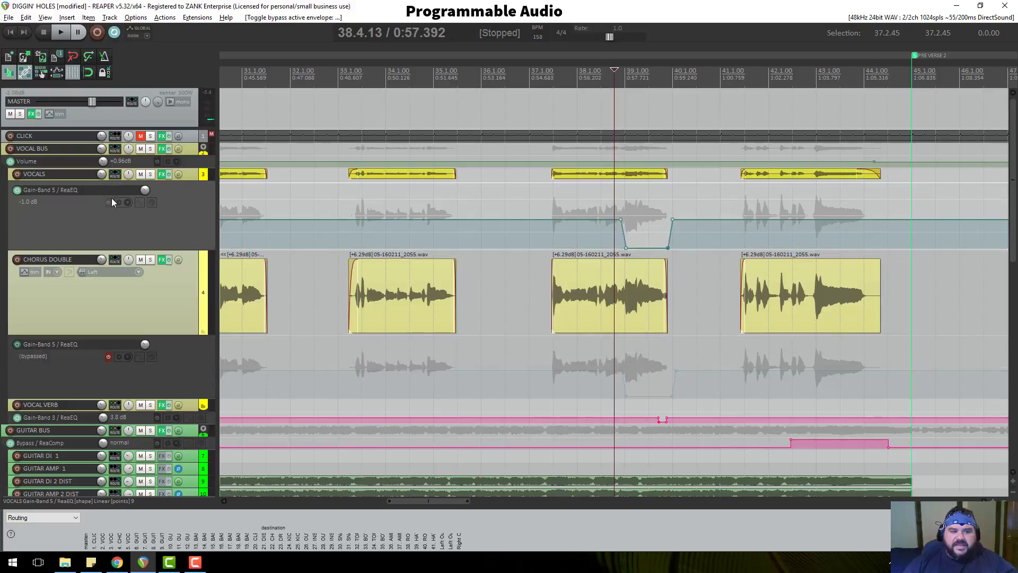
{"action": "left_click", "coordinate": [108, 356]}
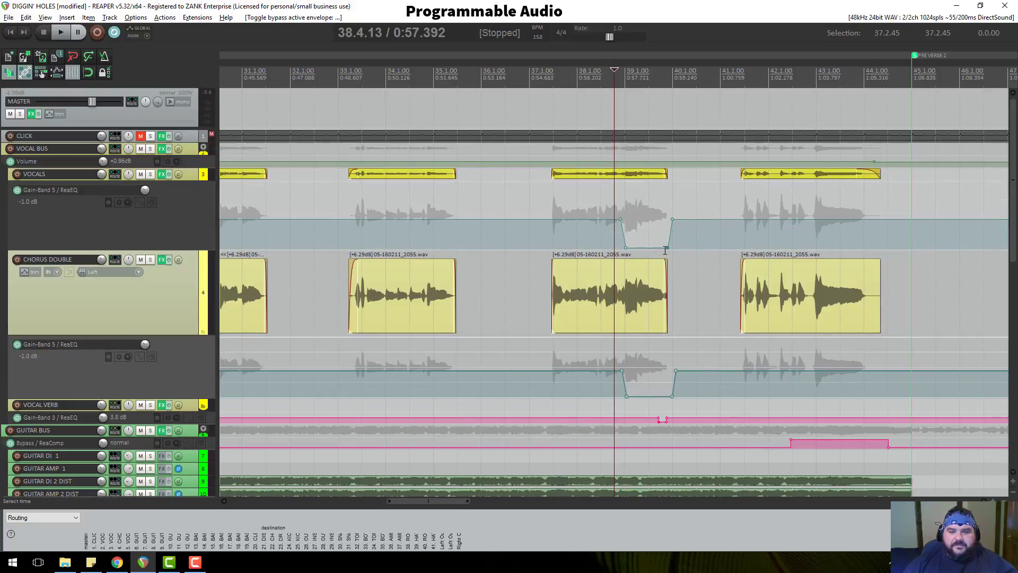
{"action": "key", "text": "space"}
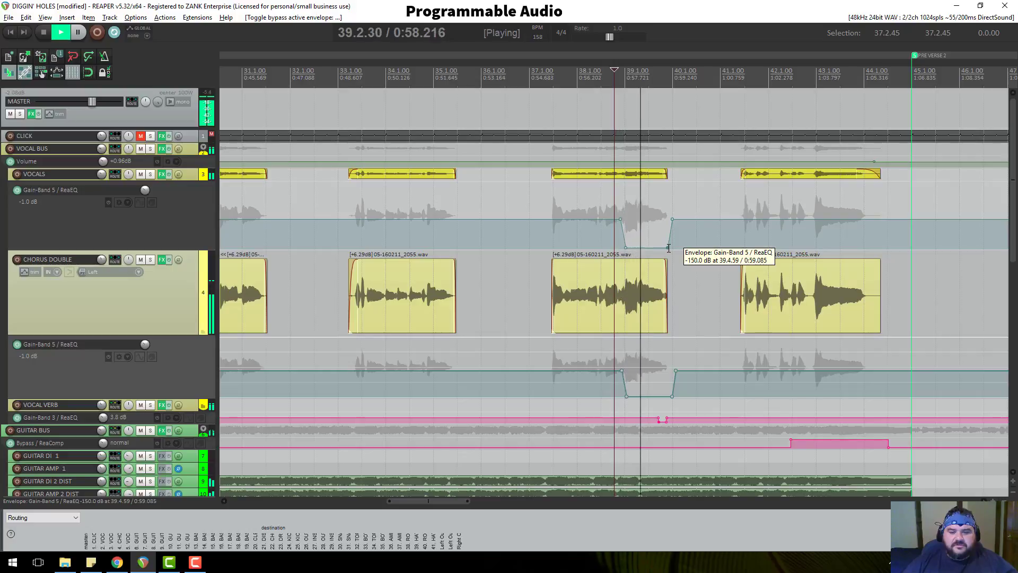
{"action": "key", "text": "space"}
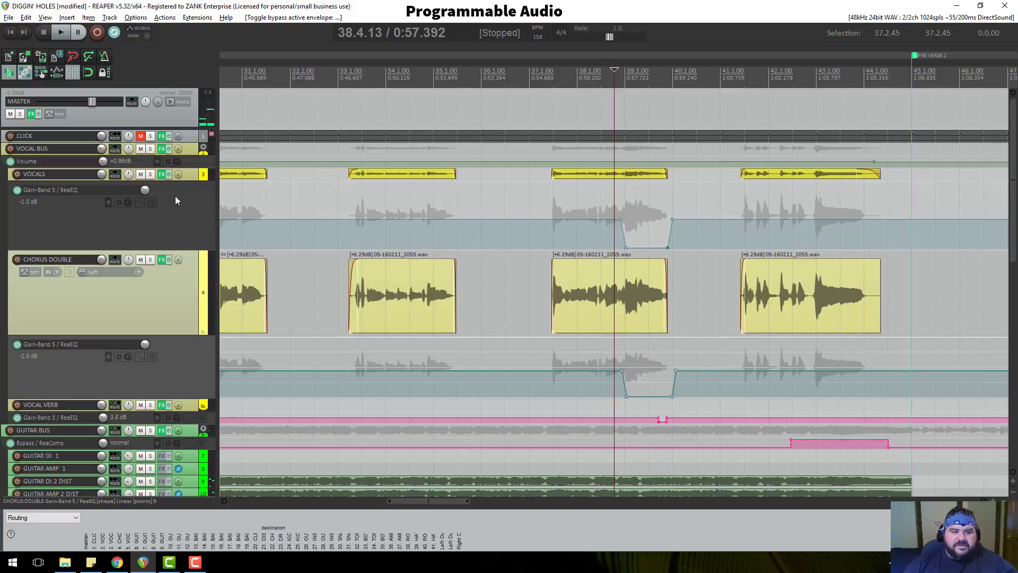
{"action": "left_click", "coordinate": [162, 174]}
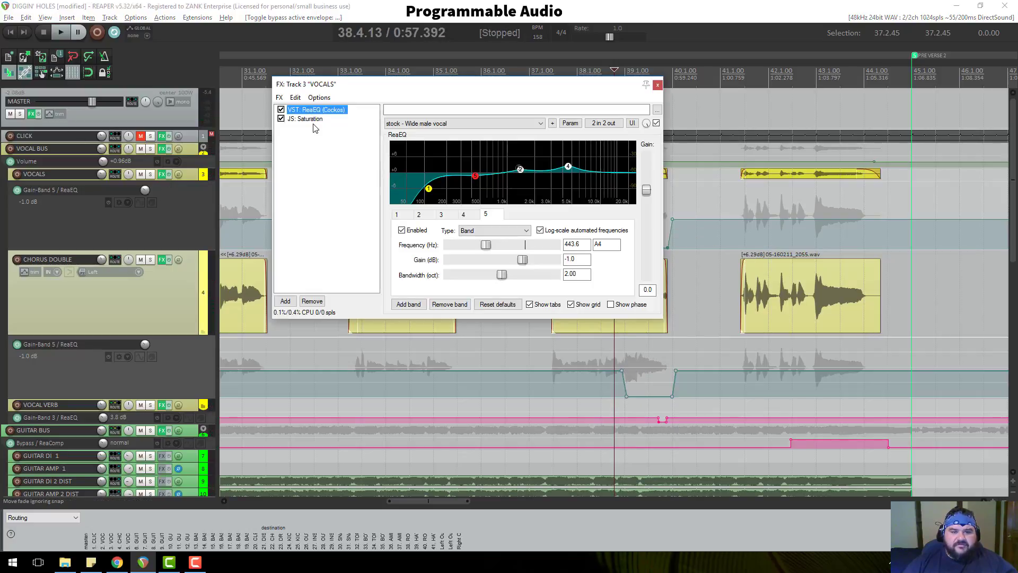
Play a short passage while watching the ReaEQ spectrum on VOCALS.
{"action": "mouse_move", "coordinate": [475, 180]}
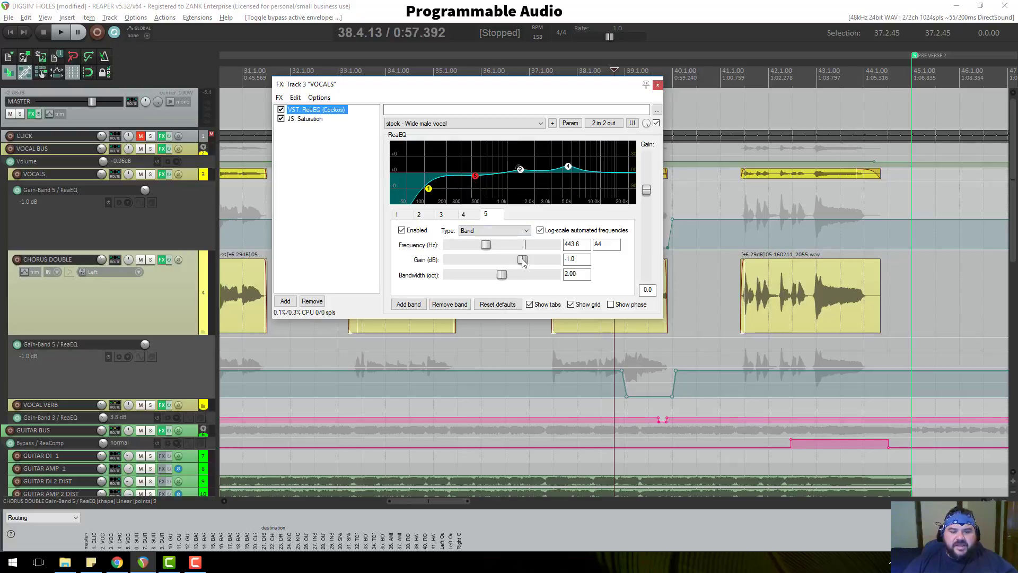
{"action": "scroll", "coordinate": [588, 365], "scroll_direction": "down", "scroll_amount": 3}
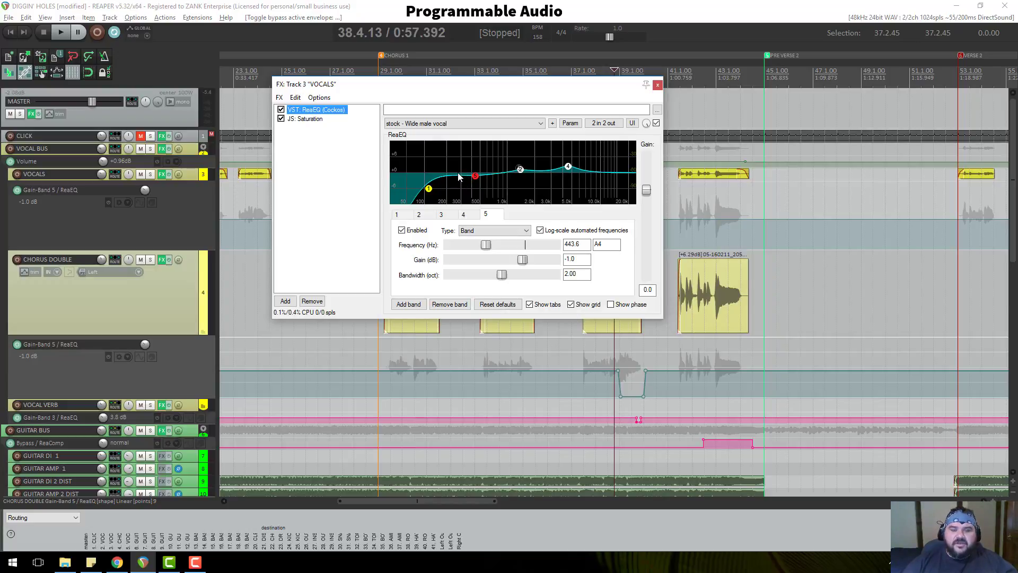
{"action": "key", "text": "space"}
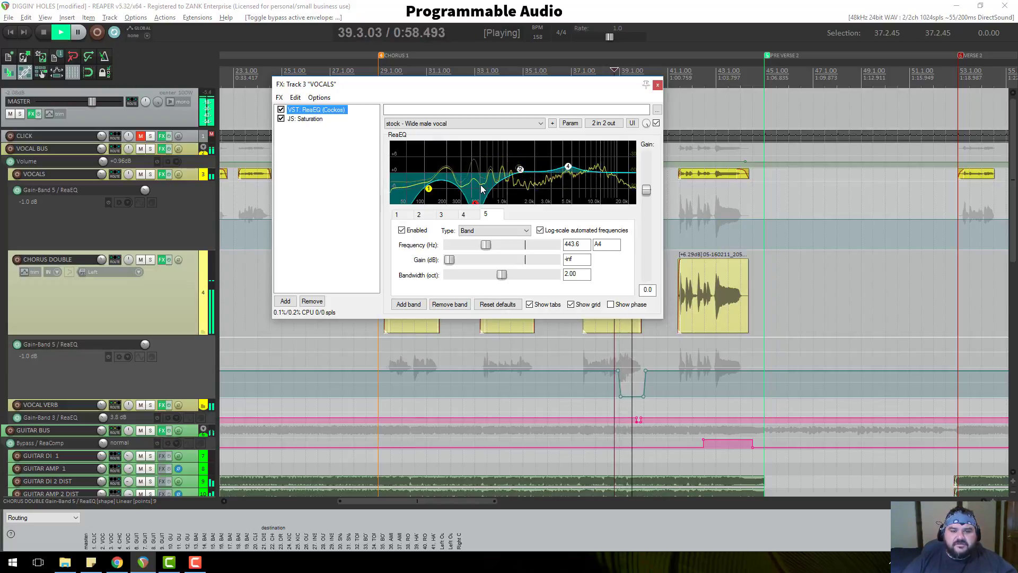
{"action": "key", "text": "space"}
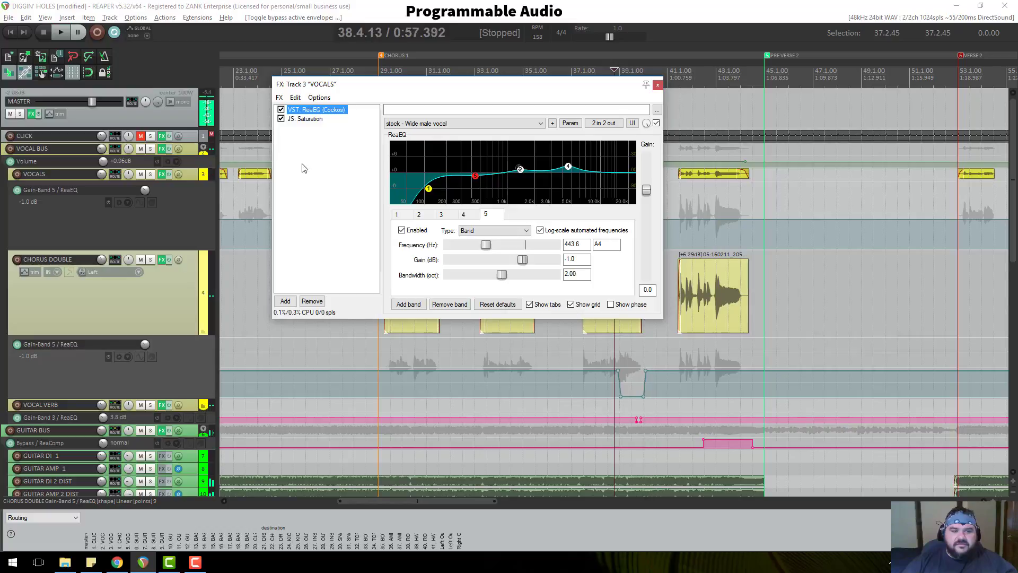
Bypass the VOCALS and CHORUS DOUBLE Gain-Band 5 envelopes and hear the chorus without automation.
{"action": "left_click", "coordinate": [105, 207]}
{"action": "left_click", "coordinate": [108, 202]}
{"action": "left_click", "coordinate": [109, 357]}
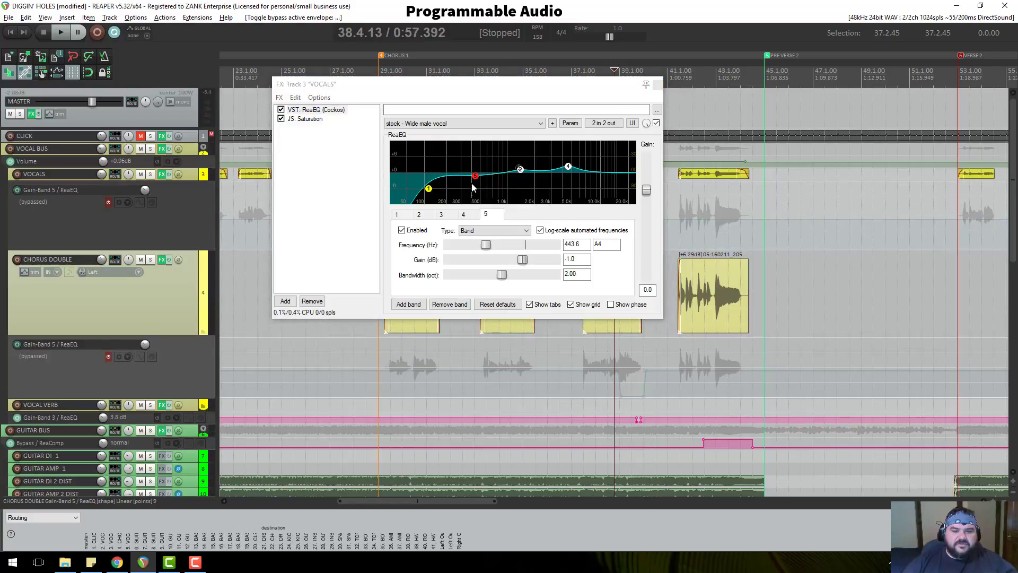
{"action": "key", "text": "space"}
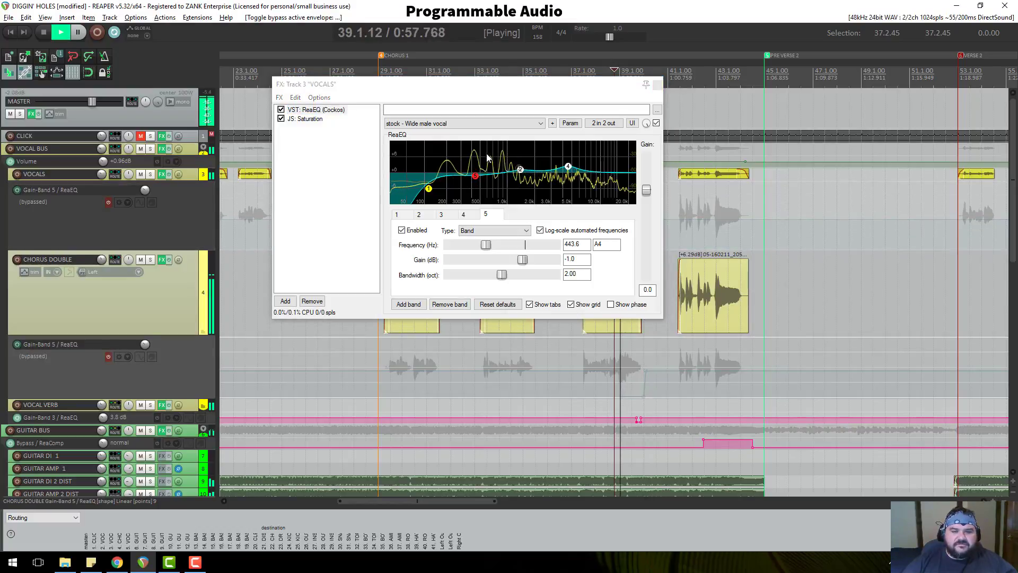
{"action": "key", "text": "space"}
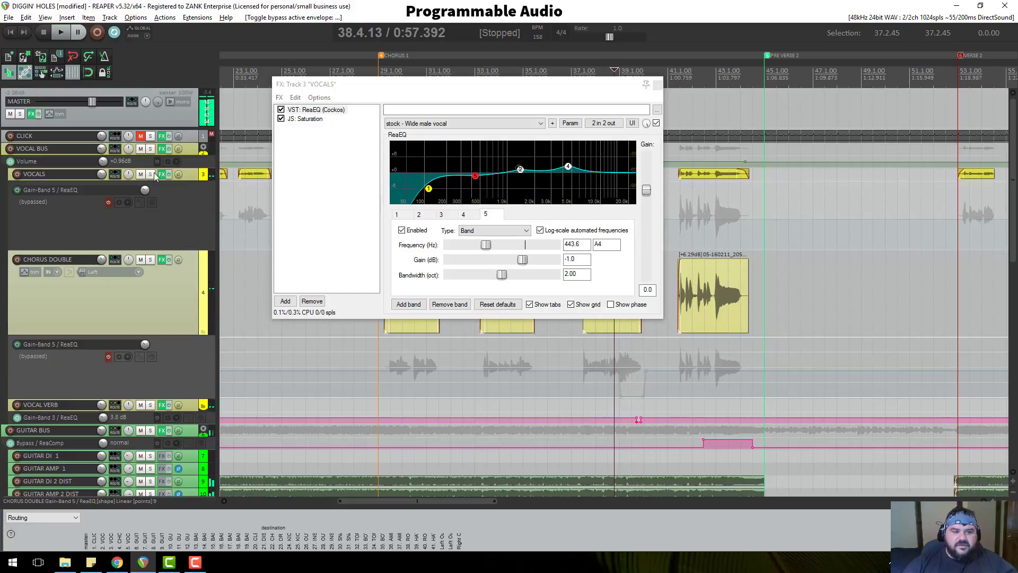
Re-enable both band 5 gain envelopes, audition the -1.0 dB EQ dips, then close the VOCALS FX chain.
{"action": "left_click", "coordinate": [163, 174]}
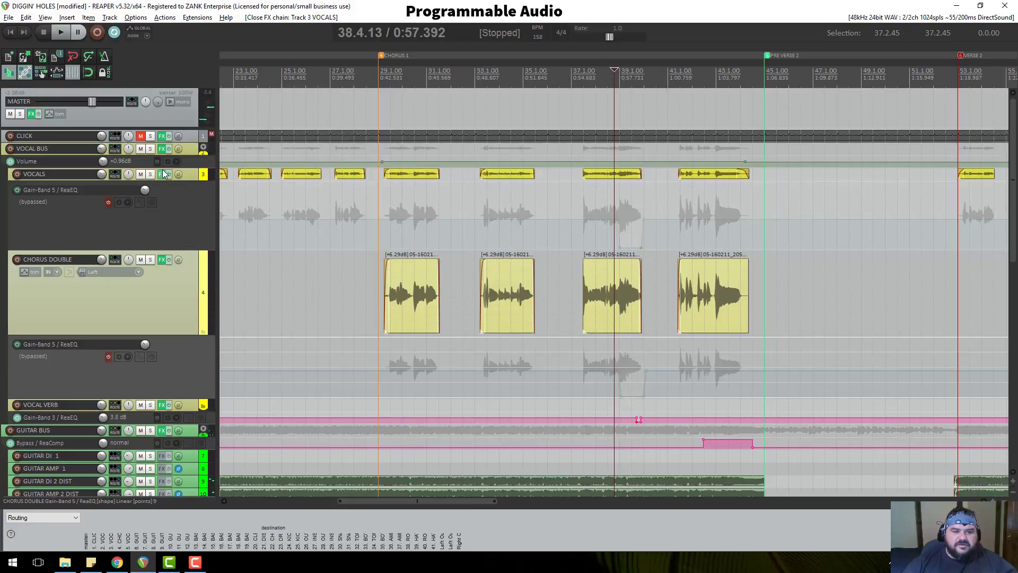
{"action": "left_click", "coordinate": [108, 203]}
{"action": "left_click", "coordinate": [108, 357]}
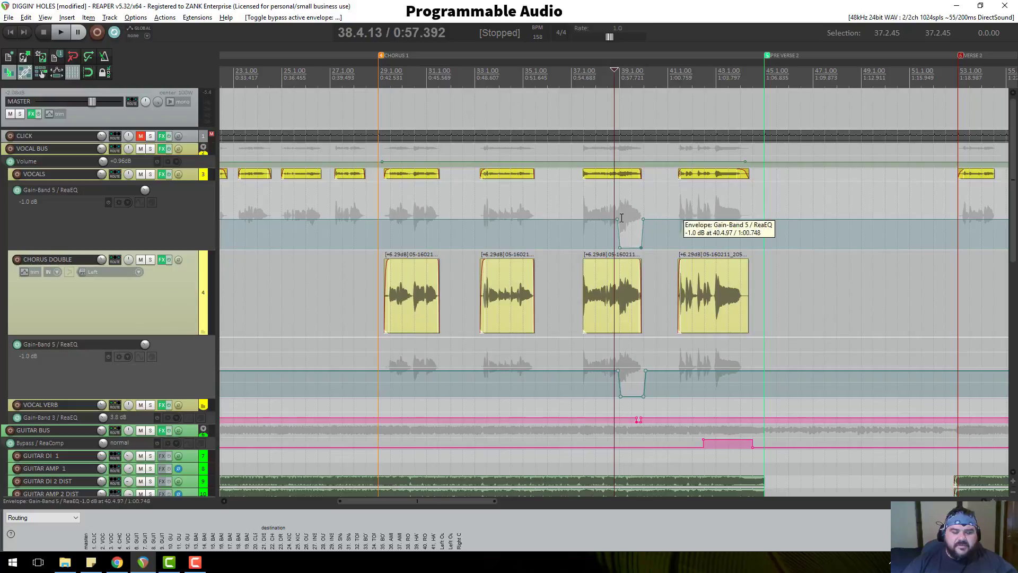
{"action": "left_click", "coordinate": [164, 175]}
{"action": "key", "text": "space"}
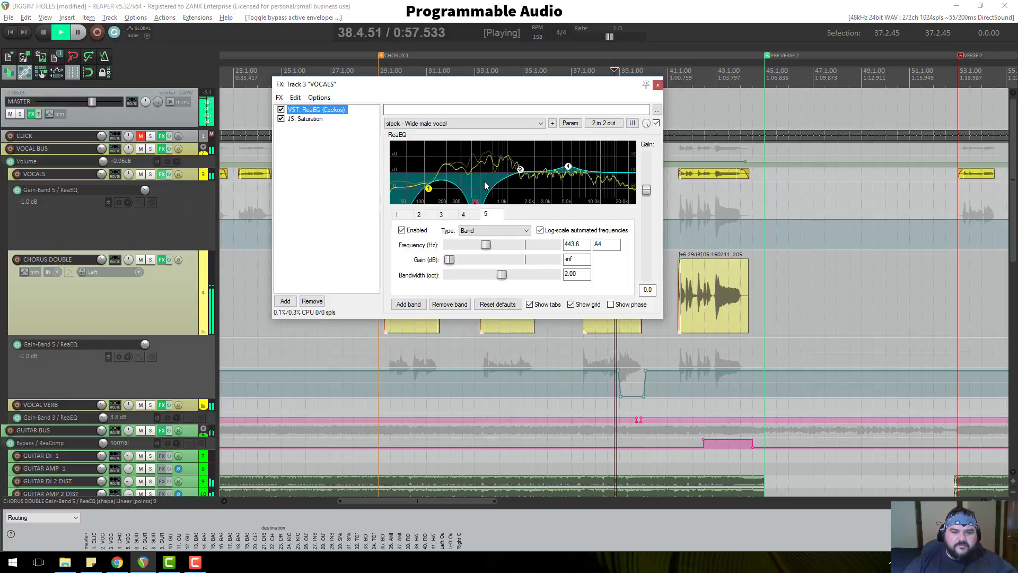
{"action": "key", "text": "space"}
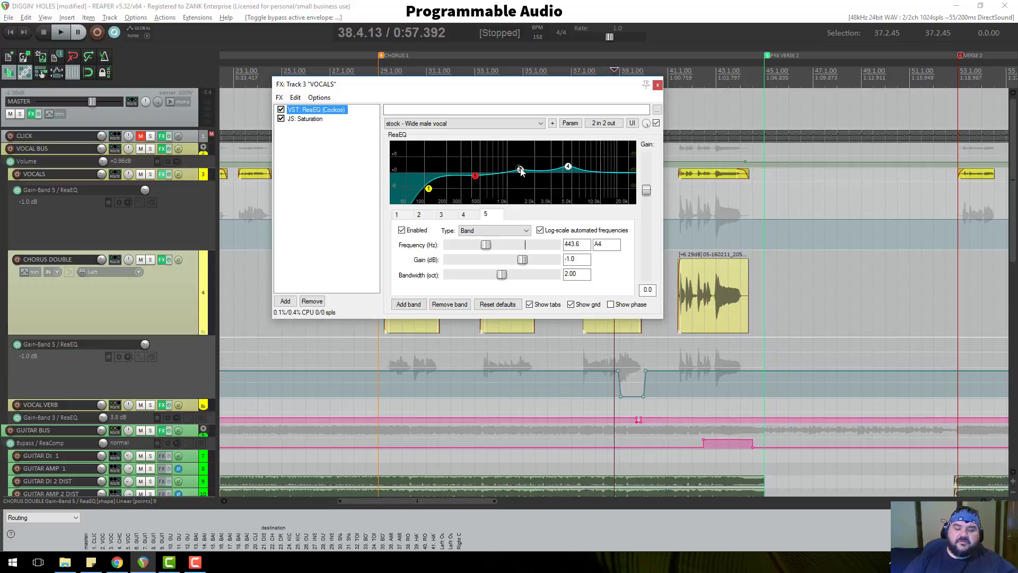
{"action": "left_click", "coordinate": [657, 85]}
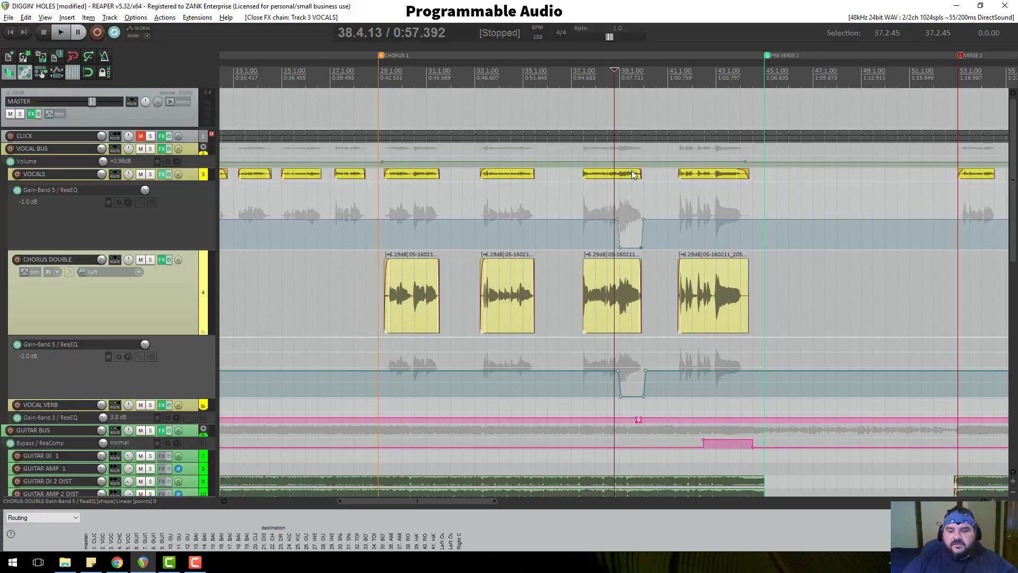
Zoom out and marquee-select all the CHORUS DOUBLE items across the song.
{"action": "scroll", "coordinate": [660, 195], "scroll_direction": "down", "scroll_amount": 5}
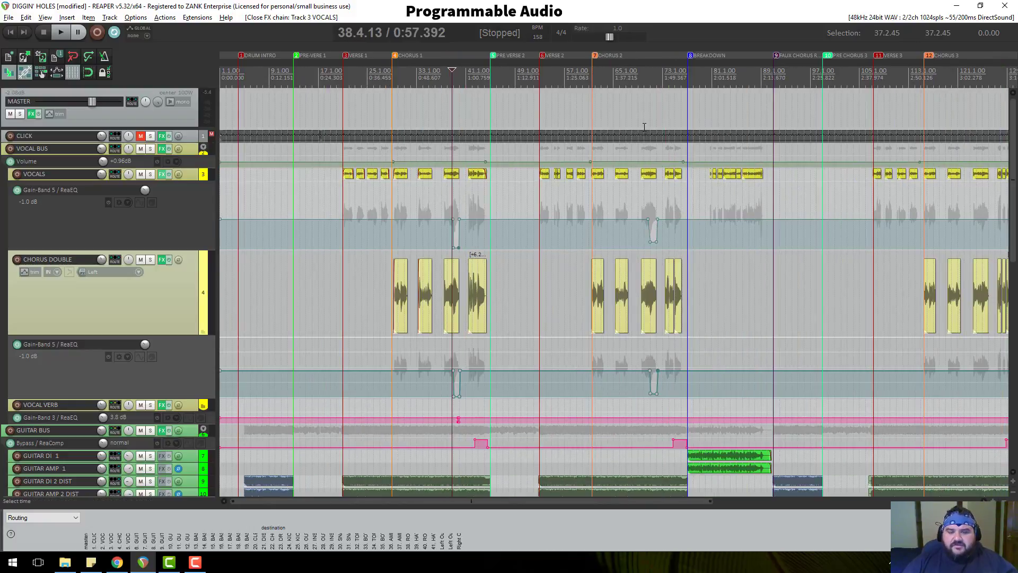
{"action": "left_click", "coordinate": [592, 71]}
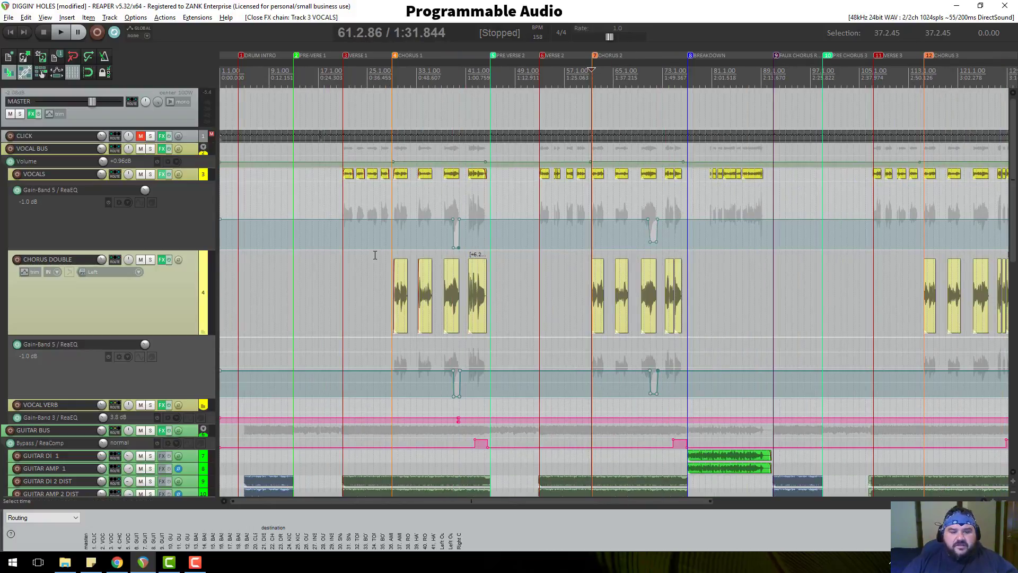
{"action": "scroll", "coordinate": [666, 246], "scroll_direction": "down", "scroll_amount": 3}
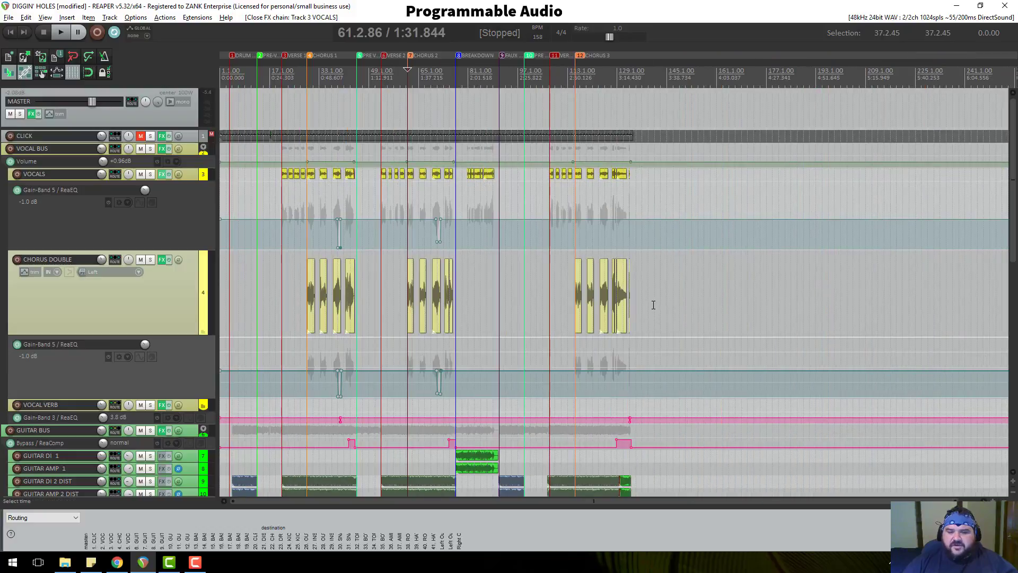
{"action": "left_click_drag", "start_coordinate": [663, 302], "coordinate": [277, 285]}
{"action": "scroll", "coordinate": [643, 297], "scroll_direction": "up", "scroll_amount": 5}
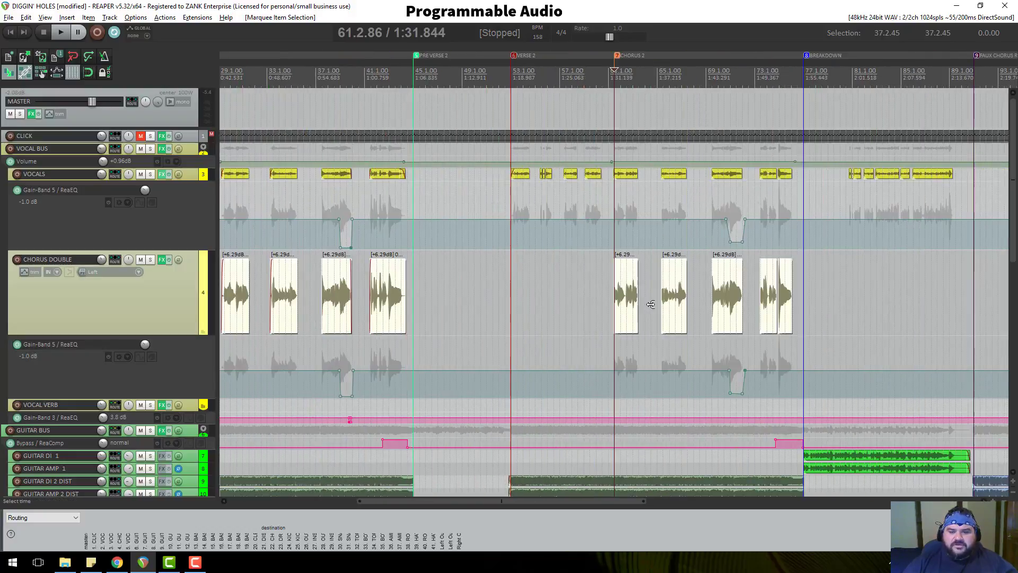
{"action": "scroll", "coordinate": [642, 298], "scroll_direction": "up", "scroll_amount": 3}
{"action": "scroll", "coordinate": [642, 299], "scroll_direction": "down", "scroll_amount": 2}
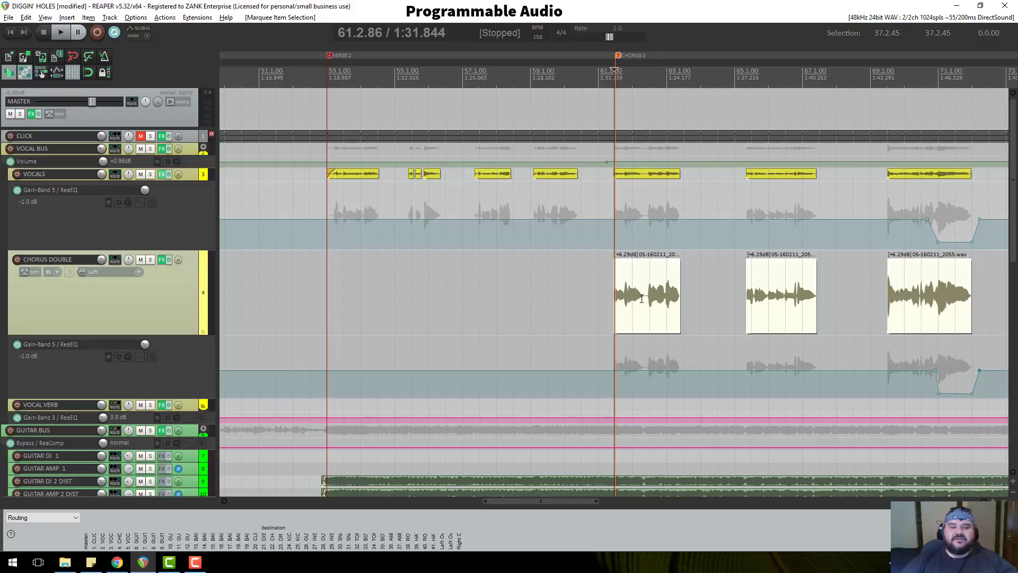
Set the edit cursor to the Chorus 1 marker at 28.4.81.
{"action": "scroll", "coordinate": [608, 86], "scroll_direction": "down", "scroll_amount": 3}
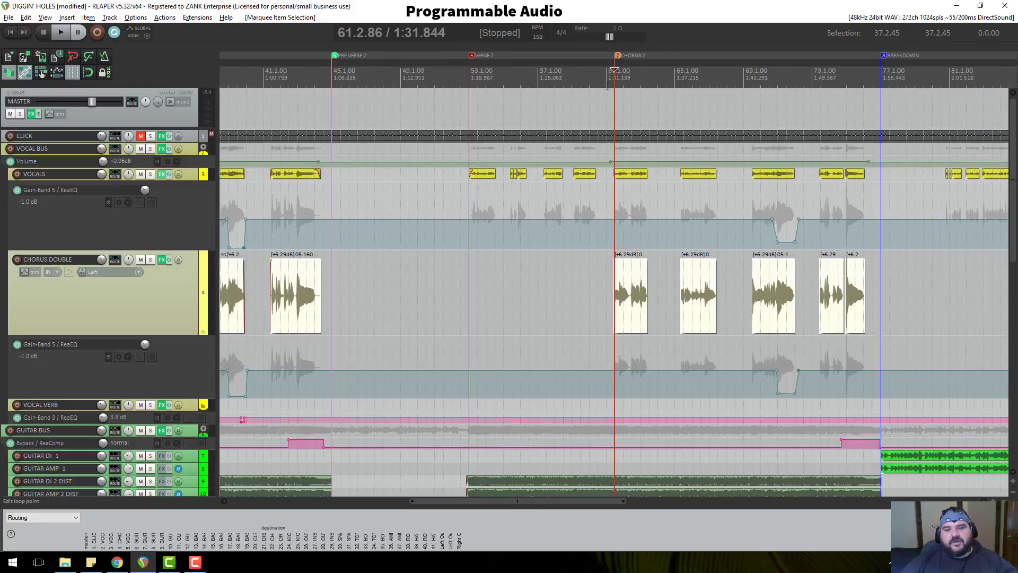
{"action": "scroll", "coordinate": [614, 74], "scroll_direction": "down", "scroll_amount": 3}
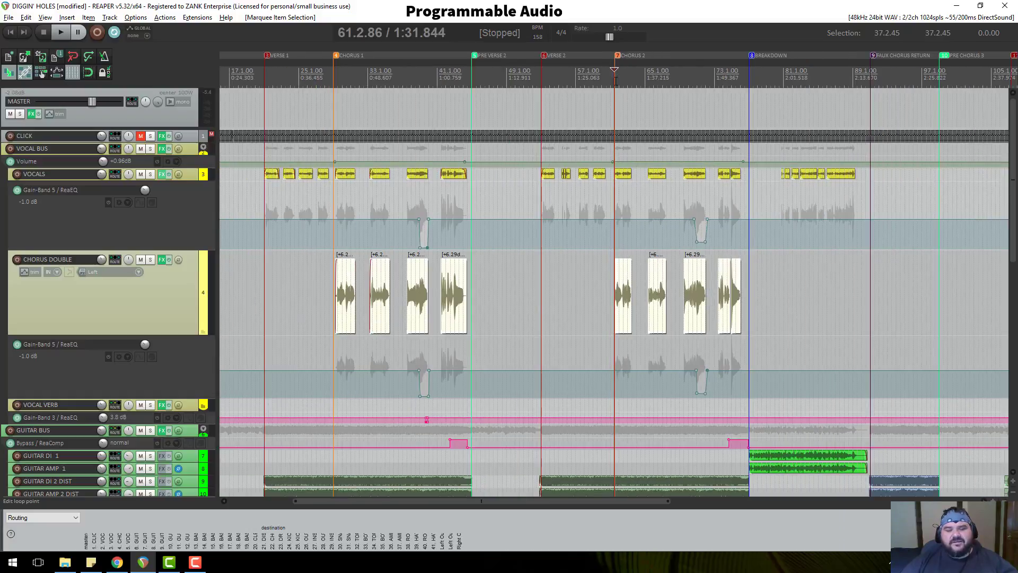
{"action": "left_click", "coordinate": [333, 77]}
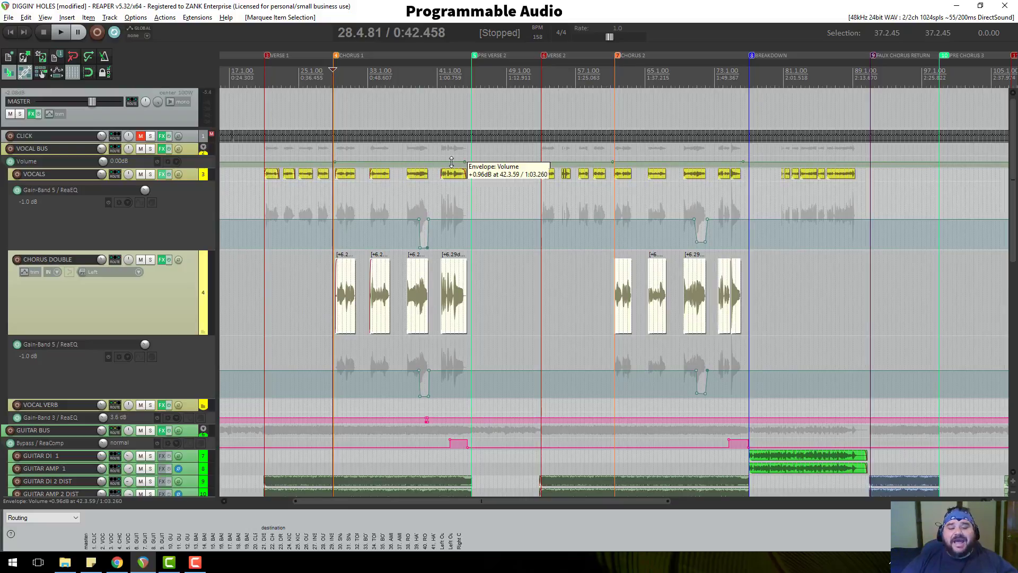
Move the edit cursor to 29.2.86, just inside Chorus 1.
{"action": "left_click", "coordinate": [339, 74]}
{"action": "scroll", "coordinate": [484, 257], "scroll_direction": "up", "scroll_amount": 15}
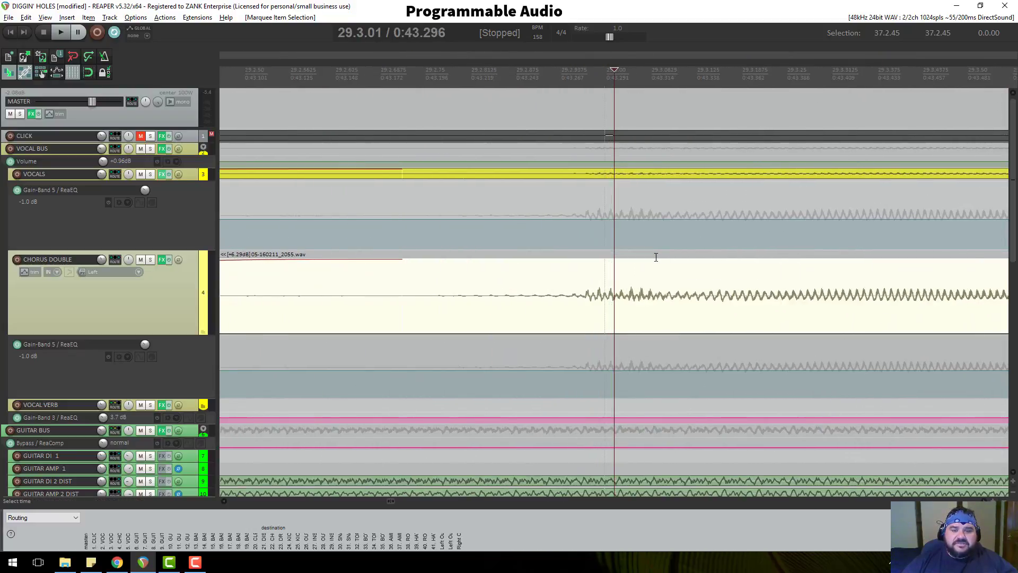
{"action": "scroll", "coordinate": [643, 244], "scroll_direction": "down", "scroll_amount": 15}
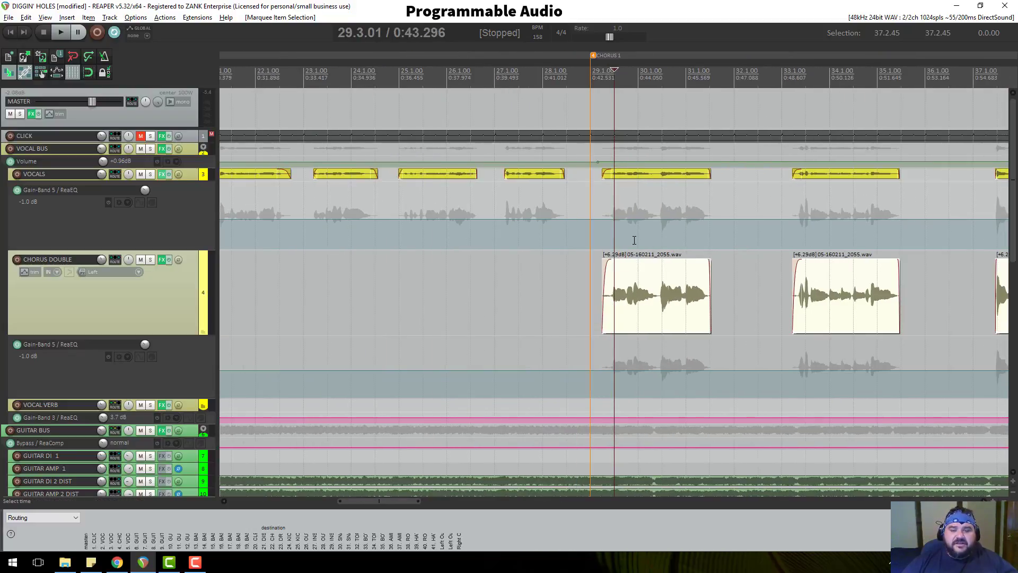
{"action": "scroll", "coordinate": [634, 240], "scroll_direction": "down", "scroll_amount": 2}
{"action": "left_click", "coordinate": [612, 76]}
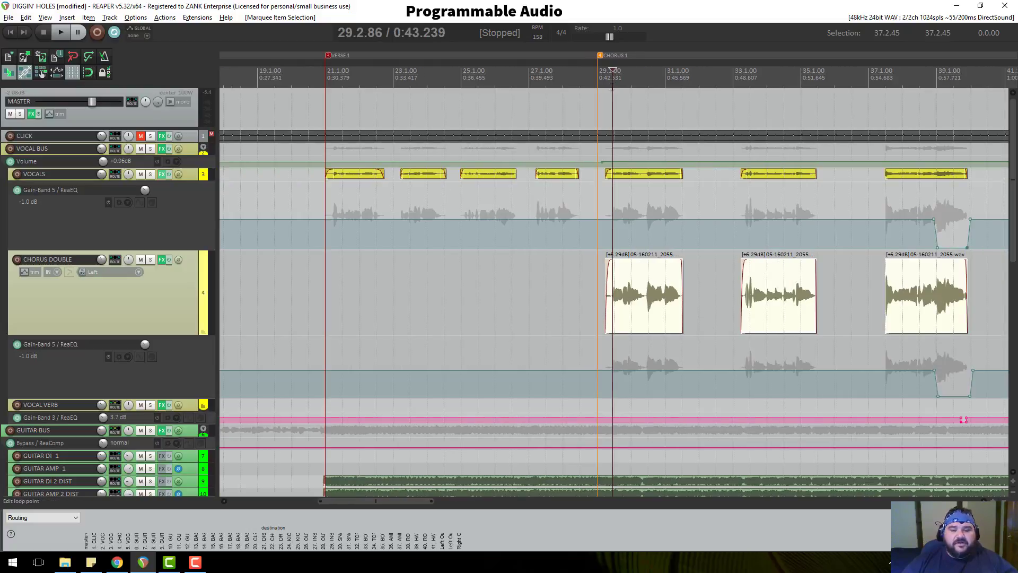
Inspect the CHORUS DOUBLE effects chain: JS Chorus, ReaDelay and ReaEQ.
{"action": "left_click", "coordinate": [162, 259]}
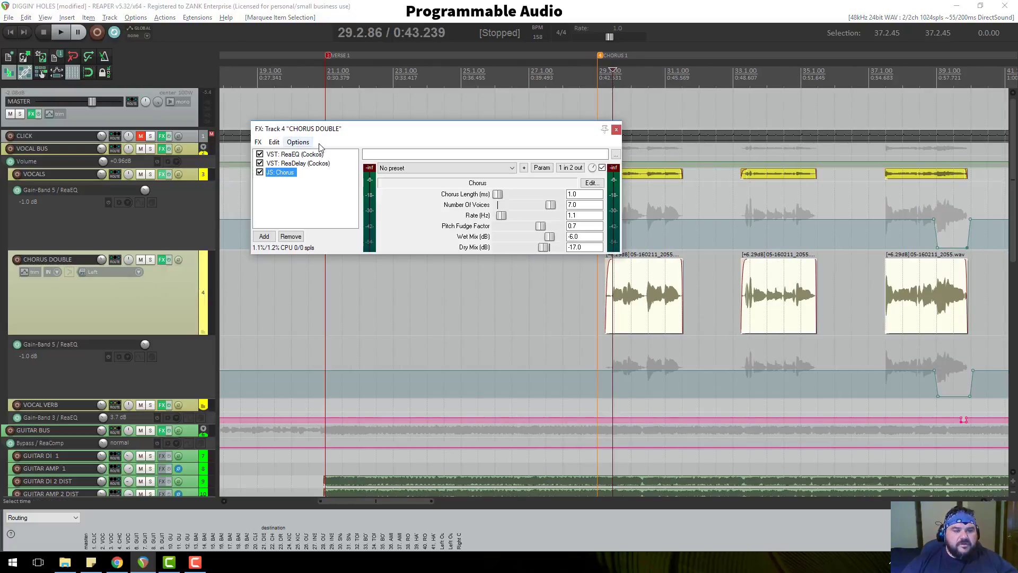
{"action": "left_click", "coordinate": [294, 163]}
{"action": "left_click", "coordinate": [295, 154]}
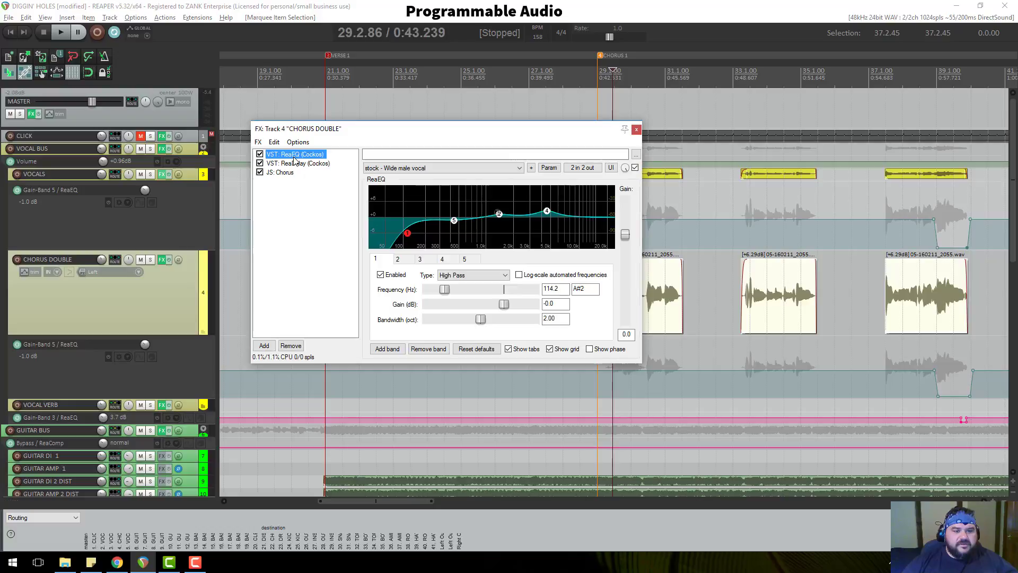
{"action": "left_click", "coordinate": [638, 132]}
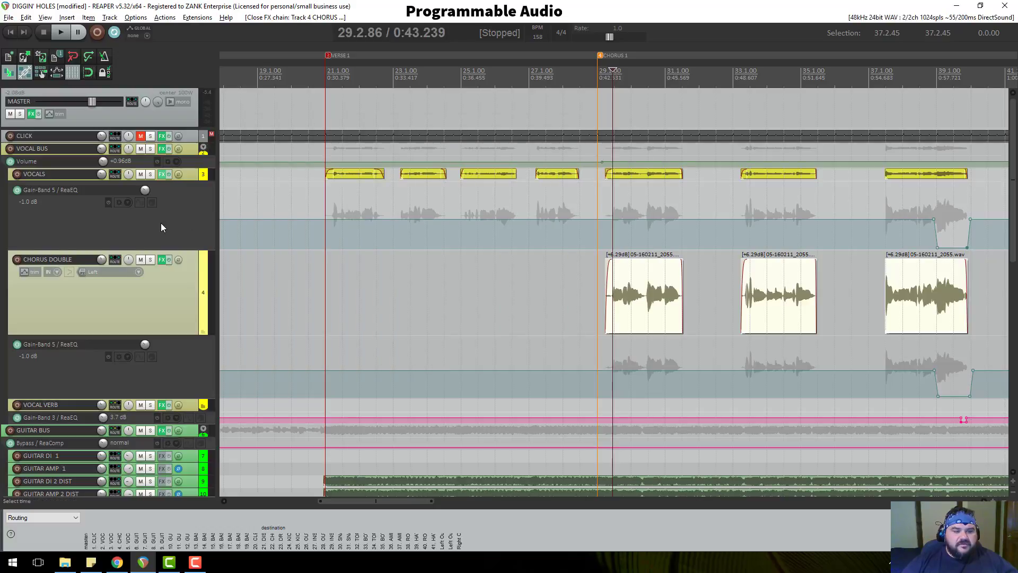
Make the VOCAL VERB track taller.
{"action": "scroll", "coordinate": [160, 229], "scroll_direction": "down", "scroll_amount": 4}
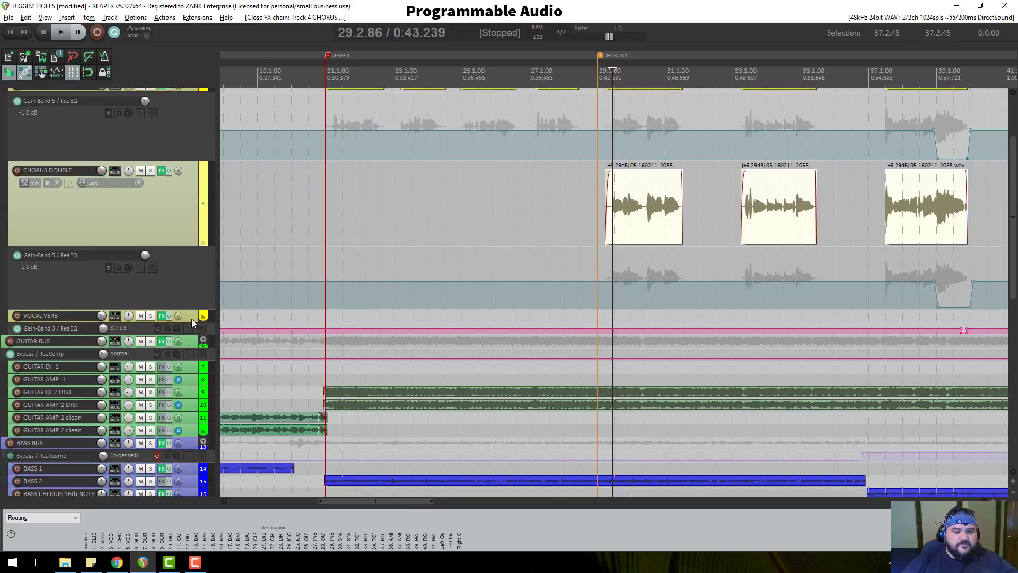
{"action": "left_click_drag", "start_coordinate": [190, 321], "coordinate": [190, 356]}
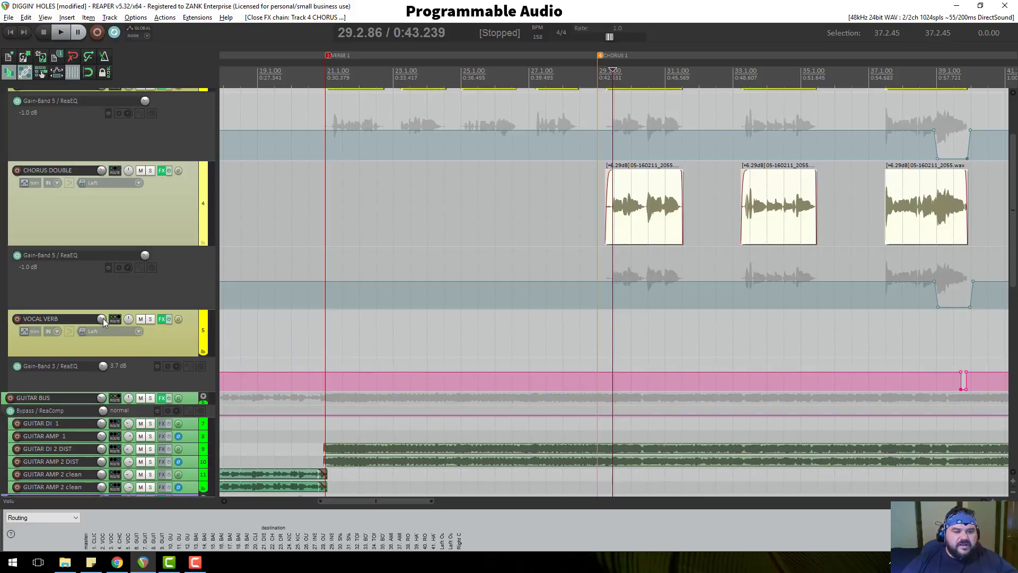
{"action": "scroll", "coordinate": [103, 321], "scroll_direction": "up", "scroll_amount": 3}
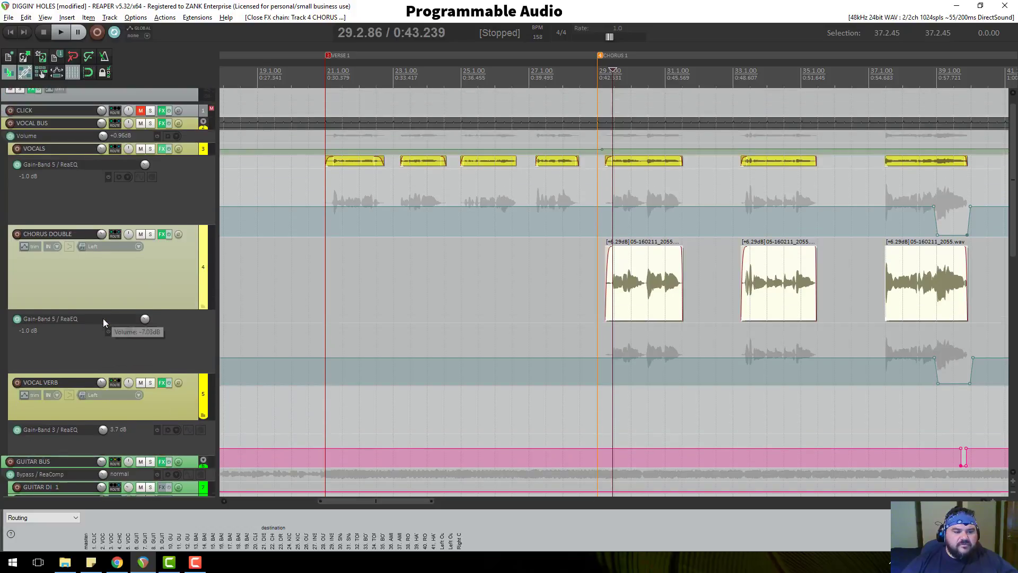
{"action": "scroll", "coordinate": [105, 321], "scroll_direction": "down", "scroll_amount": 1}
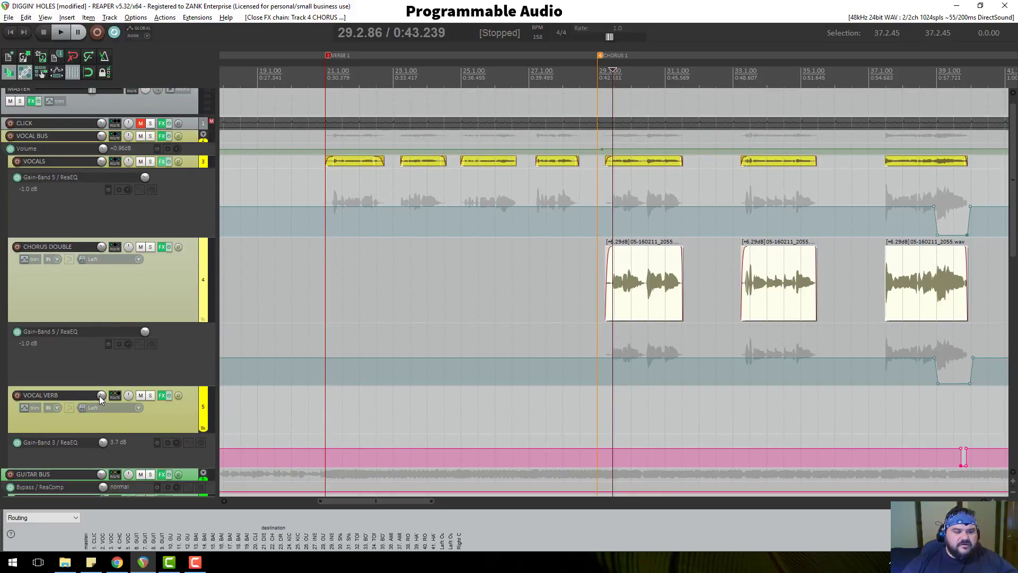
{"action": "mouse_move", "coordinate": [99, 397]}
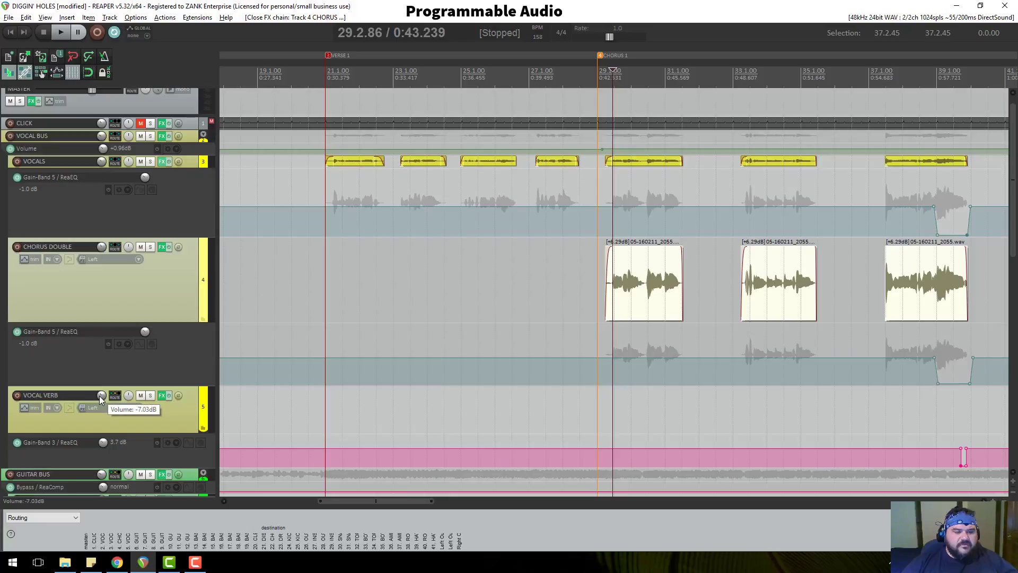
{"action": "left_click", "coordinate": [147, 19]}
{"action": "mouse_move", "coordinate": [197, 18]}
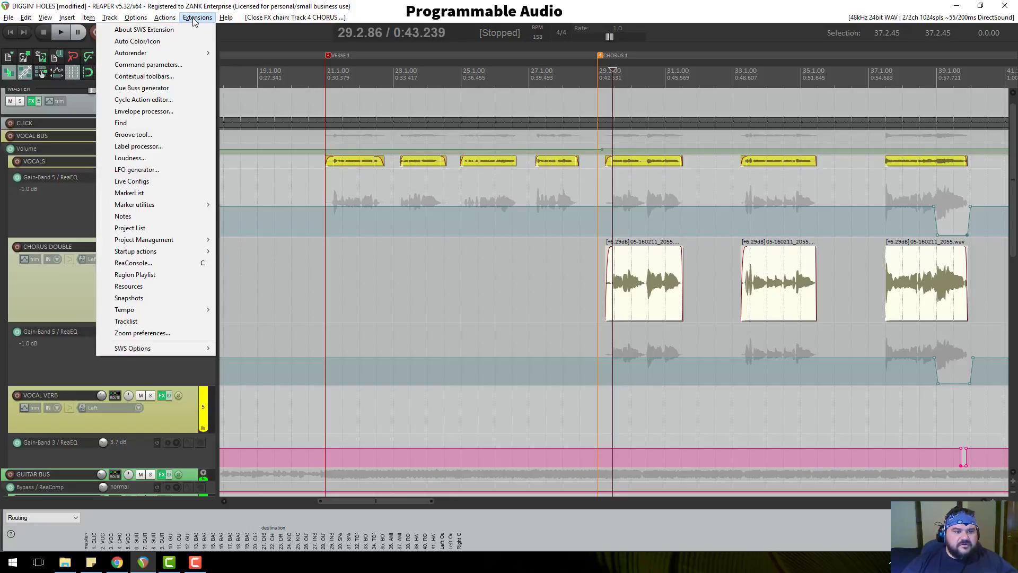
{"action": "left_click", "coordinate": [126, 217]}
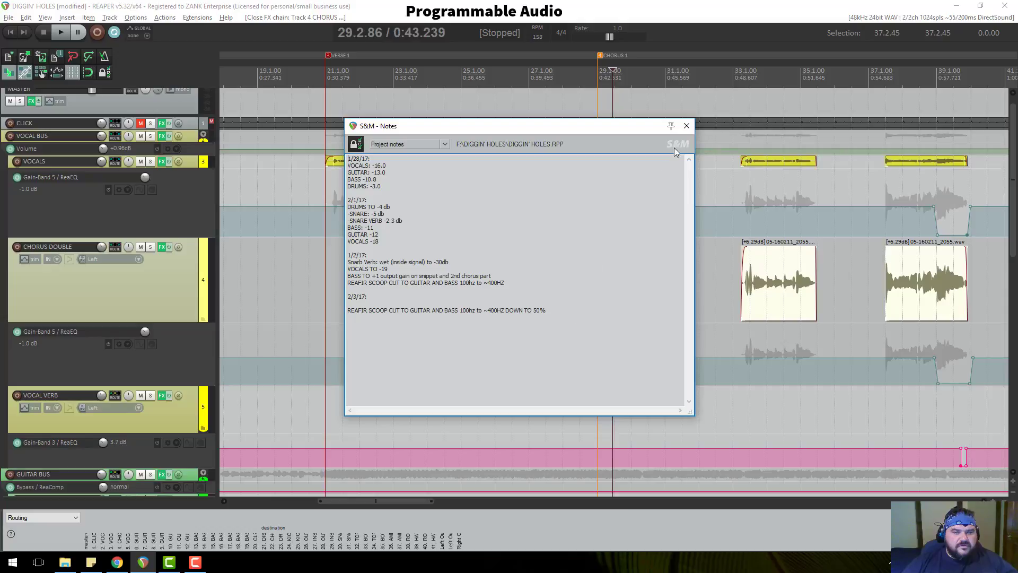
{"action": "left_click", "coordinate": [686, 126]}
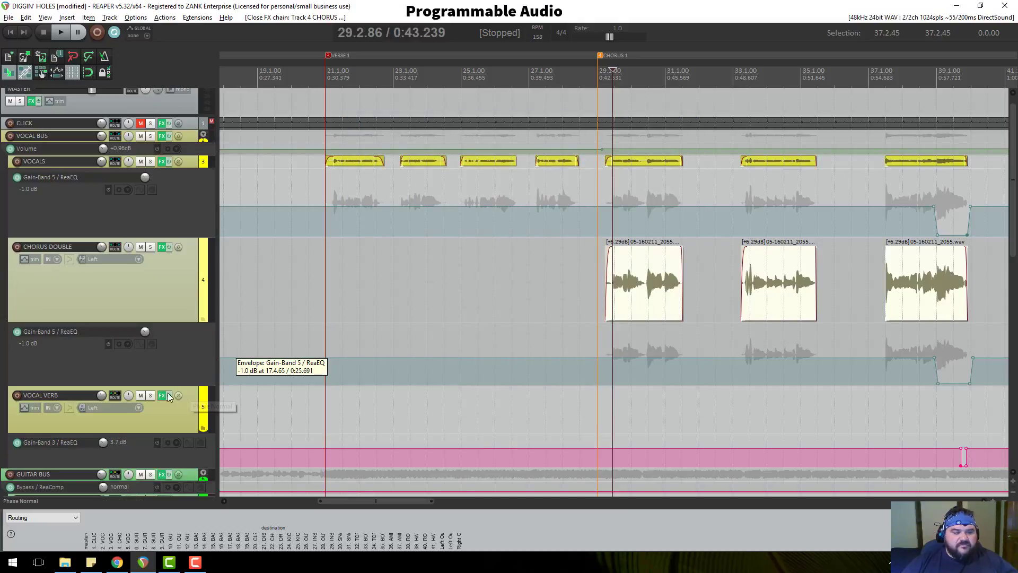
Collapse the tracks to compact height and scroll down to the DRUM BUS, kick and snare tracks.
{"action": "mouse_move", "coordinate": [100, 396]}
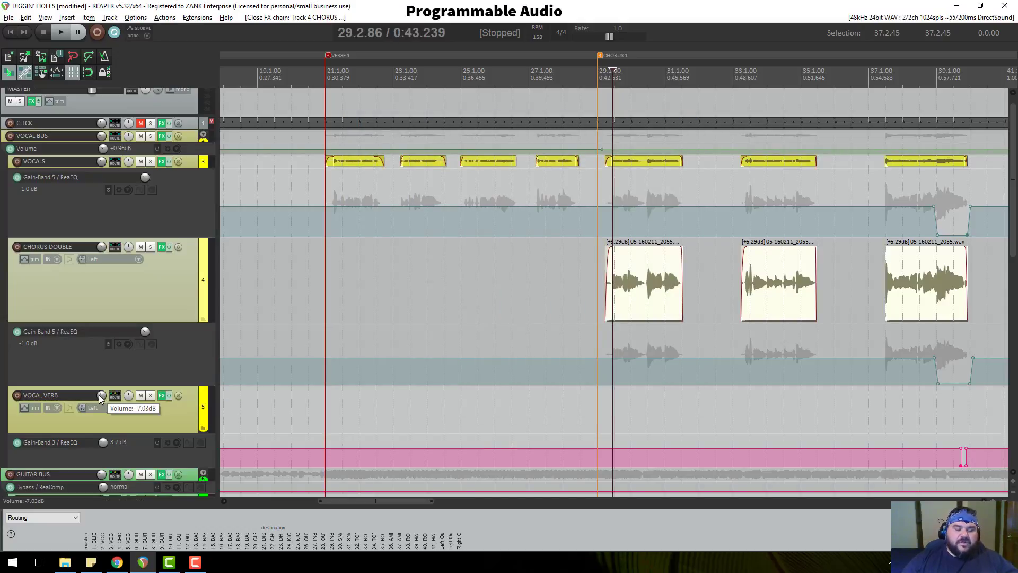
{"action": "scroll", "coordinate": [552, 293], "scroll_direction": "down", "scroll_amount": 10}
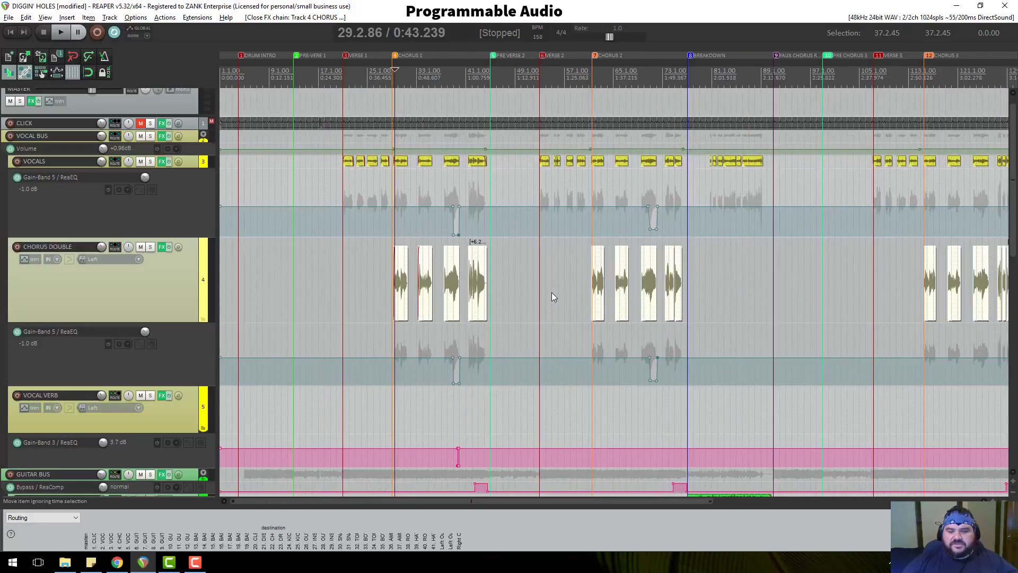
{"action": "scroll", "coordinate": [200, 388], "scroll_direction": "down", "scroll_amount": 5}
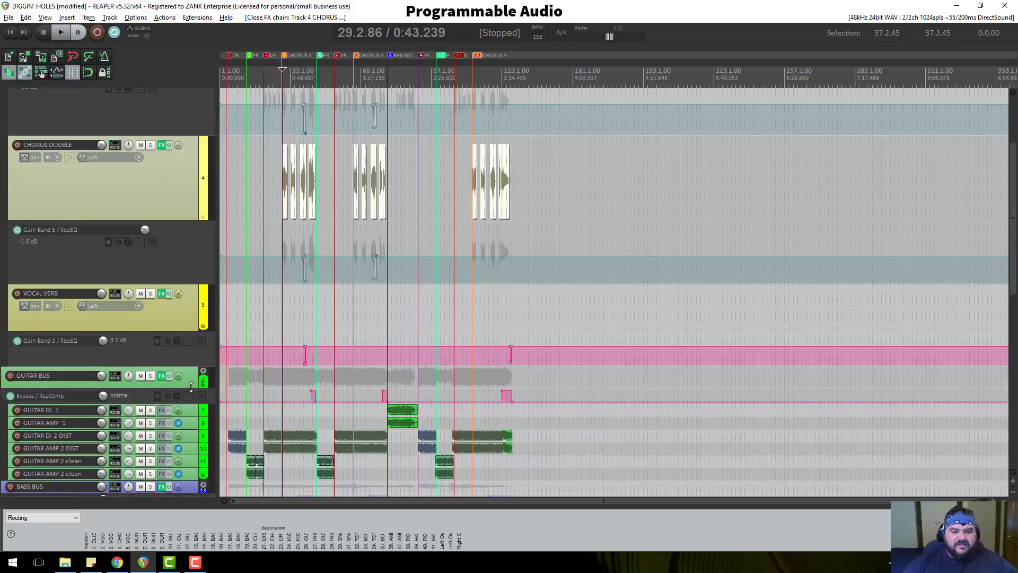
{"action": "scroll", "coordinate": [192, 374], "scroll_direction": "down", "scroll_amount": 3}
{"action": "scroll", "coordinate": [192, 371], "scroll_direction": "down", "scroll_amount": 2}
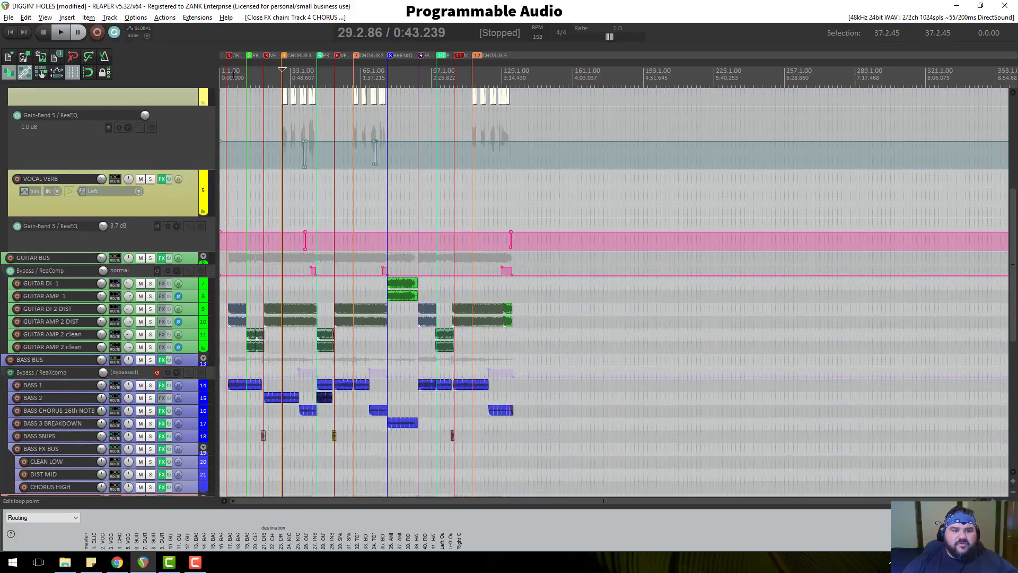
{"action": "scroll", "coordinate": [173, 250], "scroll_direction": "up", "scroll_amount": 6}
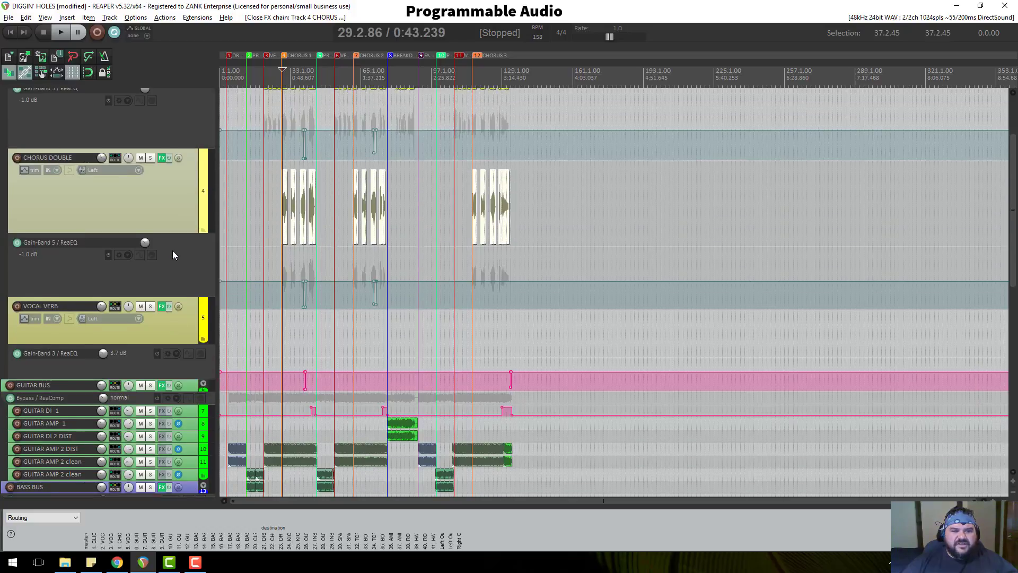
{"action": "scroll", "coordinate": [184, 238], "scroll_direction": "down", "scroll_amount": 6}
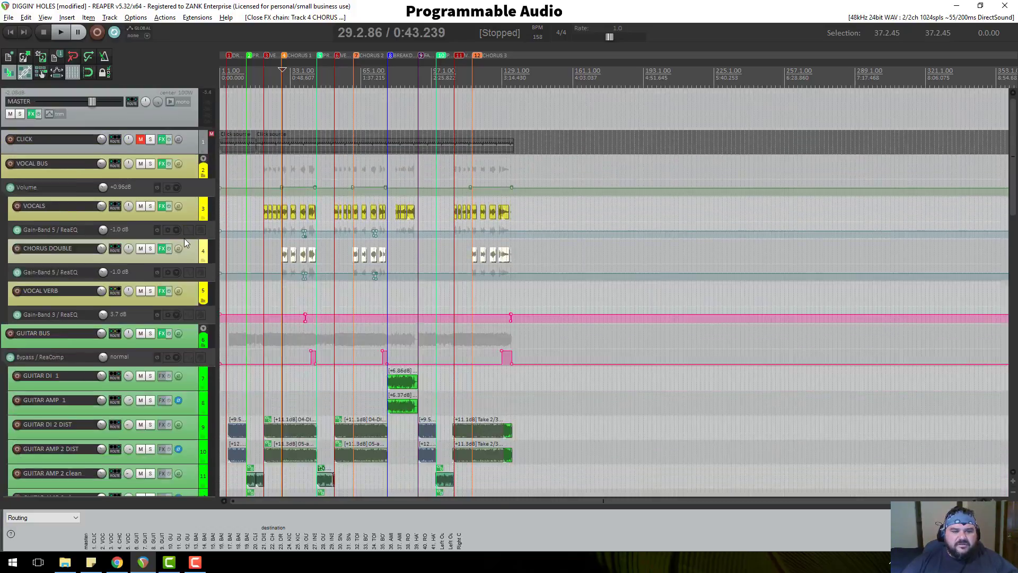
{"action": "scroll", "coordinate": [185, 239], "scroll_direction": "down", "scroll_amount": 2}
{"action": "scroll", "coordinate": [185, 239], "scroll_direction": "down", "scroll_amount": 5}
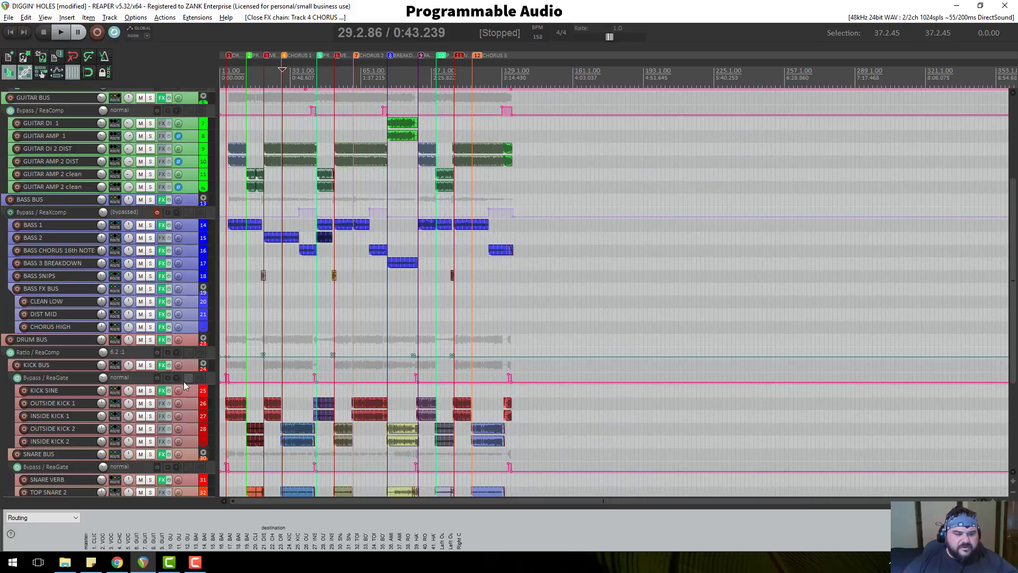
{"action": "scroll", "coordinate": [184, 388], "scroll_direction": "down", "scroll_amount": 1}
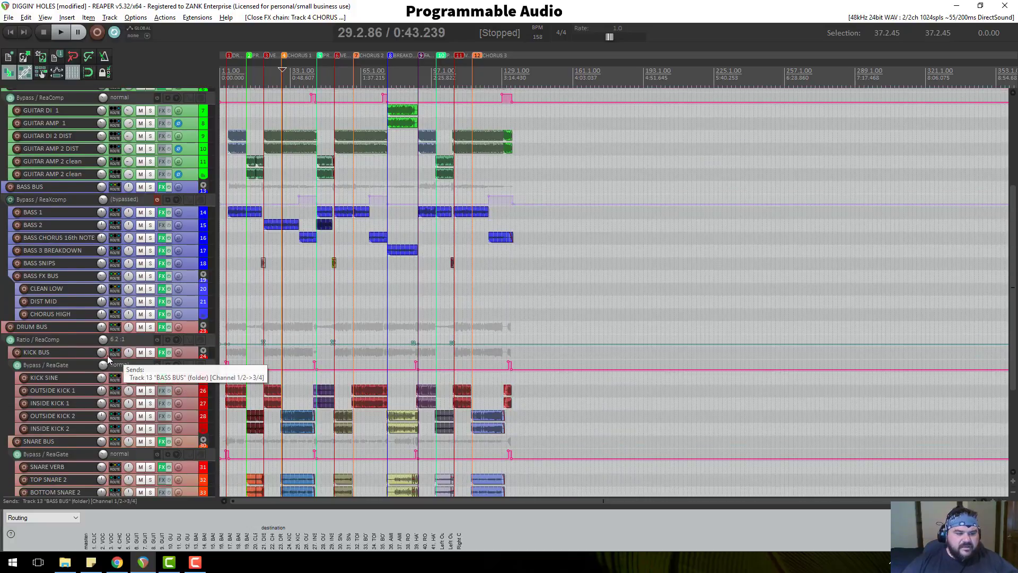
Solo the DRUM BUS, play the drums alone, nudge KICK SINE taller, then stop.
{"action": "left_click", "coordinate": [150, 327]}
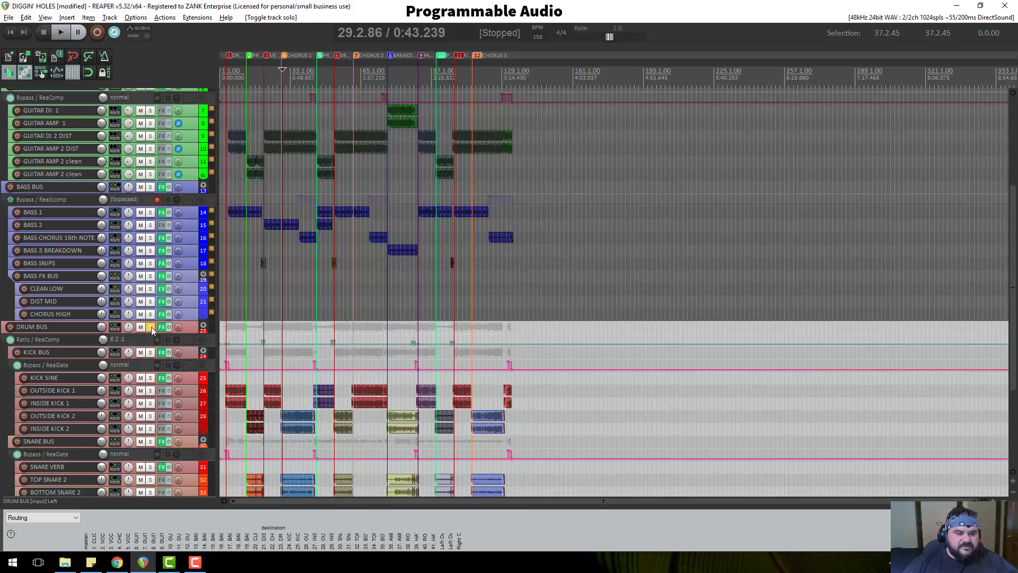
{"action": "key", "text": "space"}
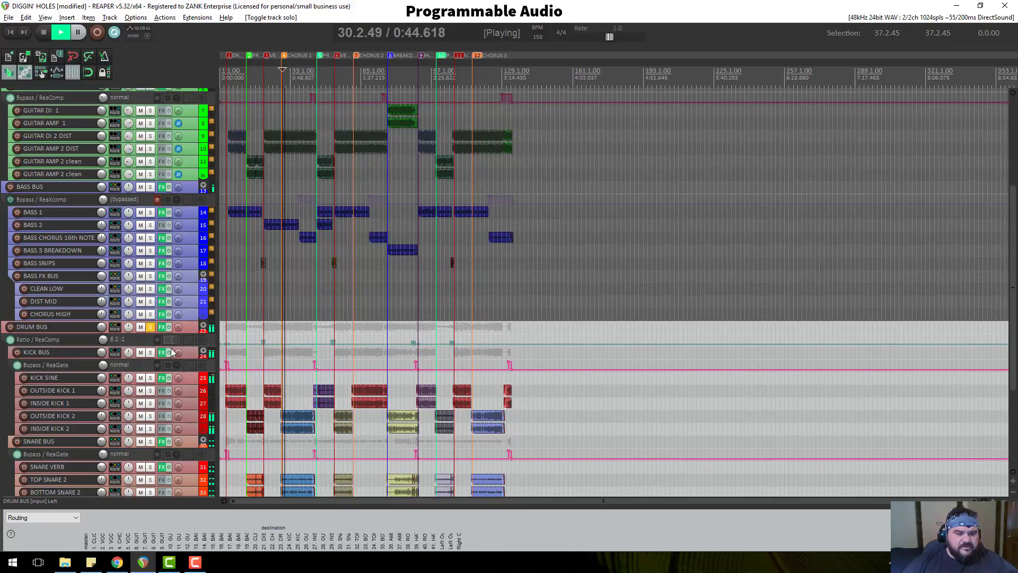
{"action": "scroll", "coordinate": [171, 348], "scroll_direction": "down", "scroll_amount": 5}
{"action": "scroll", "coordinate": [335, 267], "scroll_direction": "up", "scroll_amount": 5}
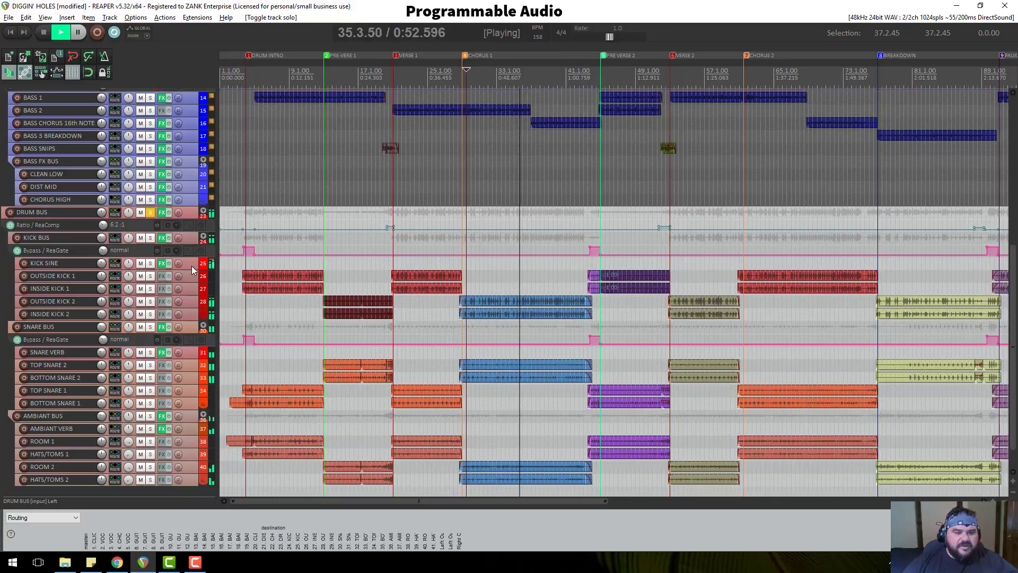
{"action": "left_click_drag", "start_coordinate": [181, 268], "coordinate": [181, 272]}
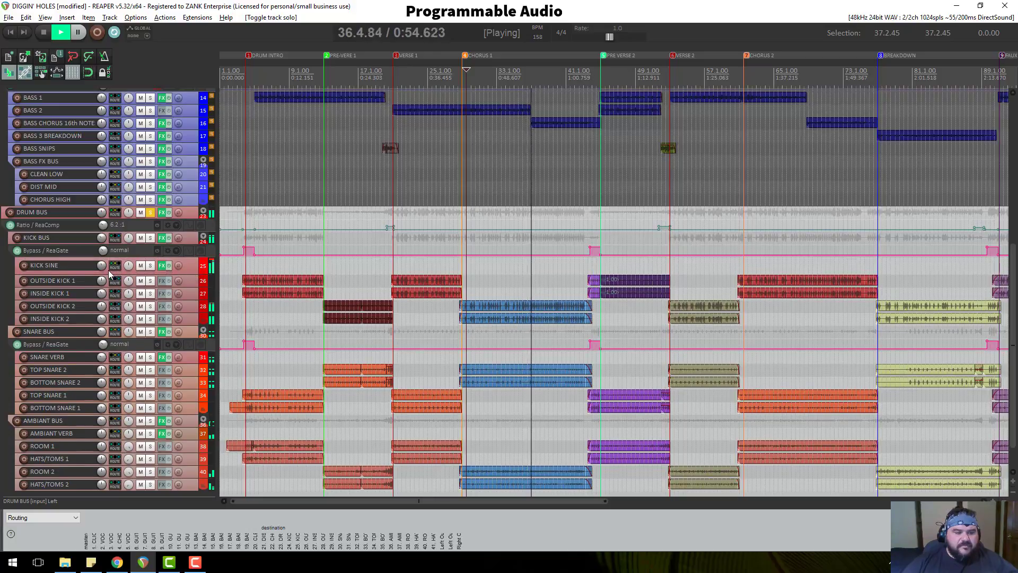
{"action": "mouse_move", "coordinate": [103, 266]}
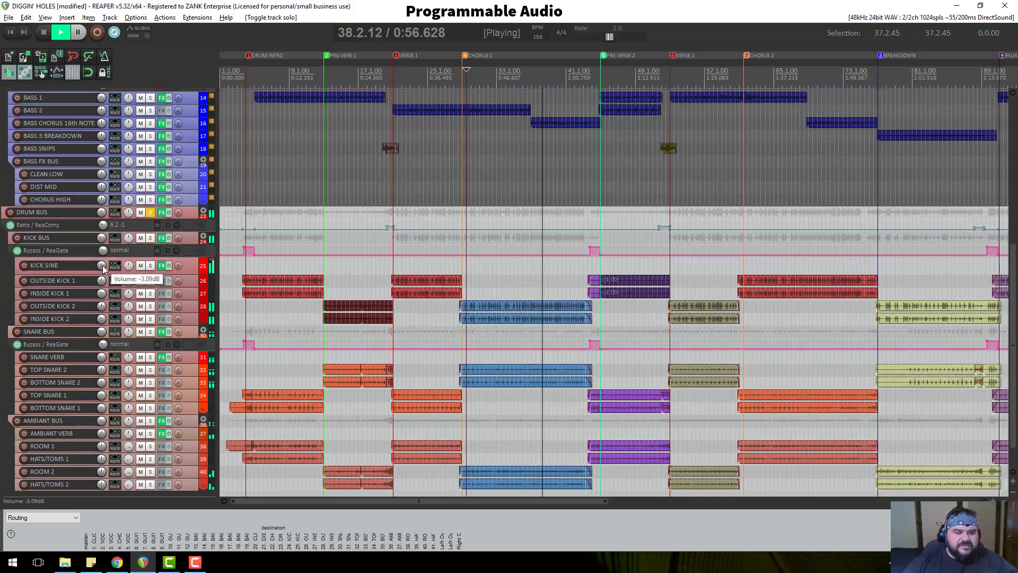
{"action": "key", "text": "space"}
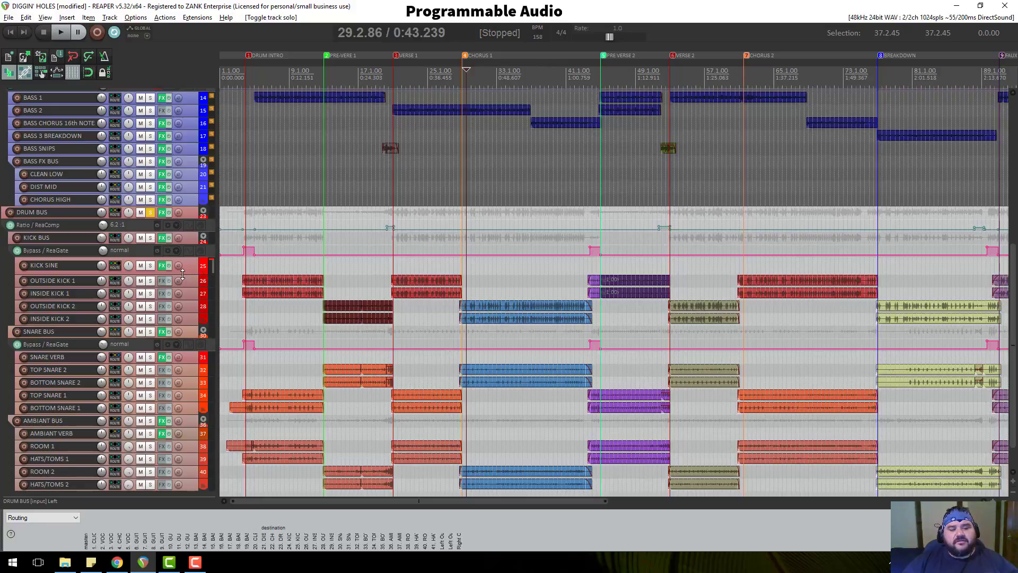
Drag the KICK SINE track taller in two steps until its input row appears.
{"action": "left_click_drag", "start_coordinate": [183, 274], "coordinate": [184, 278]}
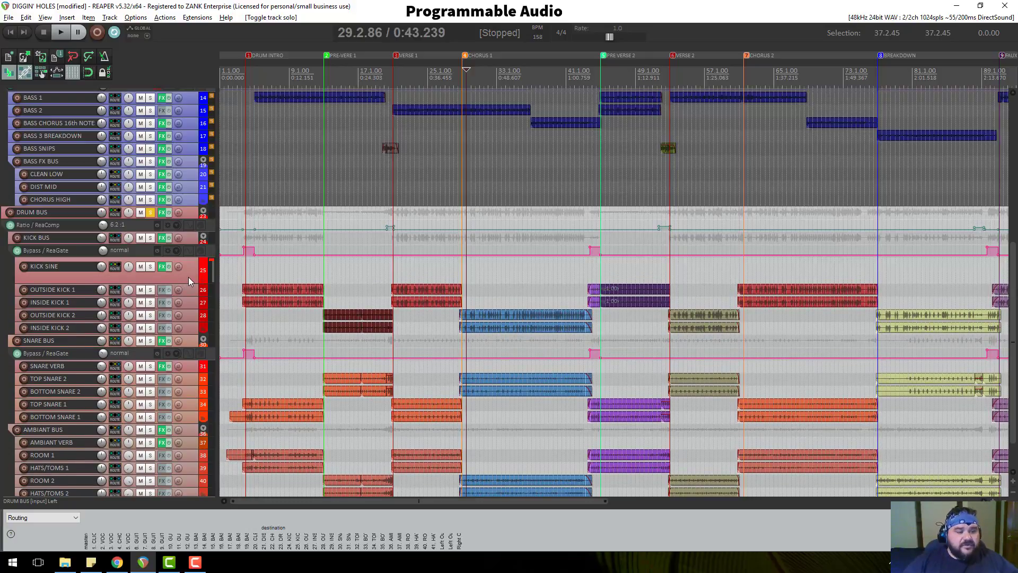
{"action": "mouse_move", "coordinate": [103, 240]}
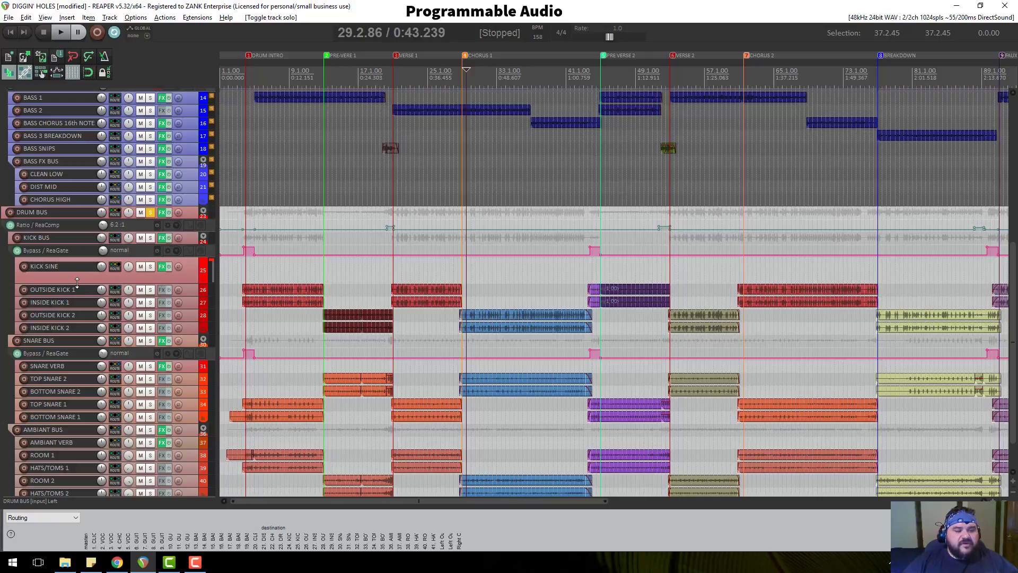
{"action": "left_click_drag", "start_coordinate": [77, 282], "coordinate": [77, 286]}
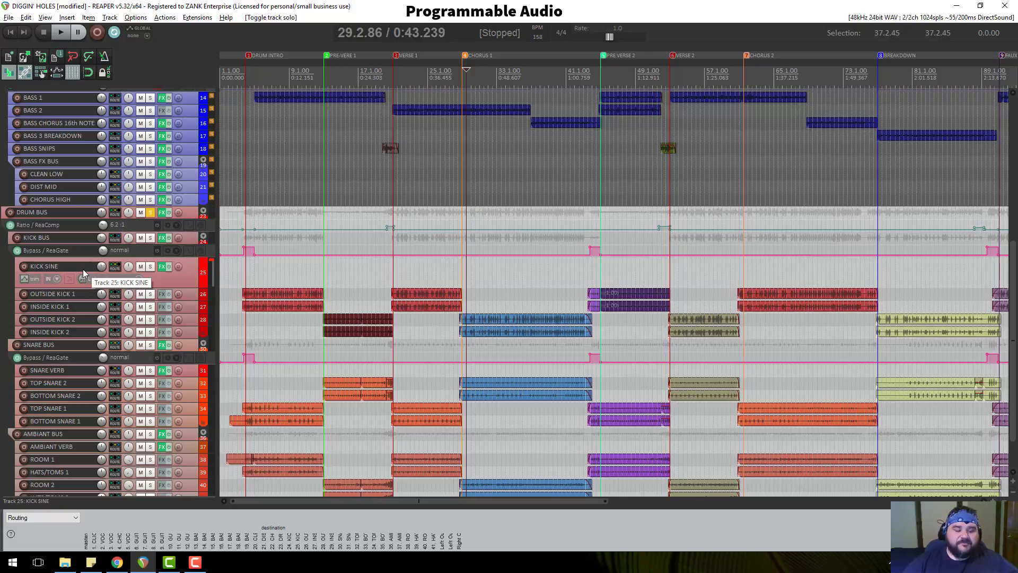
Fine-tune KICK SINE's height, unsolo the DRUM BUS, and make SNARE BUS slightly taller.
{"action": "mouse_move", "coordinate": [194, 281]}
{"action": "left_mouse_down"}
{"action": "mouse_move", "coordinate": [193, 271]}
{"action": "mouse_move", "coordinate": [191, 287]}
{"action": "left_mouse_up"}
{"action": "scroll", "coordinate": [189, 287], "scroll_direction": "down", "scroll_amount": 3}
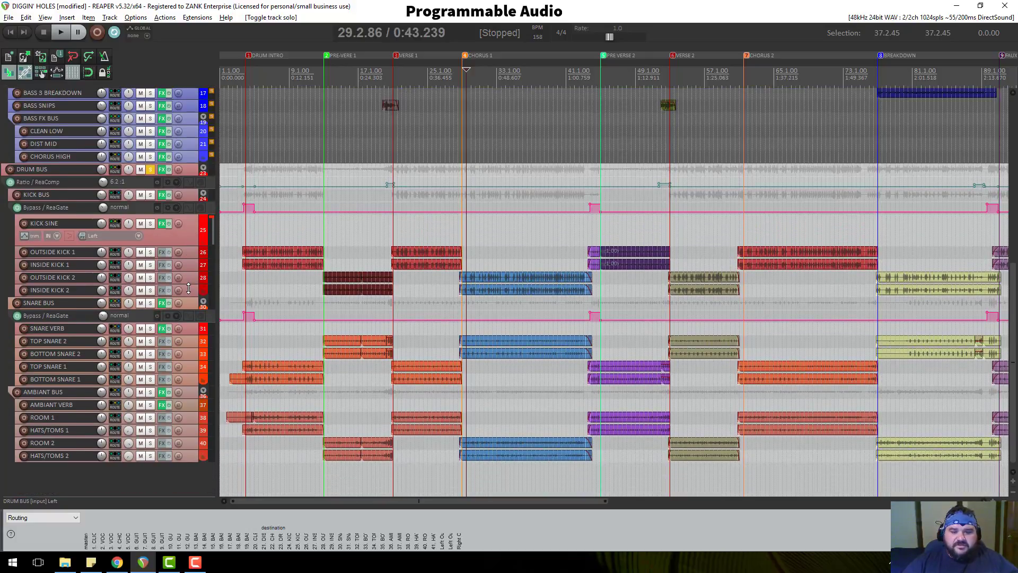
{"action": "left_click", "coordinate": [150, 170]}
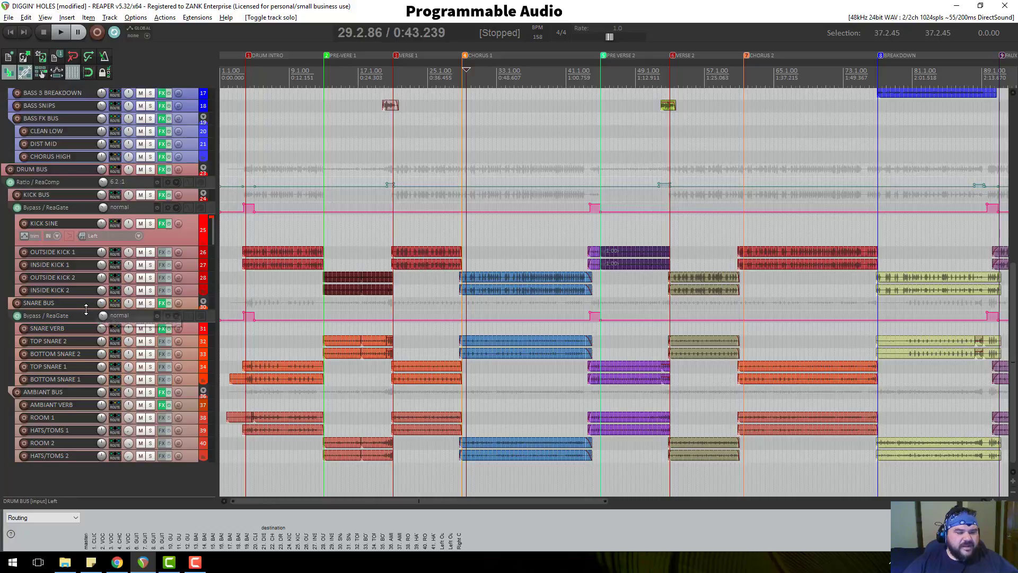
{"action": "left_click_drag", "start_coordinate": [85, 309], "coordinate": [90, 343]}
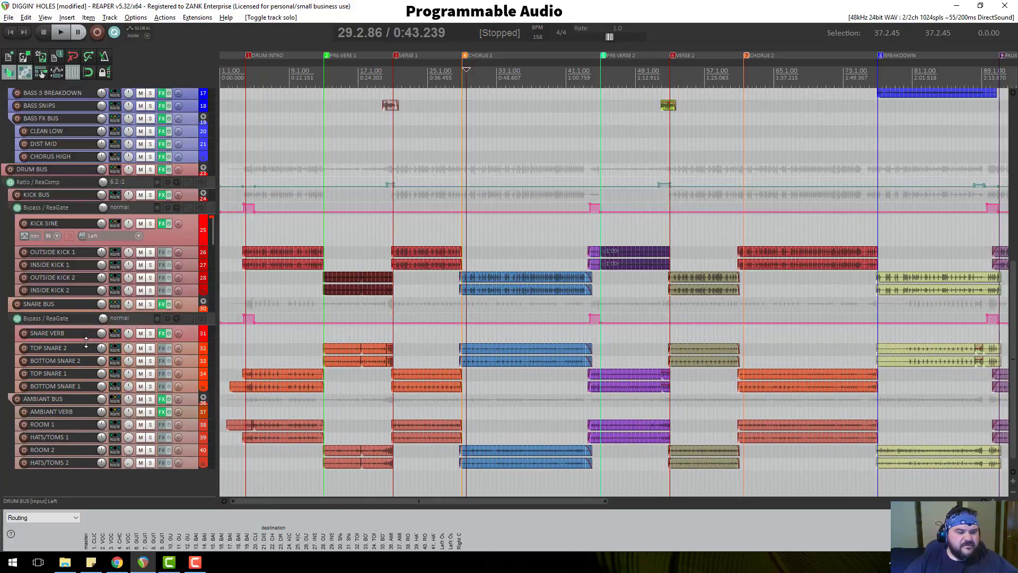
{"action": "scroll", "coordinate": [92, 333], "scroll_direction": "down", "scroll_amount": 1}
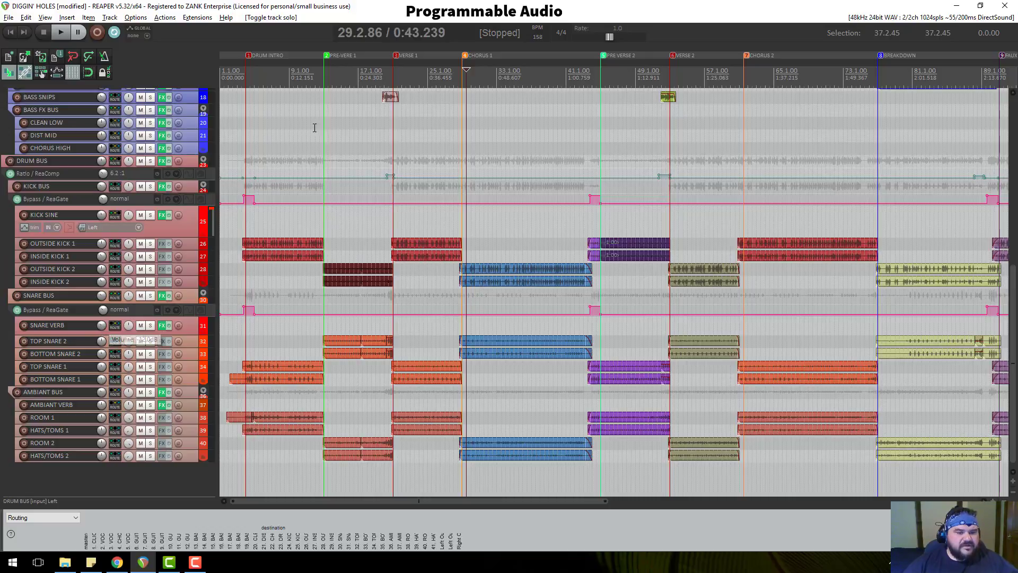
Play the drum intro from just before it starts, then stop.
{"action": "left_click", "coordinate": [235, 82]}
{"action": "scroll", "coordinate": [313, 111], "scroll_direction": "up", "scroll_amount": 5}
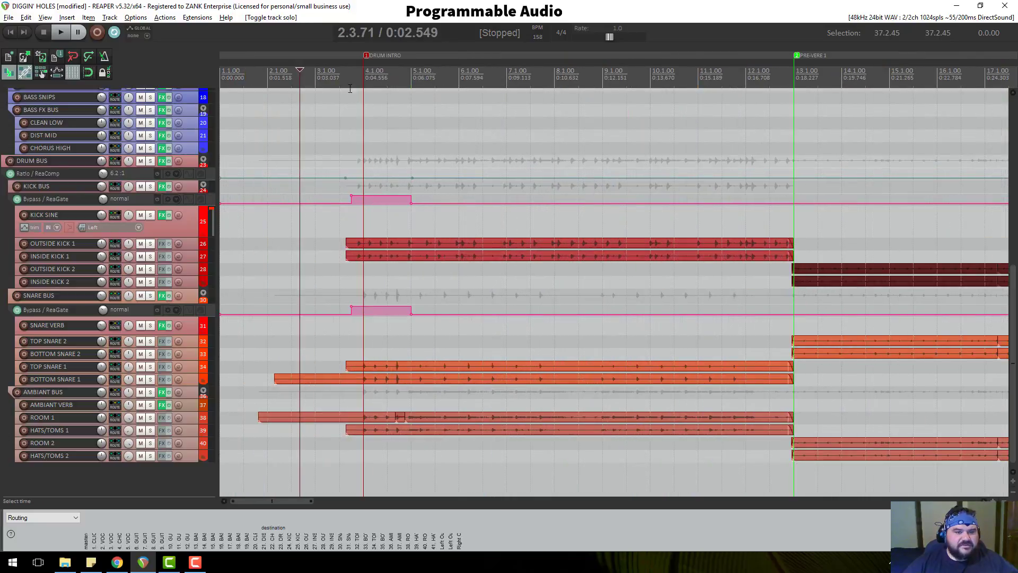
{"action": "left_click", "coordinate": [341, 82]}
{"action": "key", "text": "space"}
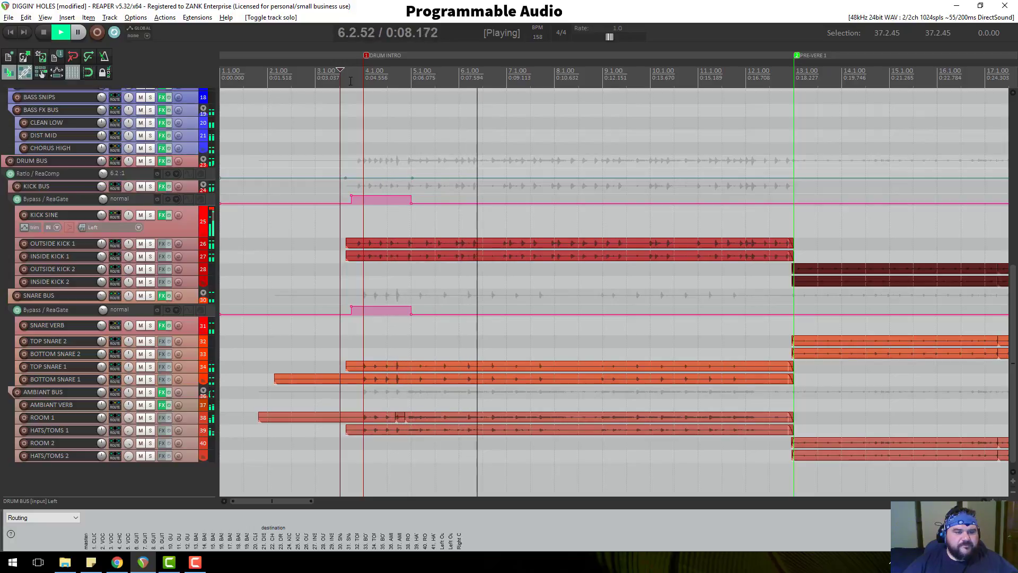
{"action": "key", "text": "space"}
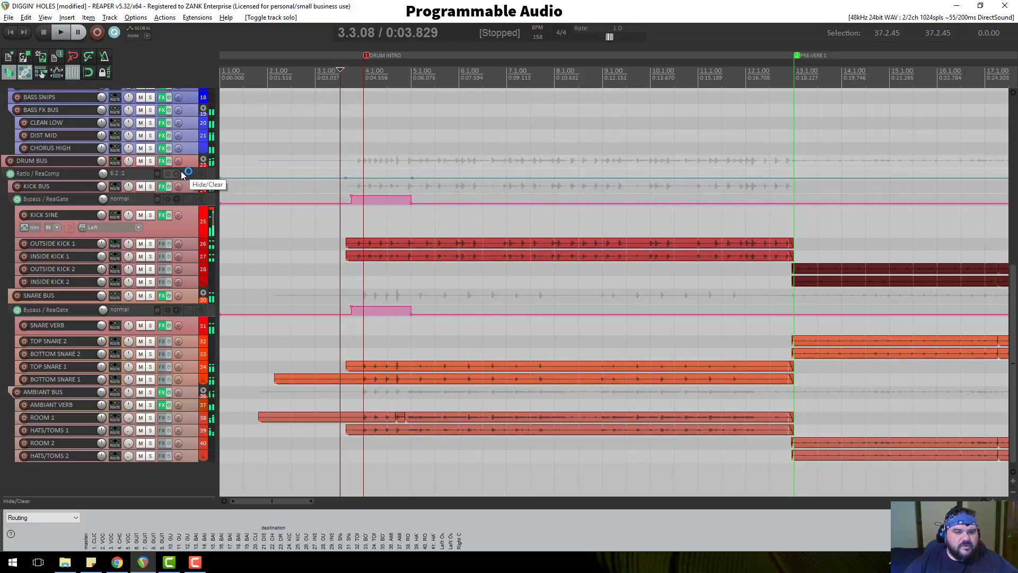
Put the edit cursor at 105.4.54 before Verse 3 and make BASS SNIPS much taller.
{"action": "scroll", "coordinate": [600, 182], "scroll_direction": "down", "scroll_amount": 5}
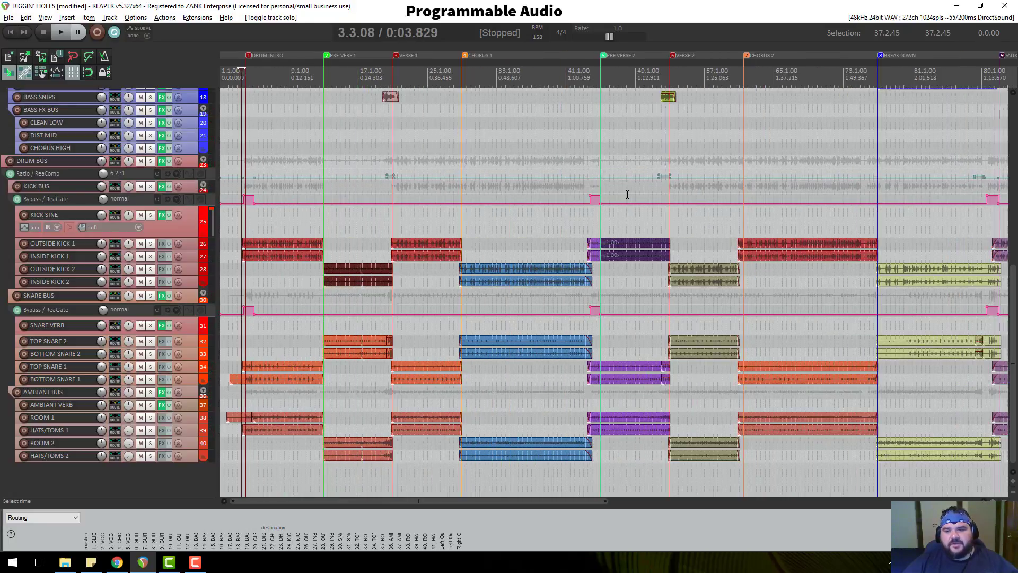
{"action": "scroll", "coordinate": [628, 195], "scroll_direction": "down", "scroll_amount": 4}
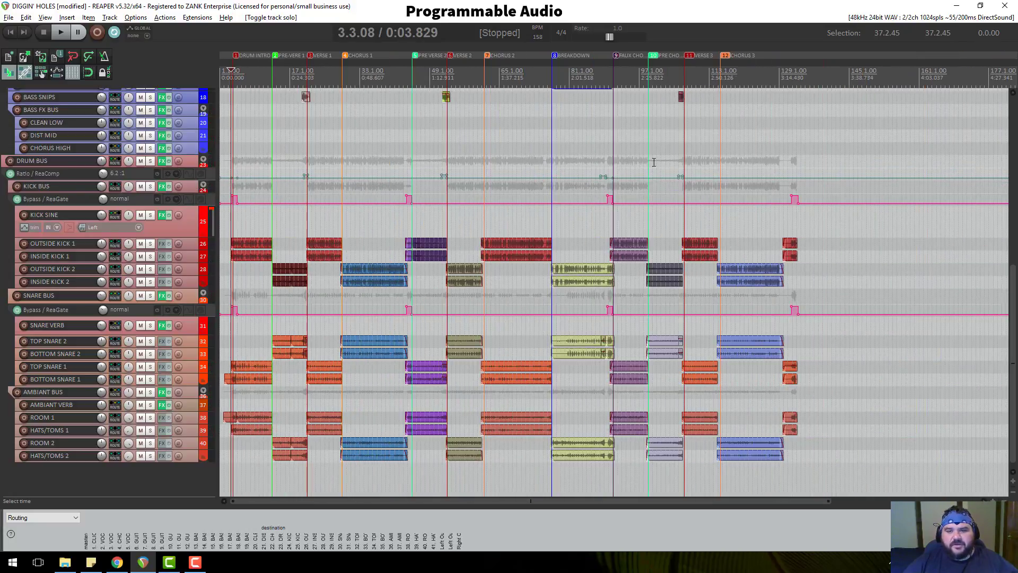
{"action": "left_click", "coordinate": [678, 134]}
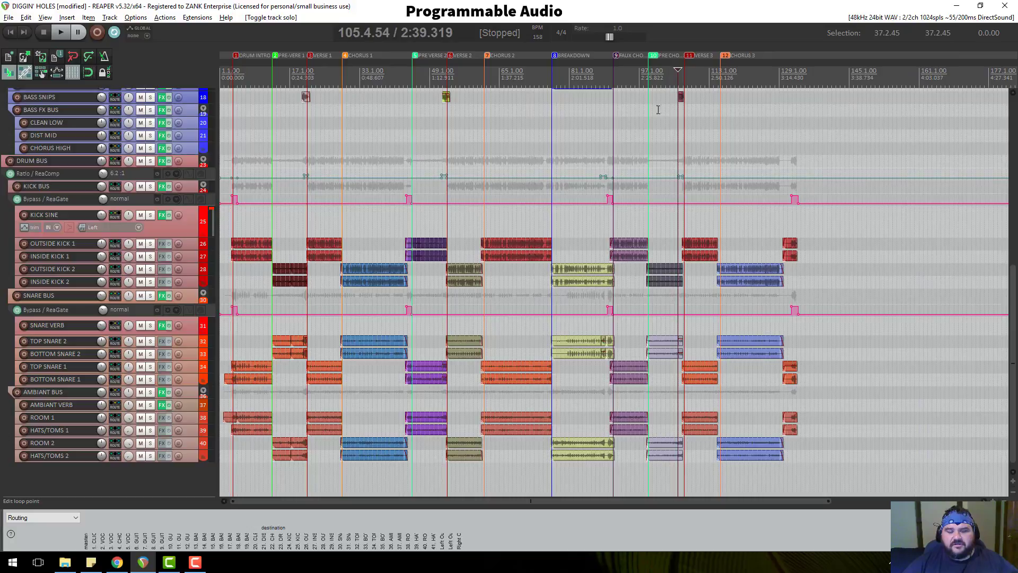
{"action": "scroll", "coordinate": [80, 150], "scroll_direction": "up", "scroll_amount": 1}
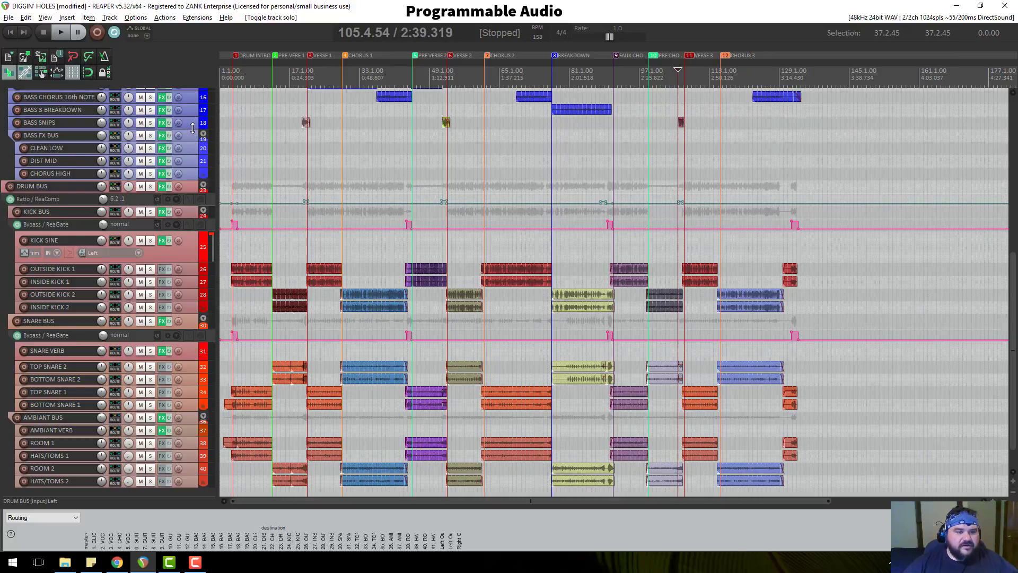
{"action": "left_click_drag", "start_coordinate": [192, 129], "coordinate": [193, 195]}
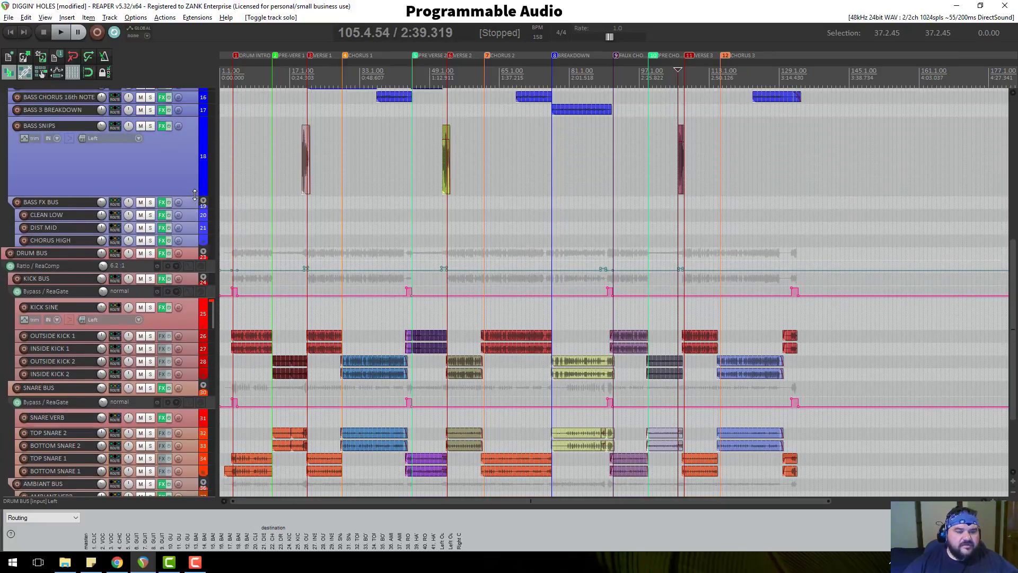
Audition the first bass snip, then the passage from about 1:17.
{"action": "left_click", "coordinate": [301, 75]}
{"action": "scroll", "coordinate": [425, 129], "scroll_direction": "up", "scroll_amount": 6}
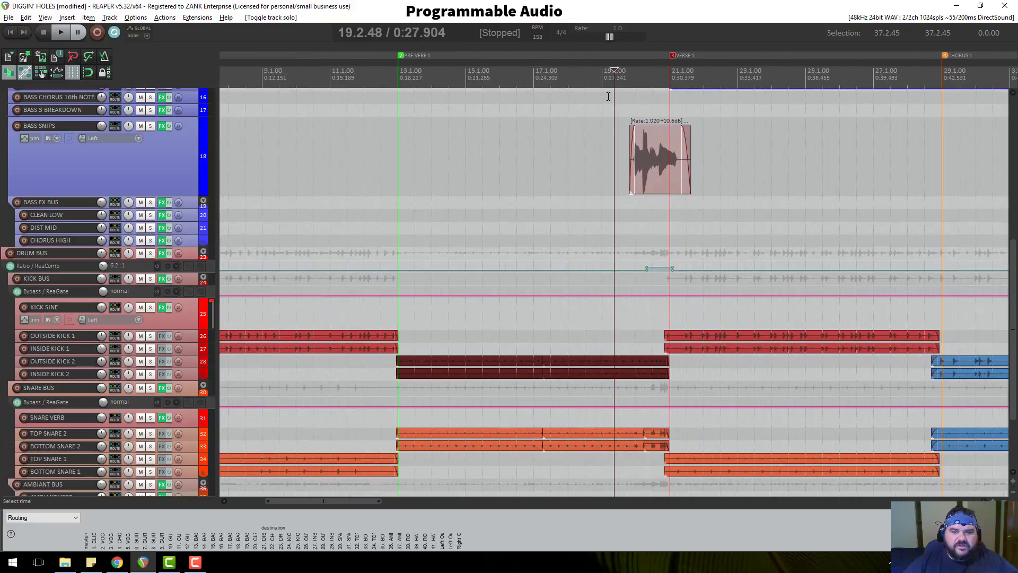
{"action": "left_click", "coordinate": [618, 86]}
{"action": "key", "text": "space"}
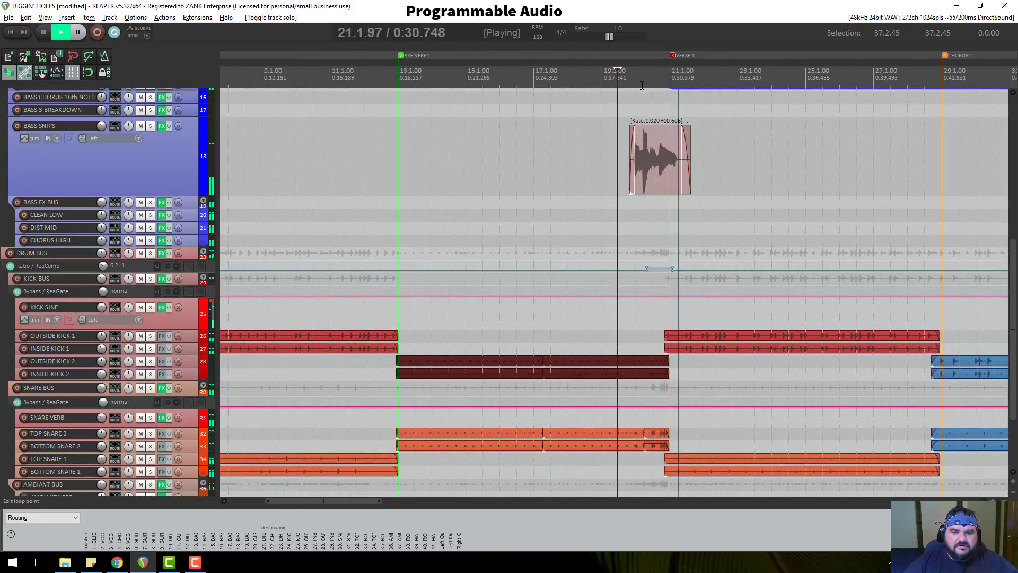
{"action": "key", "text": "space"}
{"action": "scroll", "coordinate": [641, 84], "scroll_direction": "down", "scroll_amount": 4}
{"action": "left_click", "coordinate": [840, 85]}
{"action": "key", "text": "space"}
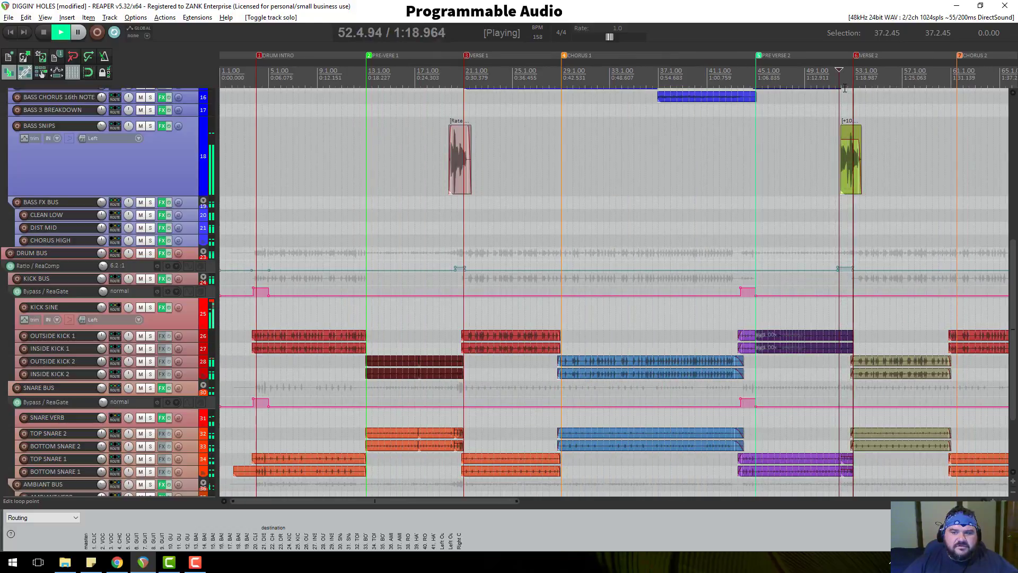
{"action": "key", "text": "space"}
Audition from bar 105, then from just before Verse 1.
{"action": "scroll", "coordinate": [859, 85], "scroll_direction": "down", "scroll_amount": 2}
{"action": "left_click", "coordinate": [866, 83]}
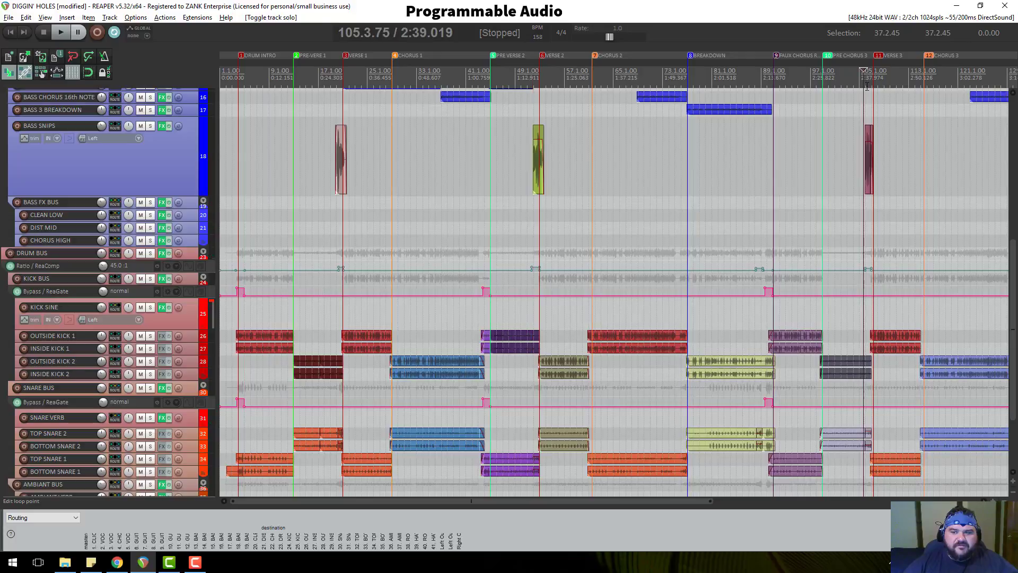
{"action": "scroll", "coordinate": [865, 95], "scroll_direction": "up", "scroll_amount": 3}
{"action": "key", "text": "space"}
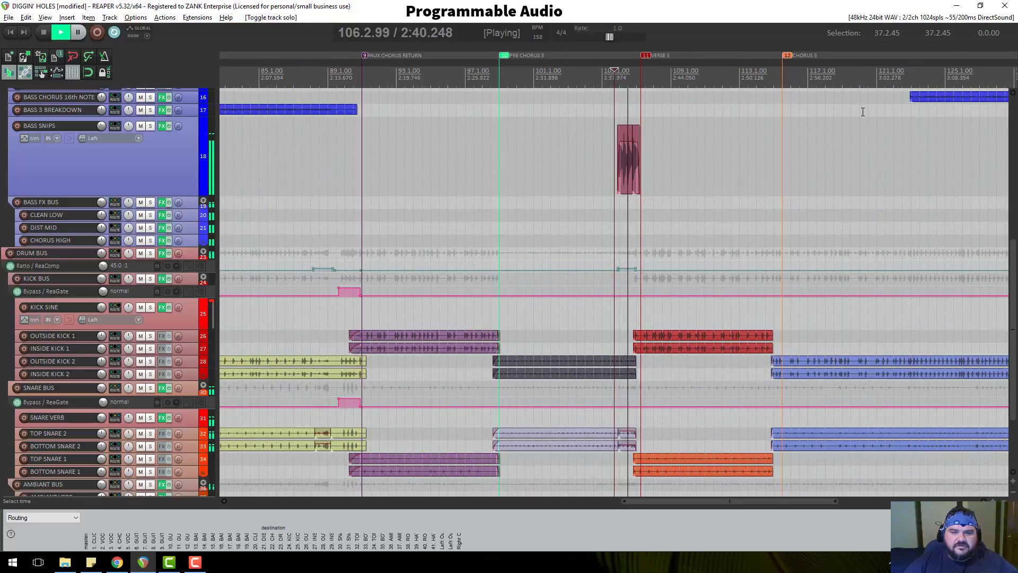
{"action": "scroll", "coordinate": [853, 106], "scroll_direction": "down", "scroll_amount": 3}
{"action": "key", "text": "space"}
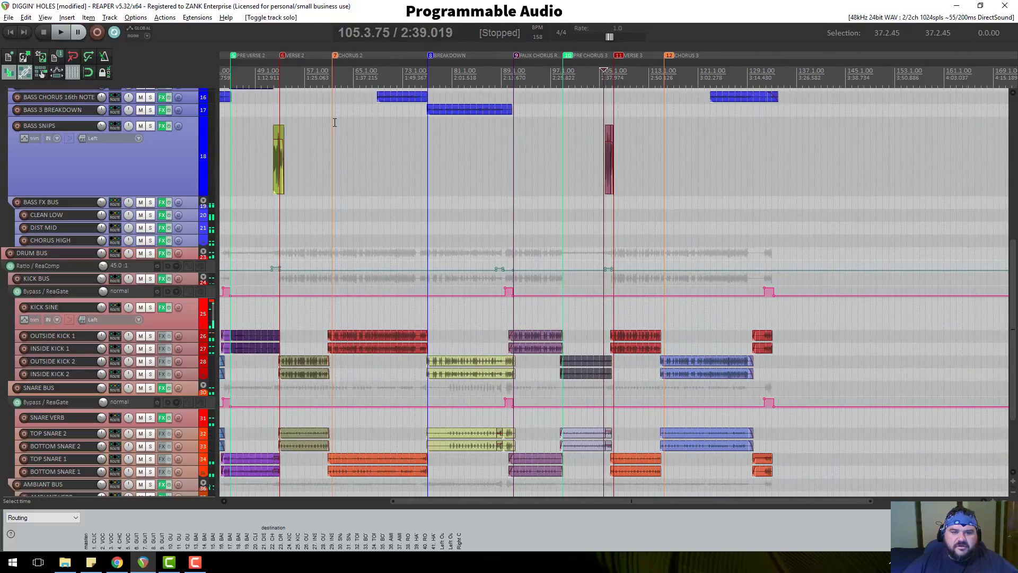
{"action": "scroll", "coordinate": [350, 111], "scroll_direction": "down", "scroll_amount": 2}
{"action": "left_click", "coordinate": [301, 74]}
{"action": "scroll", "coordinate": [455, 154], "scroll_direction": "up", "scroll_amount": 5}
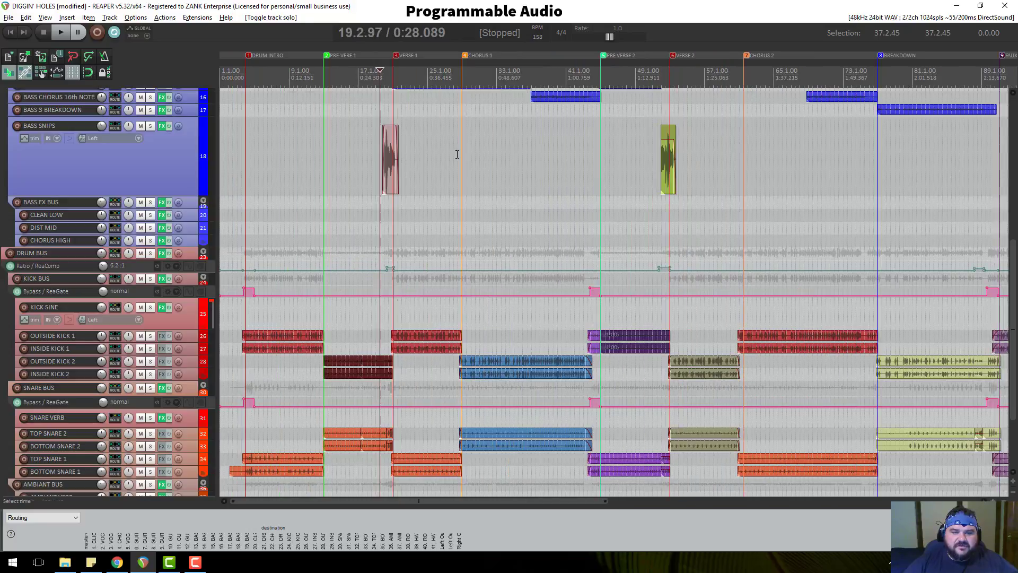
{"action": "left_click", "coordinate": [630, 80]}
{"action": "key", "text": "space"}
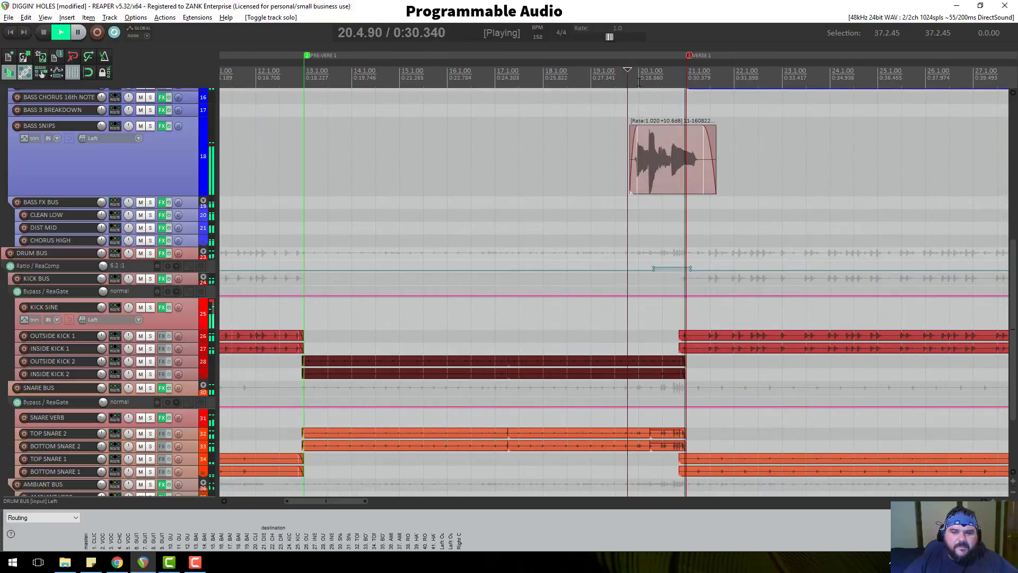
{"action": "key", "text": "space"}
{"action": "scroll", "coordinate": [155, 137], "scroll_direction": "up", "scroll_amount": 3}
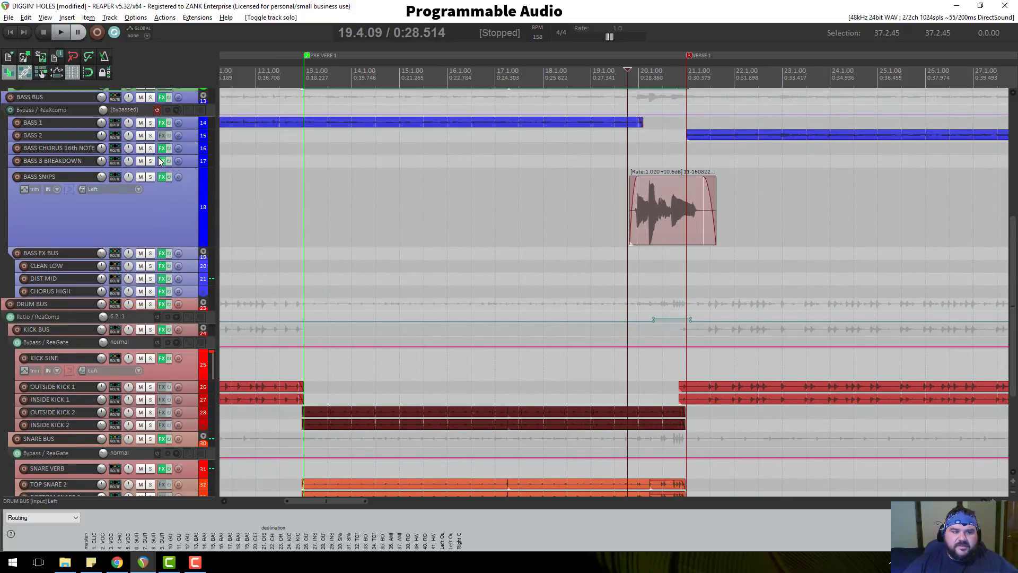
With BASS BUS soloed, lower the BASS SNIPS item to about +9.6 dB, audition, then unsolo.
{"action": "left_click", "coordinate": [150, 123]}
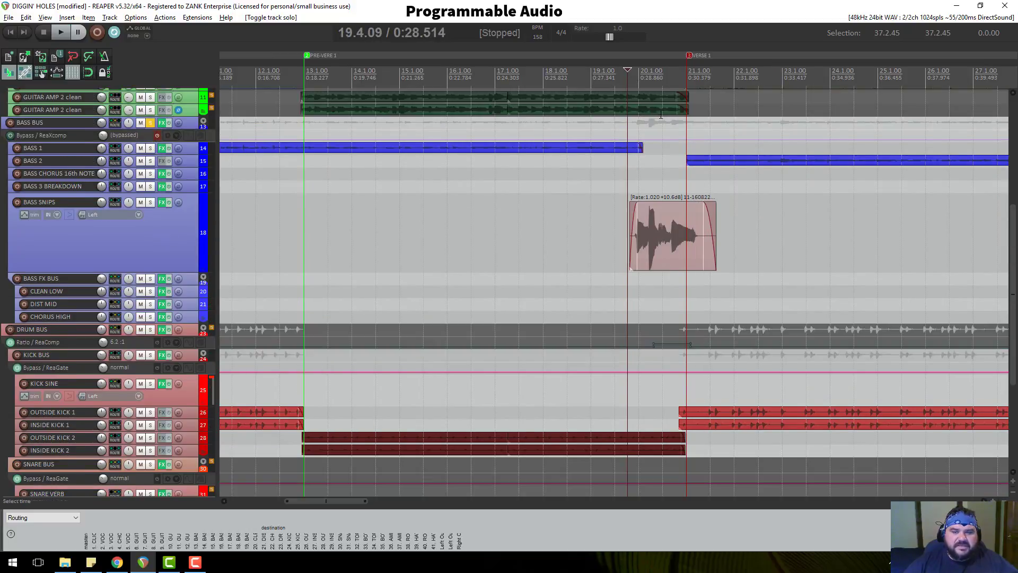
{"action": "key", "text": "space"}
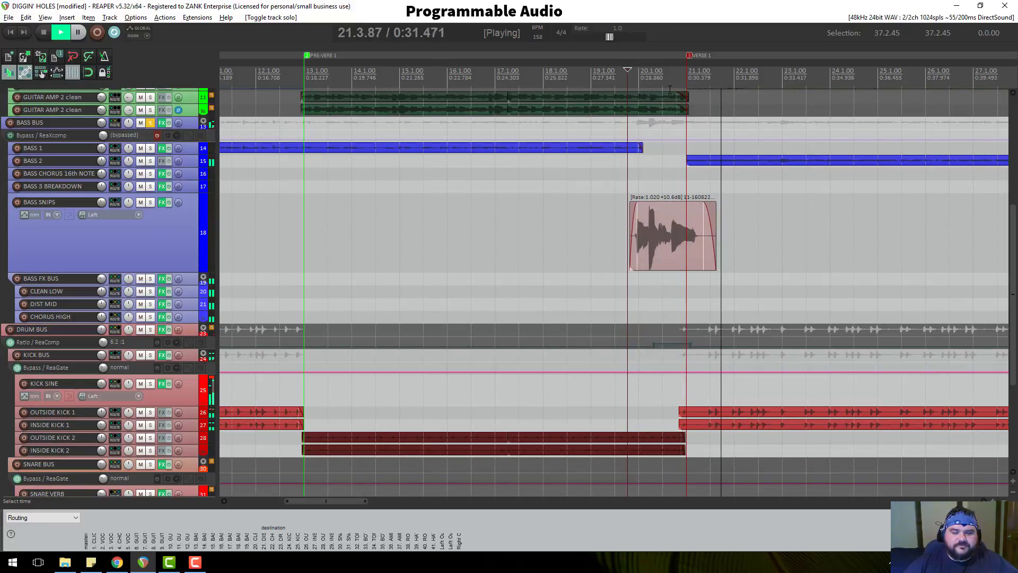
{"action": "key", "text": "space"}
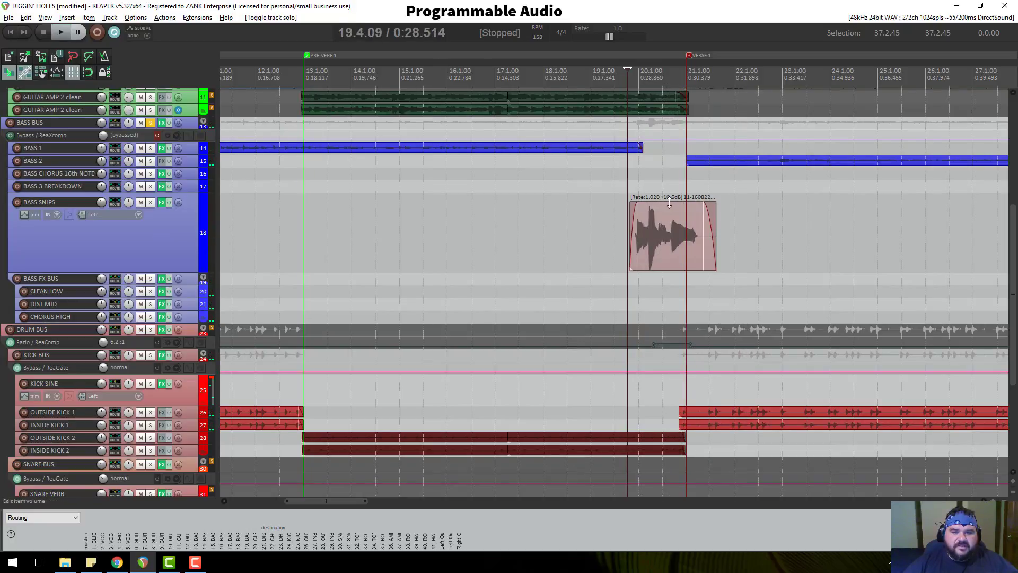
{"action": "left_click_drag", "start_coordinate": [669, 203], "coordinate": [668, 211]}
{"action": "key", "text": "space"}
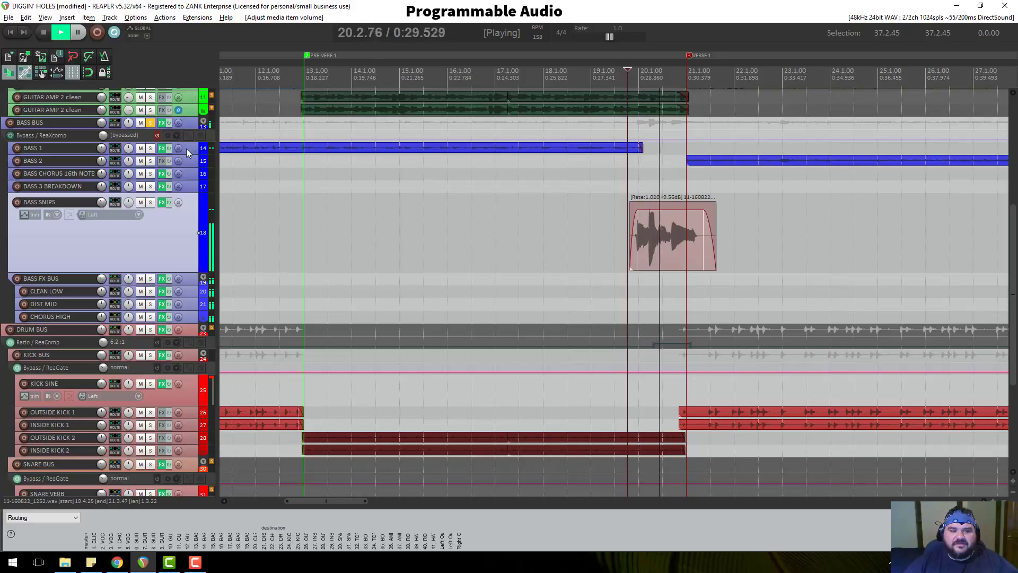
{"action": "key", "text": "space"}
{"action": "left_click", "coordinate": [150, 122]}
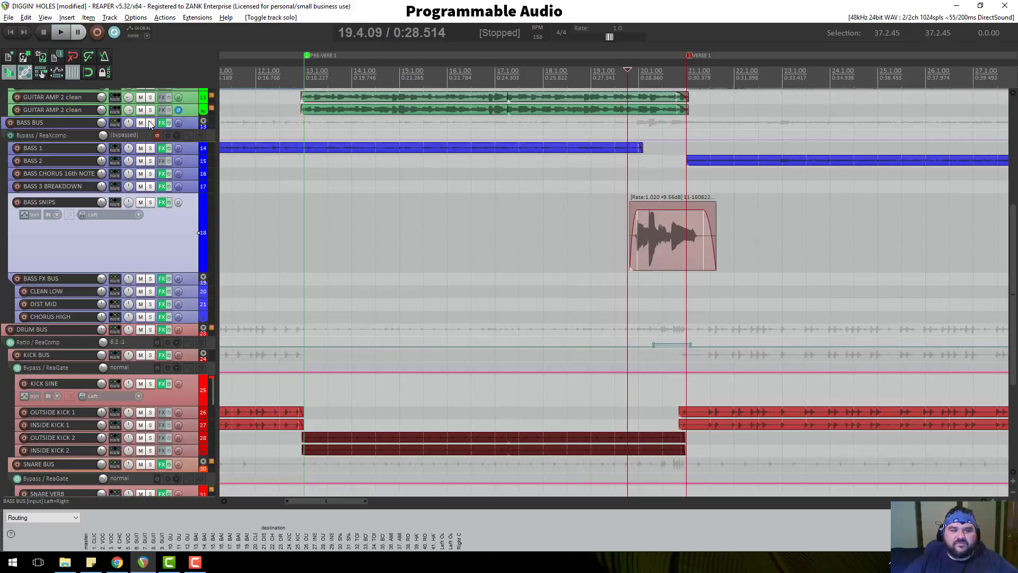
Zoom out over the whole song and set the edit cursor at the BASS SNIPS hit.
{"action": "scroll", "coordinate": [189, 216], "scroll_direction": "down", "scroll_amount": 2}
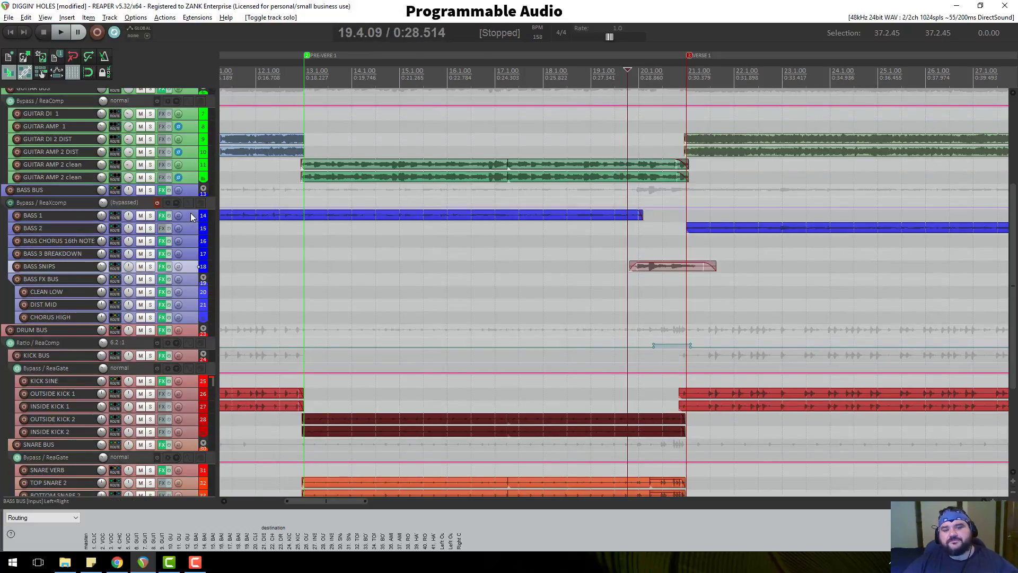
{"action": "scroll", "coordinate": [716, 165], "scroll_direction": "down", "scroll_amount": 3}
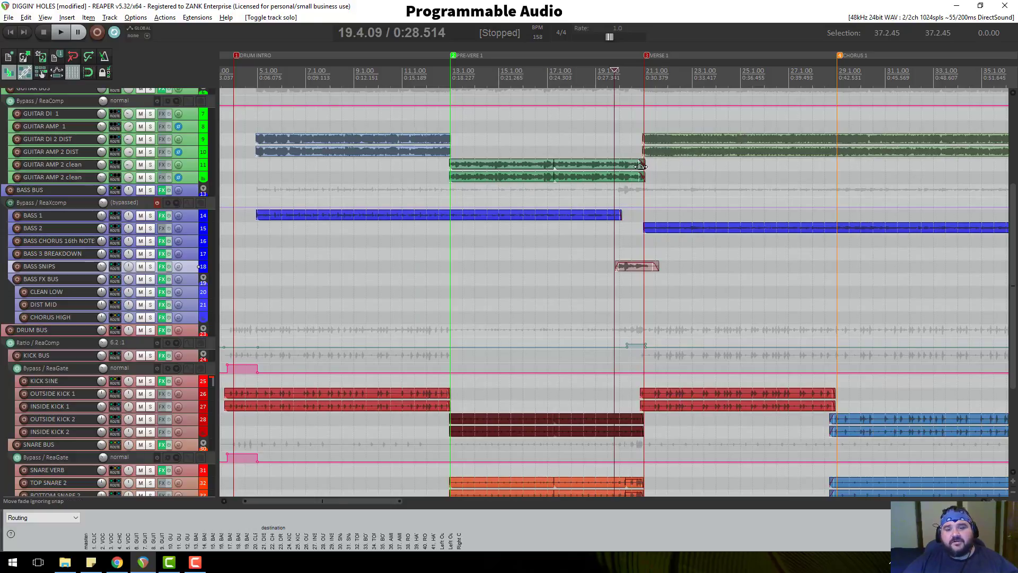
{"action": "scroll", "coordinate": [645, 170], "scroll_direction": "down", "scroll_amount": 1}
{"action": "scroll", "coordinate": [643, 170], "scroll_direction": "down", "scroll_amount": 3}
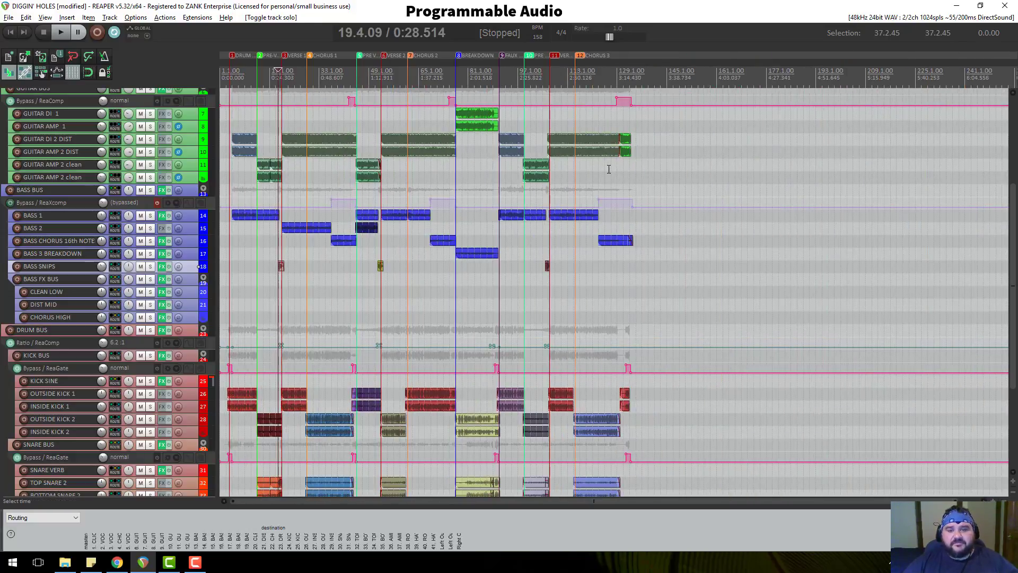
{"action": "left_click", "coordinate": [616, 90]}
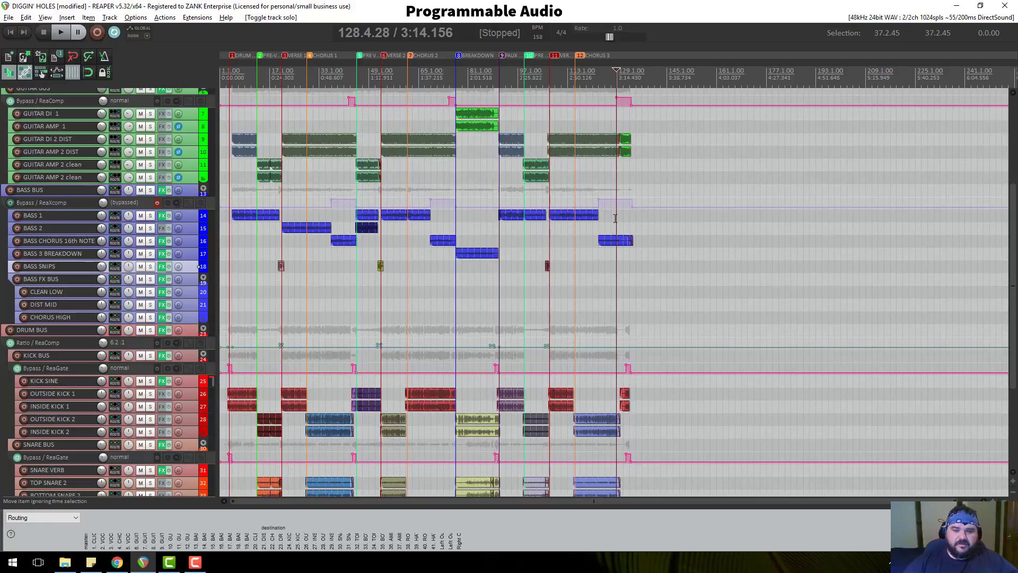
{"action": "scroll", "coordinate": [176, 281], "scroll_direction": "down", "scroll_amount": 2}
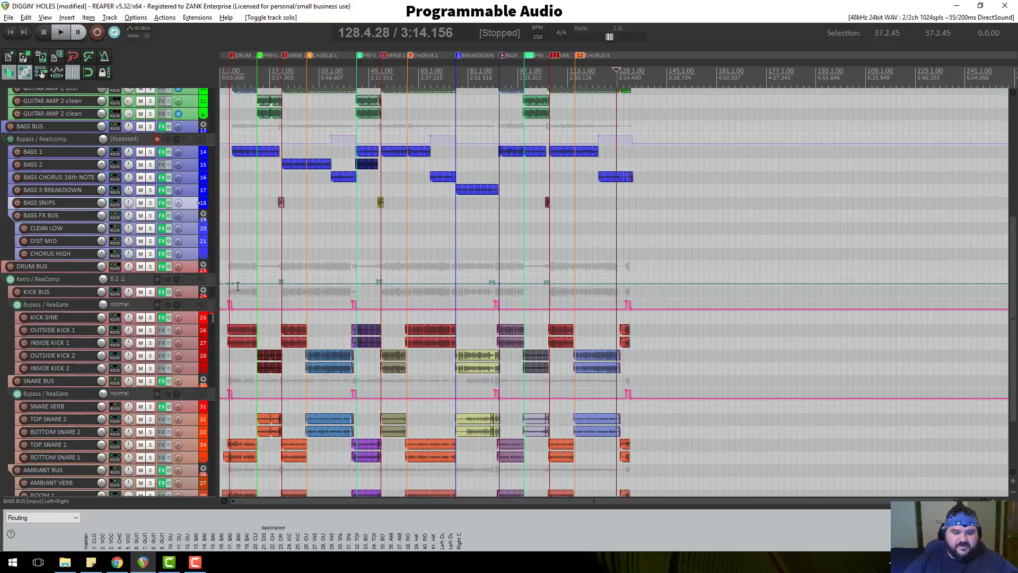
{"action": "scroll", "coordinate": [276, 291], "scroll_direction": "down", "scroll_amount": 2}
{"action": "scroll", "coordinate": [409, 311], "scroll_direction": "up", "scroll_amount": 5}
{"action": "scroll", "coordinate": [435, 306], "scroll_direction": "up", "scroll_amount": 2}
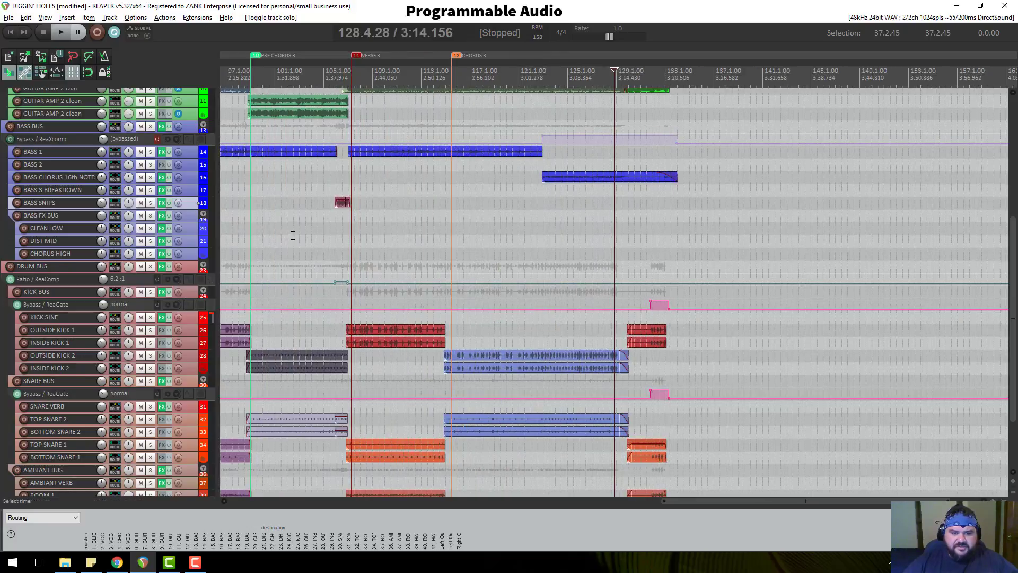
{"action": "scroll", "coordinate": [268, 142], "scroll_direction": "up", "scroll_amount": 3}
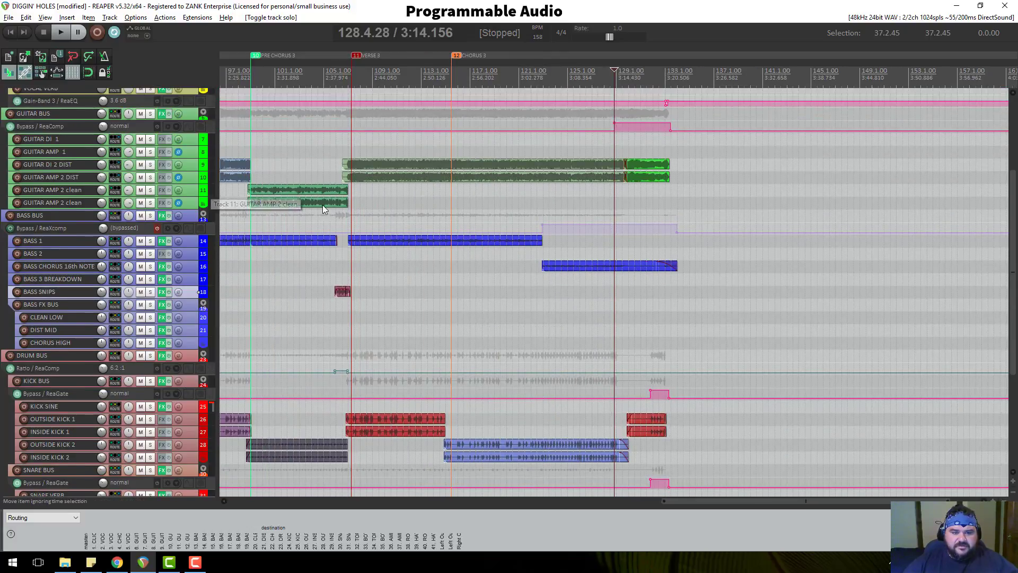
{"action": "left_click", "coordinate": [341, 85]}
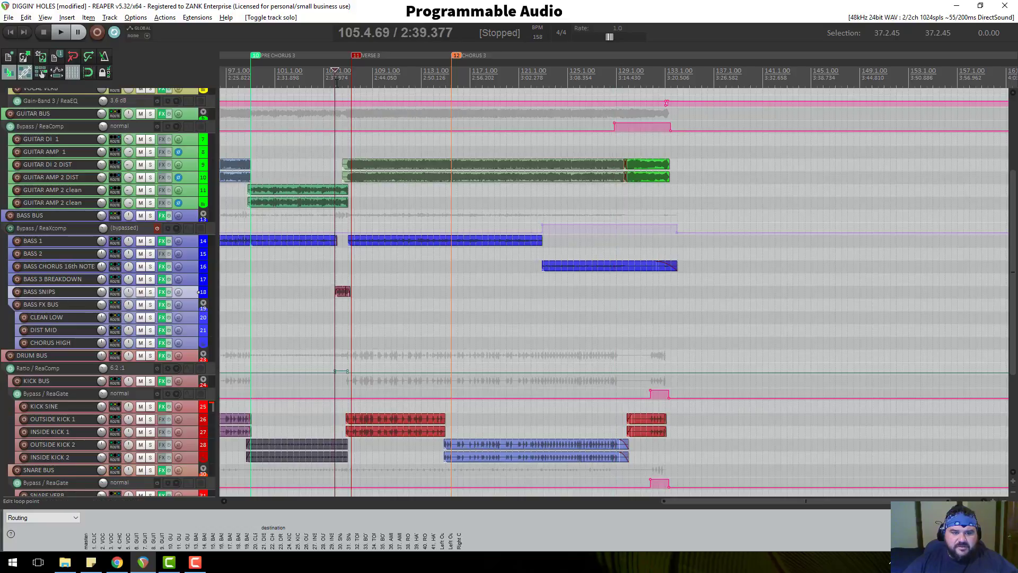
{"action": "scroll", "coordinate": [576, 218], "scroll_direction": "up", "scroll_amount": 4}
{"action": "scroll", "coordinate": [576, 218], "scroll_direction": "down", "scroll_amount": 4}
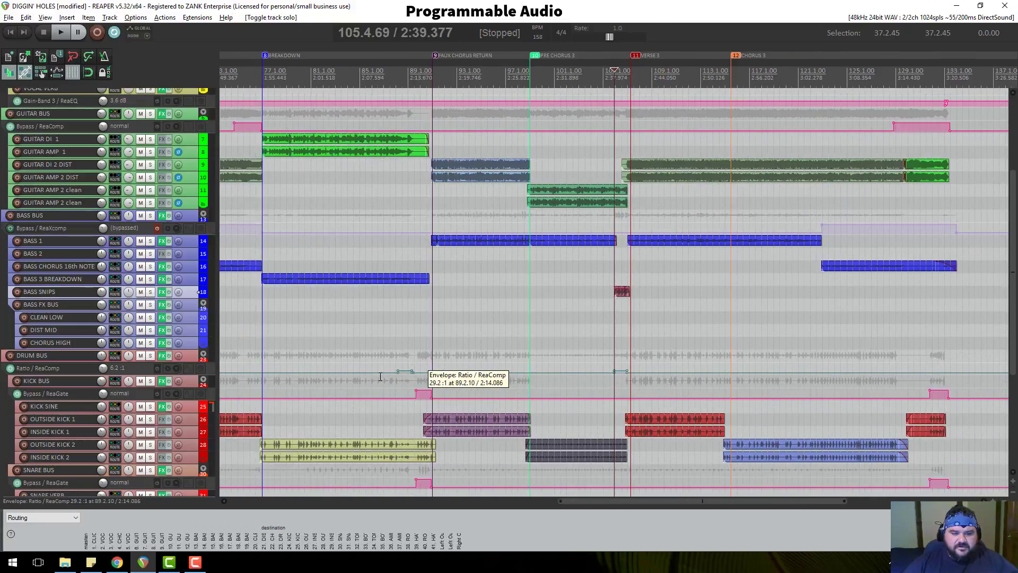
Make the DRUM BUS ReaComp ratio envelope lane taller.
{"action": "mouse_move", "coordinate": [190, 374]}
{"action": "left_mouse_down"}
{"action": "mouse_move", "coordinate": [192, 459]}
{"action": "mouse_move", "coordinate": [191, 375]}
{"action": "left_mouse_up"}
{"action": "scroll", "coordinate": [456, 240], "scroll_direction": "down", "scroll_amount": 5}
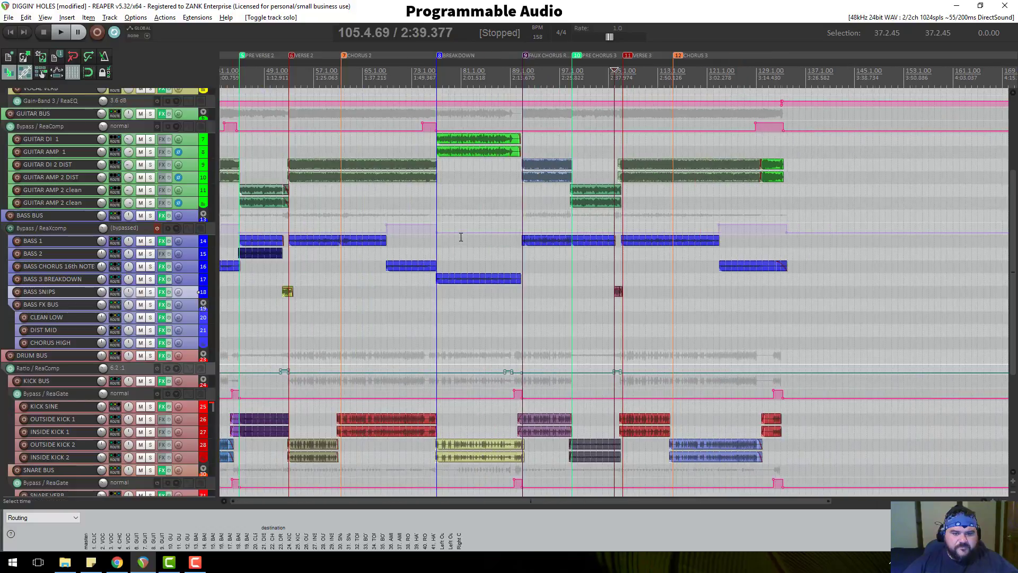
{"action": "scroll", "coordinate": [126, 159], "scroll_direction": "up", "scroll_amount": 2}
{"action": "scroll", "coordinate": [125, 159], "scroll_direction": "up", "scroll_amount": 3}
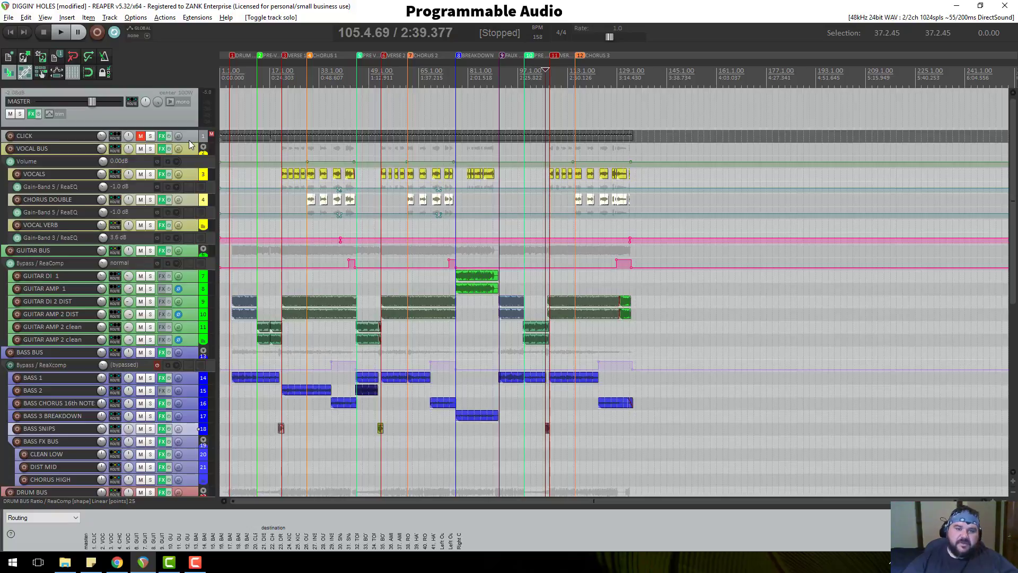
Set the play position at bar 4 and look over the upper part of the arrangement.
{"action": "left_click", "coordinate": [228, 72]}
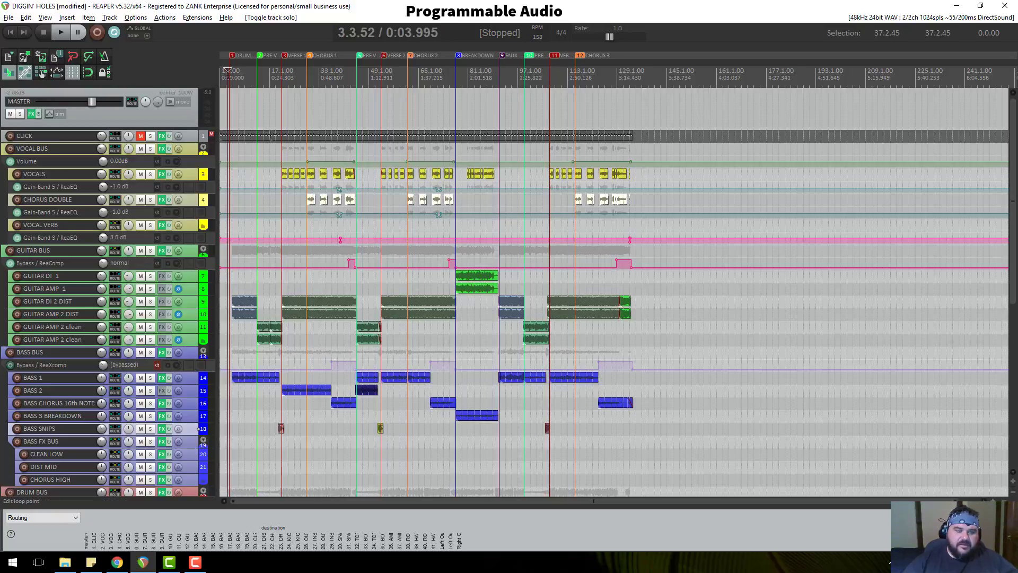
{"action": "left_click", "coordinate": [230, 74]}
{"action": "scroll", "coordinate": [231, 169], "scroll_direction": "up", "scroll_amount": 6}
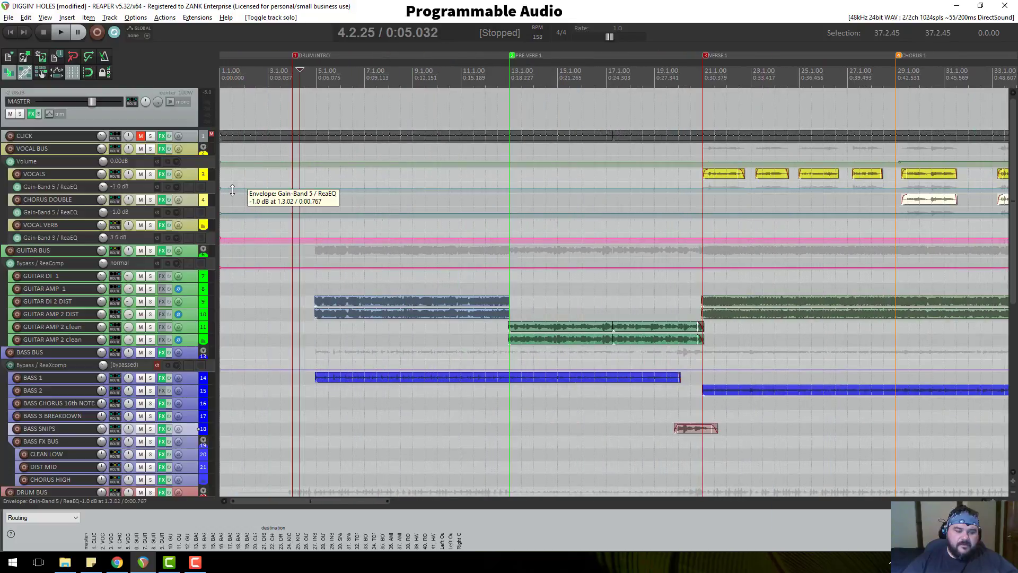
{"action": "scroll", "coordinate": [205, 269], "scroll_direction": "down", "scroll_amount": 1}
{"action": "scroll", "coordinate": [205, 269], "scroll_direction": "down", "scroll_amount": 8}
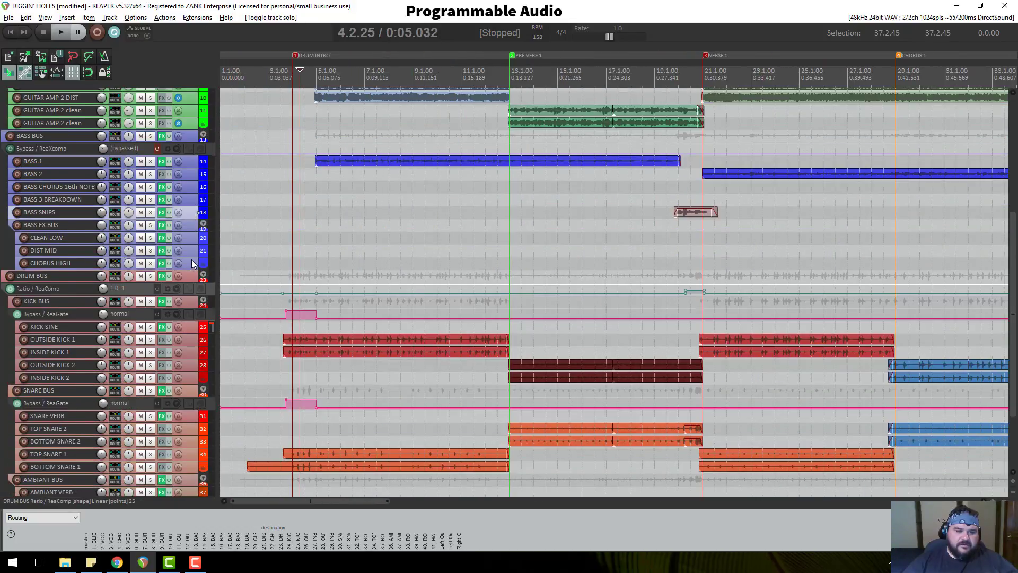
{"action": "scroll", "coordinate": [192, 262], "scroll_direction": "down", "scroll_amount": 1}
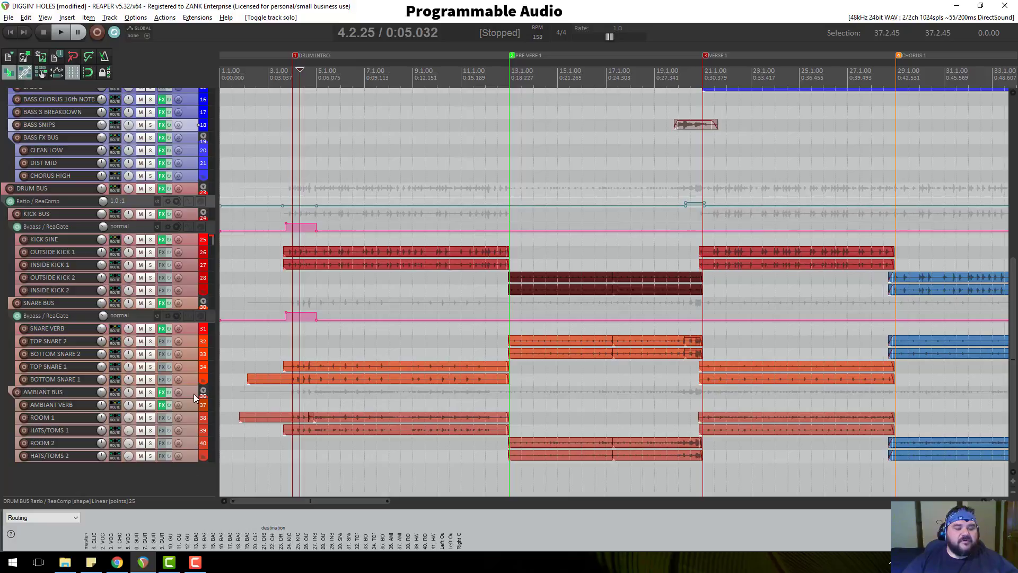
{"action": "left_click_drag", "start_coordinate": [189, 397], "coordinate": [191, 402]}
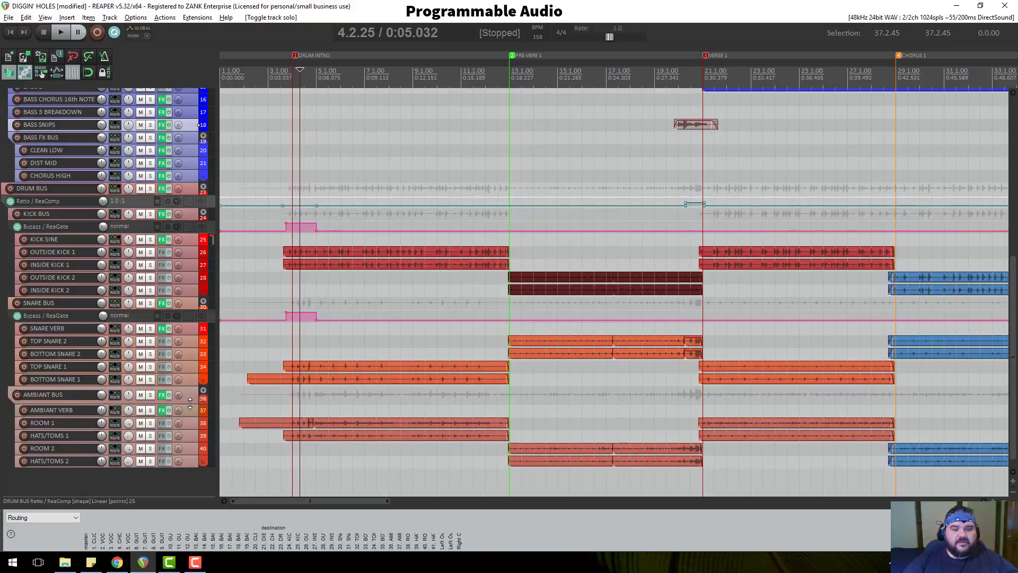
Scroll down to the drum tracks, then bring up the Render to File settings.
{"action": "scroll", "coordinate": [192, 399], "scroll_direction": "up", "scroll_amount": 3}
{"action": "scroll", "coordinate": [178, 400], "scroll_direction": "up", "scroll_amount": 3}
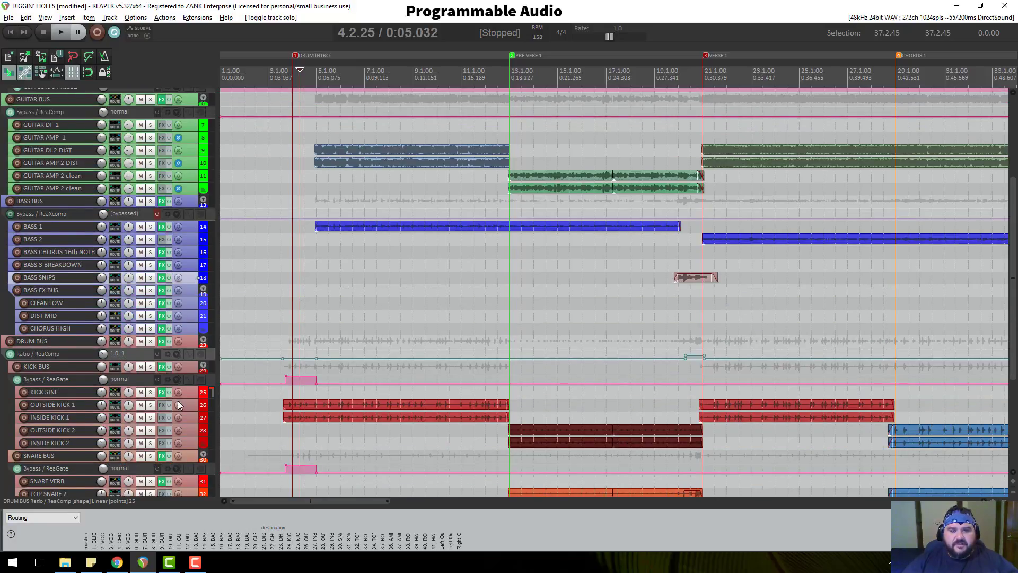
{"action": "scroll", "coordinate": [180, 257], "scroll_direction": "up", "scroll_amount": 6}
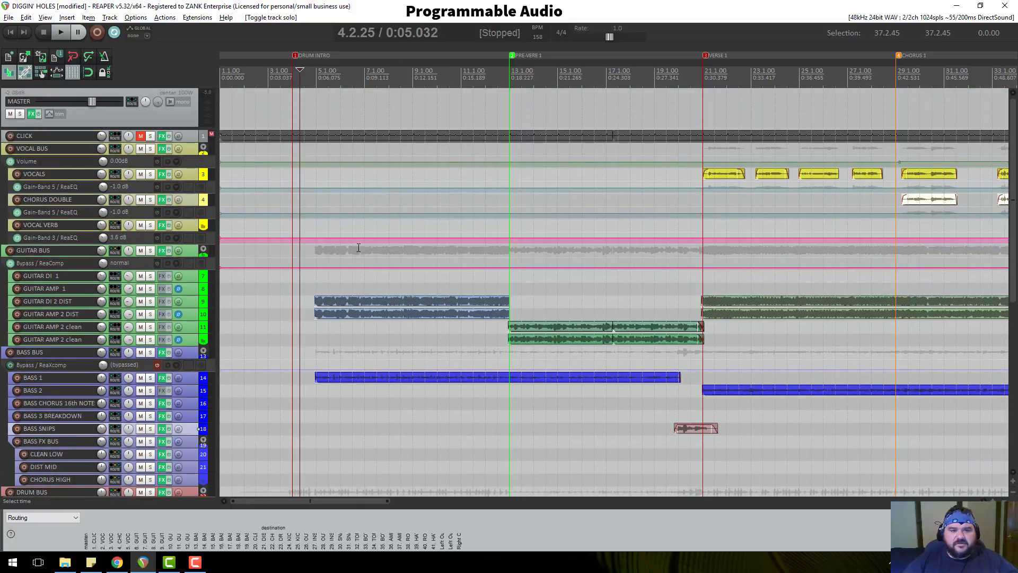
{"action": "scroll", "coordinate": [370, 241], "scroll_direction": "down", "scroll_amount": 3}
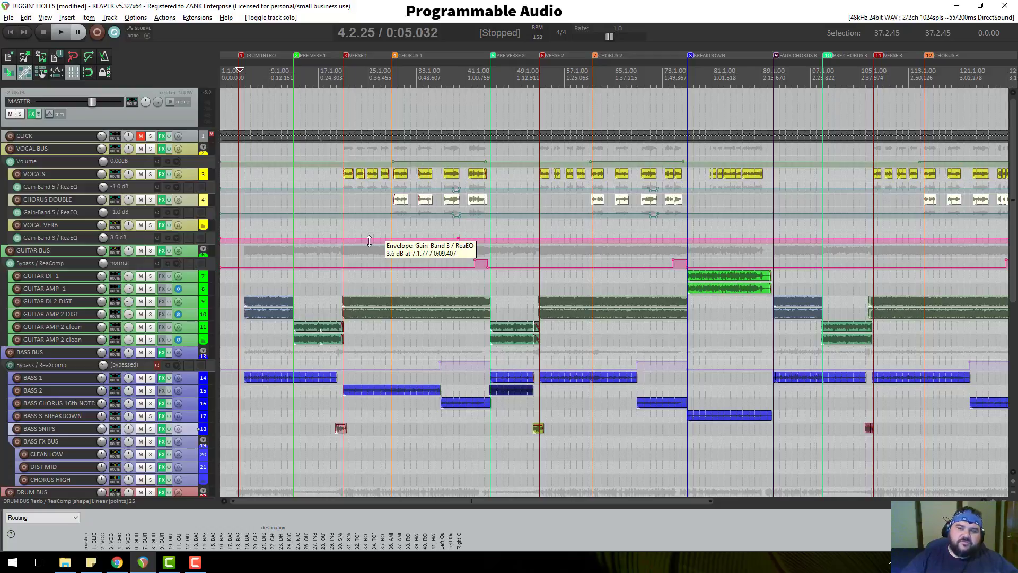
{"action": "scroll", "coordinate": [283, 208], "scroll_direction": "down", "scroll_amount": 4}
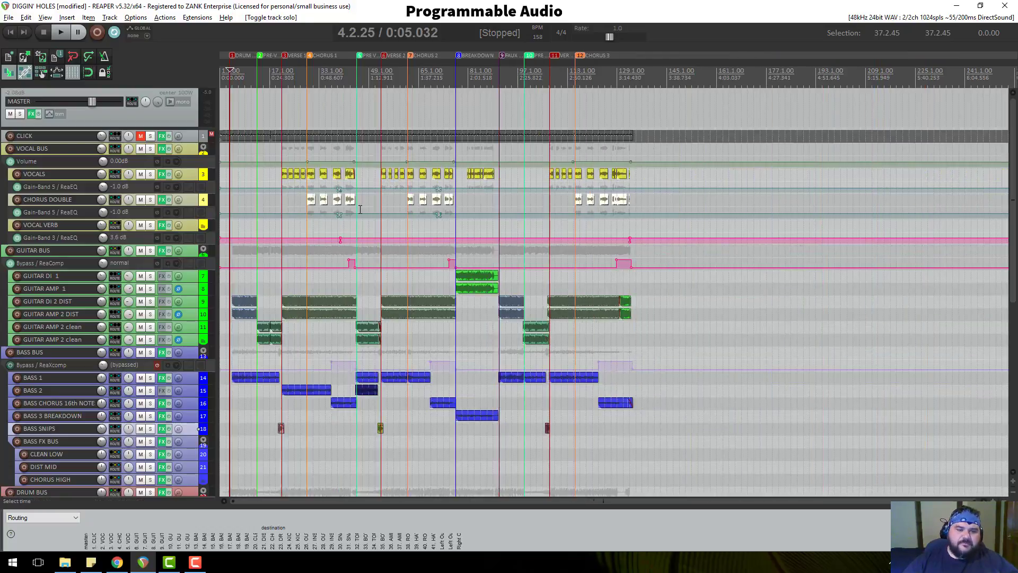
{"action": "scroll", "coordinate": [246, 141], "scroll_direction": "up", "scroll_amount": 5}
{"action": "scroll", "coordinate": [174, 188], "scroll_direction": "down", "scroll_amount": 1}
{"action": "scroll", "coordinate": [172, 187], "scroll_direction": "down", "scroll_amount": 6}
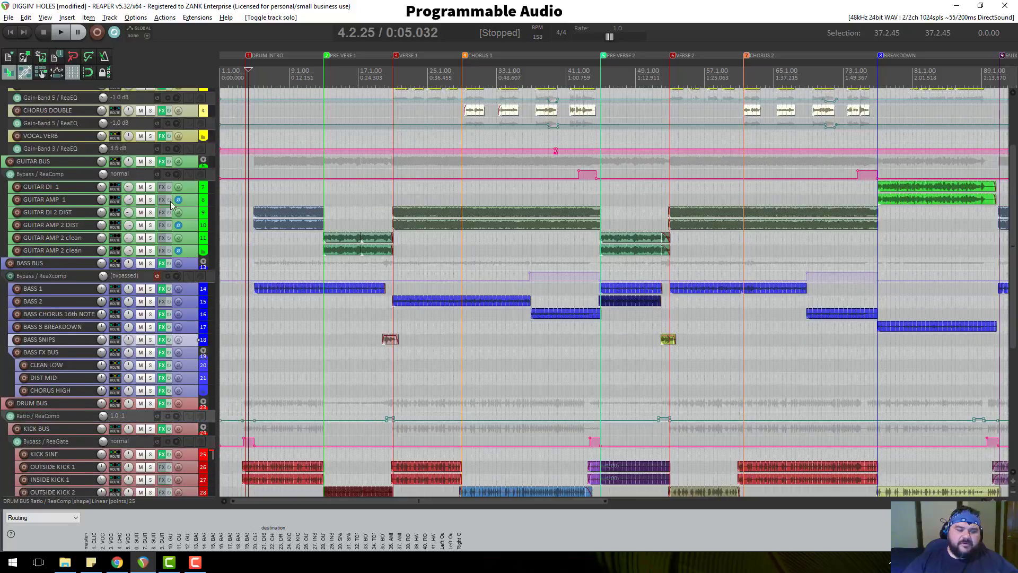
{"action": "scroll", "coordinate": [163, 289], "scroll_direction": "down", "scroll_amount": 1}
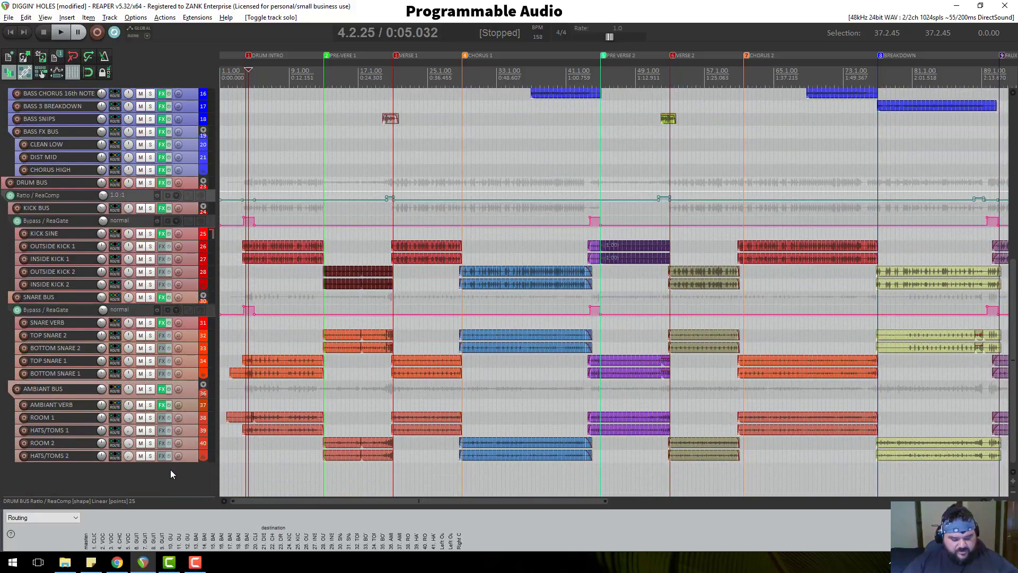
{"action": "key", "text": "ctrl+alt+r"}
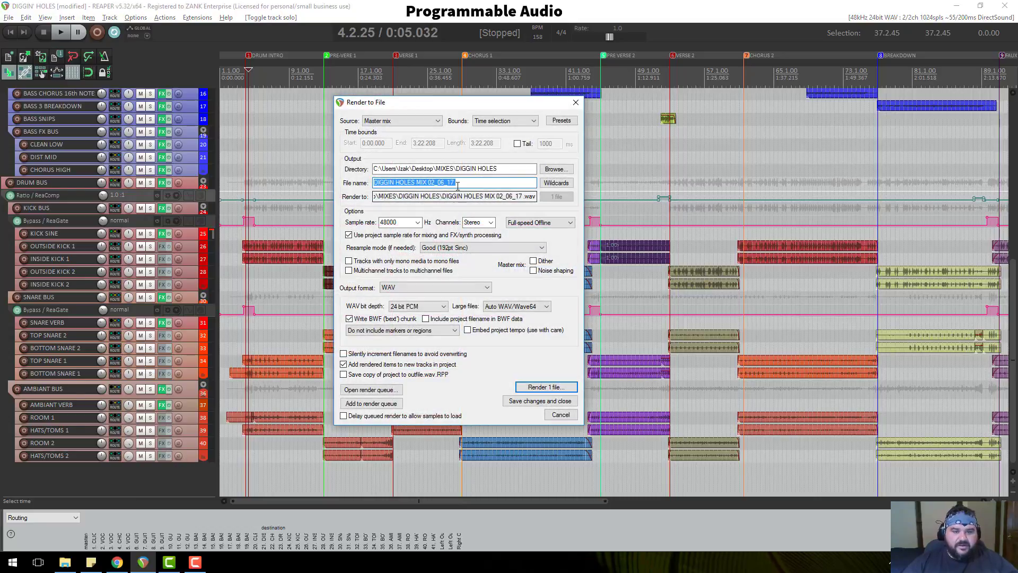
Change the render file name to 'DIGGIN HOLES MIX 02_07_17'.
{"action": "left_click", "coordinate": [441, 183]}
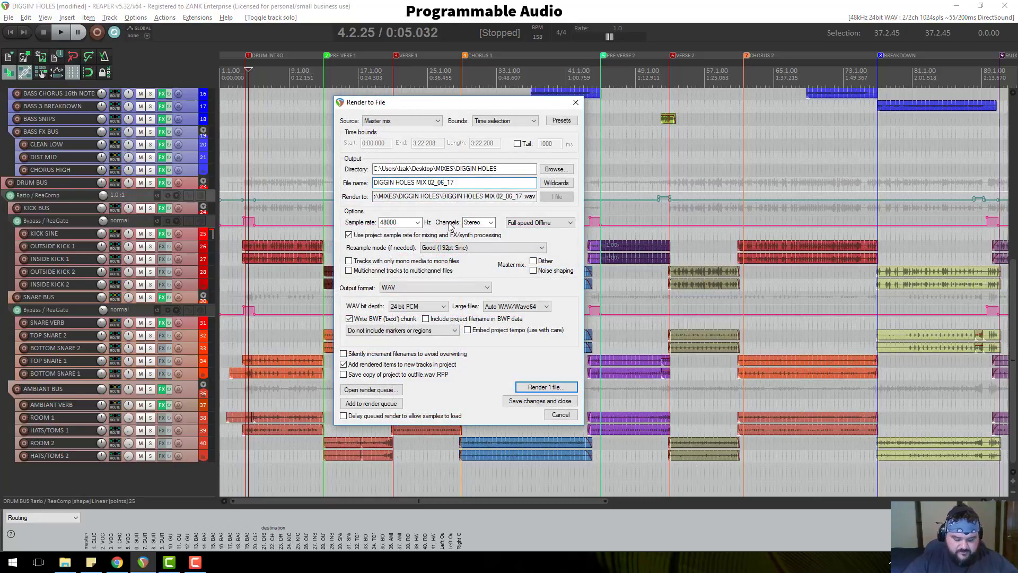
{"action": "key", "text": "Delete"}
{"action": "type", "text": "7"}
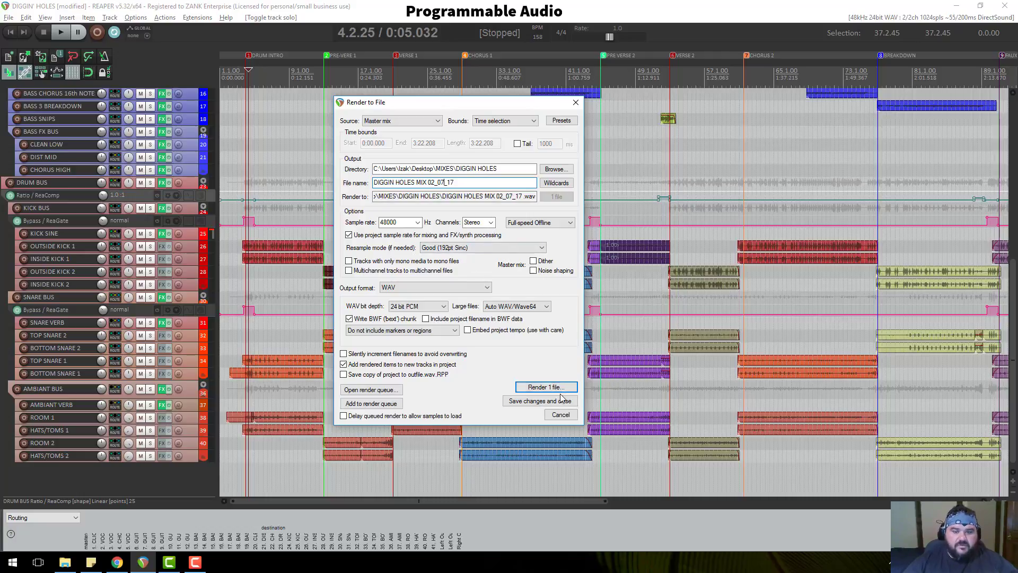
{"action": "left_click", "coordinate": [344, 364]}
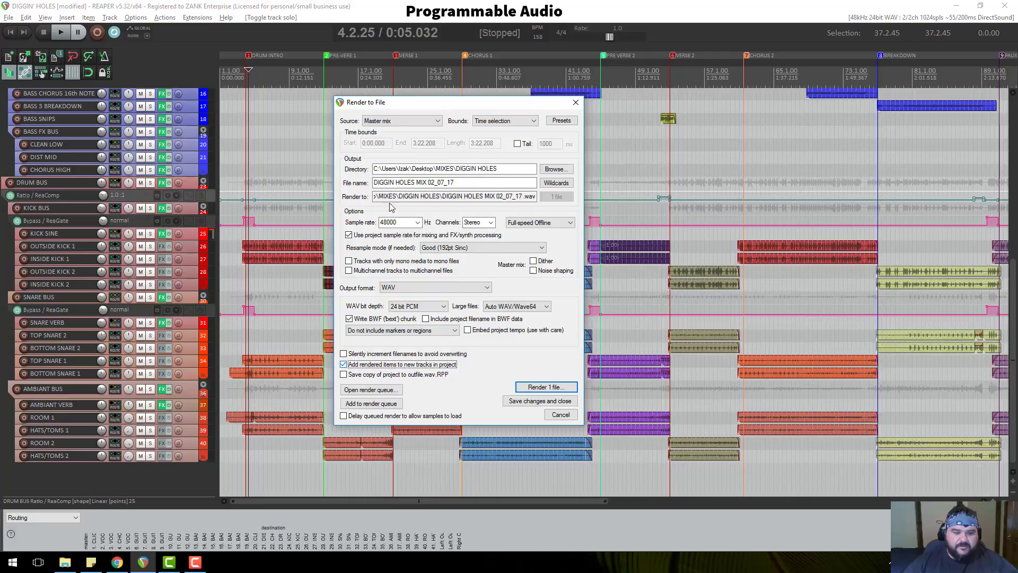
Start rendering the mix to file, then cancel the render partway through.
{"action": "left_click_drag", "start_coordinate": [403, 101], "coordinate": [297, 45]}
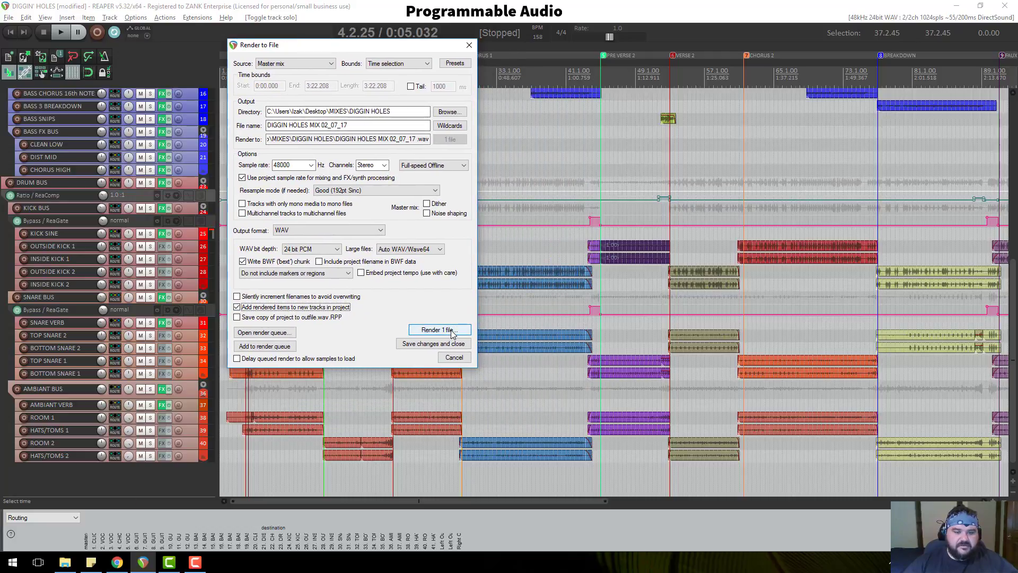
{"action": "left_click", "coordinate": [440, 330]}
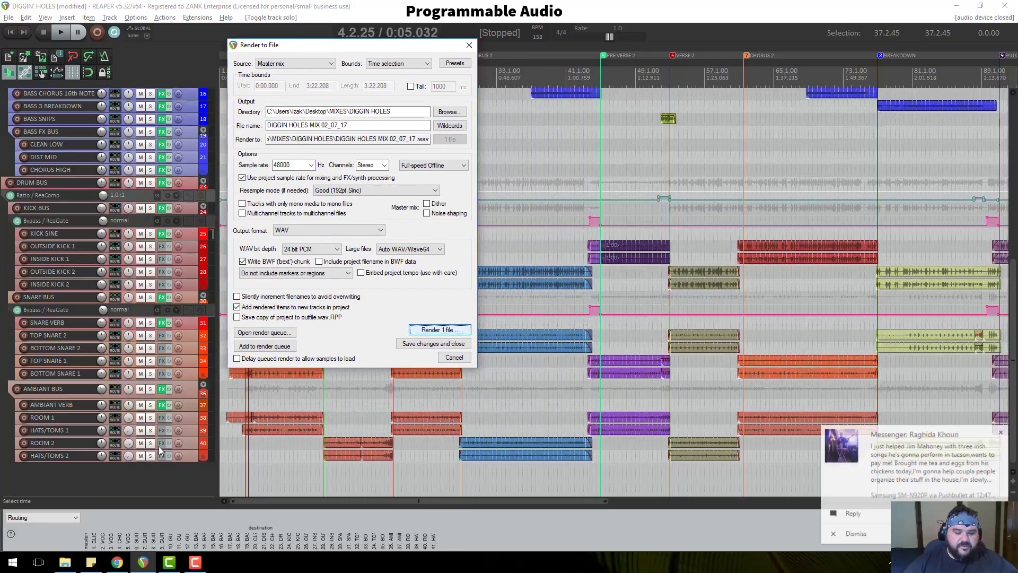
{"action": "left_click", "coordinate": [1001, 433]}
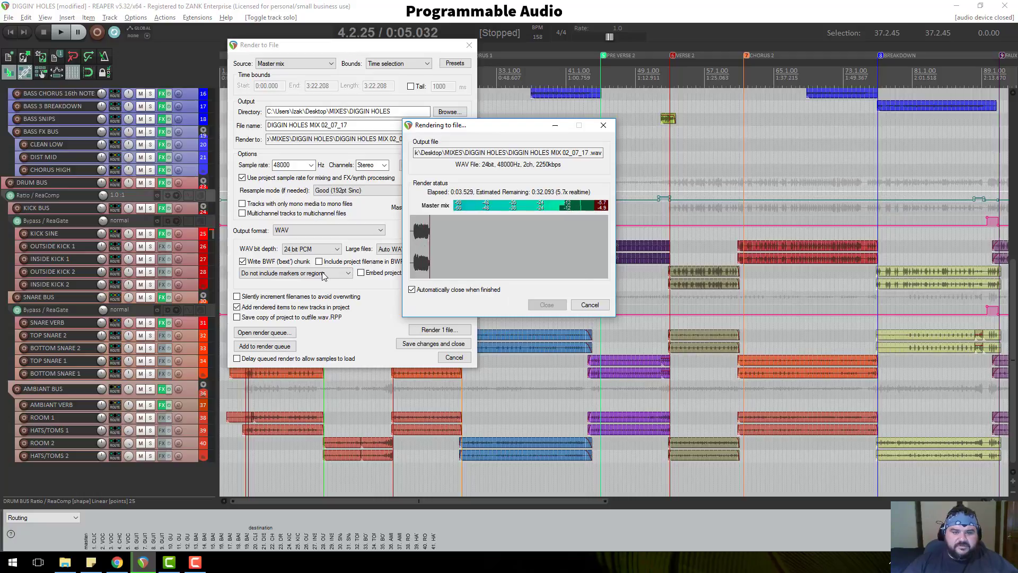
{"action": "scroll", "coordinate": [104, 185], "scroll_direction": "up", "scroll_amount": 3}
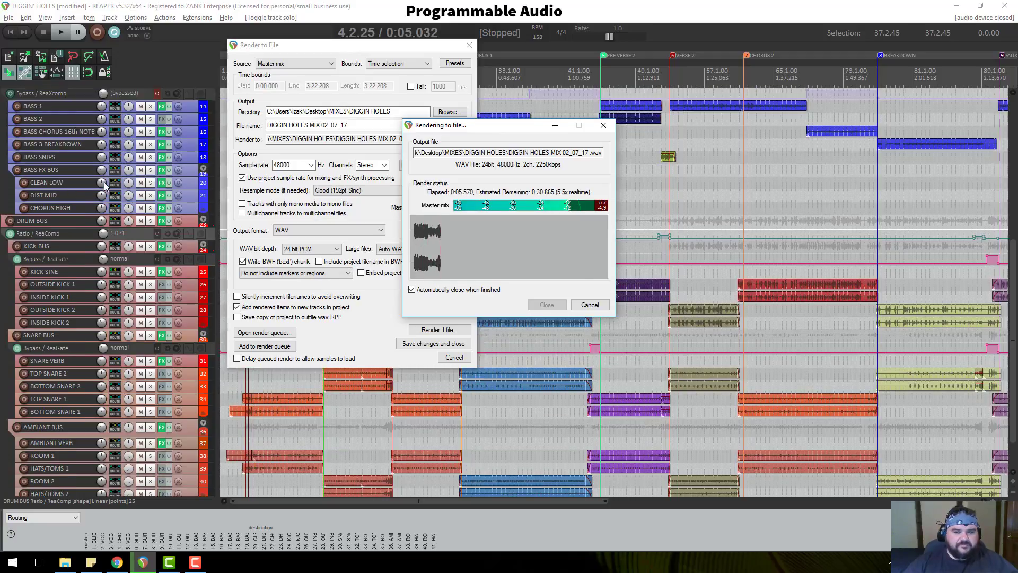
{"action": "scroll", "coordinate": [105, 184], "scroll_direction": "up", "scroll_amount": 19}
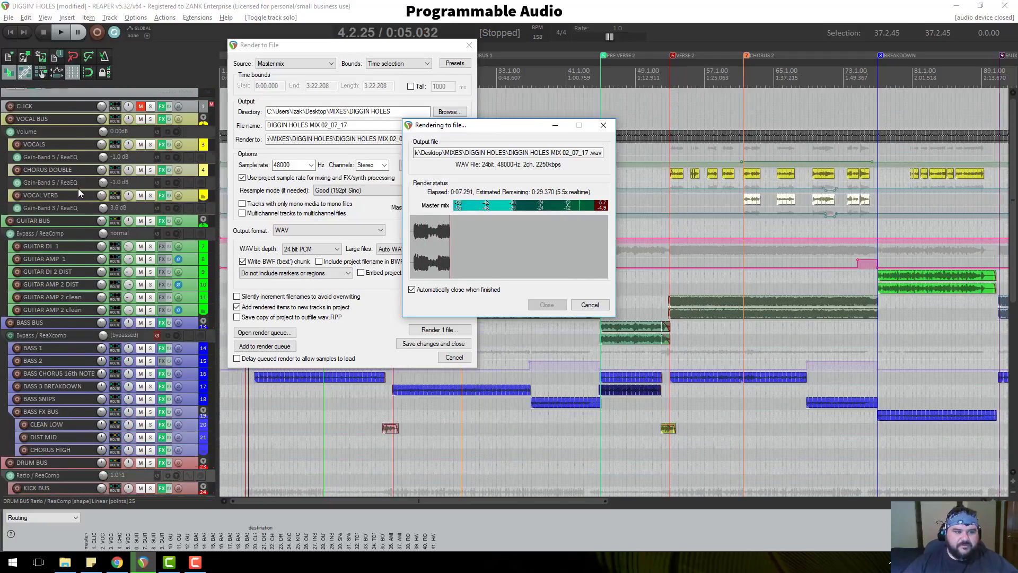
{"action": "scroll", "coordinate": [79, 193], "scroll_direction": "up", "scroll_amount": 3}
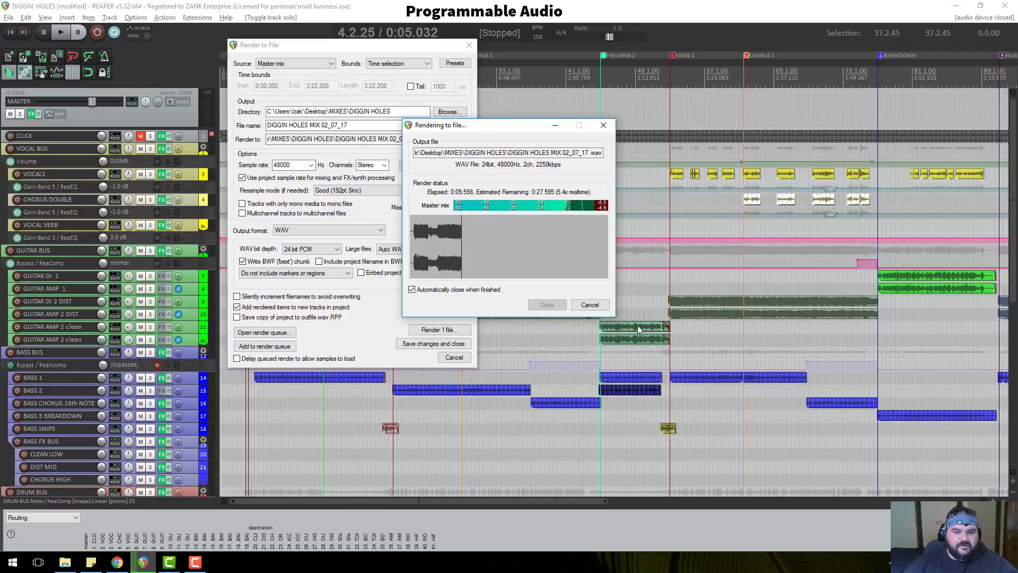
{"action": "left_click", "coordinate": [589, 305]}
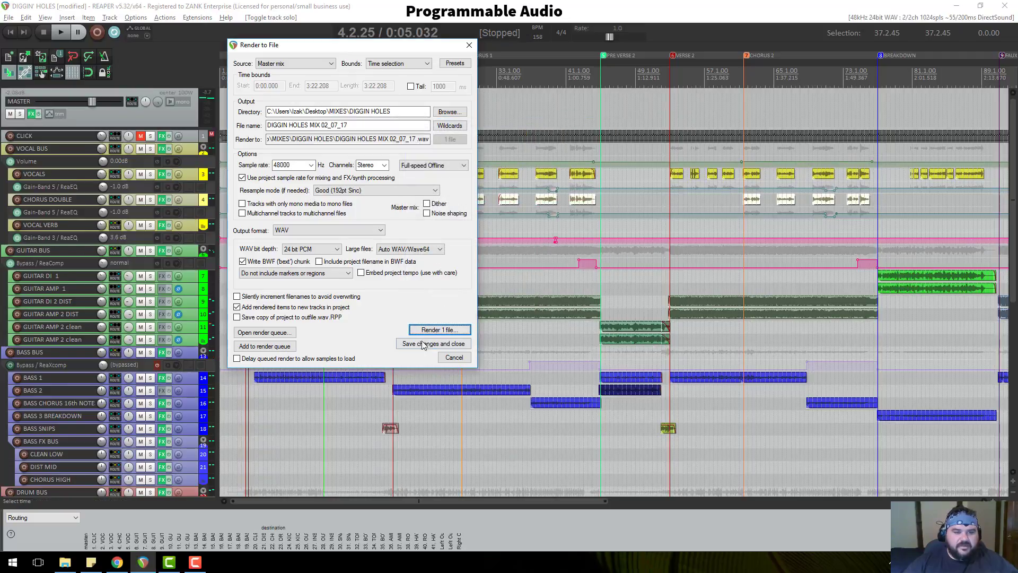
Bypass the master-bus effects and check the Master Limiter in the FX chain.
{"action": "left_click", "coordinate": [452, 358]}
{"action": "left_click", "coordinate": [33, 114]}
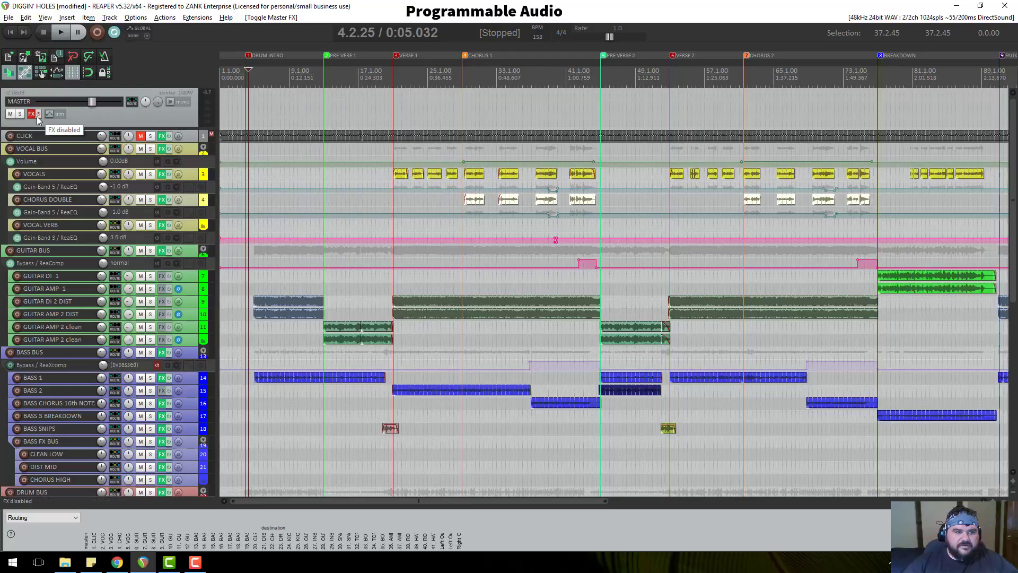
{"action": "left_click", "coordinate": [31, 114]}
{"action": "left_click", "coordinate": [202, 161]}
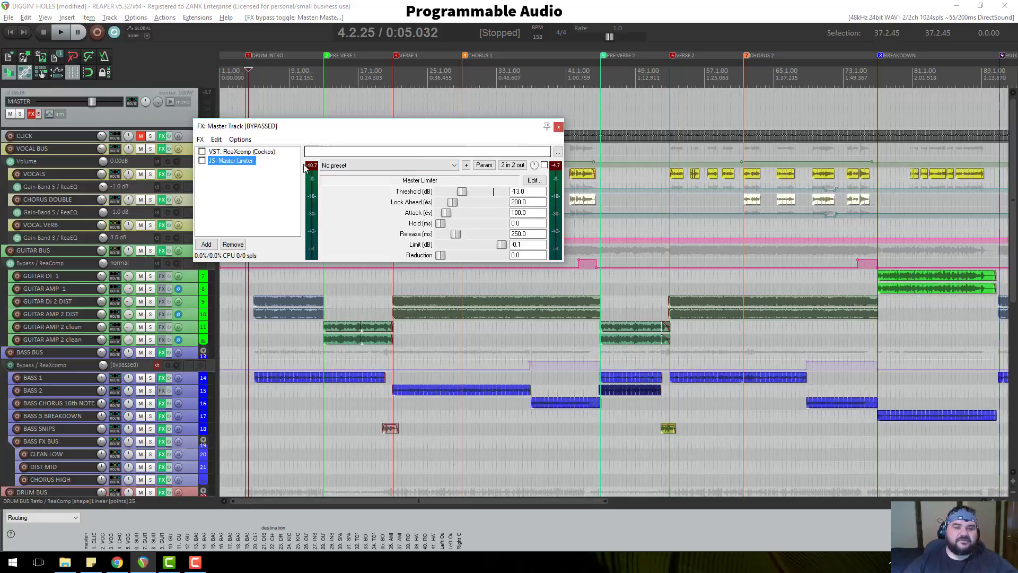
{"action": "left_click", "coordinate": [559, 126]}
Render the mix again, overwriting 'DIGGIN HOLES MIX 02_07_17', then switch to Chrome.
{"action": "scroll", "coordinate": [103, 123], "scroll_direction": "down", "scroll_amount": 1}
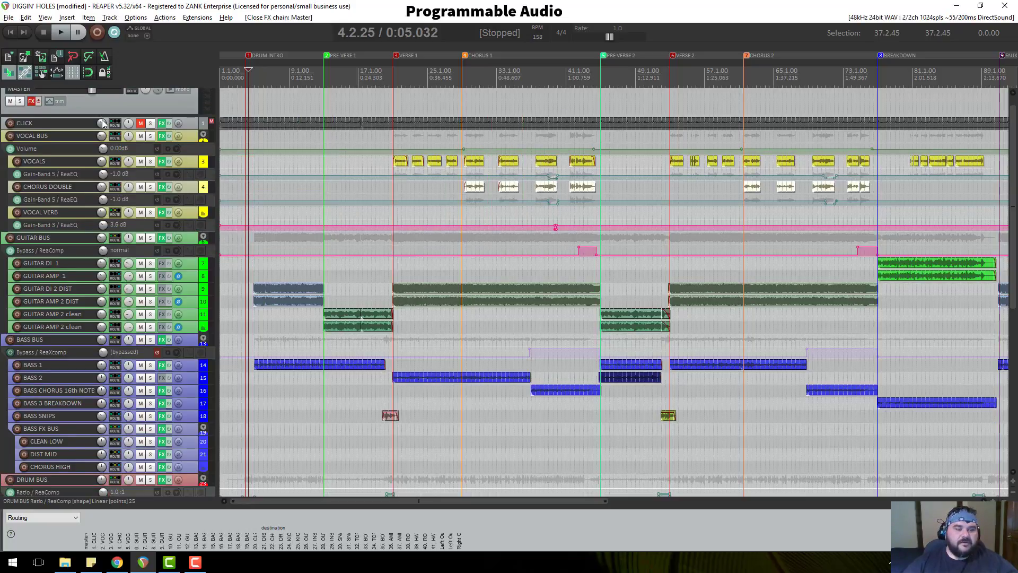
{"action": "key", "text": "ctrl+alt+r"}
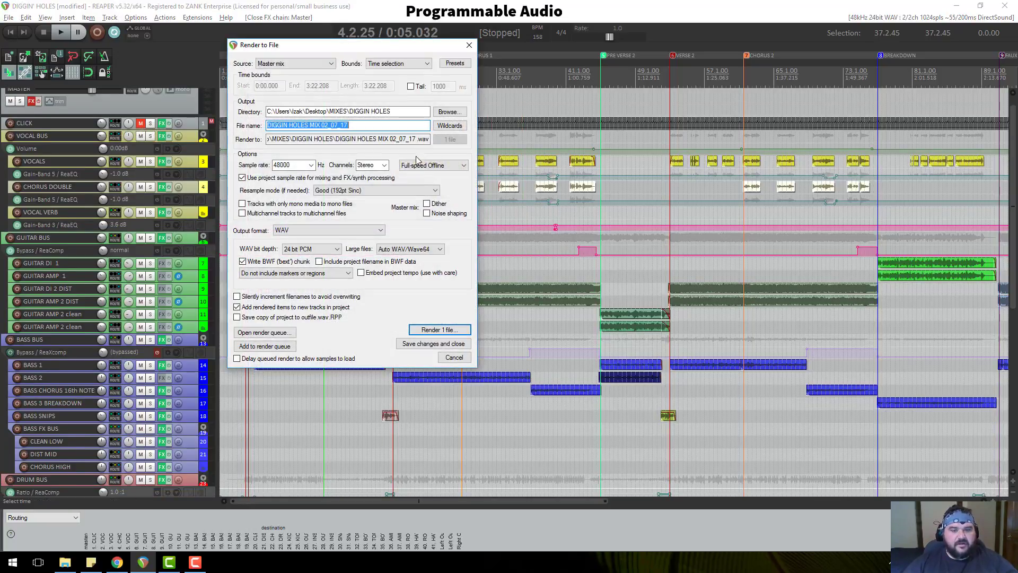
{"action": "left_click", "coordinate": [439, 329]}
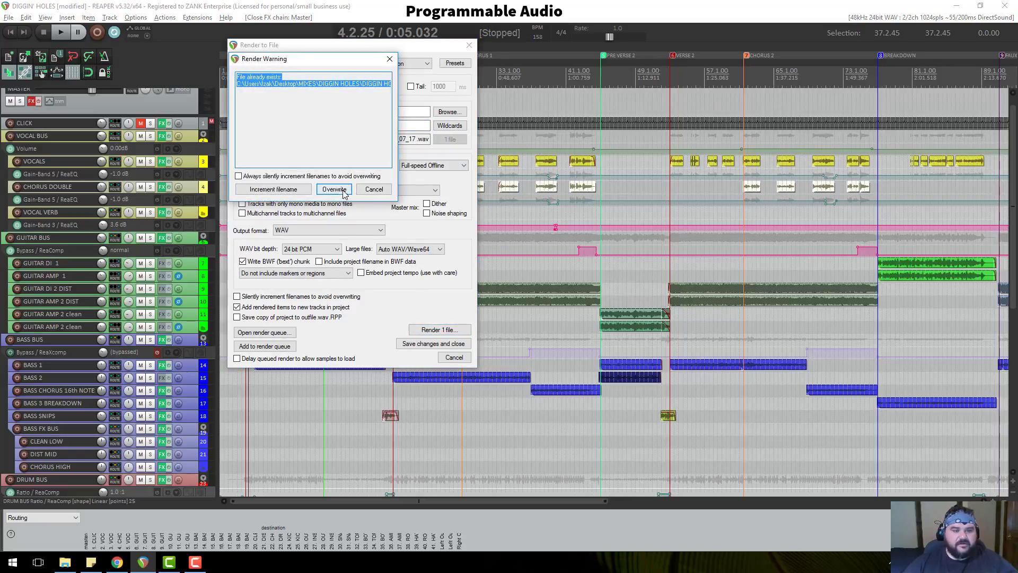
{"action": "left_click", "coordinate": [334, 192]}
{"action": "key", "text": "Return"}
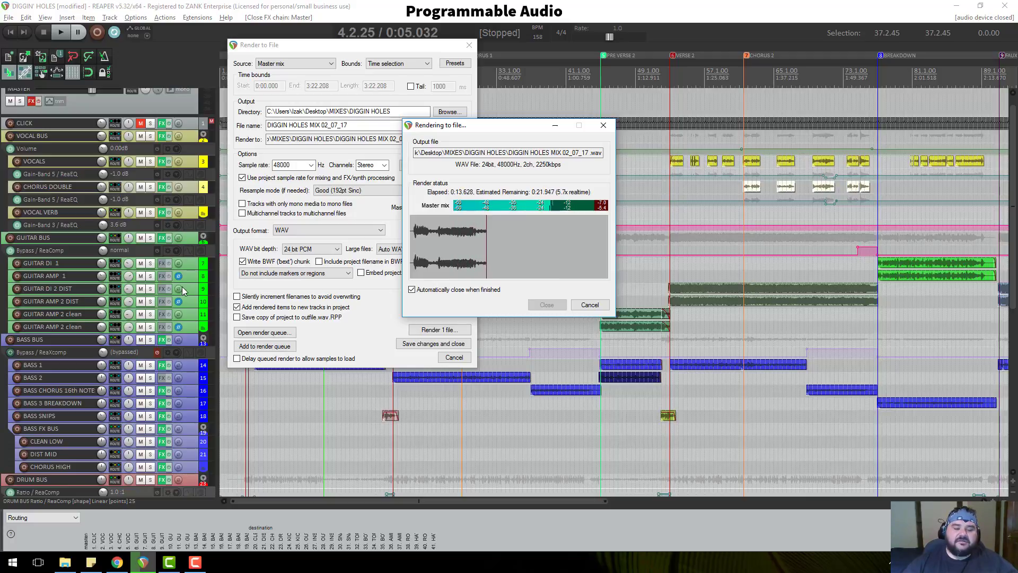
{"action": "left_click", "coordinate": [118, 564]}
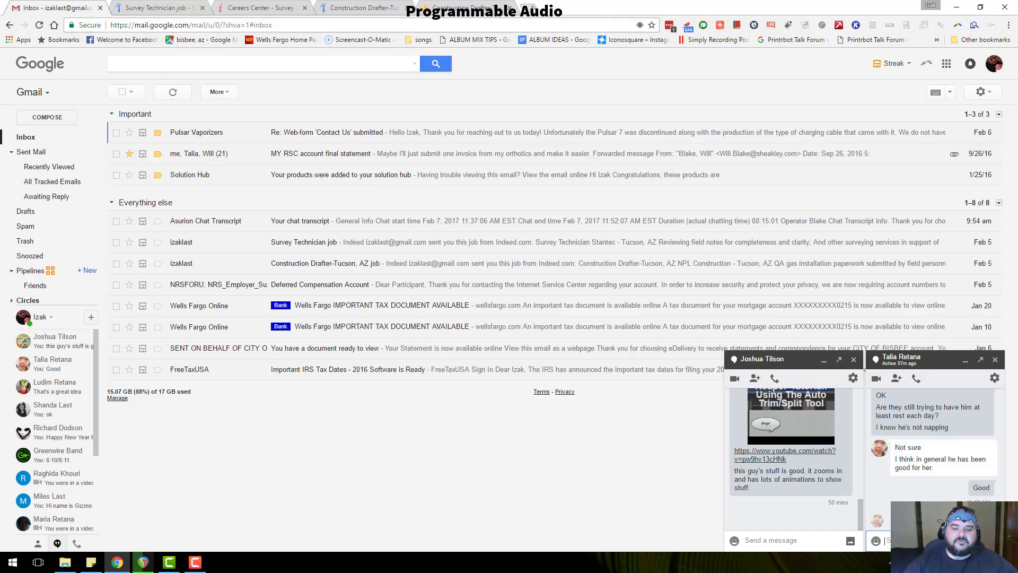
In a new tab, open the 'Page 2: Quick Audio Mastering with Reaper' bookmark.
{"action": "key", "text": "ctrl+t"}
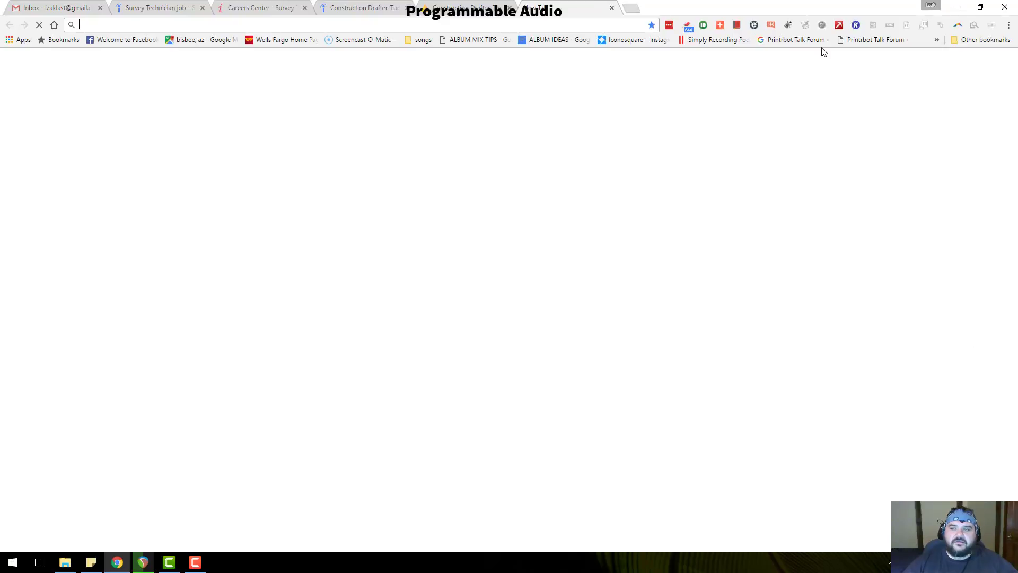
{"action": "left_click", "coordinate": [937, 40]}
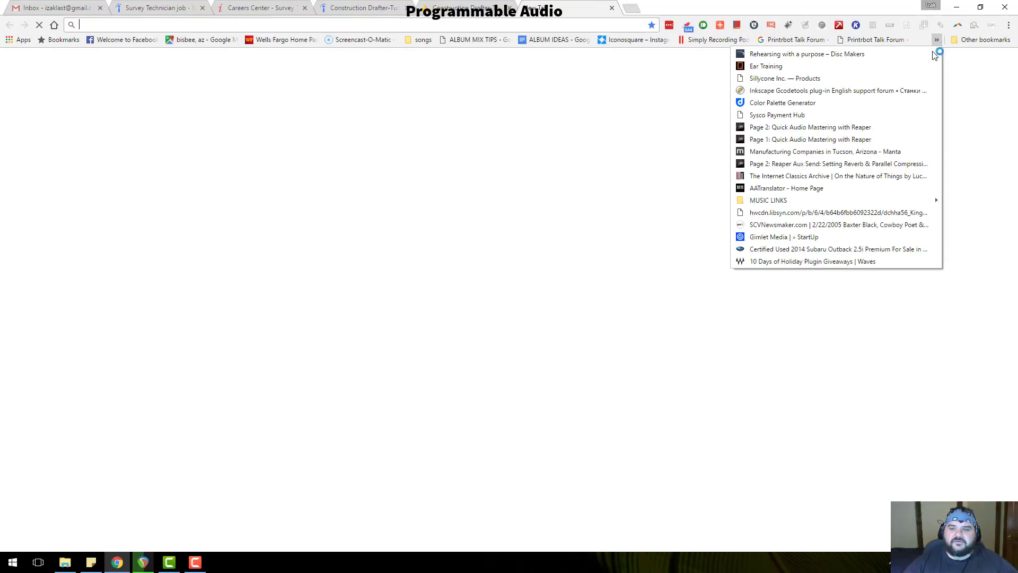
{"action": "left_click", "coordinate": [783, 129]}
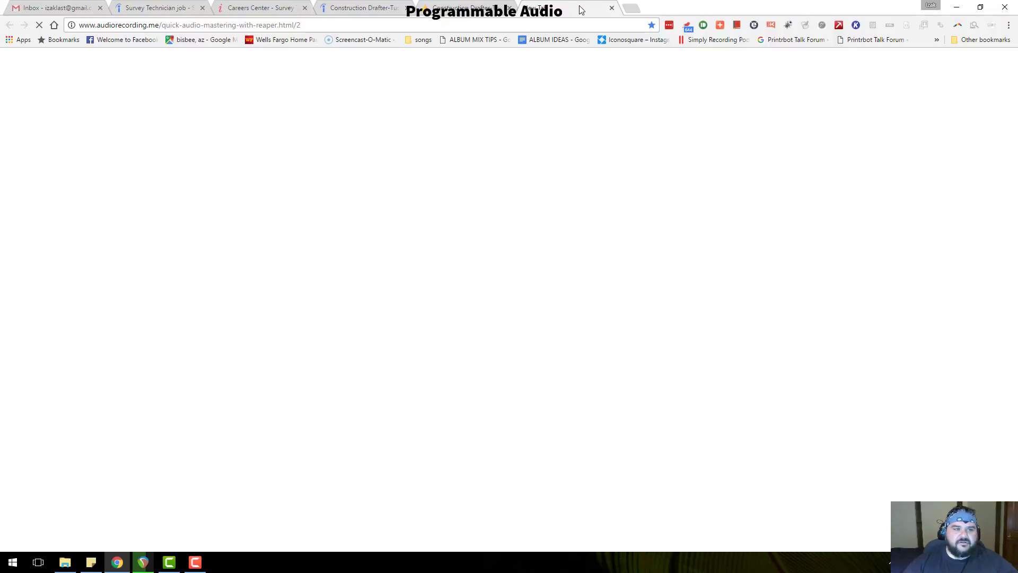
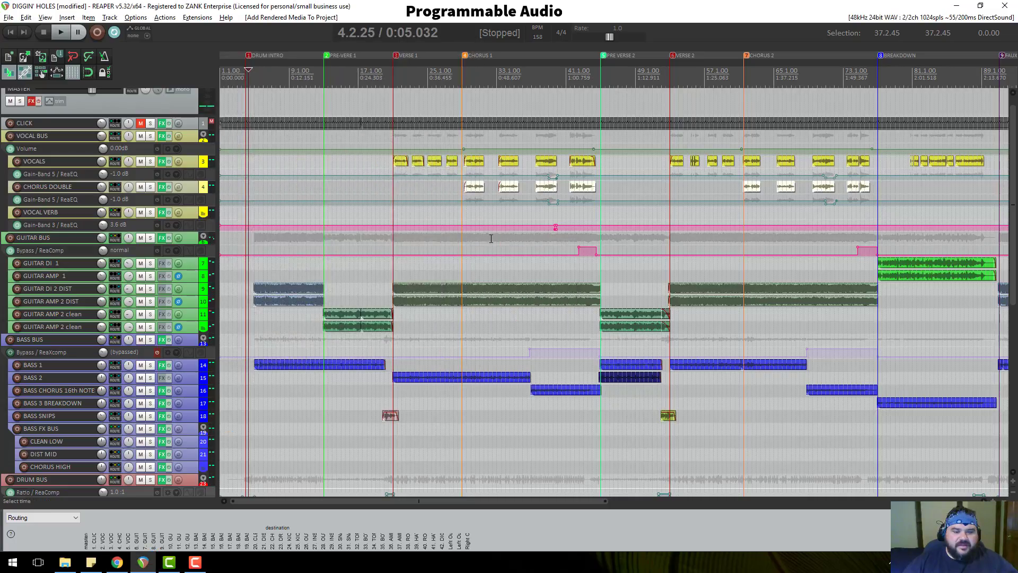
Make the DIGGIN HOLES MIX track taller by dragging its bottom edge down.
{"action": "scroll", "coordinate": [132, 453], "scroll_direction": "down", "scroll_amount": 10}
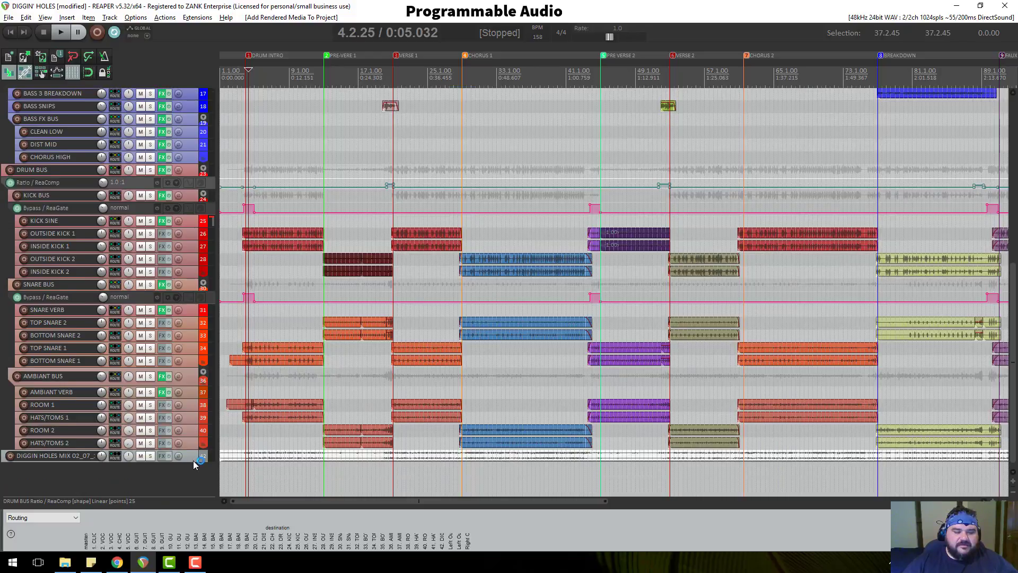
{"action": "left_click_drag", "start_coordinate": [194, 463], "coordinate": [205, 490]}
{"action": "scroll", "coordinate": [151, 403], "scroll_direction": "down", "scroll_amount": 1}
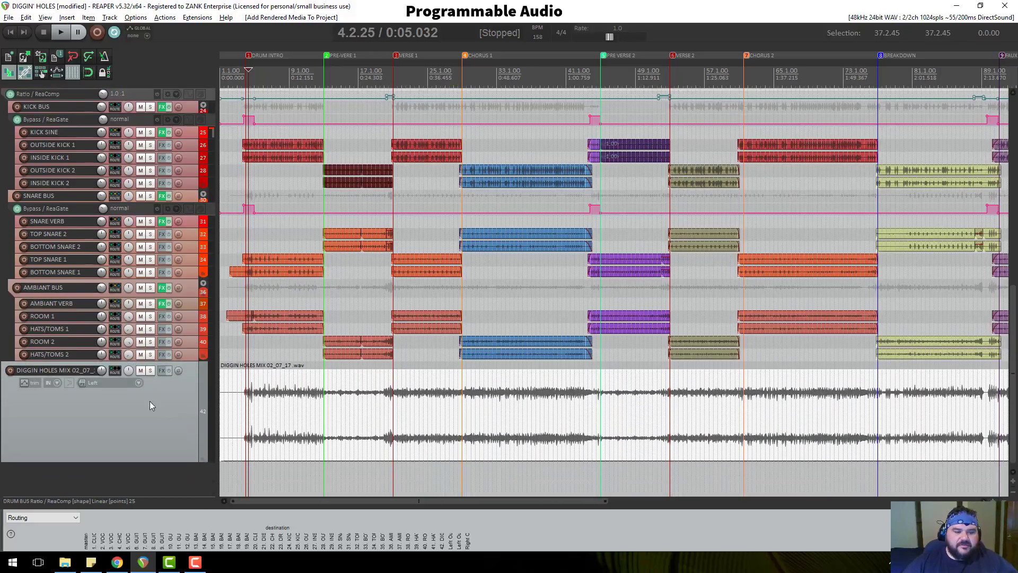
Load JS: Audio Statistics onto the mix track's FX chain.
{"action": "left_click", "coordinate": [160, 372]}
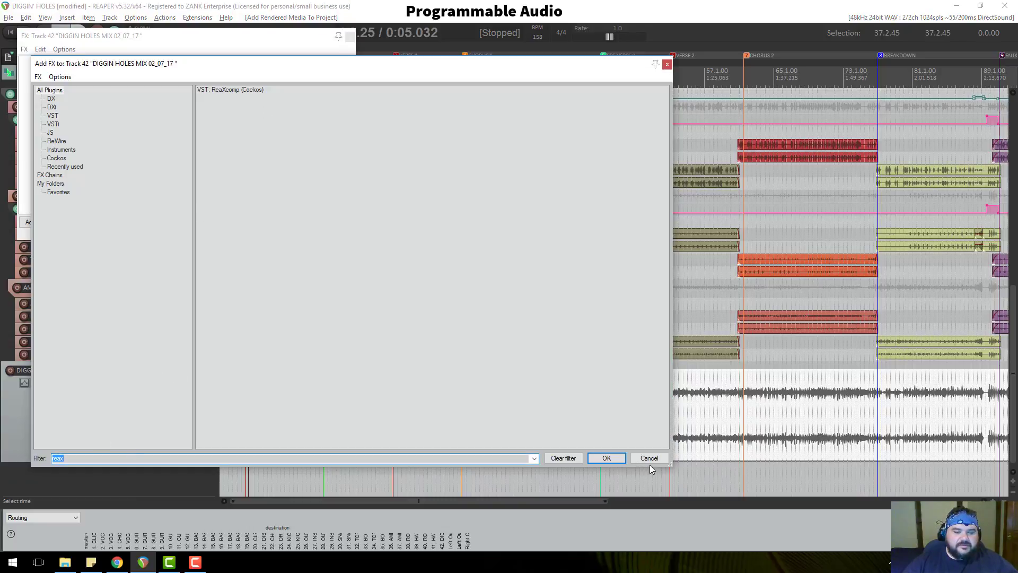
{"action": "type", "text": "a"}
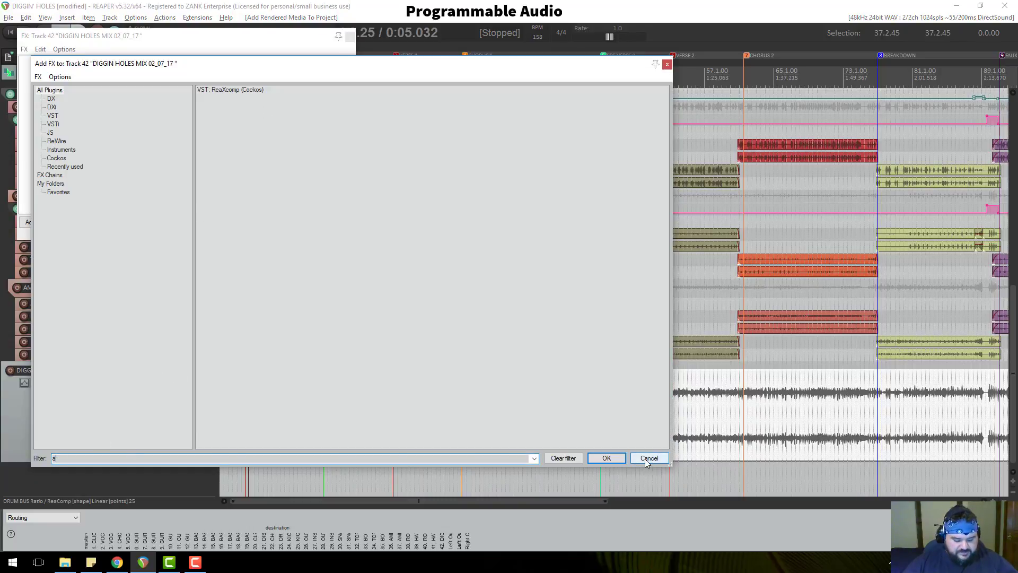
{"action": "type", "text": "udi"}
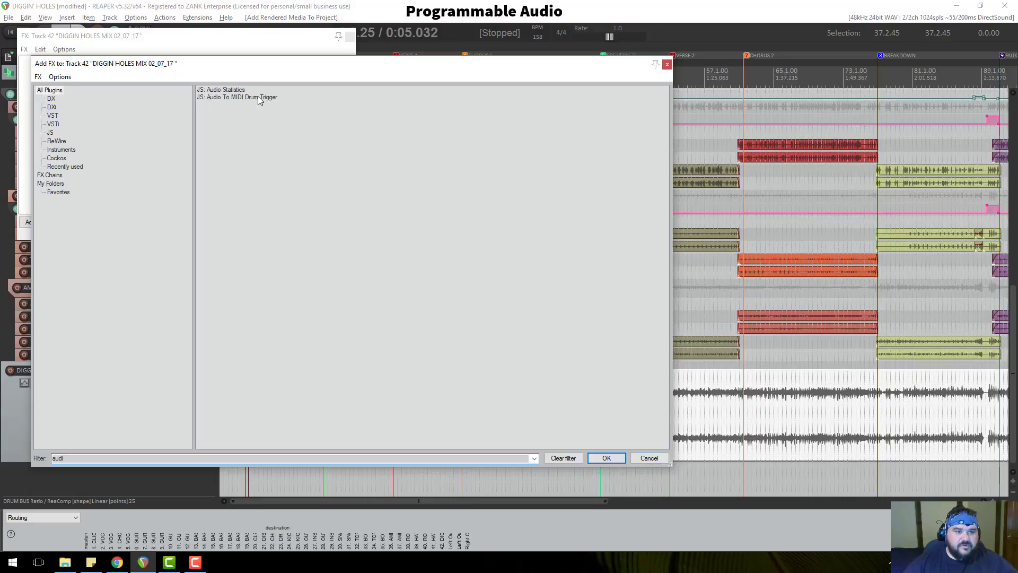
{"action": "left_click", "coordinate": [233, 90]}
{"action": "double_click", "coordinate": [233, 91]}
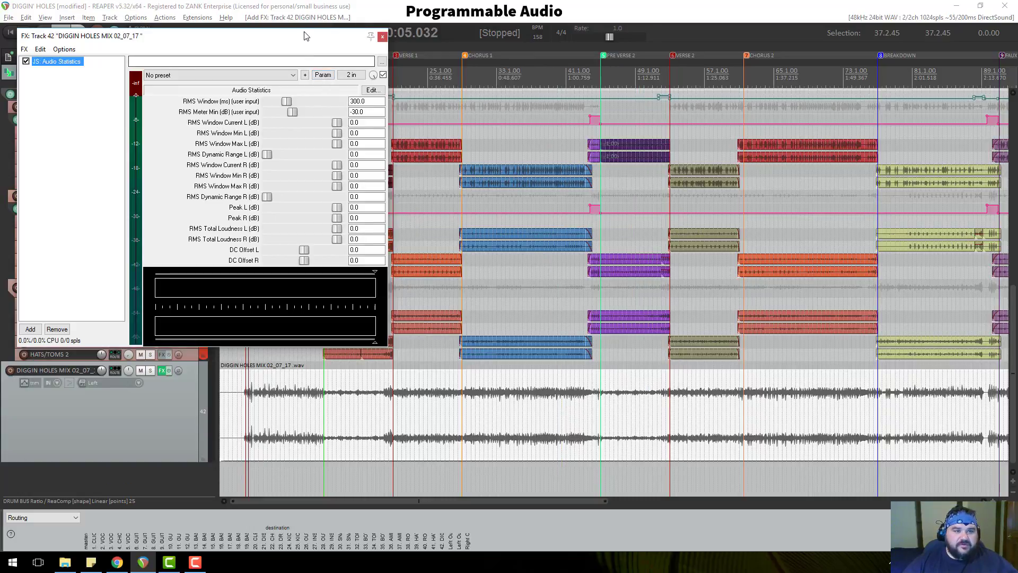
Move the Audio Statistics window aside and solo the DIGGIN HOLES MIX track.
{"action": "left_click_drag", "start_coordinate": [305, 40], "coordinate": [555, 49]}
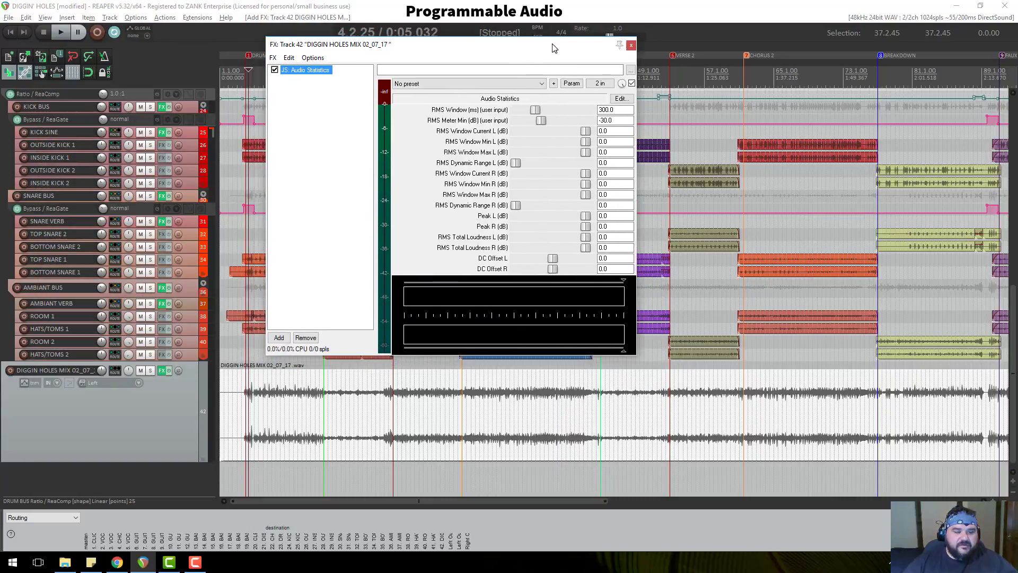
{"action": "left_click", "coordinate": [151, 374]}
{"action": "left_click", "coordinate": [151, 374]}
{"action": "scroll", "coordinate": [132, 366], "scroll_direction": "up", "scroll_amount": 7}
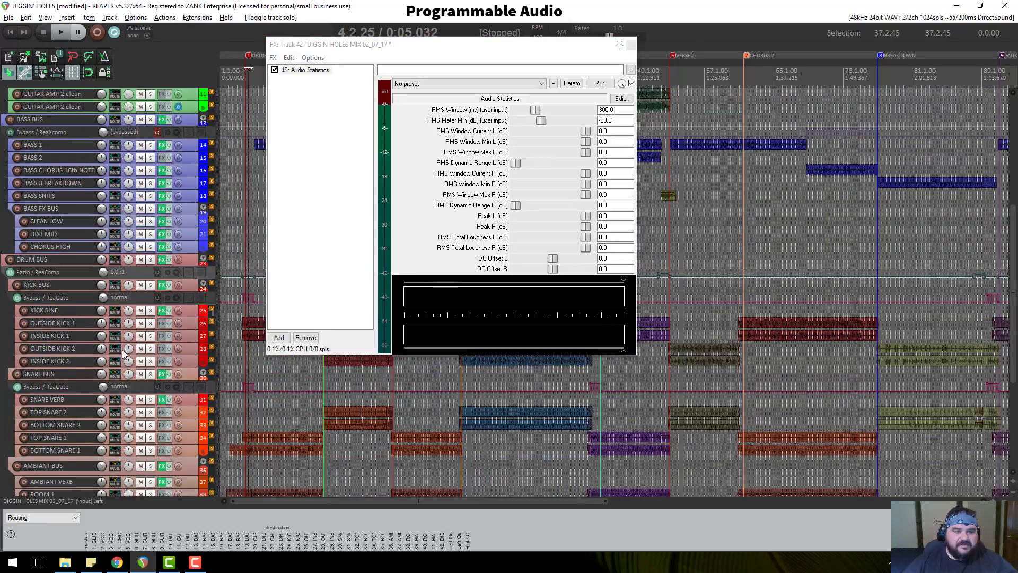
{"action": "scroll", "coordinate": [118, 353], "scroll_direction": "up", "scroll_amount": 4}
{"action": "scroll", "coordinate": [141, 345], "scroll_direction": "down", "scroll_amount": 4}
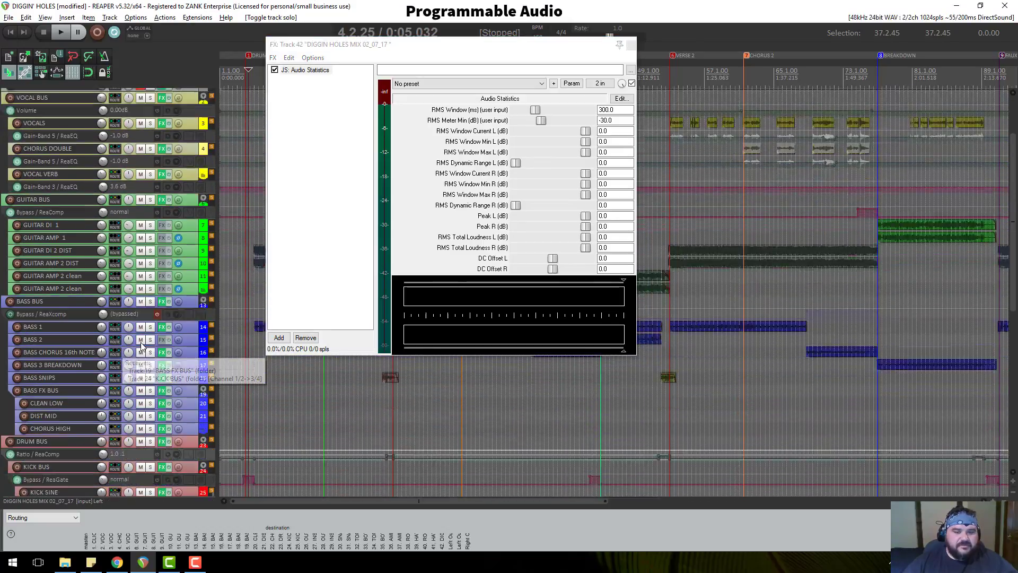
{"action": "scroll", "coordinate": [142, 344], "scroll_direction": "down", "scroll_amount": 4}
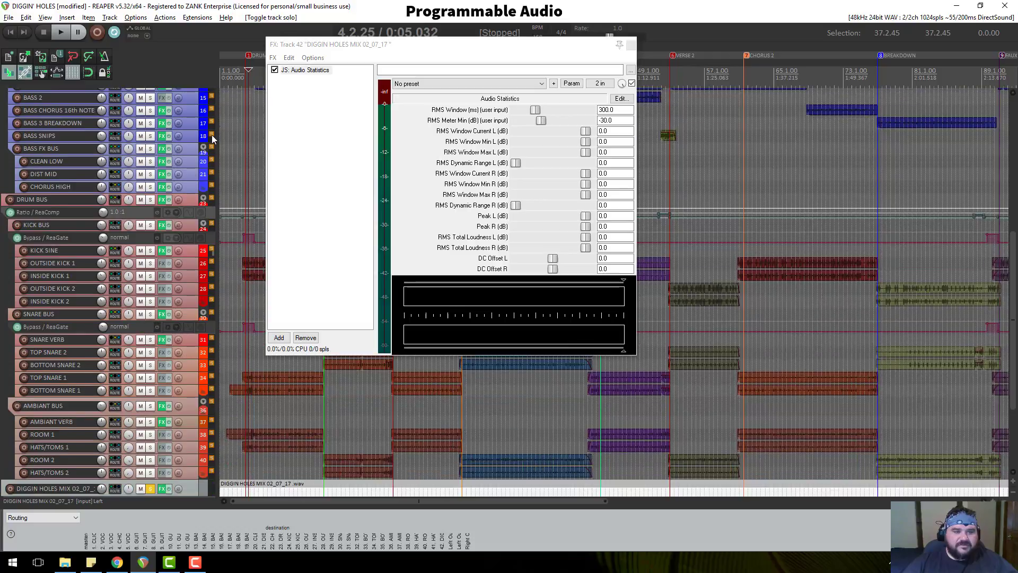
Play the mix briefly so Audio Statistics gathers loudness, then return to the Chrome article.
{"action": "key", "text": "space"}
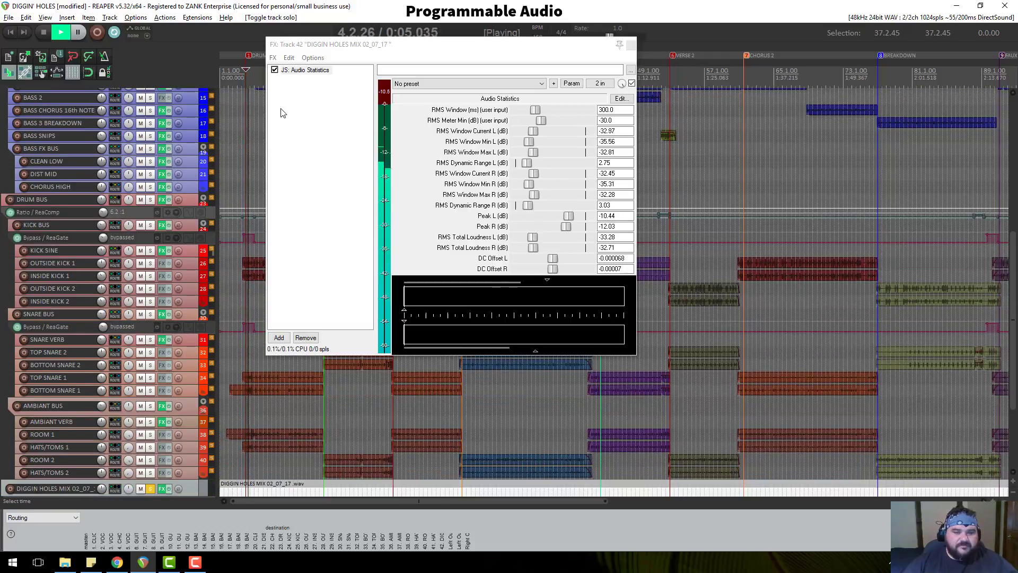
{"action": "scroll", "coordinate": [135, 238], "scroll_direction": "down", "scroll_amount": 1}
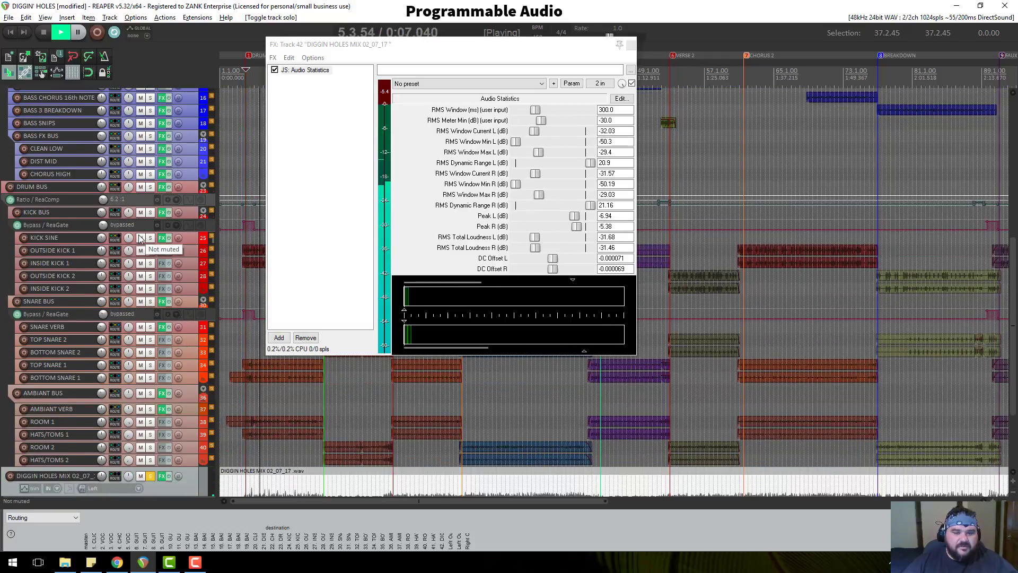
{"action": "left_click", "coordinate": [140, 476]}
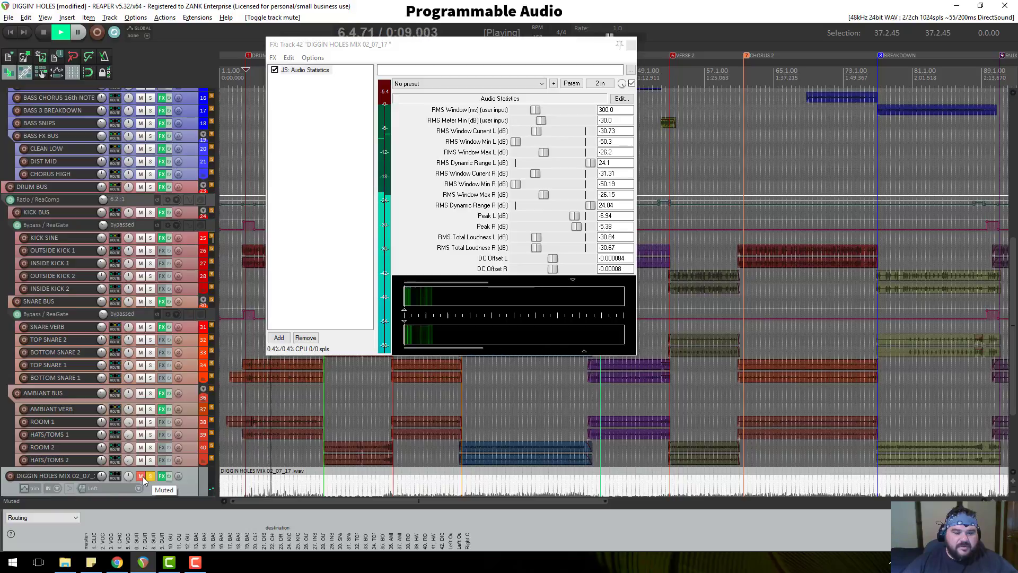
{"action": "left_click", "coordinate": [141, 476]}
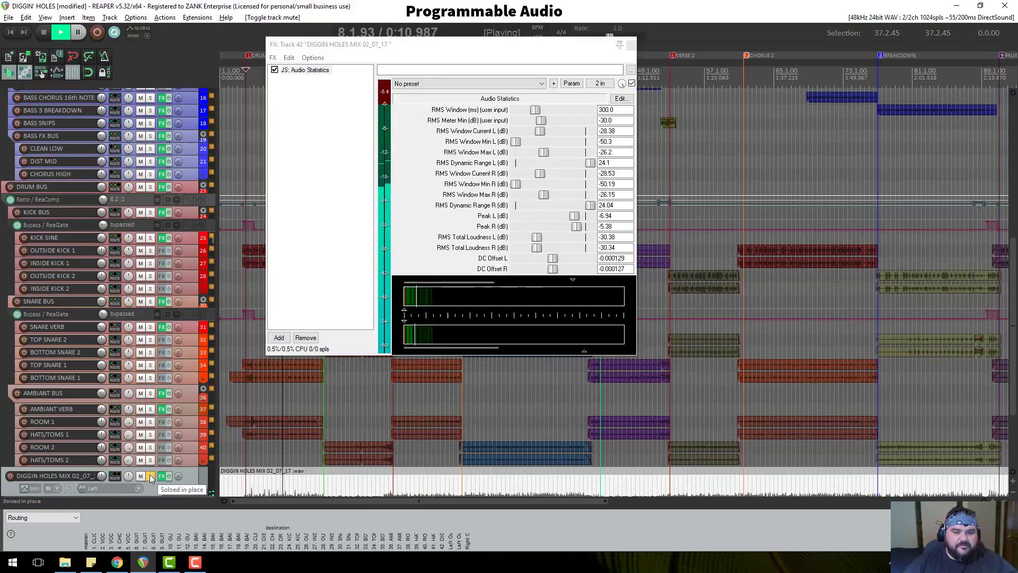
{"action": "key", "text": "space"}
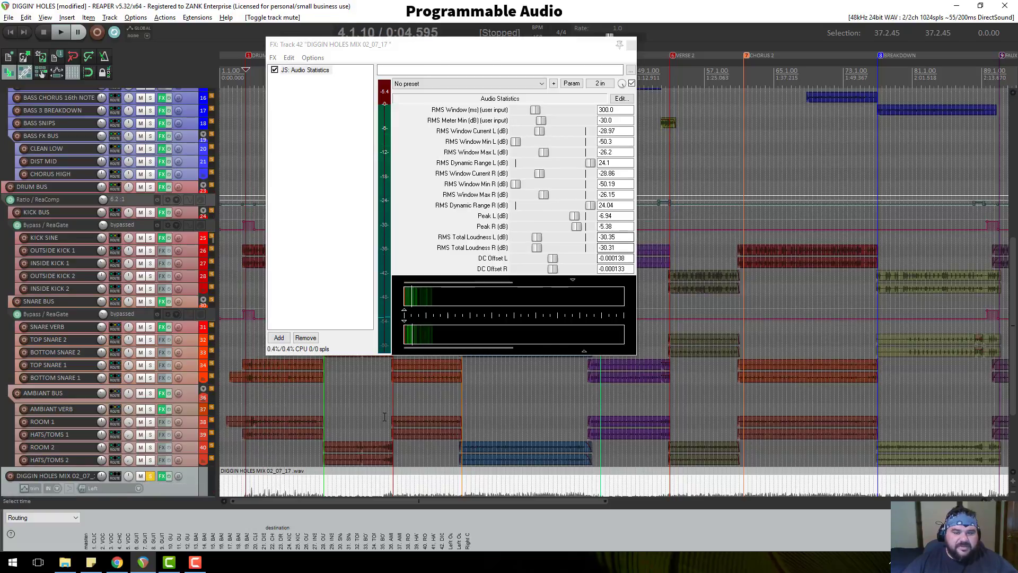
{"action": "left_click", "coordinate": [118, 562]}
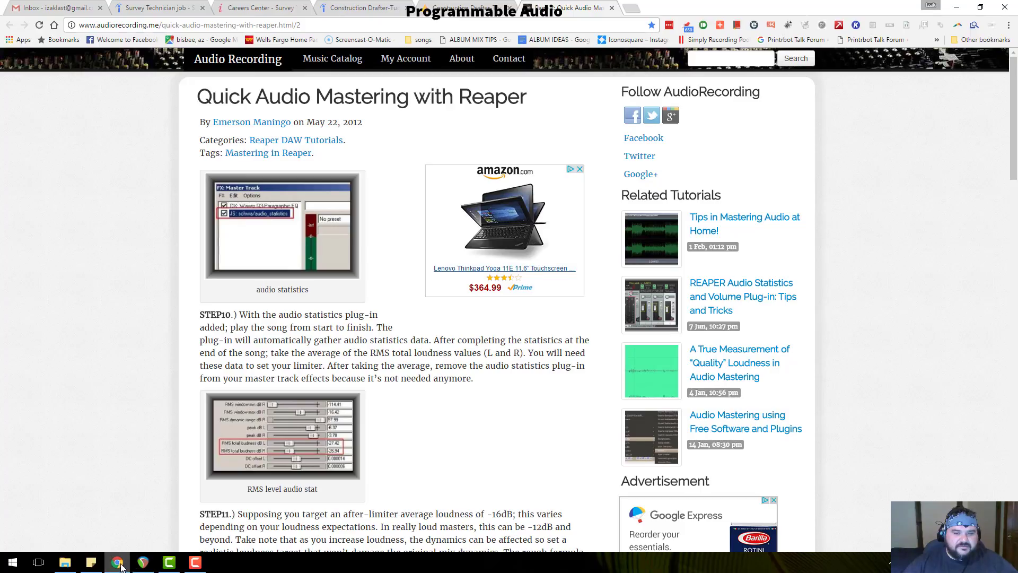
Read through the article's limiter threshold and rendering tips.
{"action": "scroll", "coordinate": [451, 363], "scroll_direction": "down", "scroll_amount": 10}
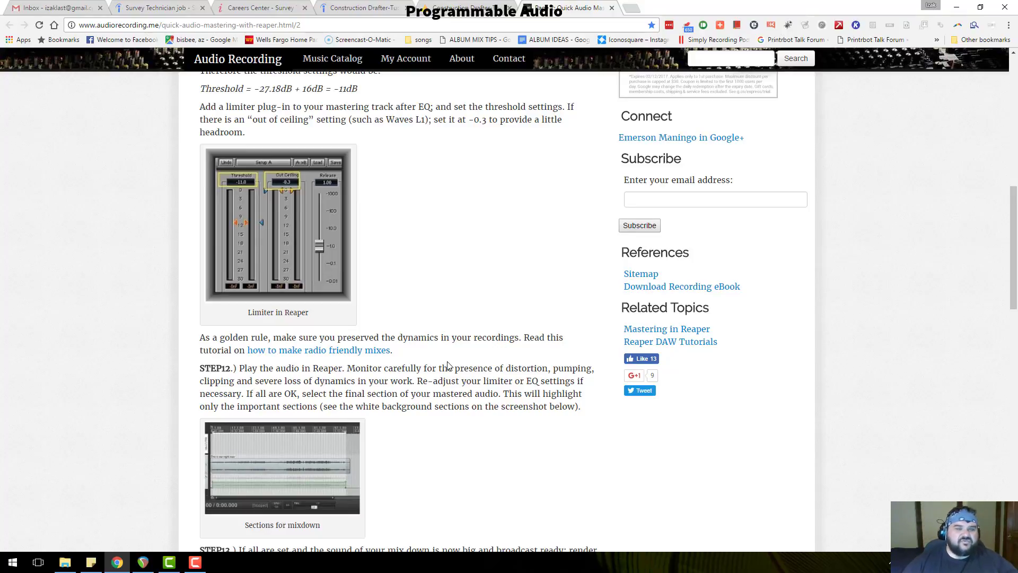
{"action": "scroll", "coordinate": [414, 323], "scroll_direction": "down", "scroll_amount": 2}
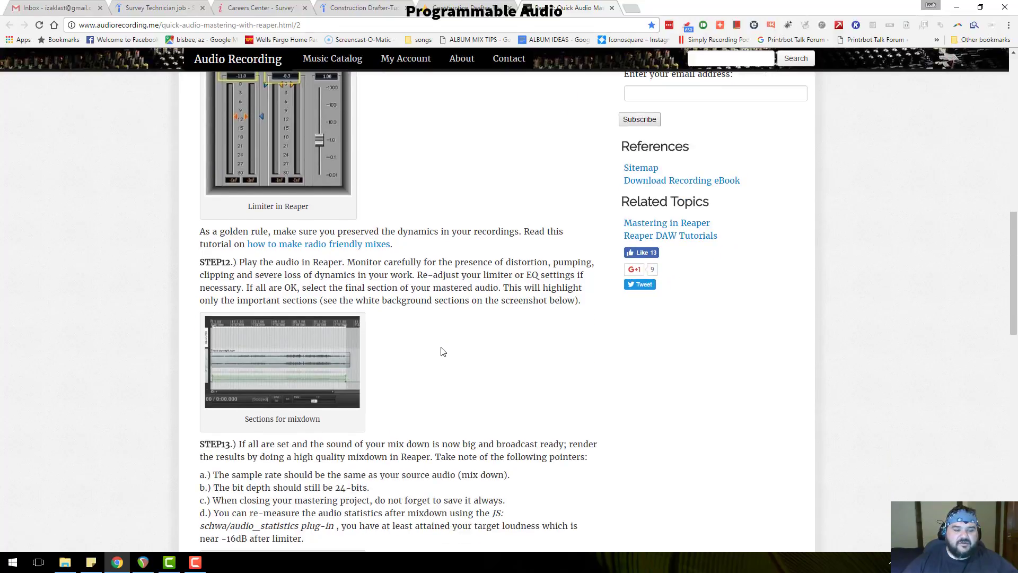
{"action": "scroll", "coordinate": [443, 351], "scroll_direction": "down", "scroll_amount": 3}
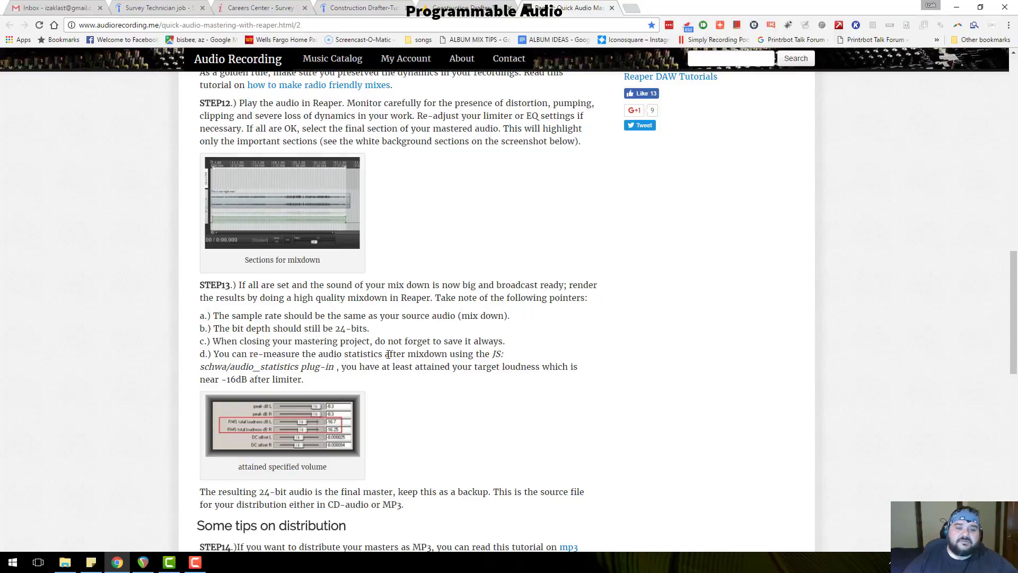
{"action": "scroll", "coordinate": [416, 408], "scroll_direction": "down", "scroll_amount": 3}
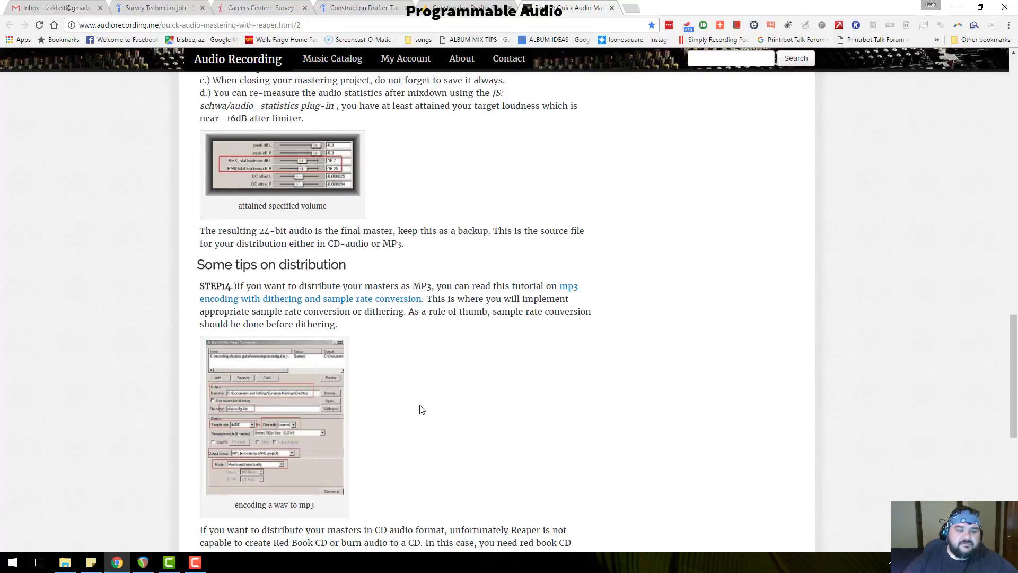
{"action": "scroll", "coordinate": [406, 391], "scroll_direction": "down", "scroll_amount": 7}
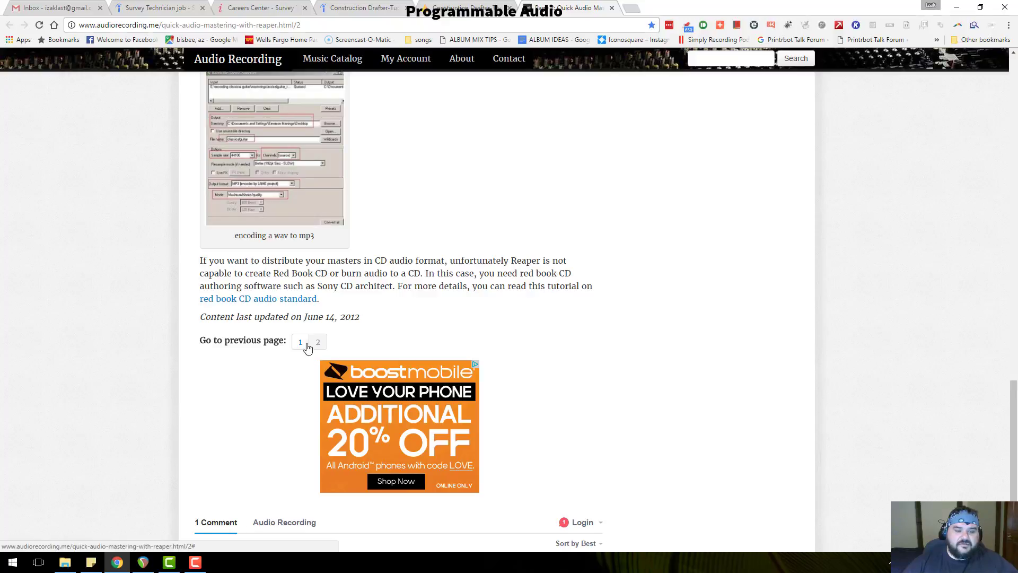
{"action": "scroll", "coordinate": [371, 355], "scroll_direction": "up", "scroll_amount": 9}
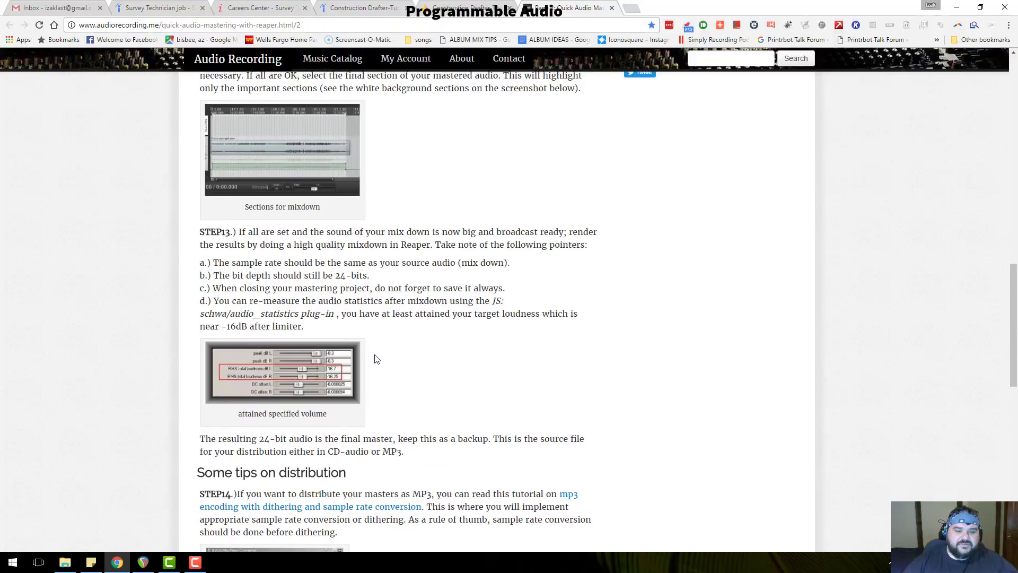
{"action": "scroll", "coordinate": [376, 359], "scroll_direction": "up", "scroll_amount": 10}
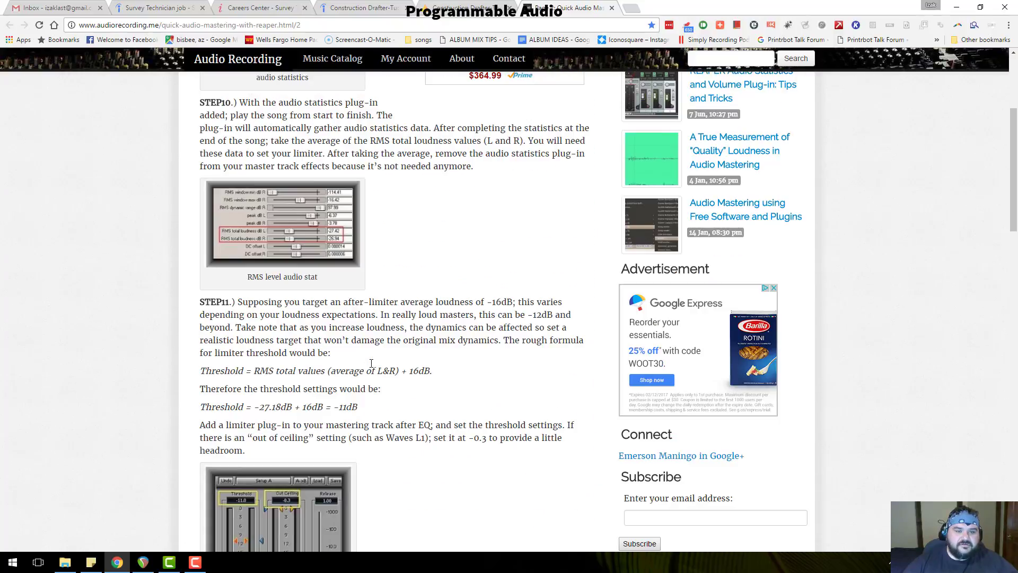
{"action": "scroll", "coordinate": [258, 383], "scroll_direction": "down", "scroll_amount": 2}
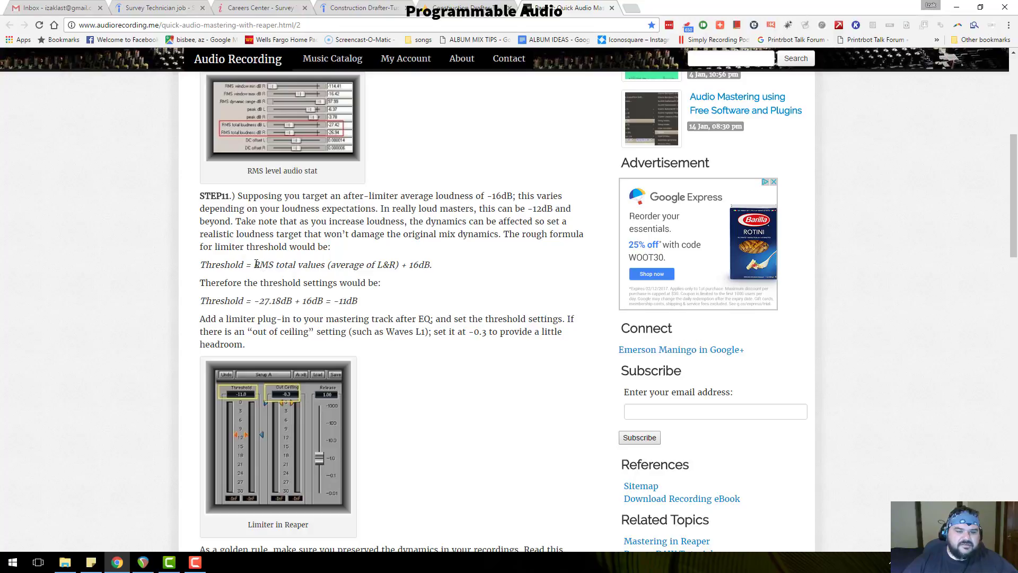
Highlight the limiter Threshold formula, then go back to REAPER.
{"action": "left_click_drag", "start_coordinate": [255, 264], "coordinate": [439, 270]}
{"action": "left_click", "coordinate": [352, 291]}
{"action": "left_click", "coordinate": [143, 562]}
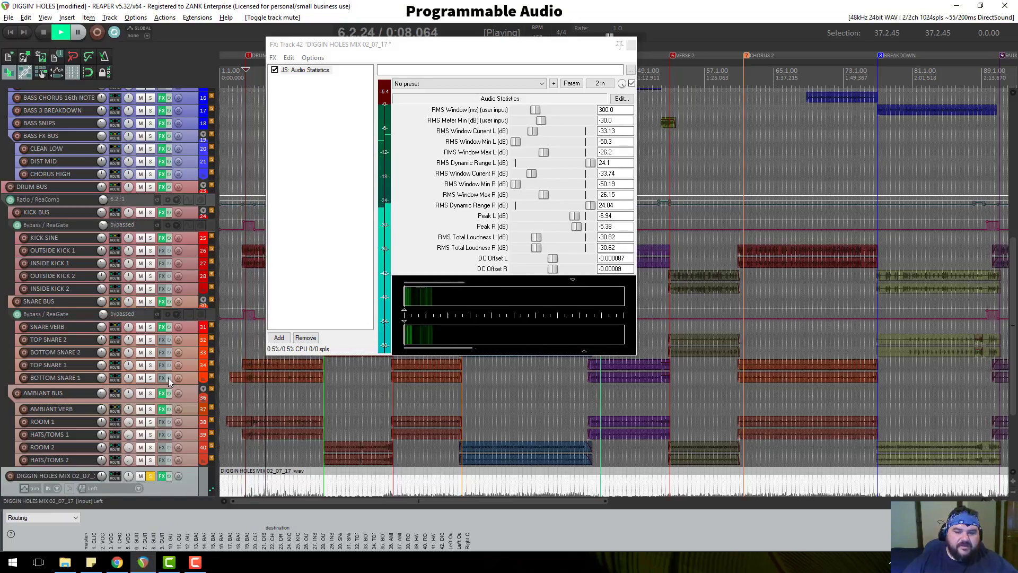
Read the Audio Statistics totals (about -31 dB RMS, peaks -6.9/-5.4 dB) and stop playback.
{"action": "scroll", "coordinate": [167, 378], "scroll_direction": "down", "scroll_amount": 3}
{"action": "scroll", "coordinate": [168, 377], "scroll_direction": "down", "scroll_amount": 1}
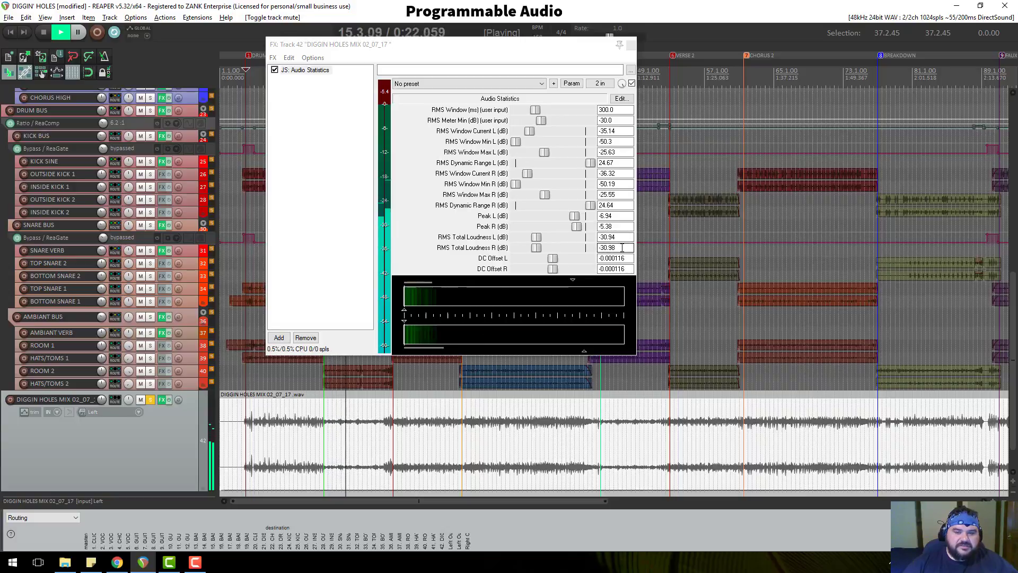
{"action": "key", "text": "space"}
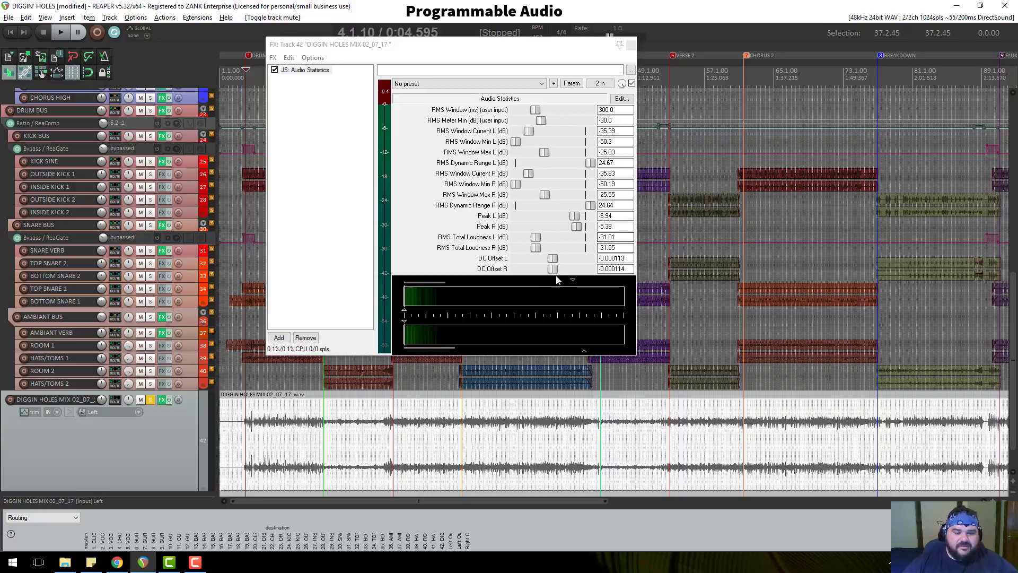
{"action": "scroll", "coordinate": [164, 425], "scroll_direction": "down", "scroll_amount": 1}
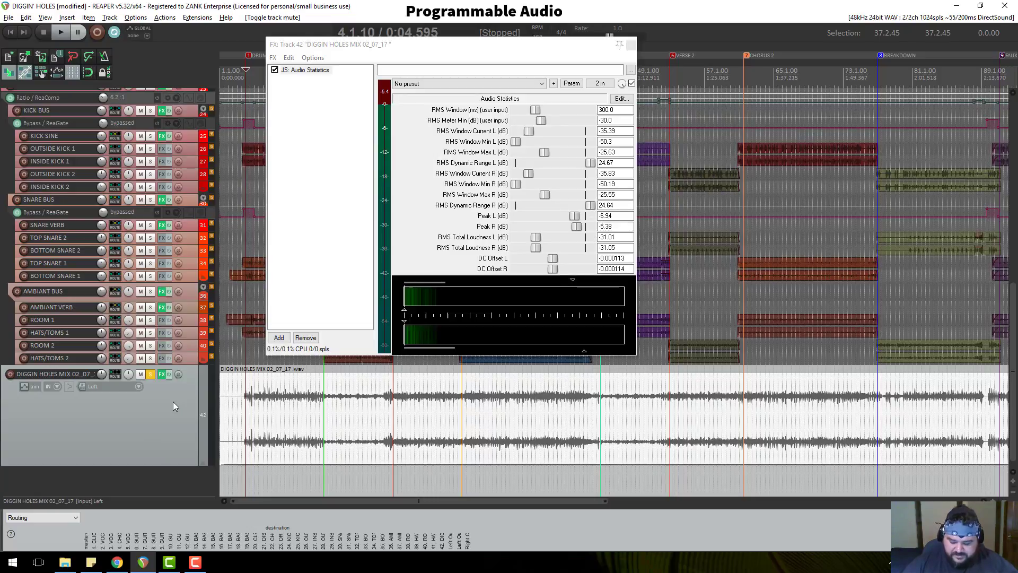
Open Calculator and try -31 + 16, which gives a wrong result of 47.
{"action": "key", "text": "XF86Calculator"}
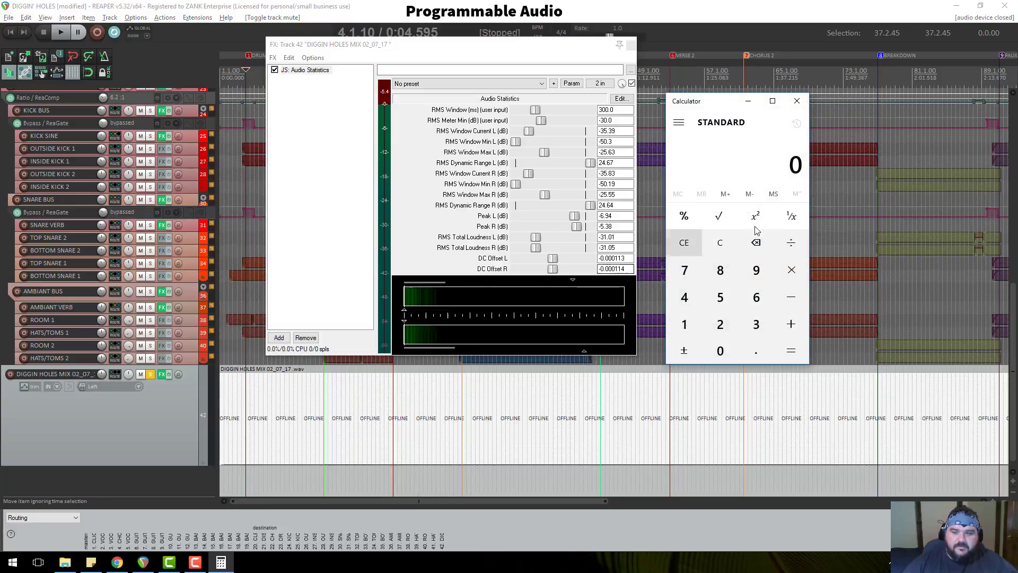
{"action": "left_click", "coordinate": [786, 297]}
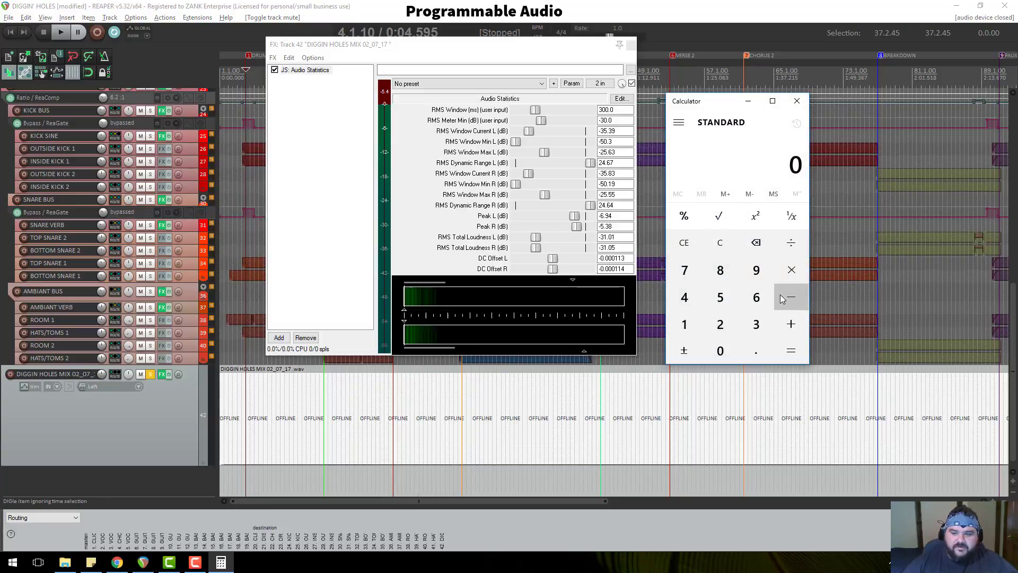
{"action": "left_click", "coordinate": [758, 325]}
{"action": "left_click", "coordinate": [684, 324]}
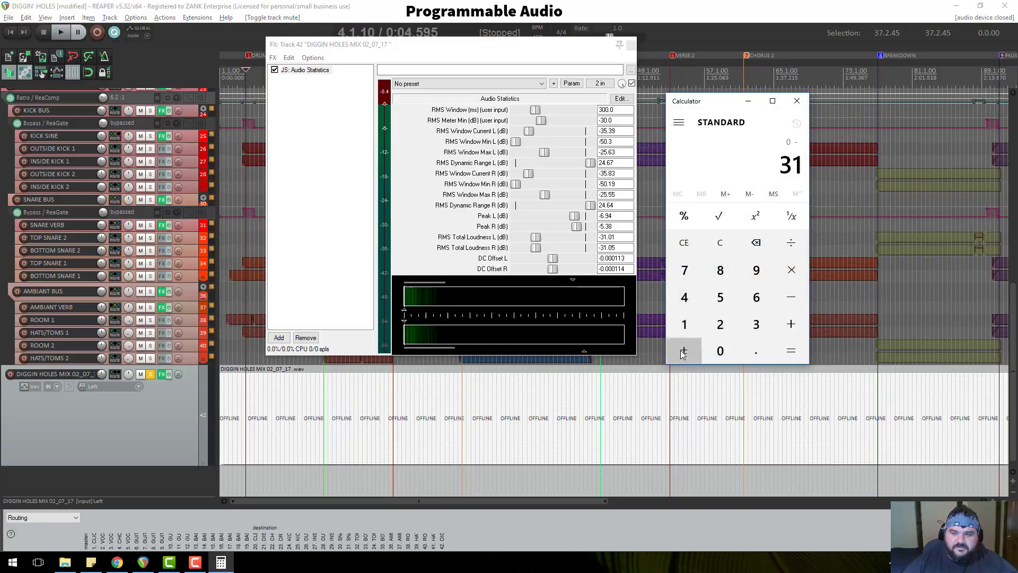
{"action": "left_click", "coordinate": [684, 351]}
{"action": "left_click", "coordinate": [790, 322]}
{"action": "left_click", "coordinate": [684, 324]}
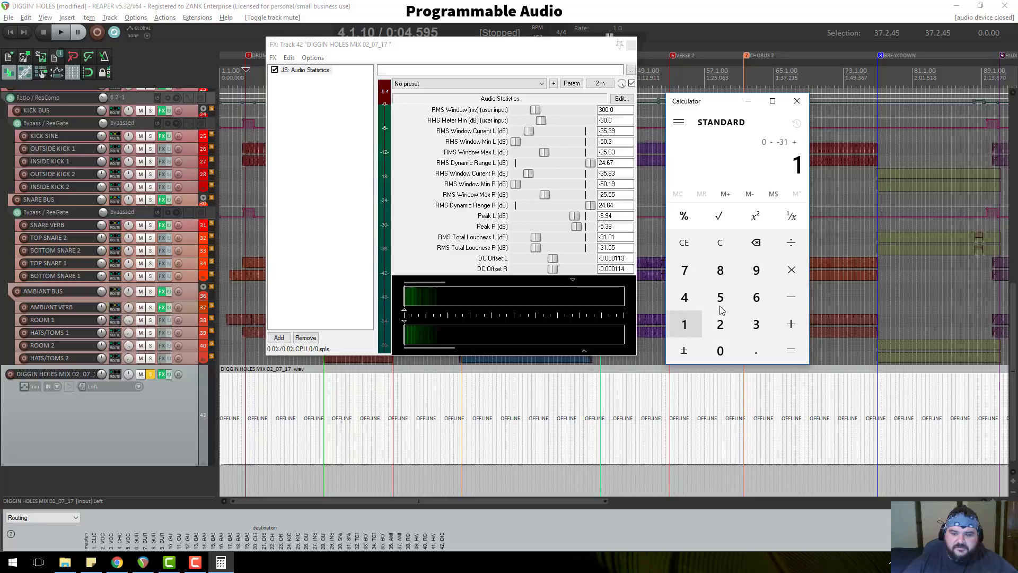
{"action": "left_click", "coordinate": [756, 297]}
{"action": "left_click", "coordinate": [786, 352]}
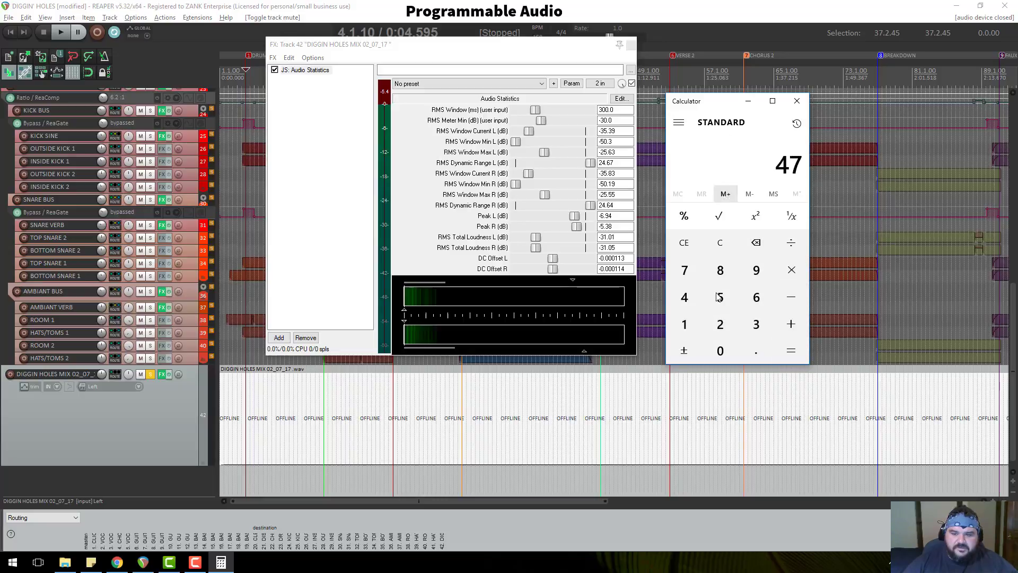
Clear and recompute -31 + 16 = -15, then close the Audio Statistics window in REAPER.
{"action": "left_click", "coordinate": [720, 243]}
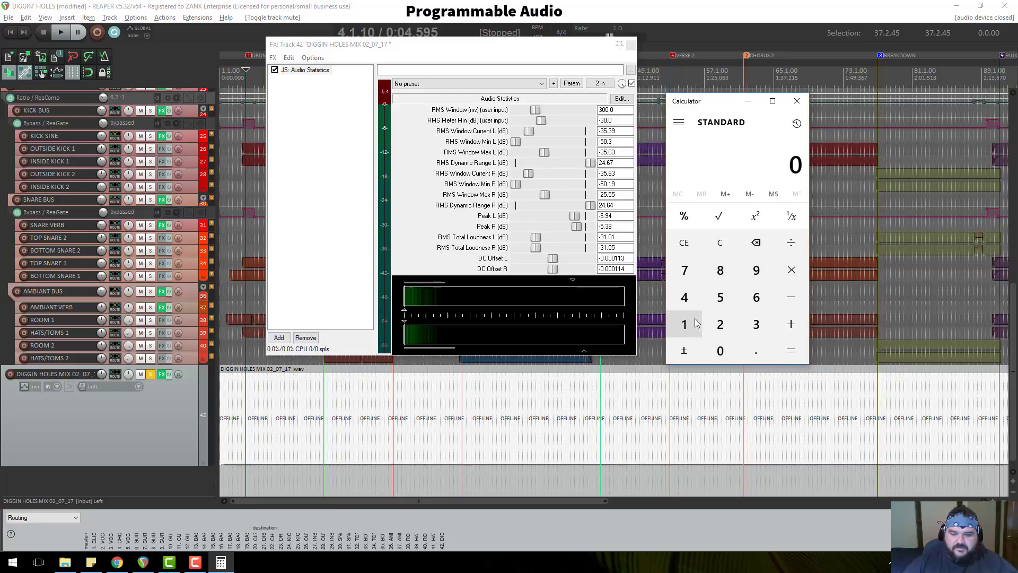
{"action": "left_click", "coordinate": [756, 324]}
{"action": "left_click", "coordinate": [685, 324]}
{"action": "left_click", "coordinate": [685, 351]}
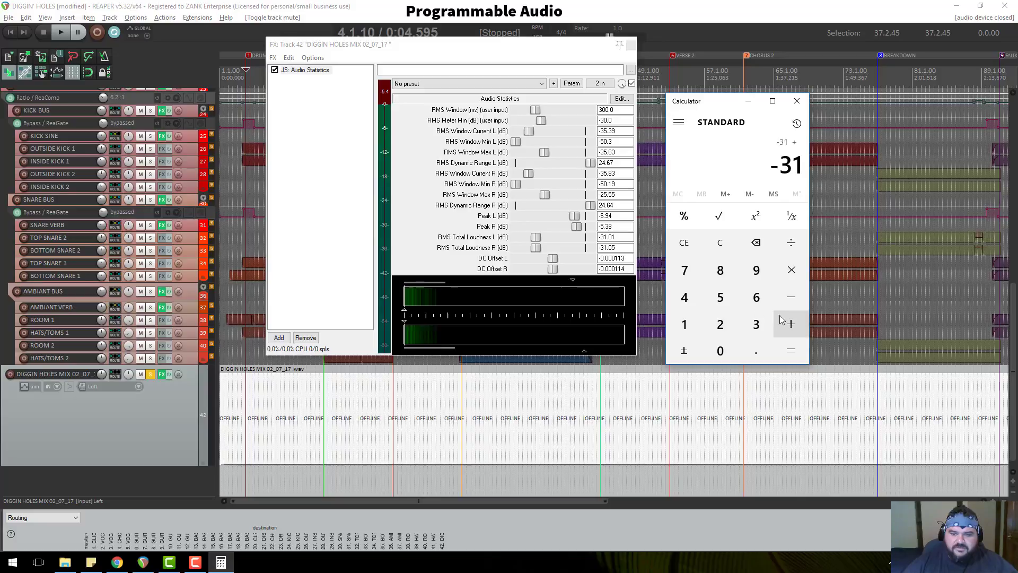
{"action": "left_click", "coordinate": [685, 324]}
{"action": "left_click", "coordinate": [756, 297]}
{"action": "left_click", "coordinate": [794, 350]}
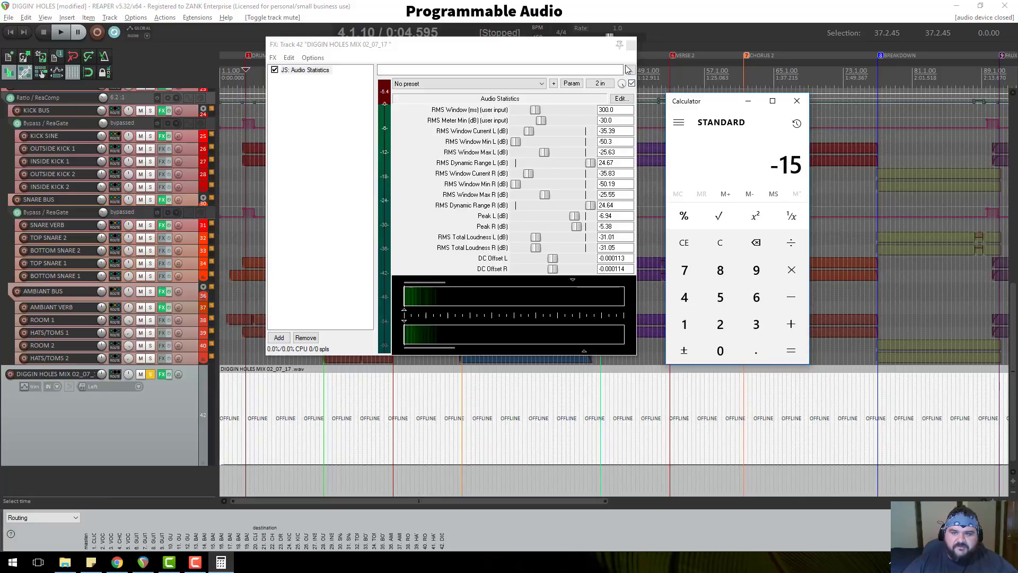
{"action": "left_click", "coordinate": [164, 374]}
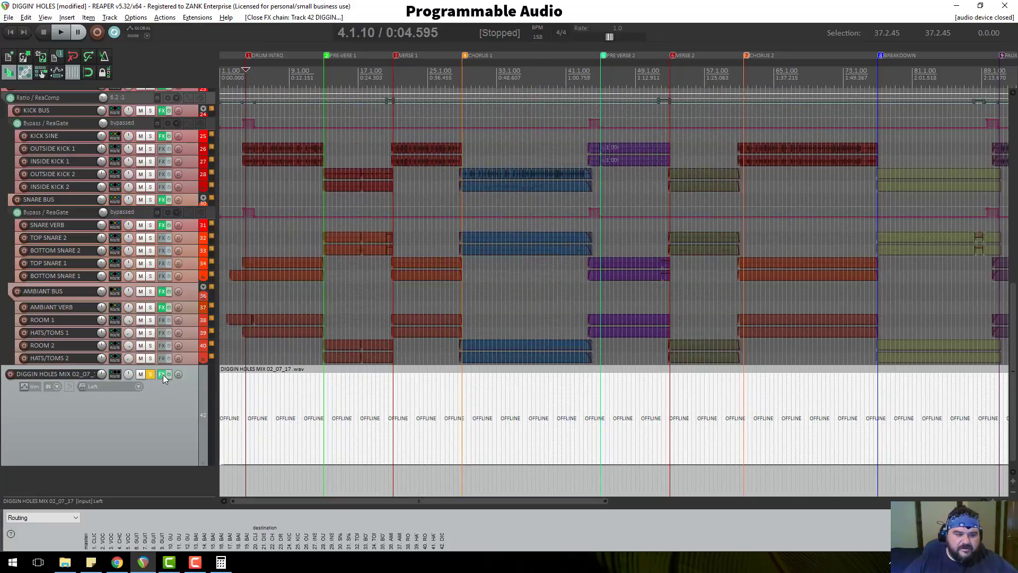
Reopen the mix track's FX chain and add JS: Master Limiter.
{"action": "left_click", "coordinate": [163, 374]}
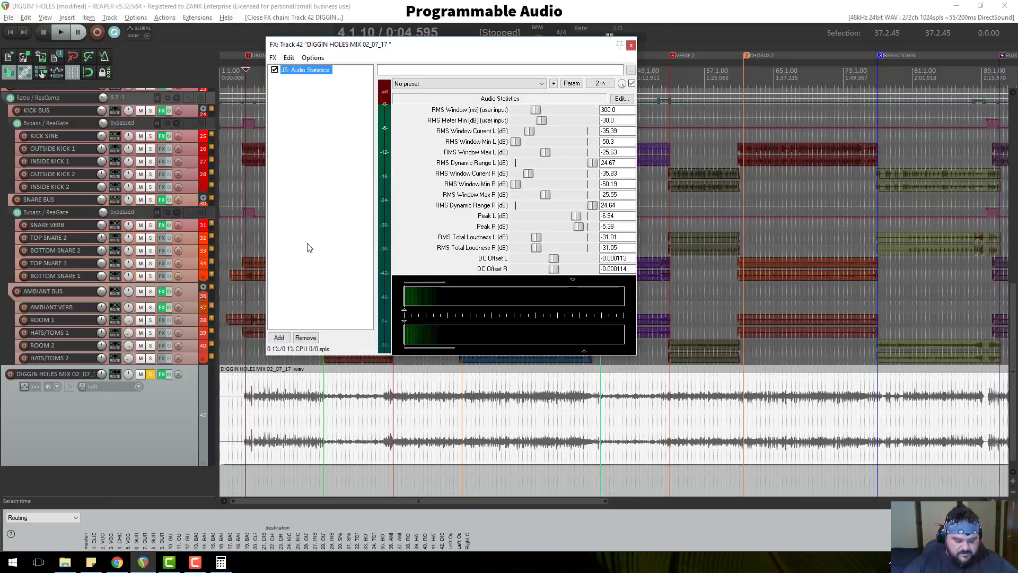
{"action": "left_click", "coordinate": [280, 339]}
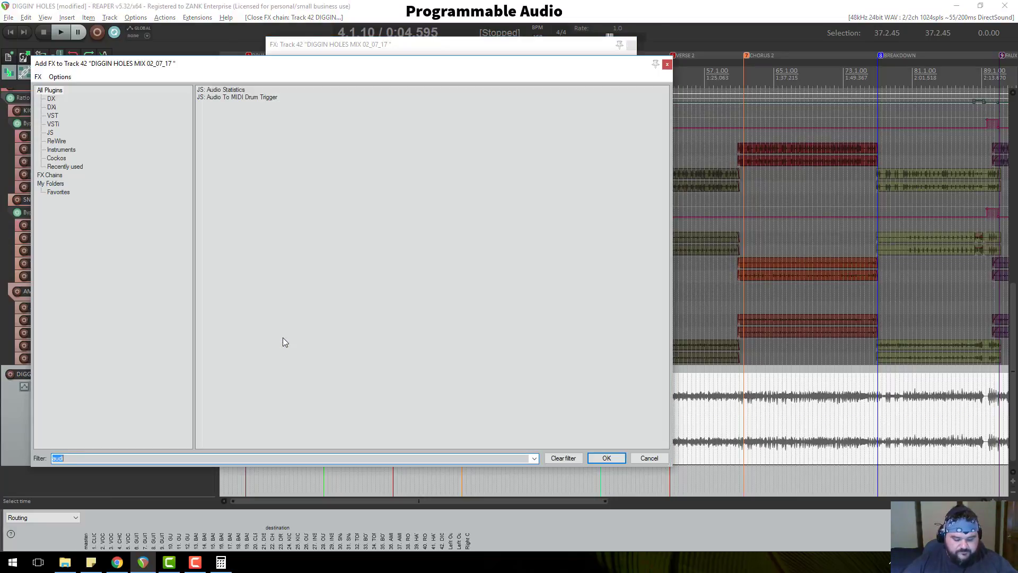
{"action": "type", "text": "ilkm"}
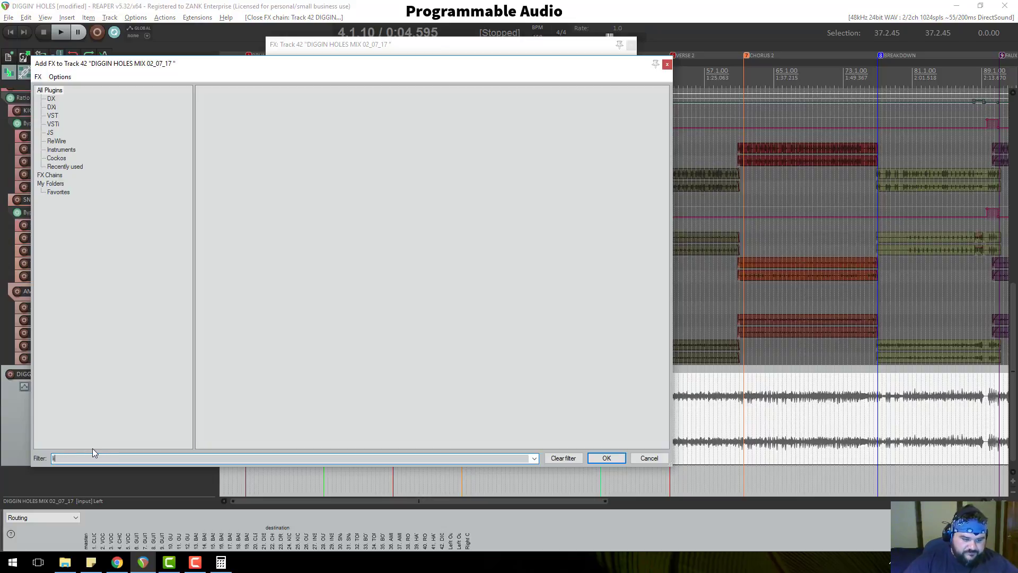
{"action": "type", "text": "im"}
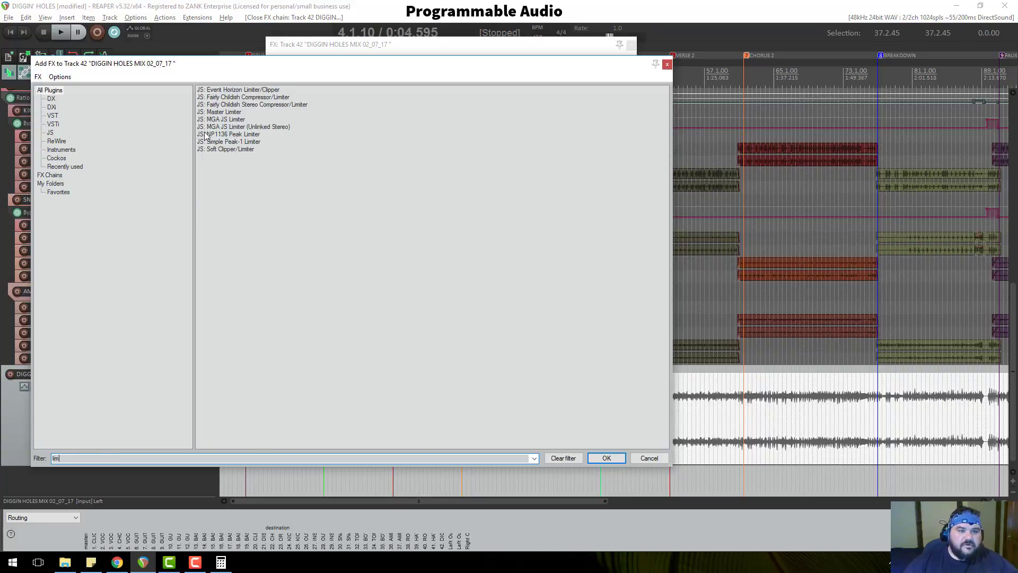
{"action": "double_click", "coordinate": [219, 113]}
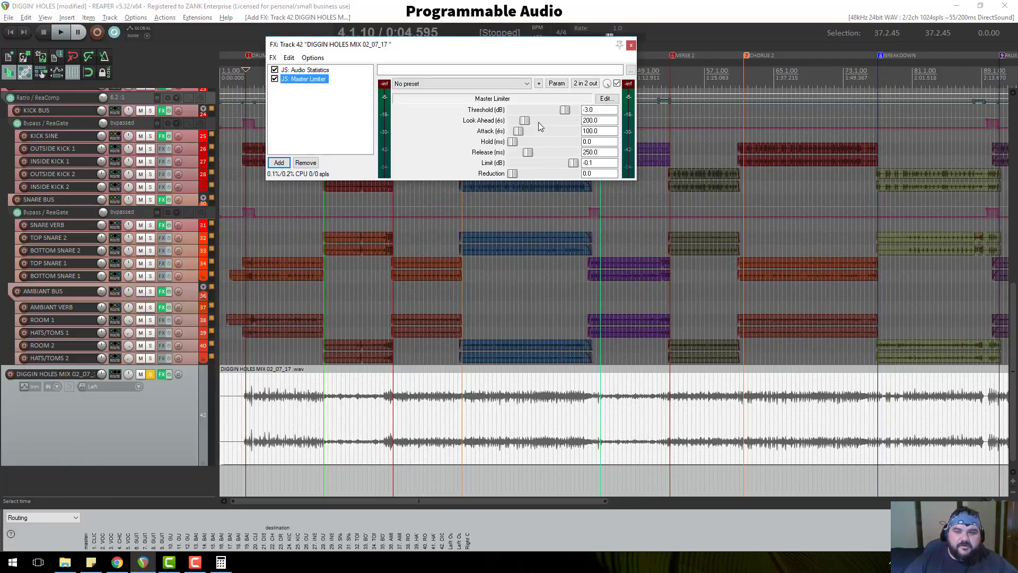
Set the limiter Threshold to -15 dB and Limit to -0.3 dB, then preview playback.
{"action": "left_click_drag", "start_coordinate": [564, 111], "coordinate": [530, 109]}
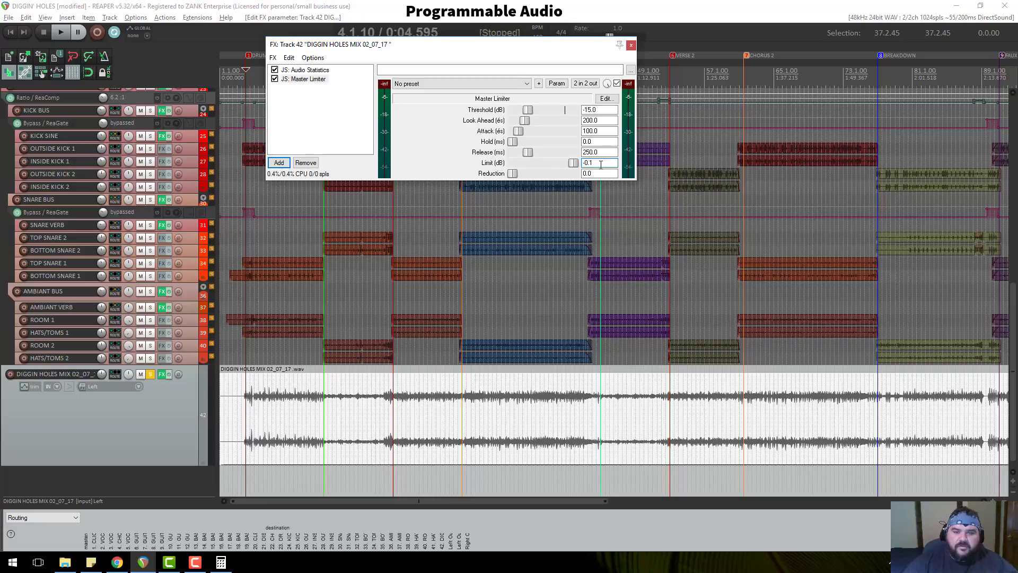
{"action": "key", "text": "BackSpace"}
{"action": "key", "text": "BackSpace"}
{"action": "key", "text": "space"}
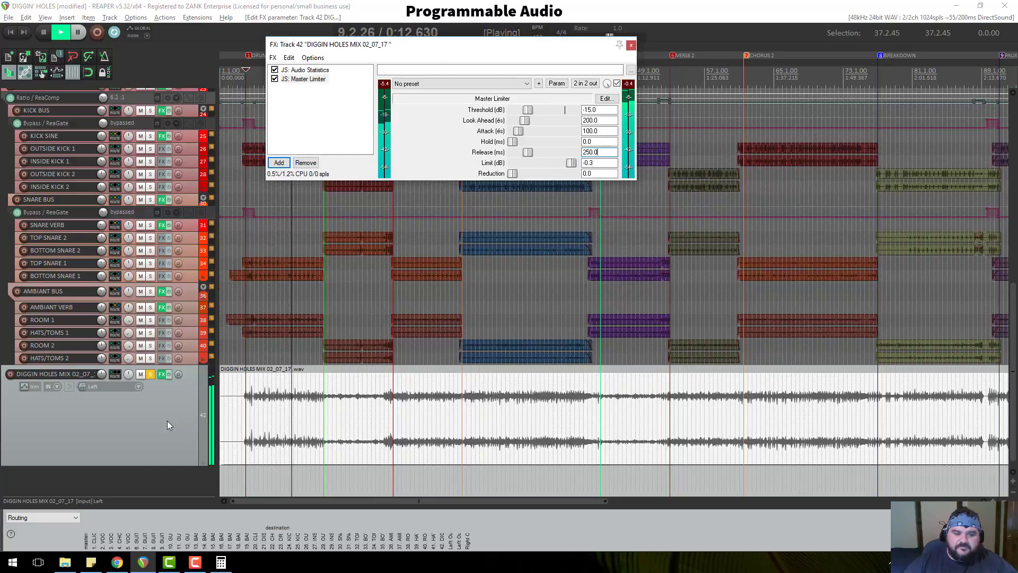
{"action": "key", "text": "space"}
{"action": "left_click", "coordinate": [279, 162]}
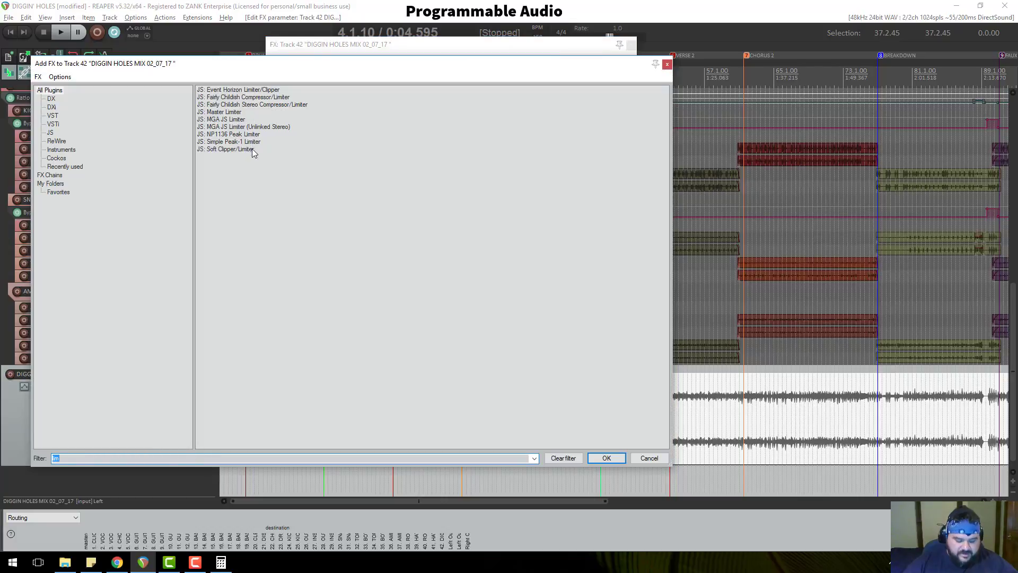
{"action": "type", "text": "rea"}
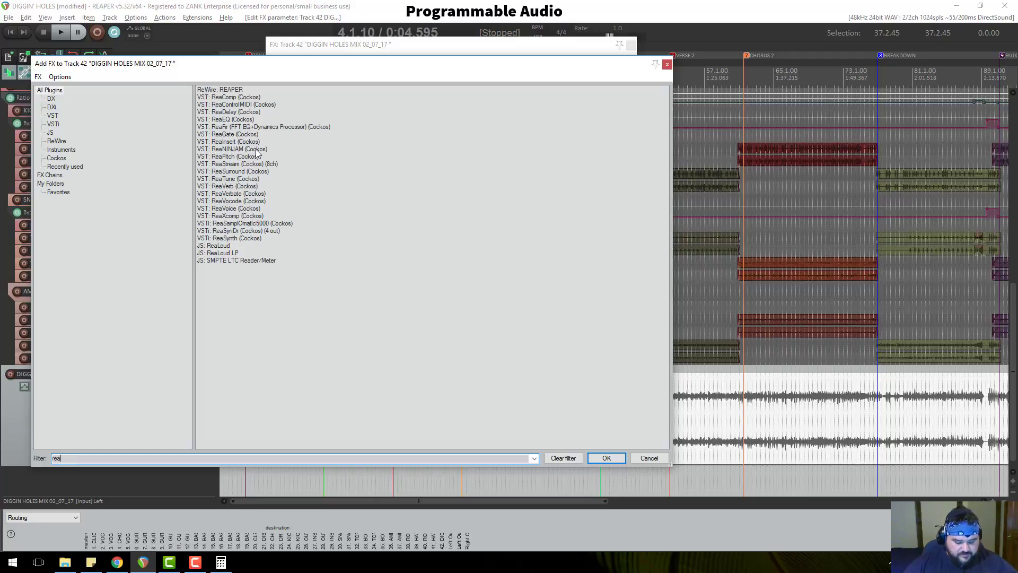
{"action": "type", "text": "x"}
{"action": "double_click", "coordinate": [258, 90]}
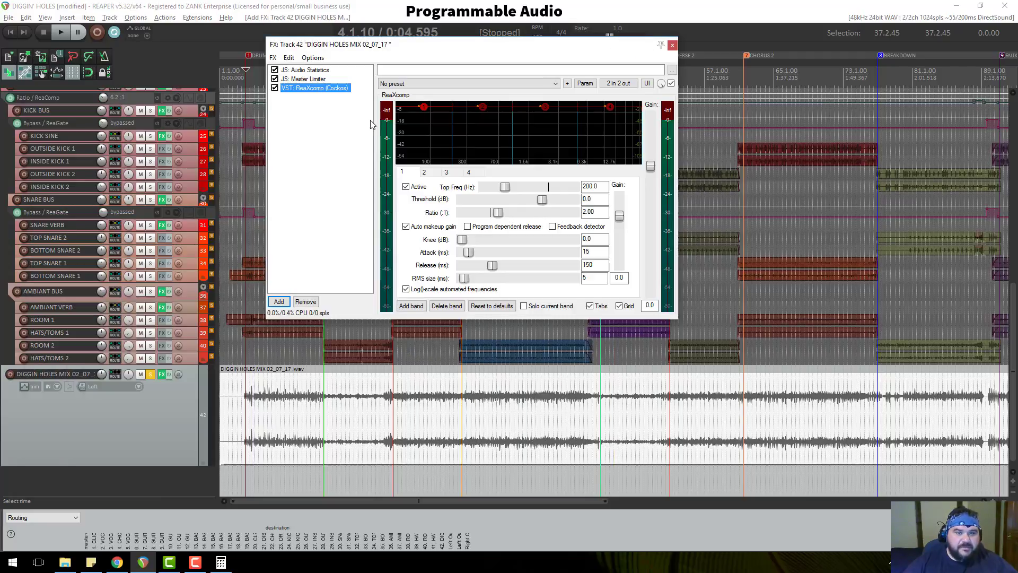
{"action": "key", "text": "space"}
{"action": "left_click", "coordinate": [414, 85]}
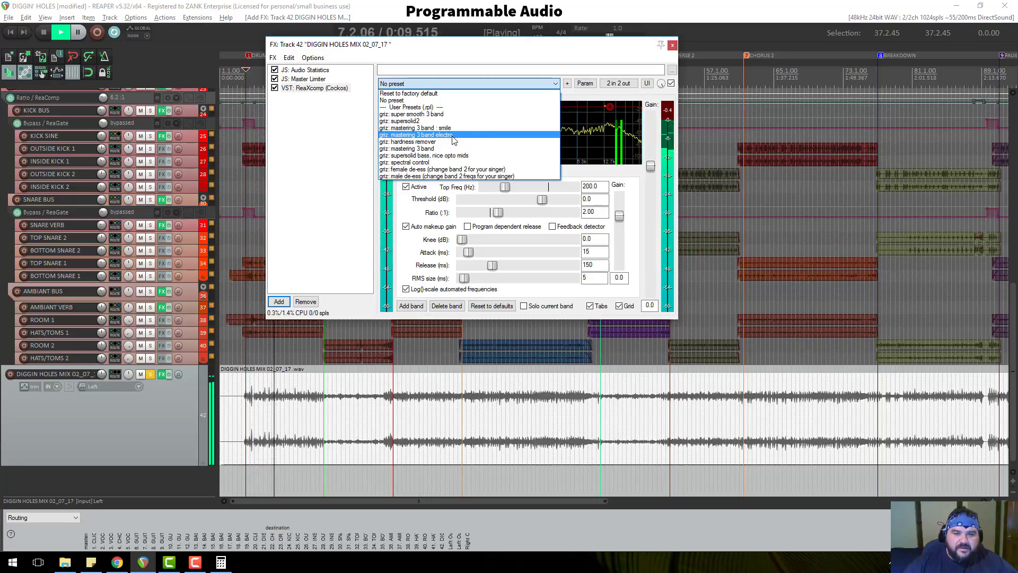
{"action": "left_click", "coordinate": [476, 136]}
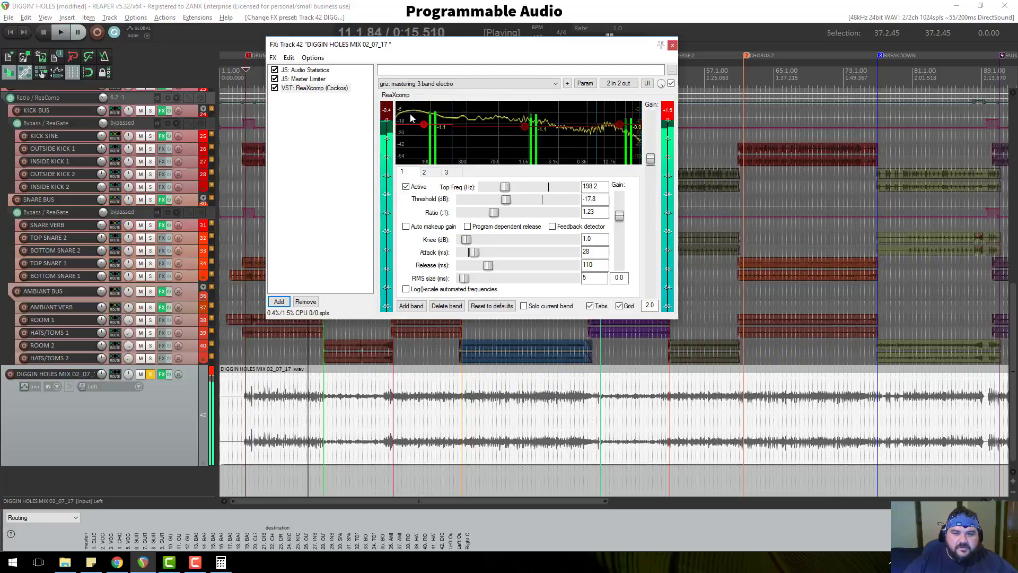
{"action": "key", "text": "space"}
{"action": "left_click_drag", "start_coordinate": [310, 88], "coordinate": [313, 79]}
{"action": "key", "text": "space"}
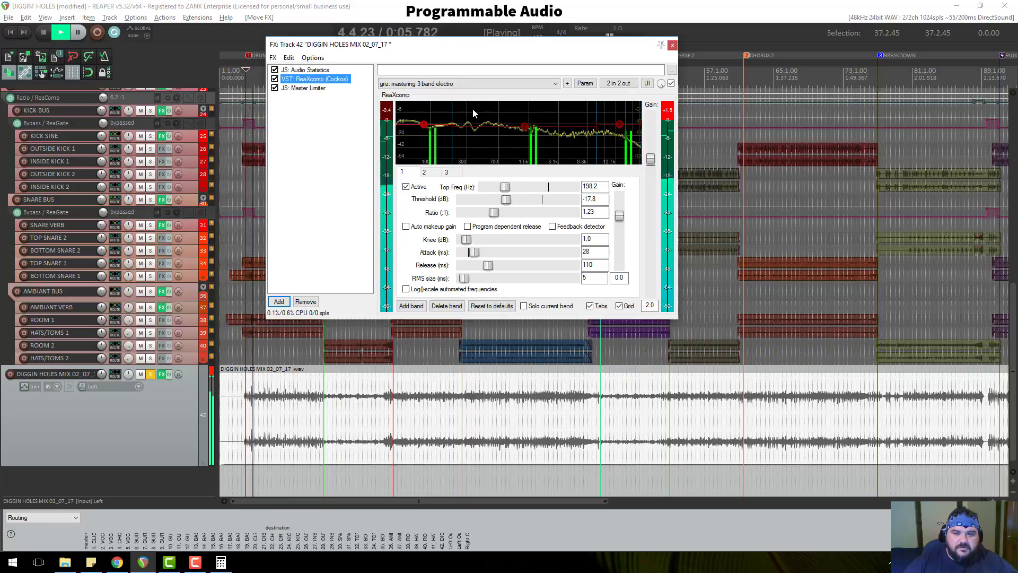
{"action": "left_click", "coordinate": [668, 115]}
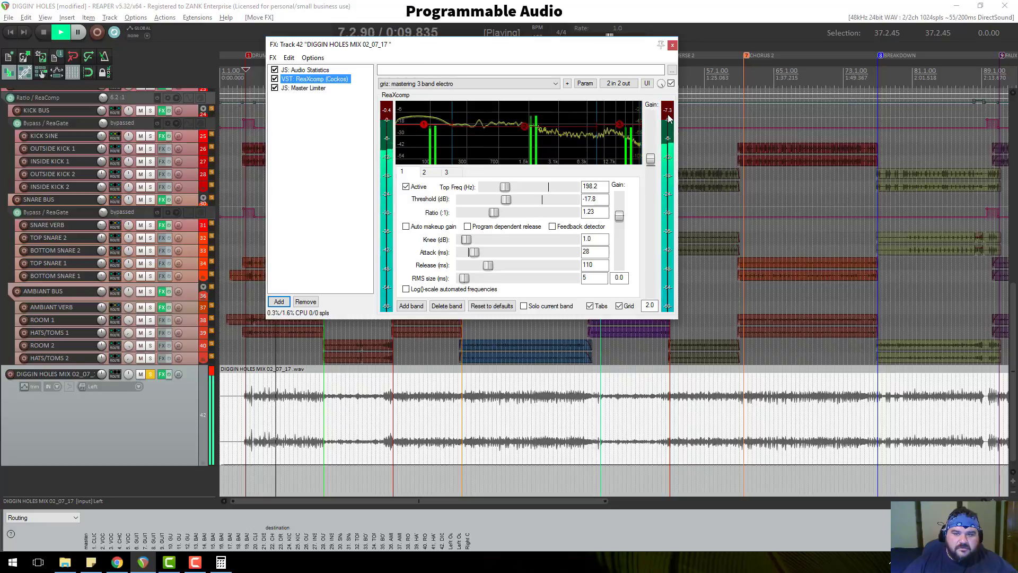
{"action": "key", "text": "space"}
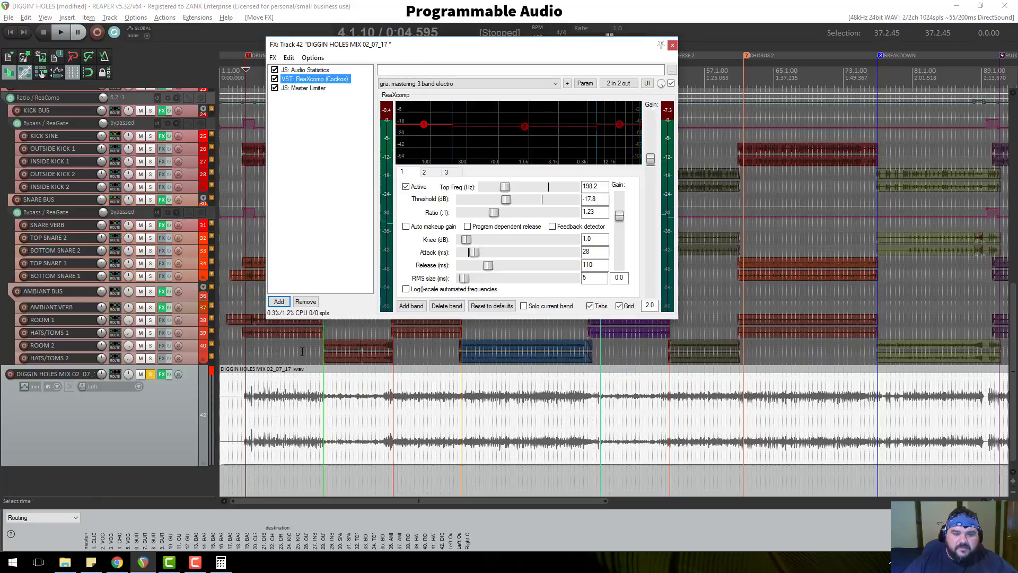
{"action": "key", "text": "space"}
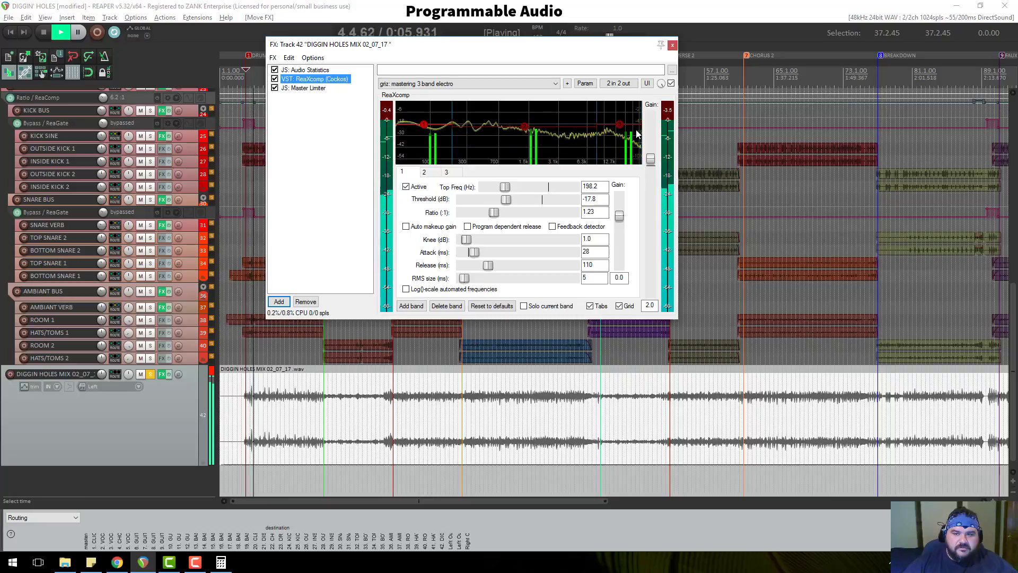
{"action": "key", "text": "space"}
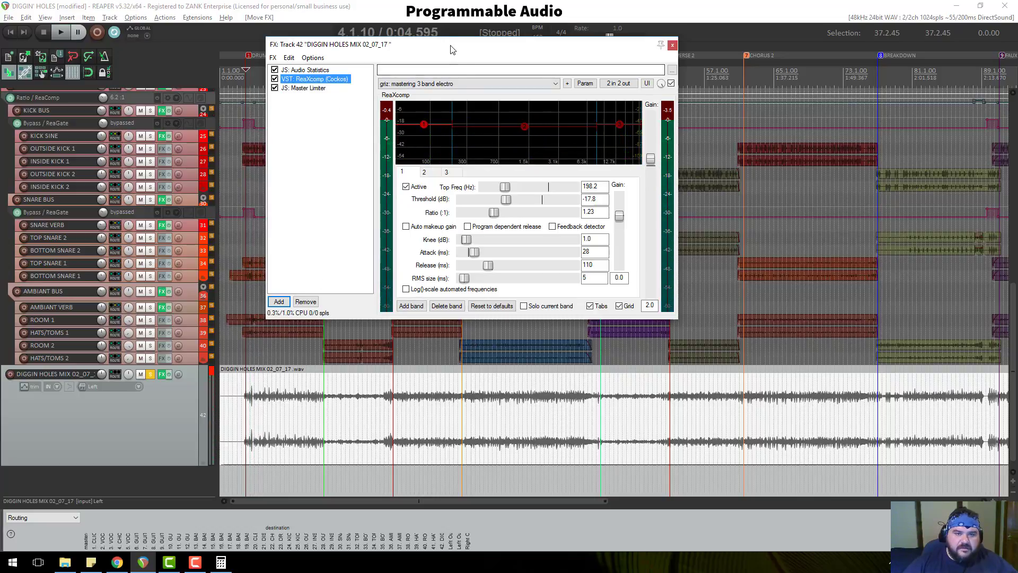
{"action": "left_click_drag", "start_coordinate": [451, 50], "coordinate": [466, 95]}
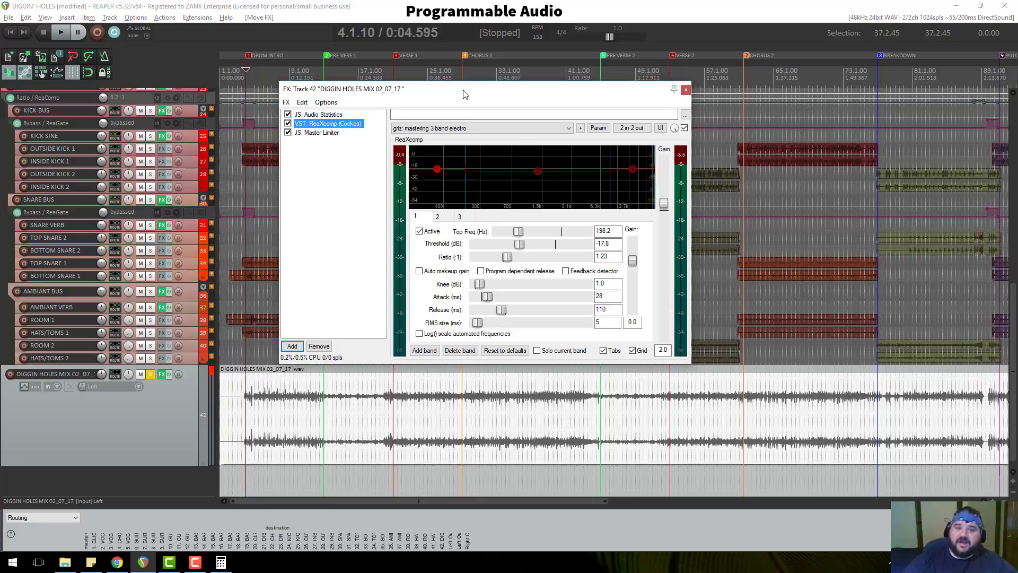
{"action": "left_click_drag", "start_coordinate": [452, 94], "coordinate": [409, 86]}
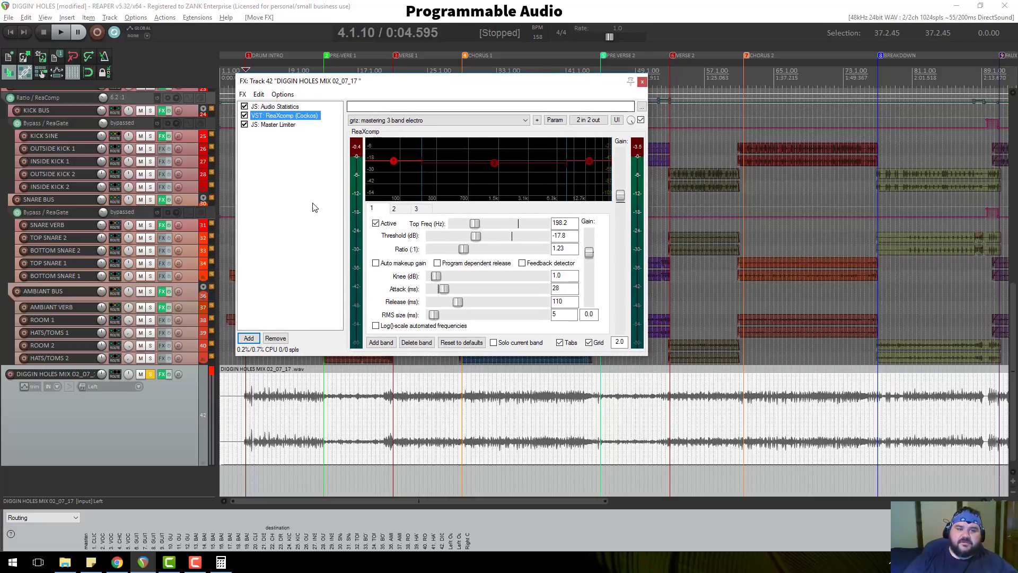
Add ReaComp ahead of ReaXcomp and load its 'stock - Master Bus Glue' preset.
{"action": "left_click", "coordinate": [249, 338]}
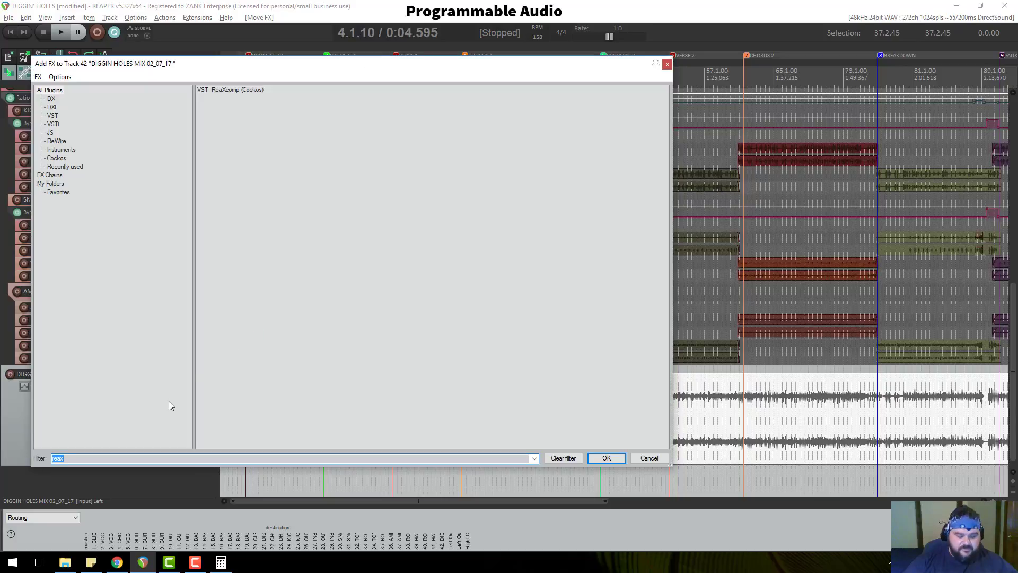
{"action": "type", "text": "reac"}
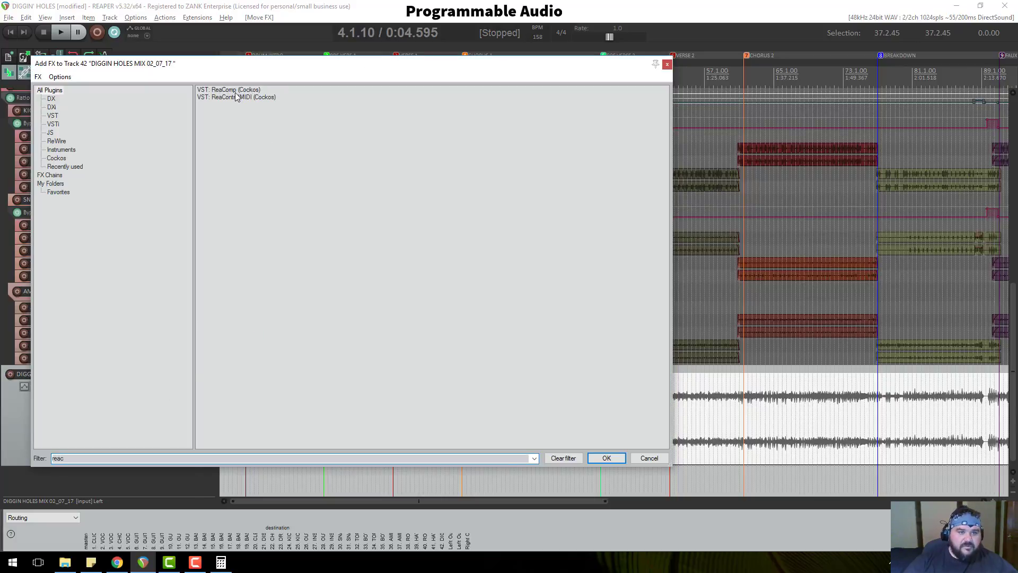
{"action": "double_click", "coordinate": [229, 90]}
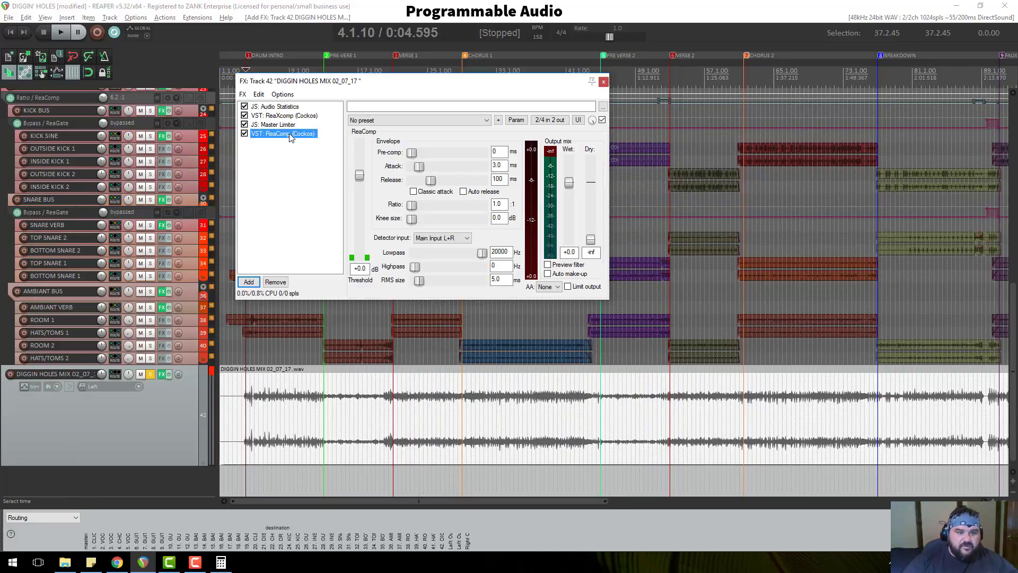
{"action": "left_click_drag", "start_coordinate": [286, 113], "coordinate": [286, 116]}
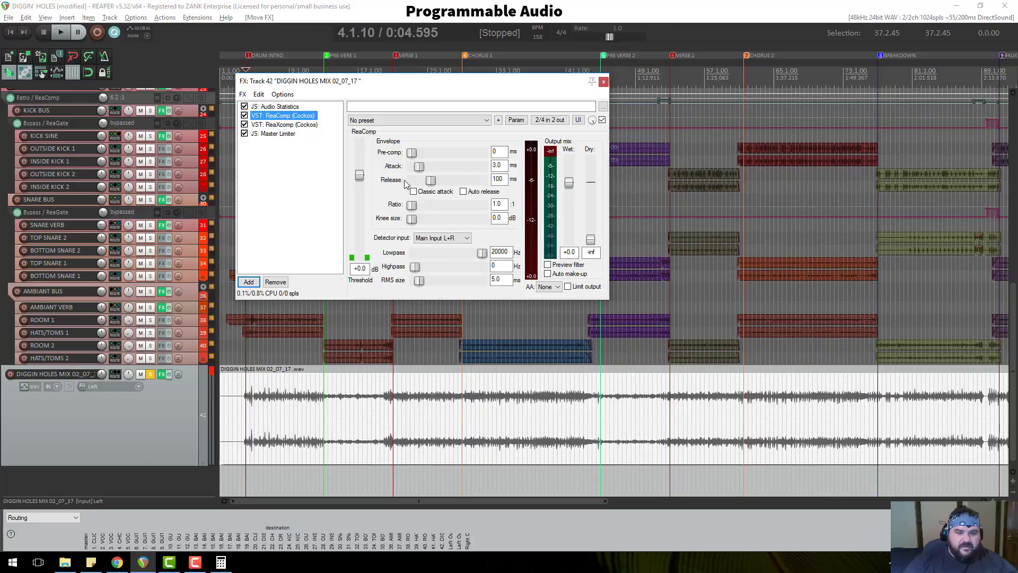
{"action": "left_click", "coordinate": [394, 121]}
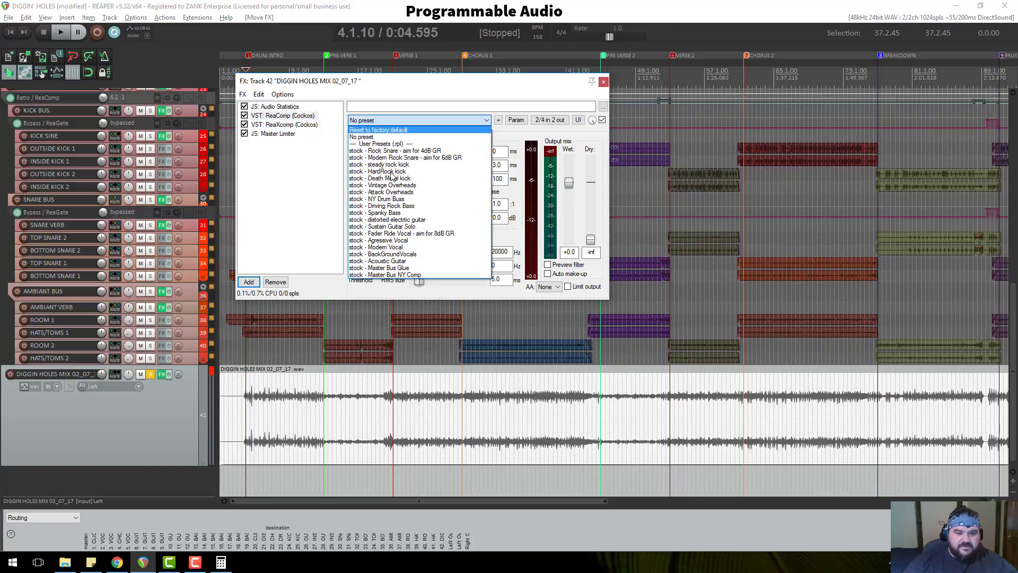
{"action": "left_click", "coordinate": [399, 269]}
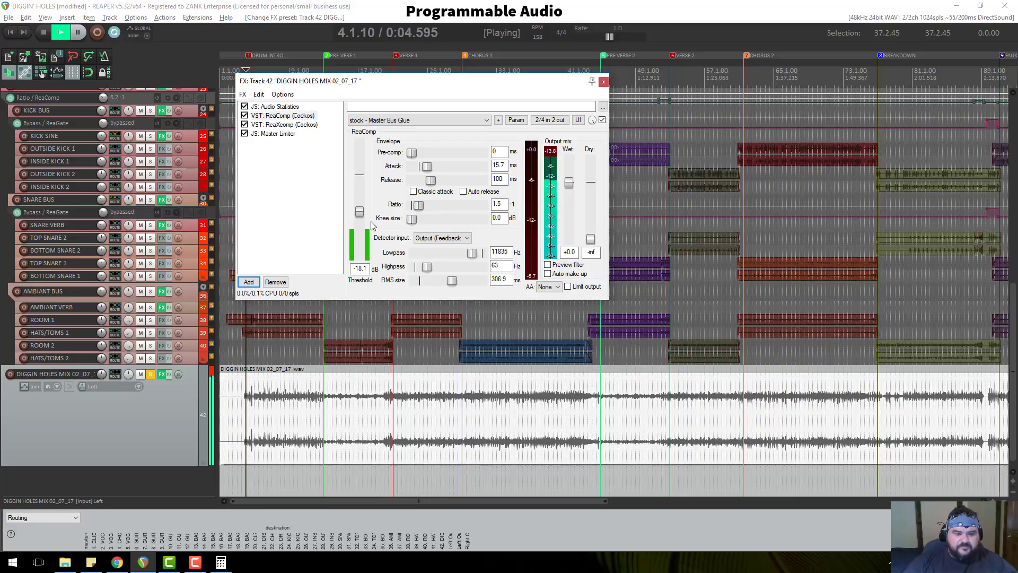
Set ReaComp threshold to -35.2 dB, ratio 1.25:1 and 4x anti-aliasing.
{"action": "left_click_drag", "start_coordinate": [359, 212], "coordinate": [360, 227]}
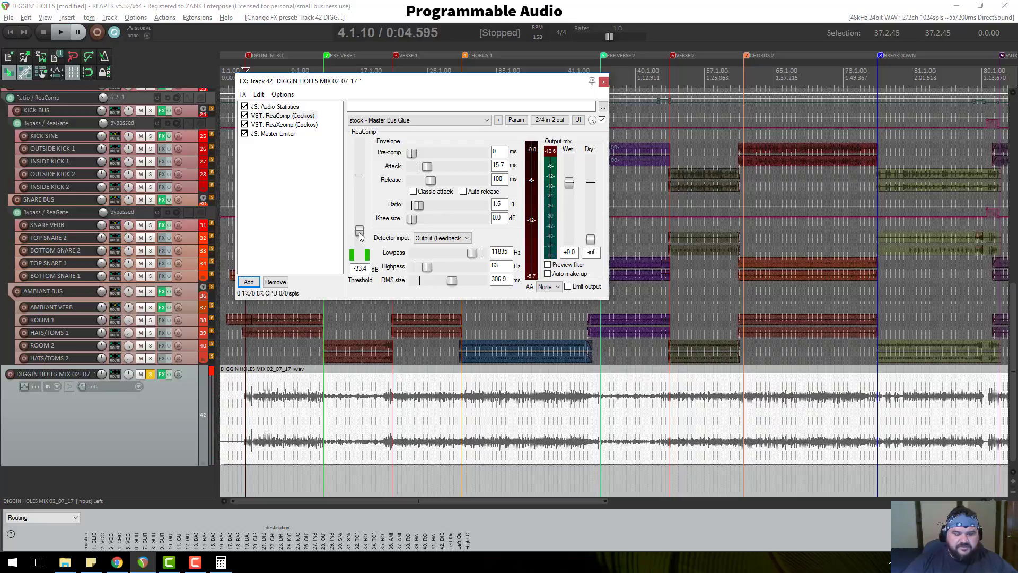
{"action": "key", "text": "space"}
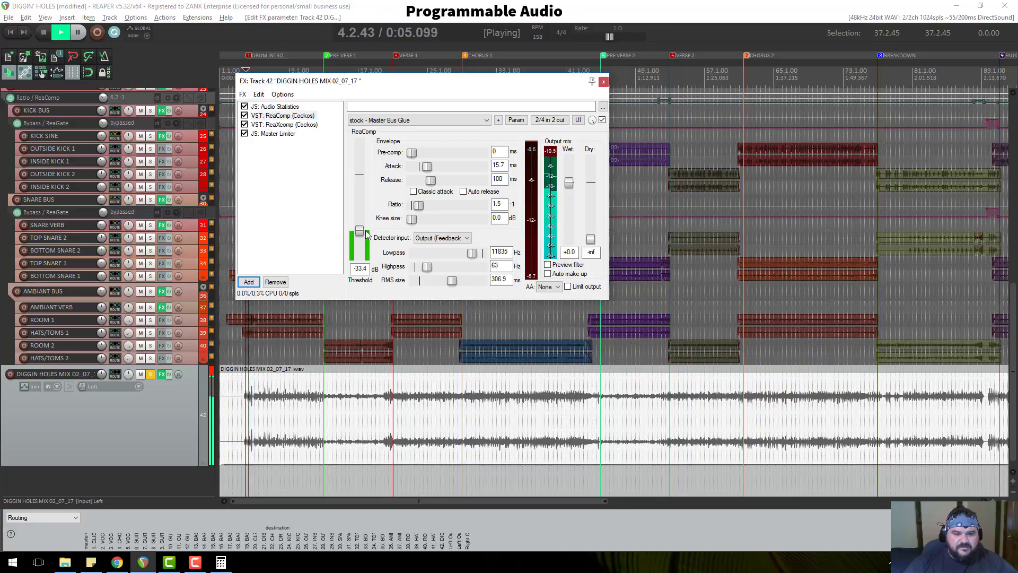
{"action": "left_click_drag", "start_coordinate": [359, 232], "coordinate": [376, 233]}
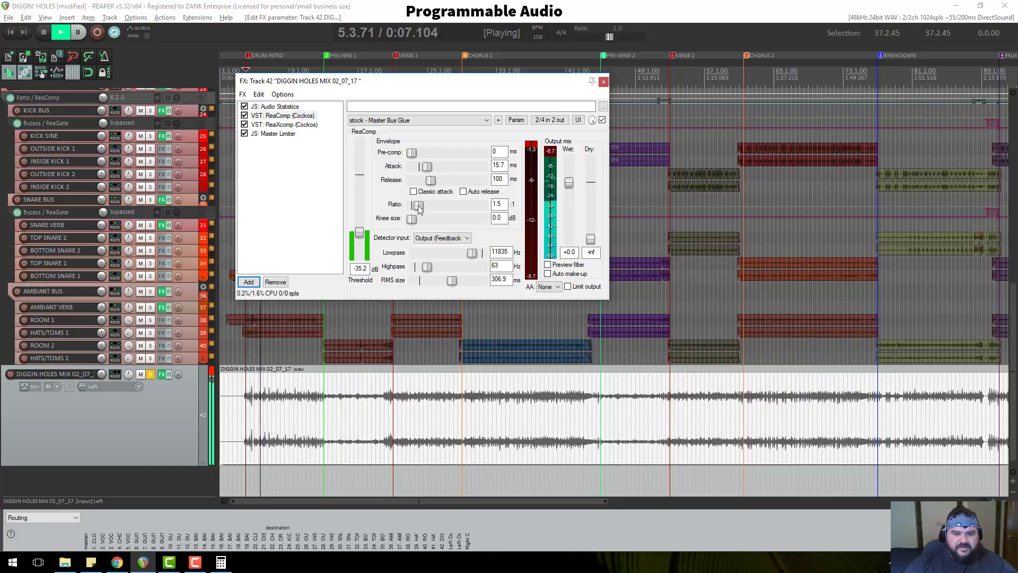
{"action": "key", "text": "BackSpace"}
{"action": "type", "text": "25"}
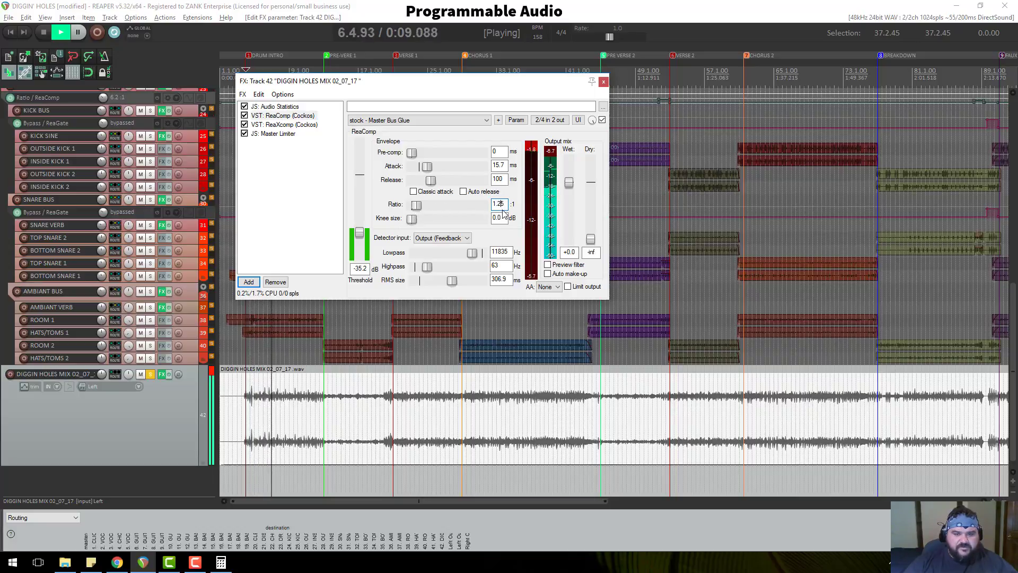
{"action": "left_click", "coordinate": [502, 218]}
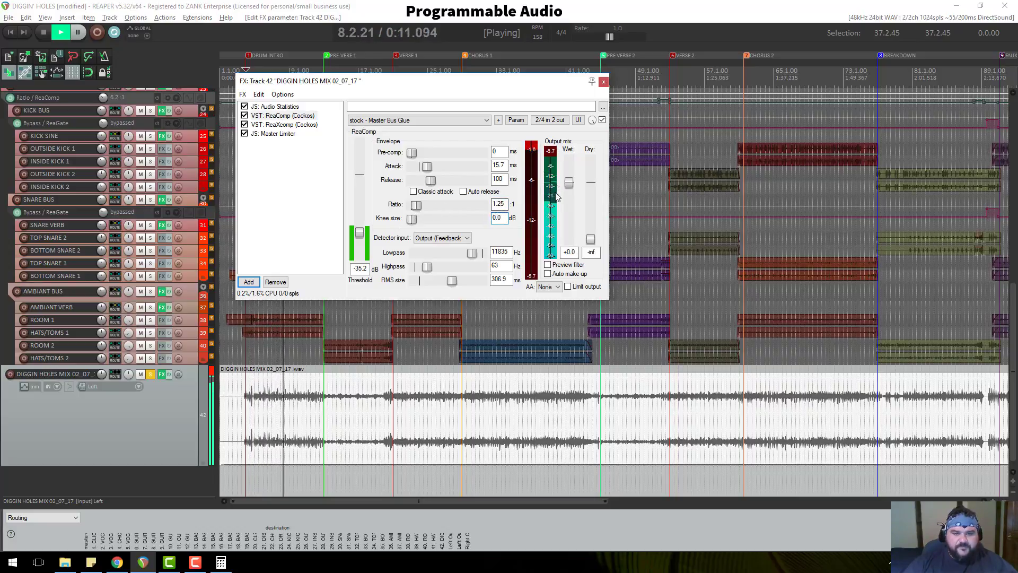
{"action": "left_click", "coordinate": [551, 286]}
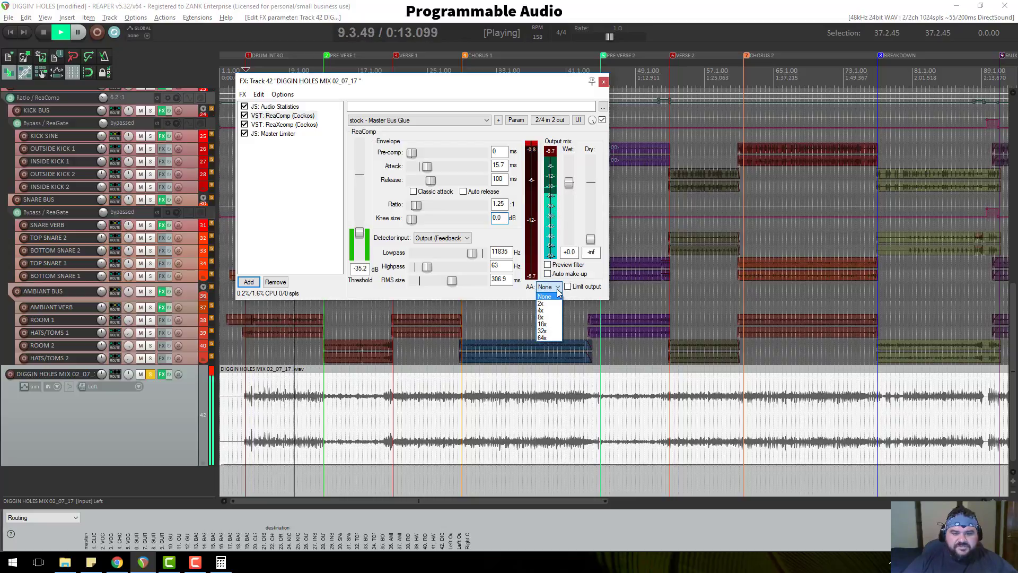
{"action": "left_click", "coordinate": [549, 310]}
{"action": "key", "text": "space"}
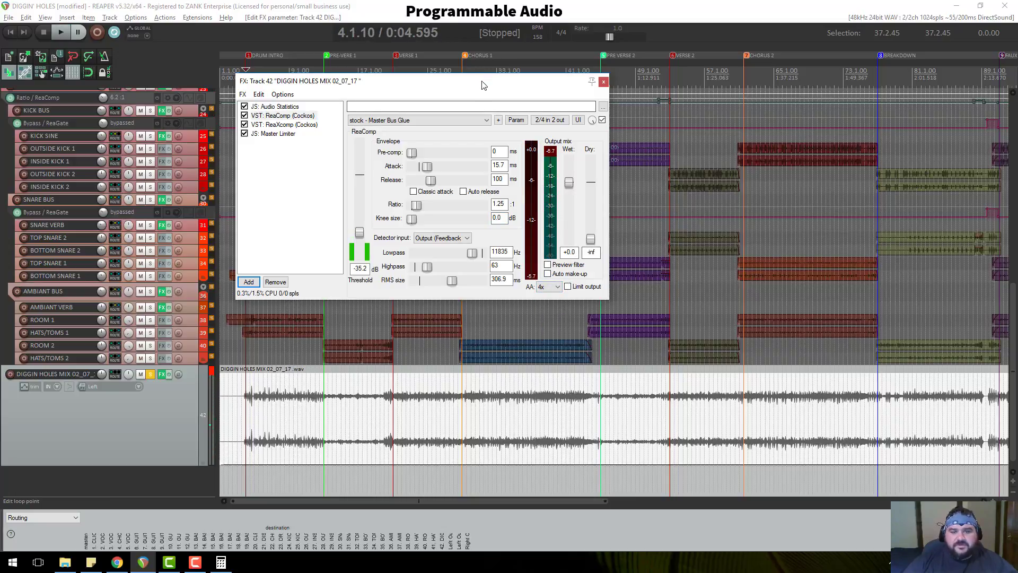
Audition the compressed mix, then close the FX chain.
{"action": "left_click_drag", "start_coordinate": [483, 88], "coordinate": [530, 113]}
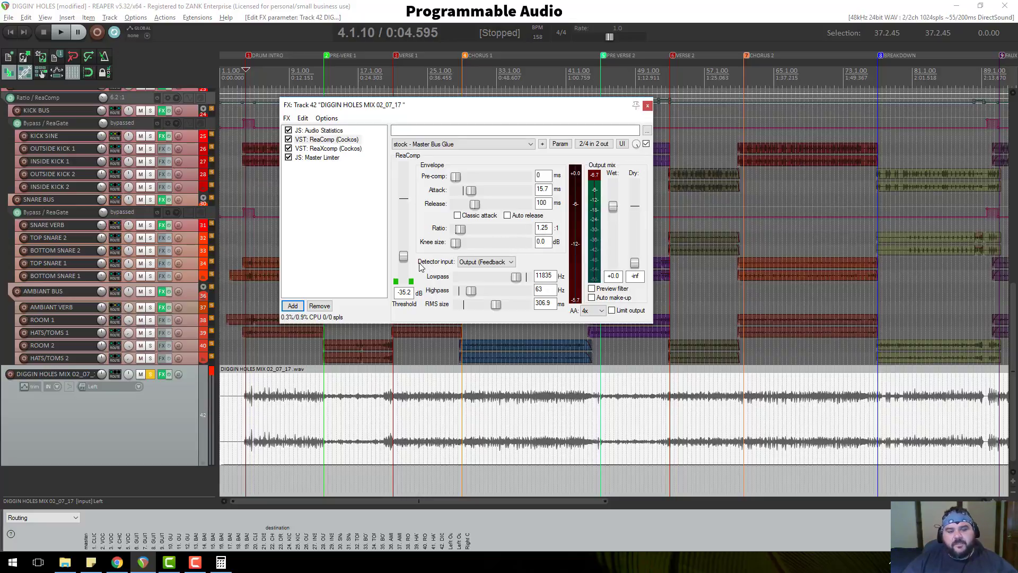
{"action": "key", "text": "space"}
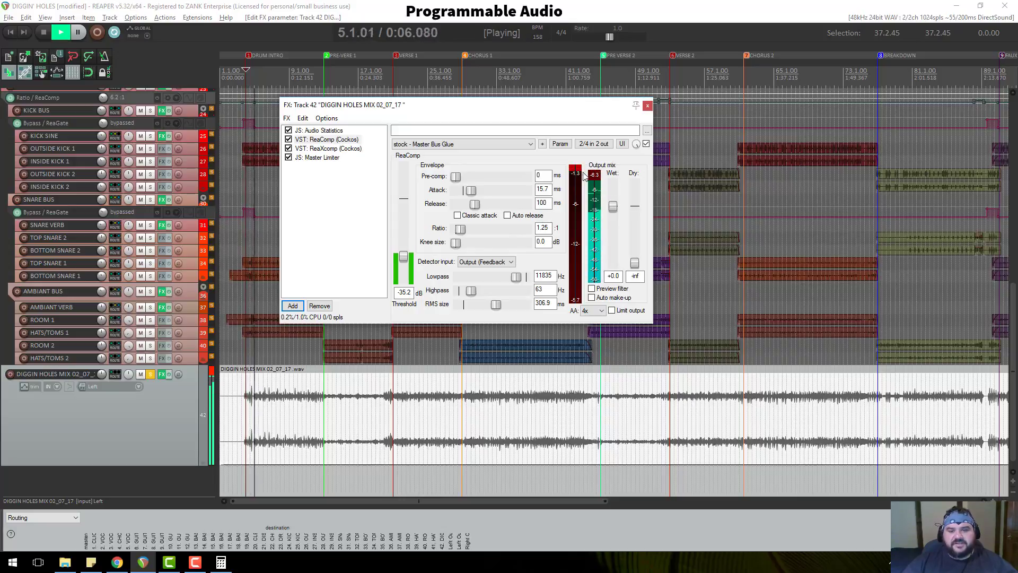
{"action": "left_click_drag", "start_coordinate": [530, 105], "coordinate": [383, 86]}
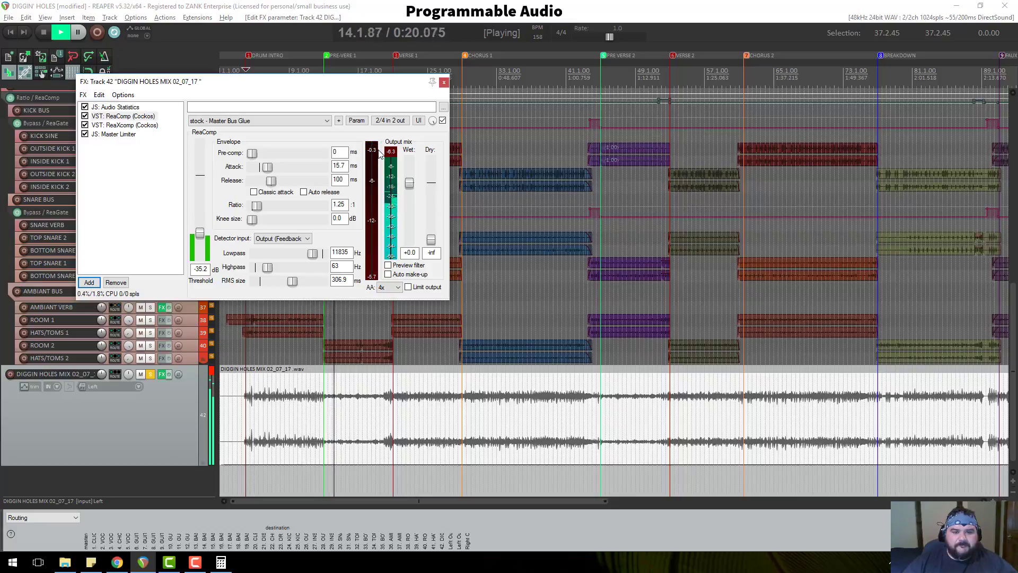
{"action": "key", "text": "space"}
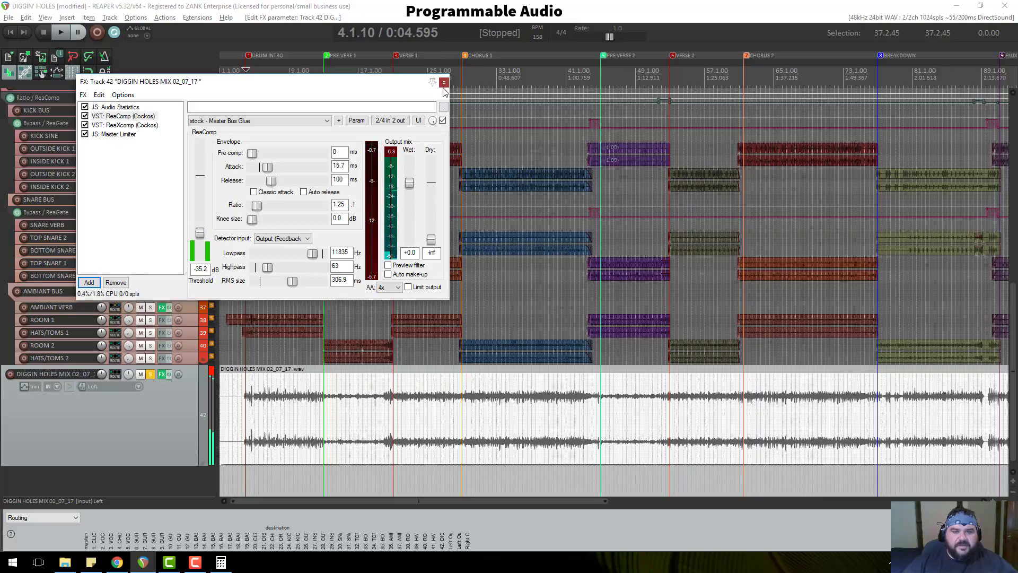
{"action": "left_click", "coordinate": [444, 83]}
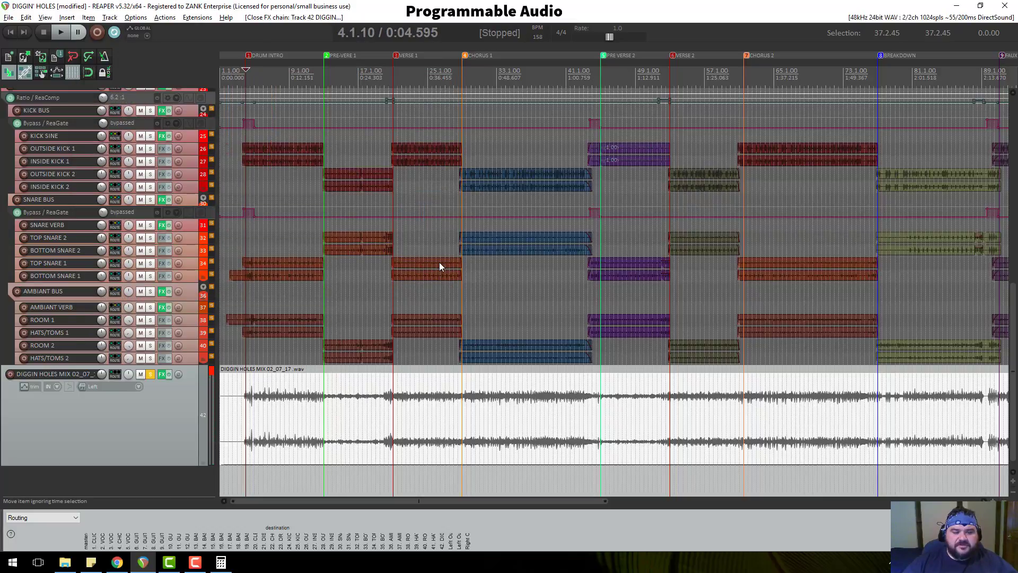
Undo an accidental track reorder and resize the mix track.
{"action": "scroll", "coordinate": [179, 399], "scroll_direction": "down", "scroll_amount": 1}
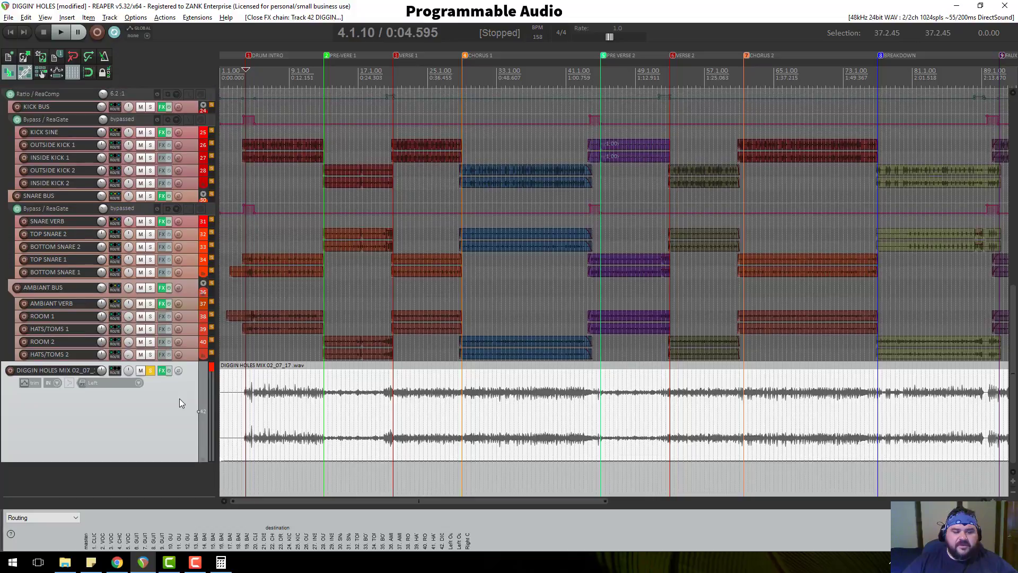
{"action": "scroll", "coordinate": [399, 444], "scroll_direction": "down", "scroll_amount": 3}
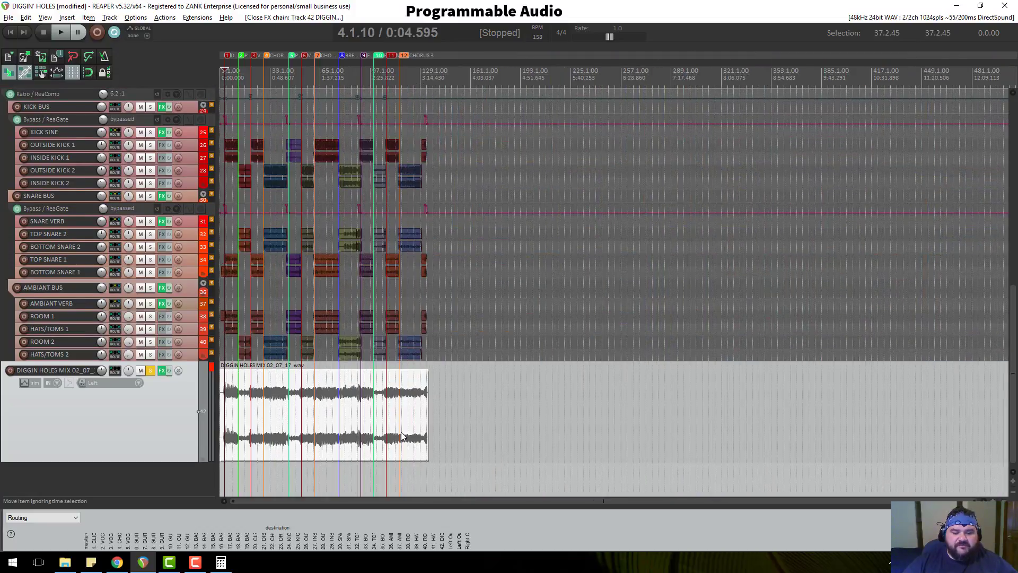
{"action": "scroll", "coordinate": [382, 422], "scroll_direction": "up", "scroll_amount": 5}
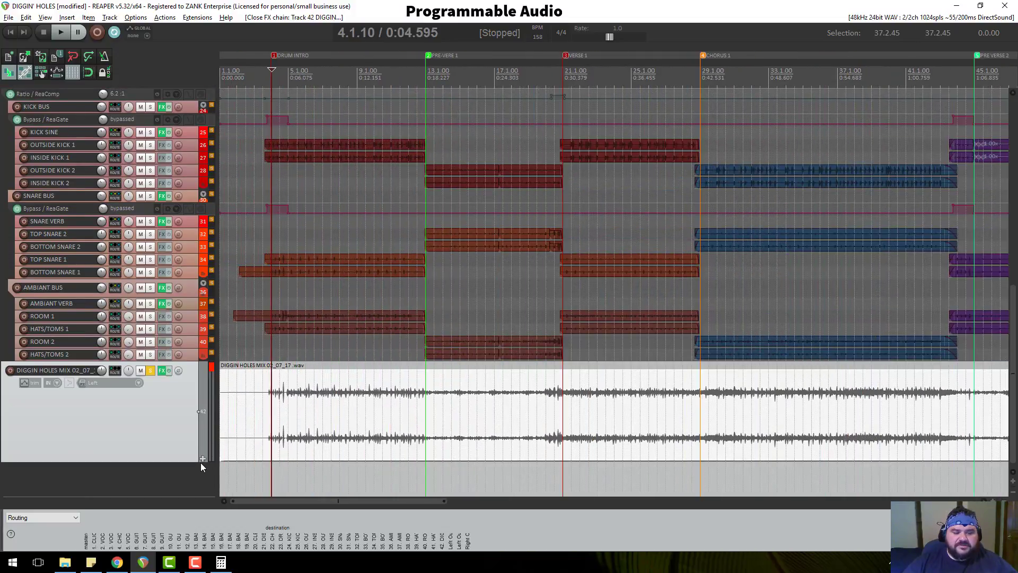
{"action": "mouse_move", "coordinate": [190, 461]}
{"action": "left_mouse_down"}
{"action": "mouse_move", "coordinate": [193, 502]}
{"action": "mouse_move", "coordinate": [197, 416]}
{"action": "mouse_move", "coordinate": [192, 450]}
{"action": "left_mouse_up"}
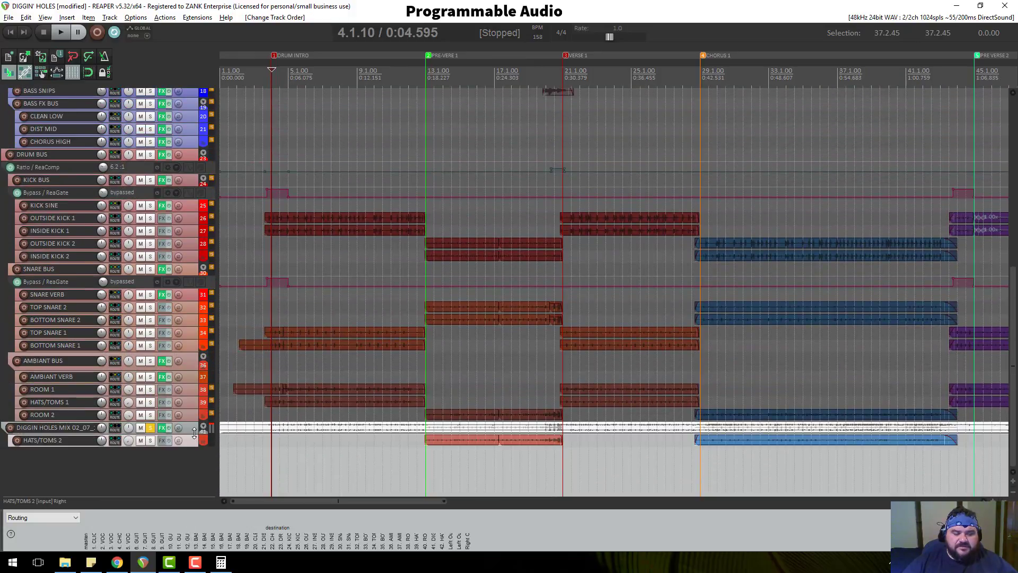
{"action": "key", "text": "ctrl+z"}
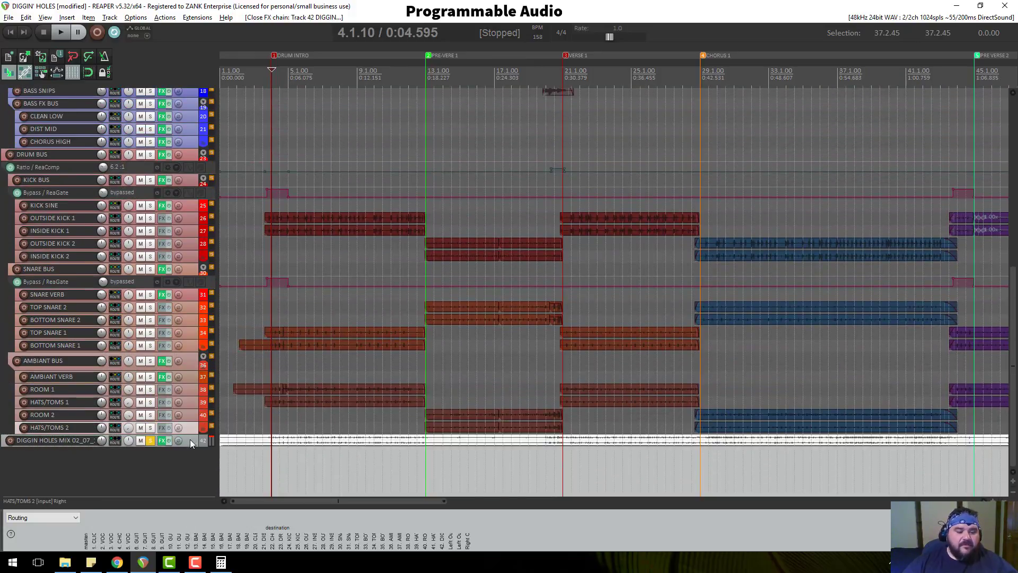
{"action": "left_click_drag", "start_coordinate": [186, 444], "coordinate": [200, 532]}
Render the mix track to a stereo stem, muting the original, then return to Chrome.
{"action": "right_click", "coordinate": [181, 416]}
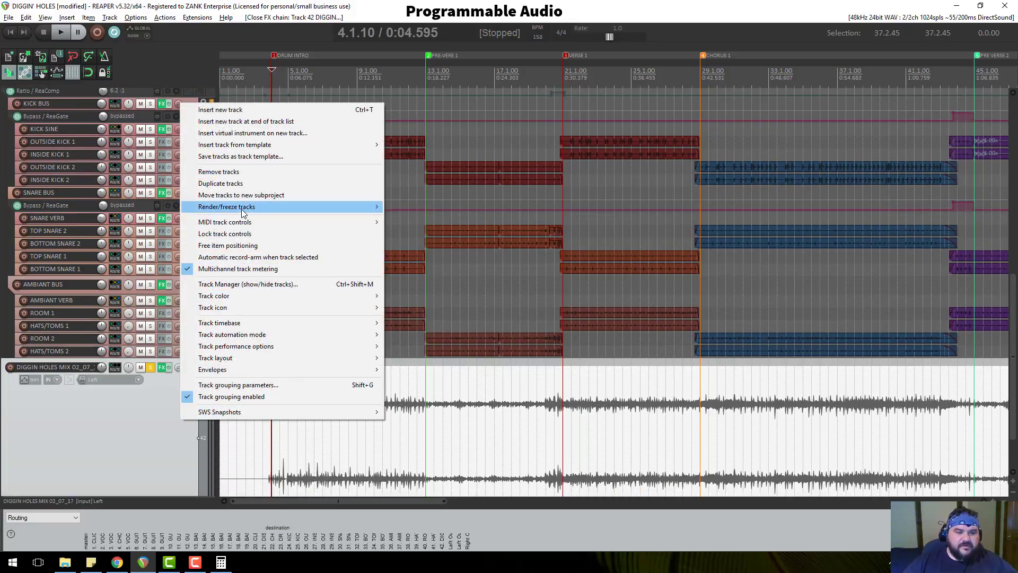
{"action": "mouse_move", "coordinate": [243, 212]}
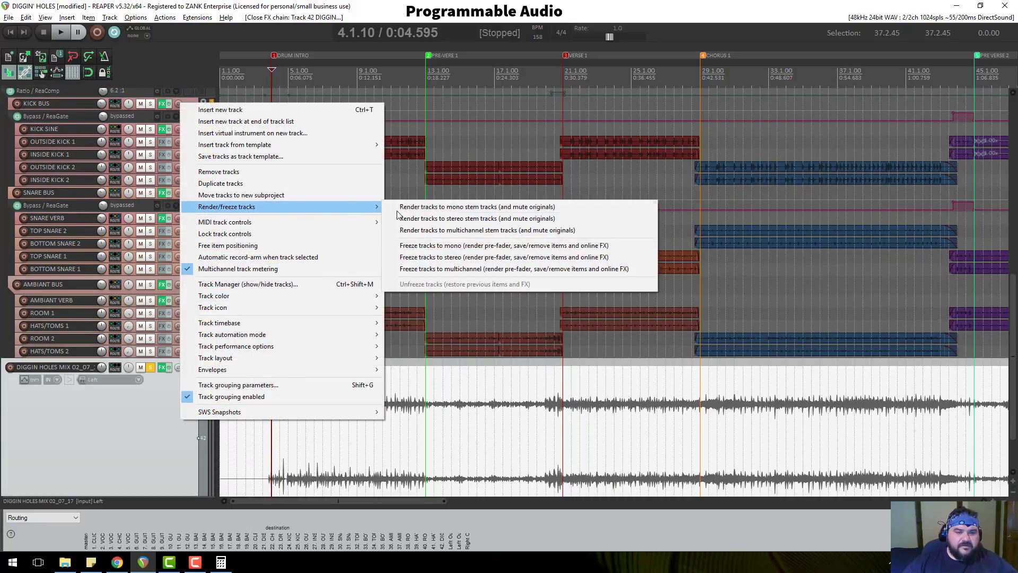
{"action": "left_click", "coordinate": [447, 221]}
{"action": "scroll", "coordinate": [167, 396], "scroll_direction": "down", "scroll_amount": 2}
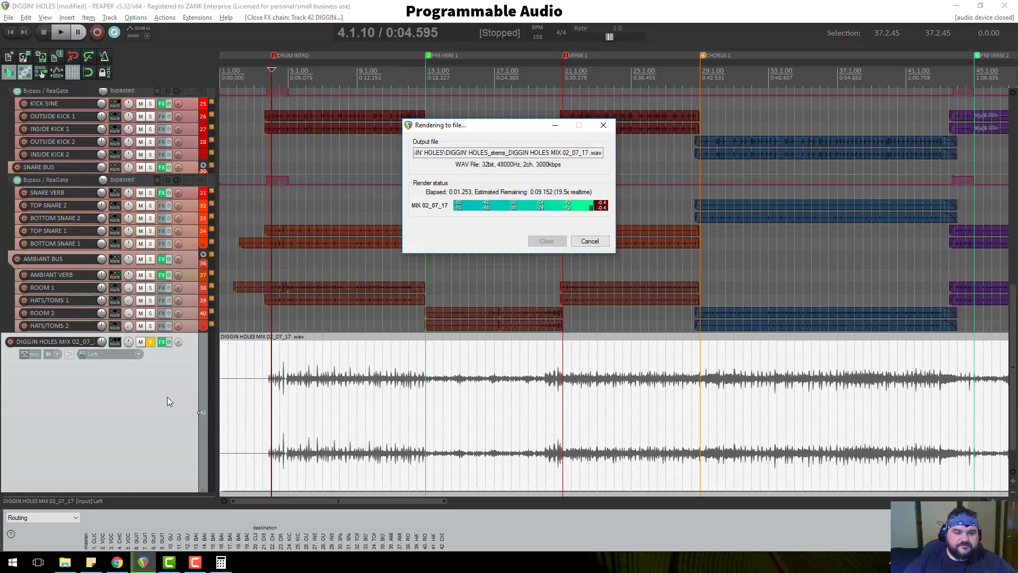
{"action": "left_click", "coordinate": [113, 565]}
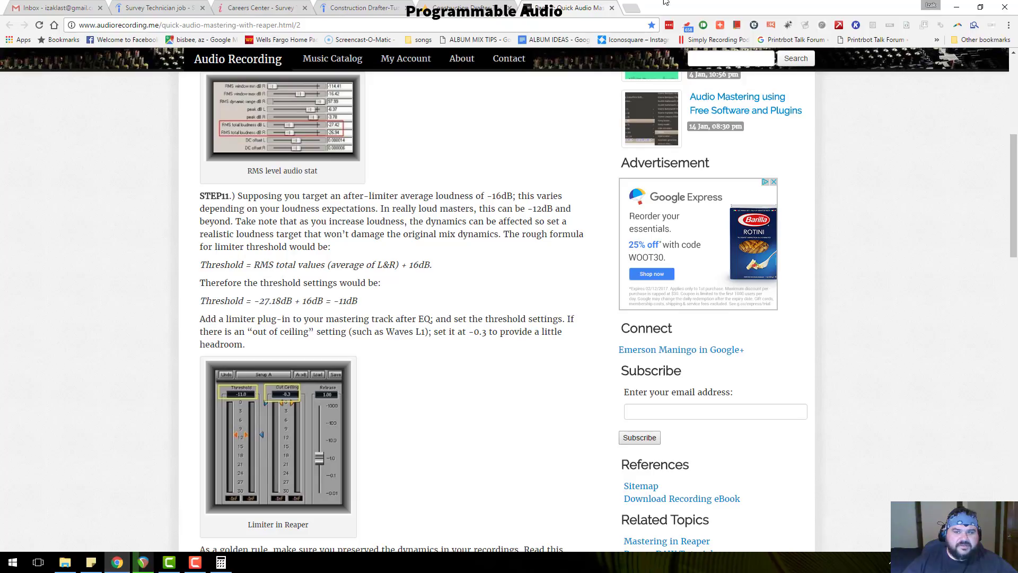
Scroll the article down to STEP14, back to STEP13, and highlight '-16dB'.
{"action": "scroll", "coordinate": [453, 303], "scroll_direction": "up", "scroll_amount": 6}
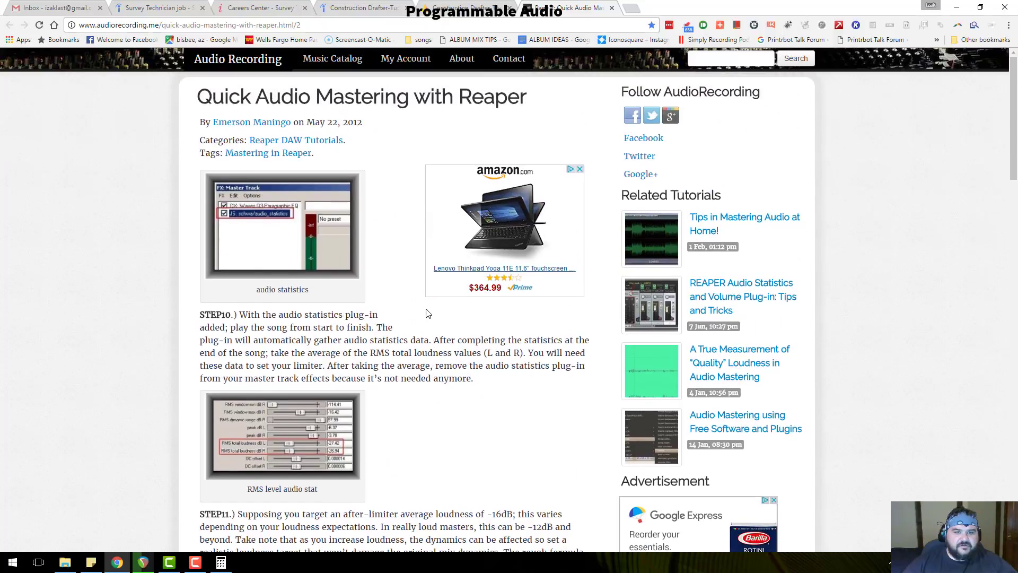
{"action": "scroll", "coordinate": [412, 241], "scroll_direction": "down", "scroll_amount": 2}
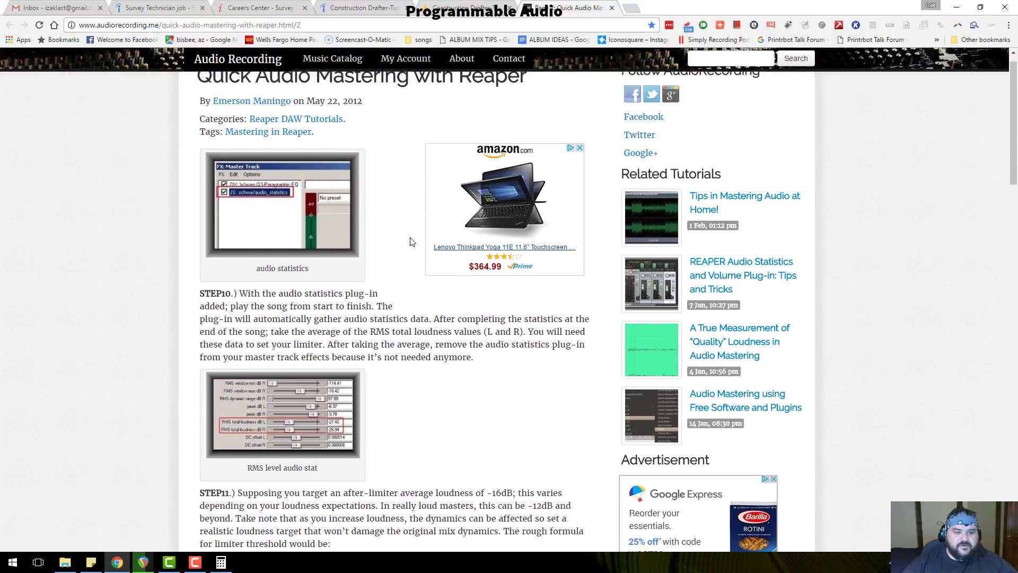
{"action": "scroll", "coordinate": [411, 238], "scroll_direction": "up", "scroll_amount": 2}
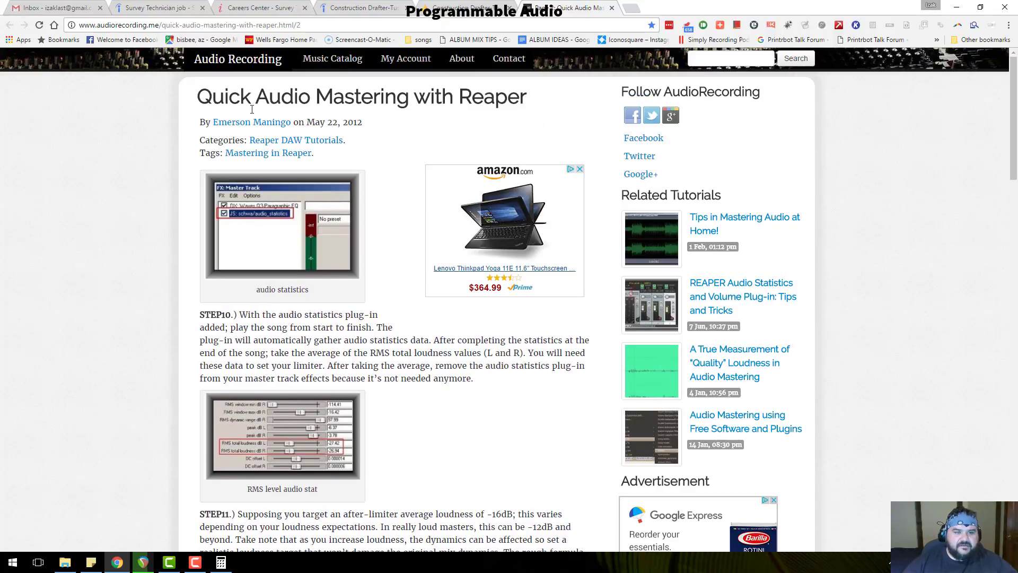
{"action": "scroll", "coordinate": [408, 253], "scroll_direction": "down", "scroll_amount": 4}
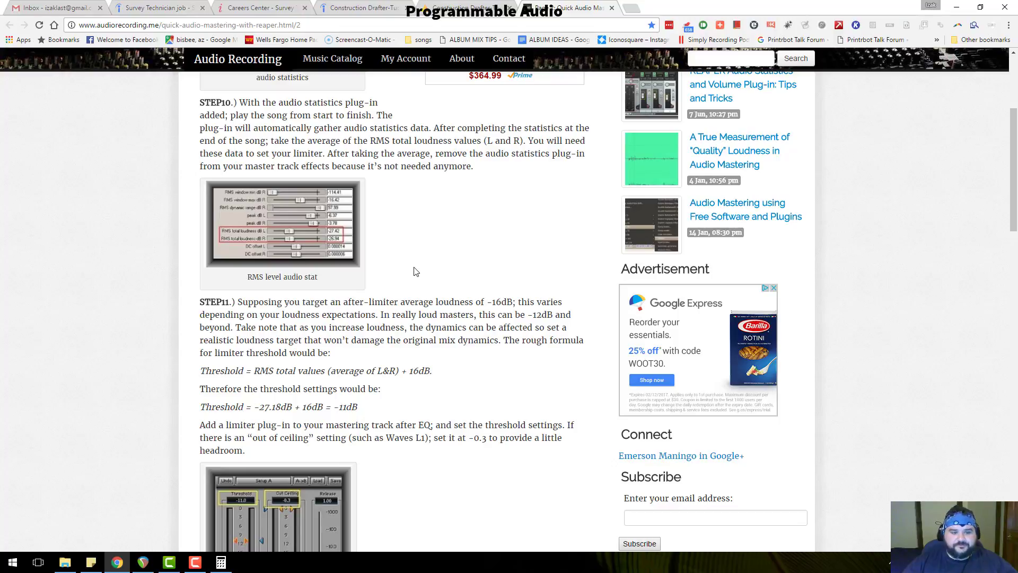
{"action": "scroll", "coordinate": [415, 297], "scroll_direction": "down", "scroll_amount": 10}
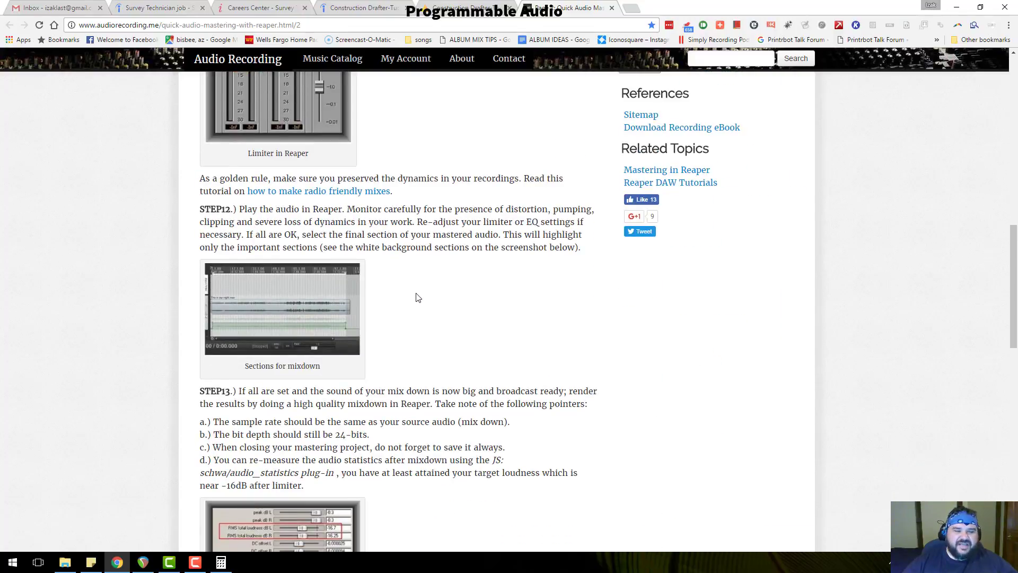
{"action": "scroll", "coordinate": [418, 296], "scroll_direction": "down", "scroll_amount": 8}
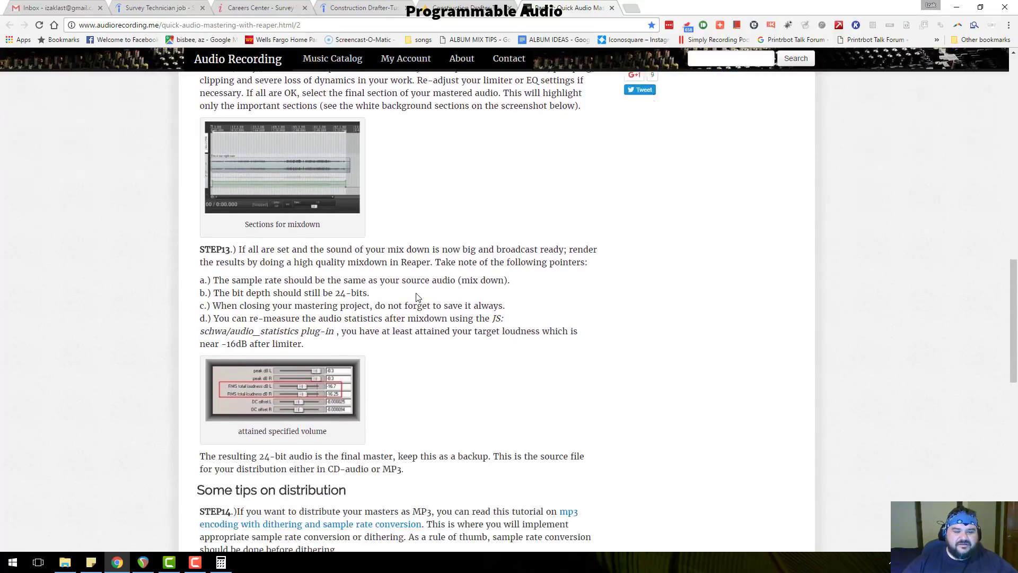
{"action": "scroll", "coordinate": [418, 298], "scroll_direction": "down", "scroll_amount": 1}
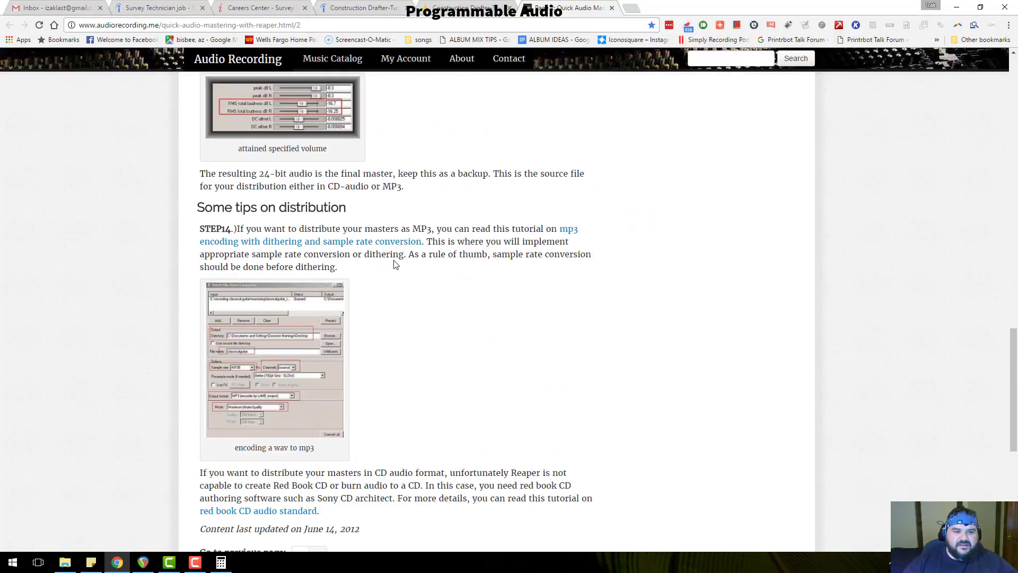
{"action": "scroll", "coordinate": [395, 262], "scroll_direction": "up", "scroll_amount": 3}
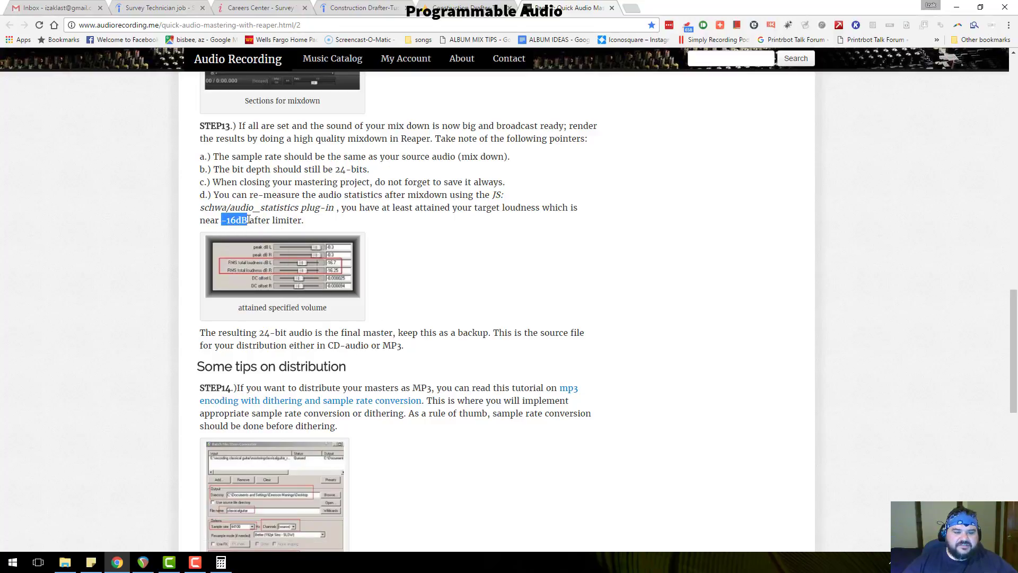
{"action": "left_click_drag", "start_coordinate": [311, 230], "coordinate": [272, 224]}
Back in REAPER, make the rendered stem track much taller.
{"action": "left_click", "coordinate": [143, 562]}
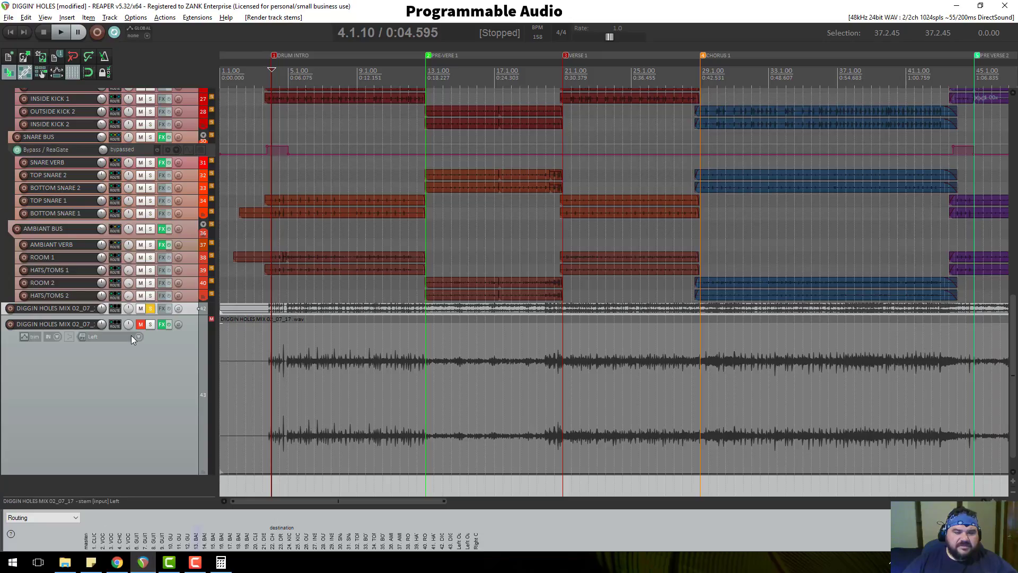
{"action": "left_click_drag", "start_coordinate": [190, 314], "coordinate": [176, 548]}
{"action": "scroll", "coordinate": [494, 331], "scroll_direction": "down", "scroll_amount": 5}
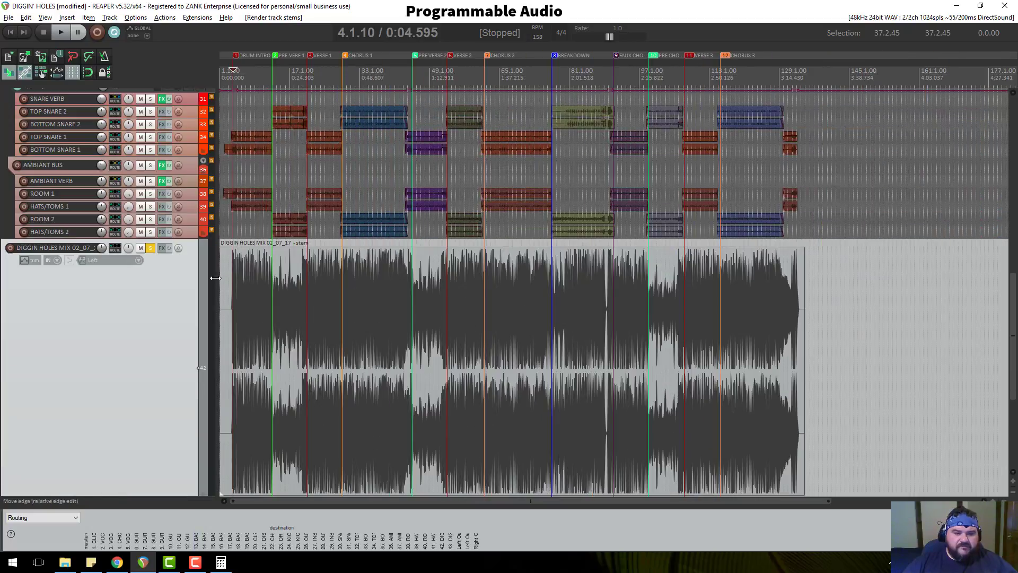
{"action": "scroll", "coordinate": [165, 342], "scroll_direction": "down", "scroll_amount": 2}
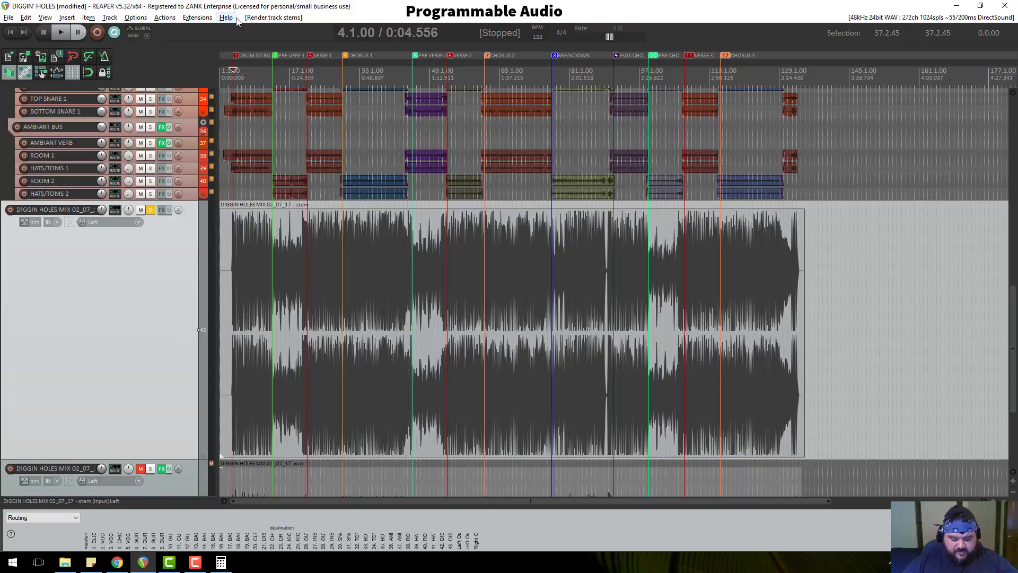
Set audio output to Headphones and play the stem from 3.4.36.
{"action": "key", "text": "ctrl+p"}
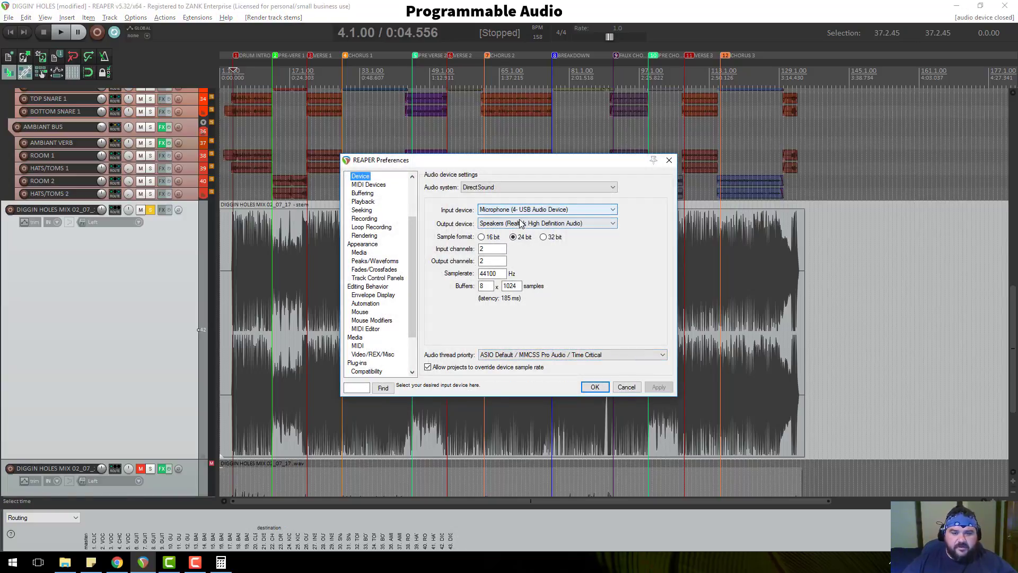
{"action": "left_click", "coordinate": [520, 223]}
{"action": "left_click", "coordinate": [517, 256]}
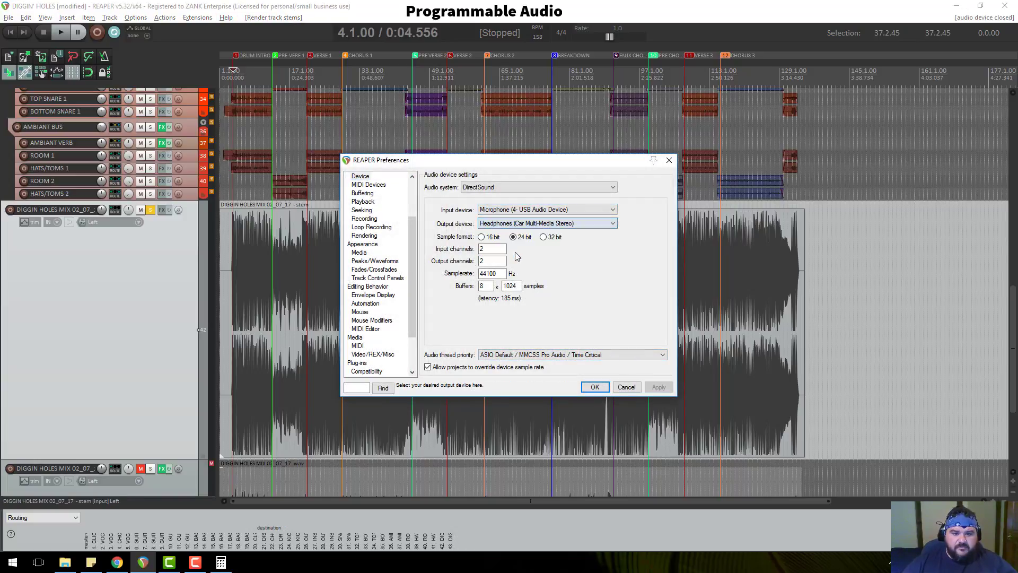
{"action": "left_click", "coordinate": [594, 387]}
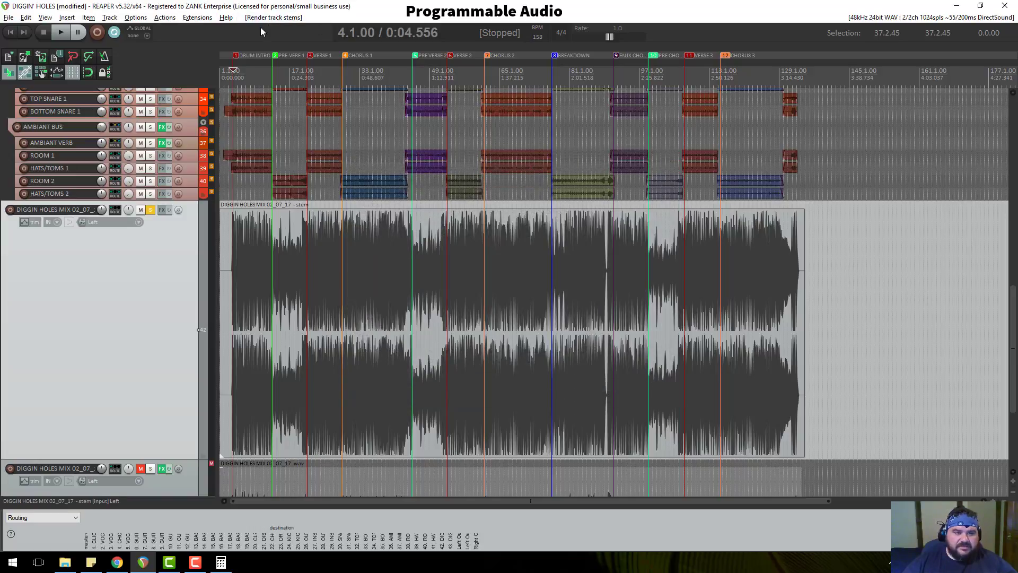
{"action": "left_click", "coordinate": [232, 68]}
{"action": "scroll", "coordinate": [321, 110], "scroll_direction": "up", "scroll_amount": 6}
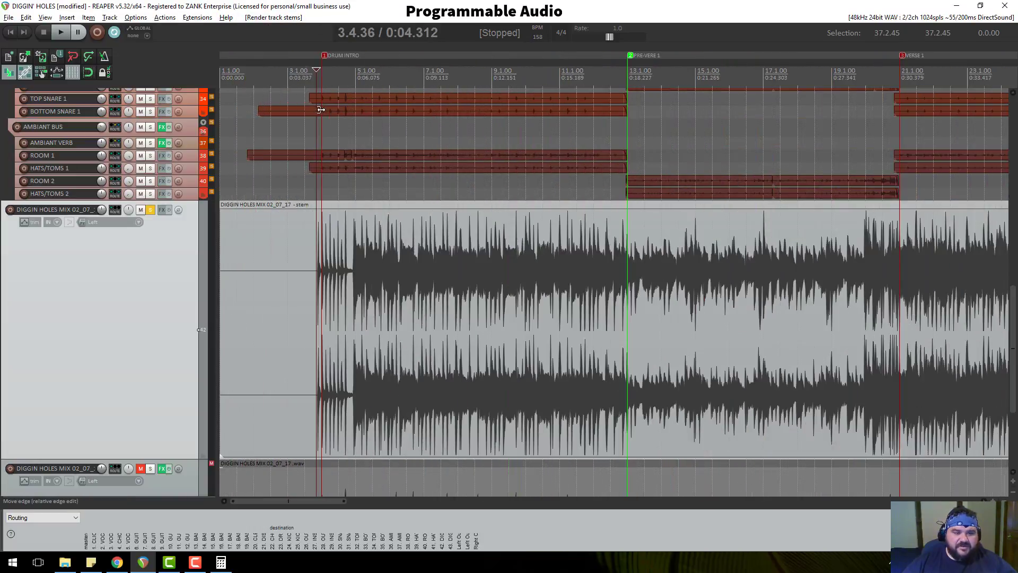
{"action": "scroll", "coordinate": [365, 123], "scroll_direction": "down", "scroll_amount": 4}
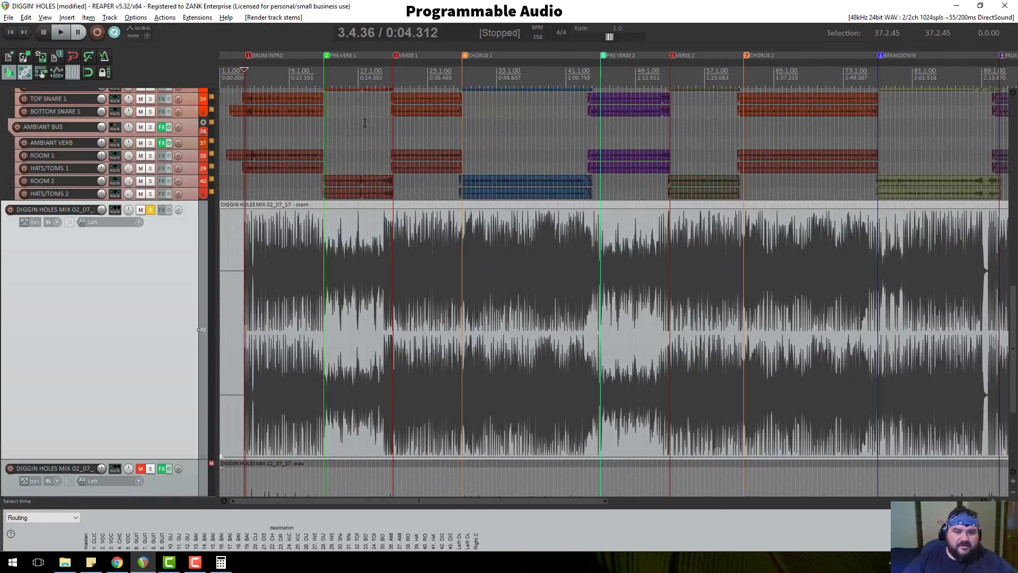
{"action": "key", "text": "space"}
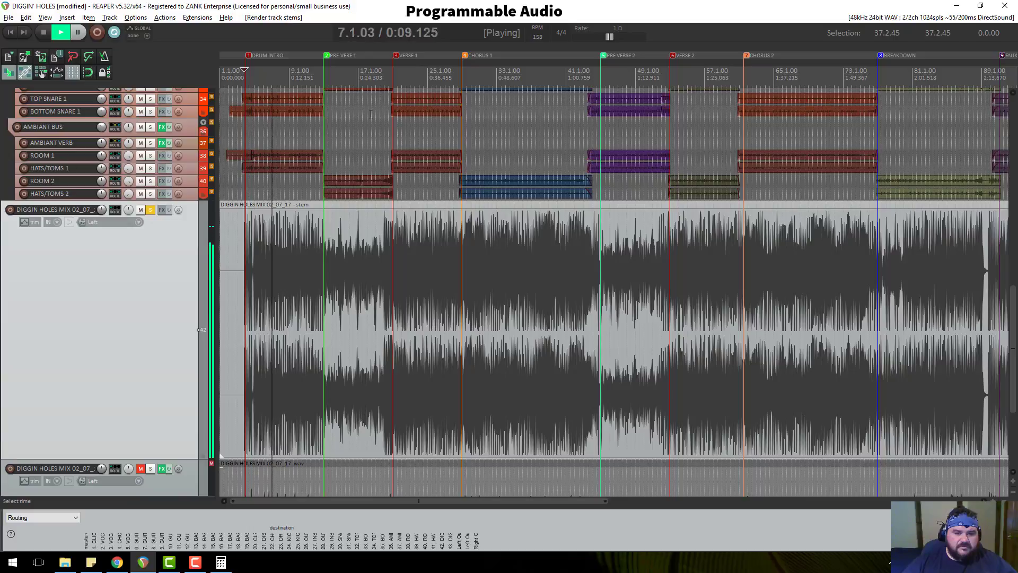
{"action": "key", "text": "space"}
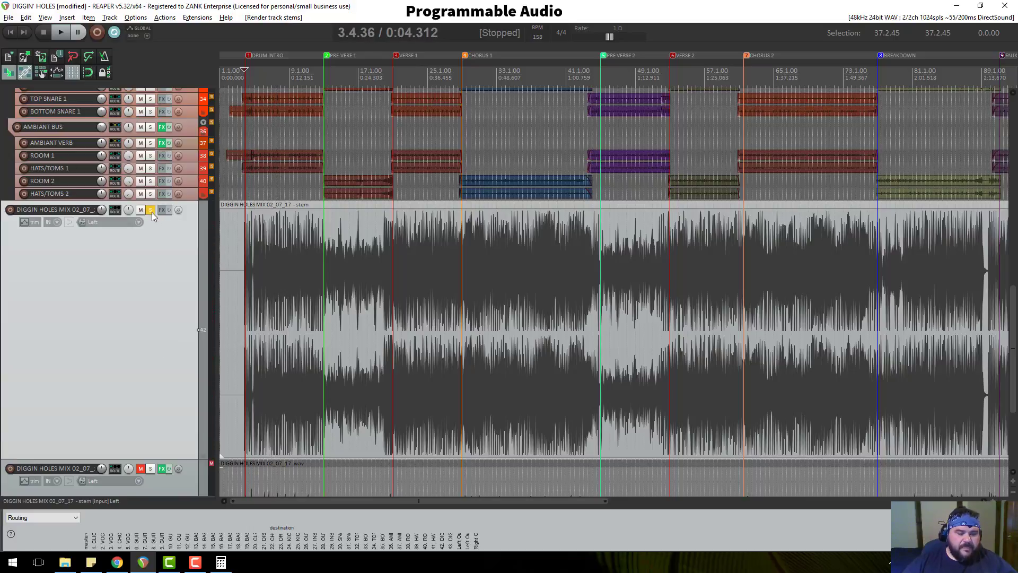
Switch audio output back to Speakers (Realtek High Definition Audio).
{"action": "key", "text": "ctrl+p"}
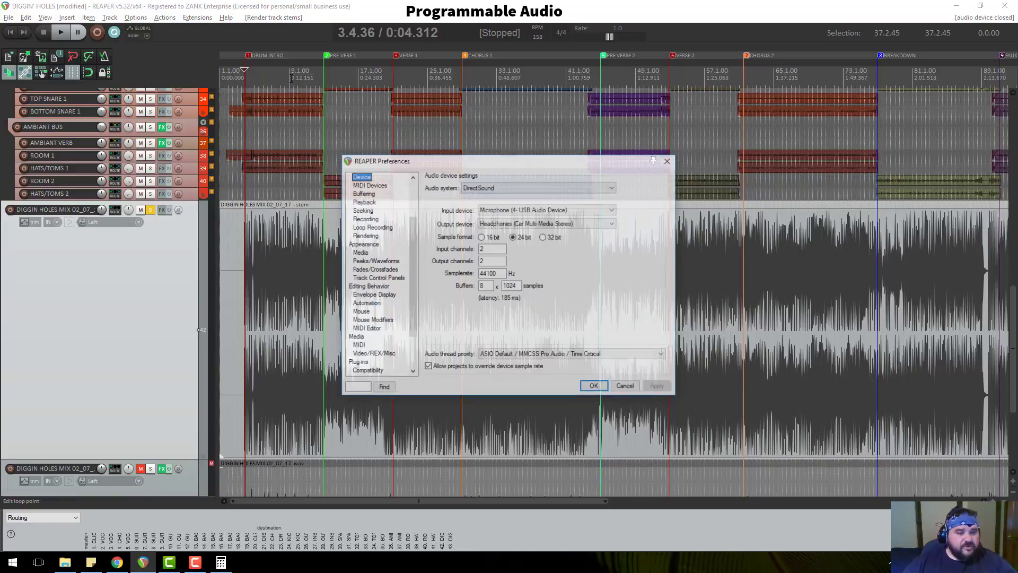
{"action": "left_click", "coordinate": [523, 223]}
{"action": "left_click", "coordinate": [523, 240]}
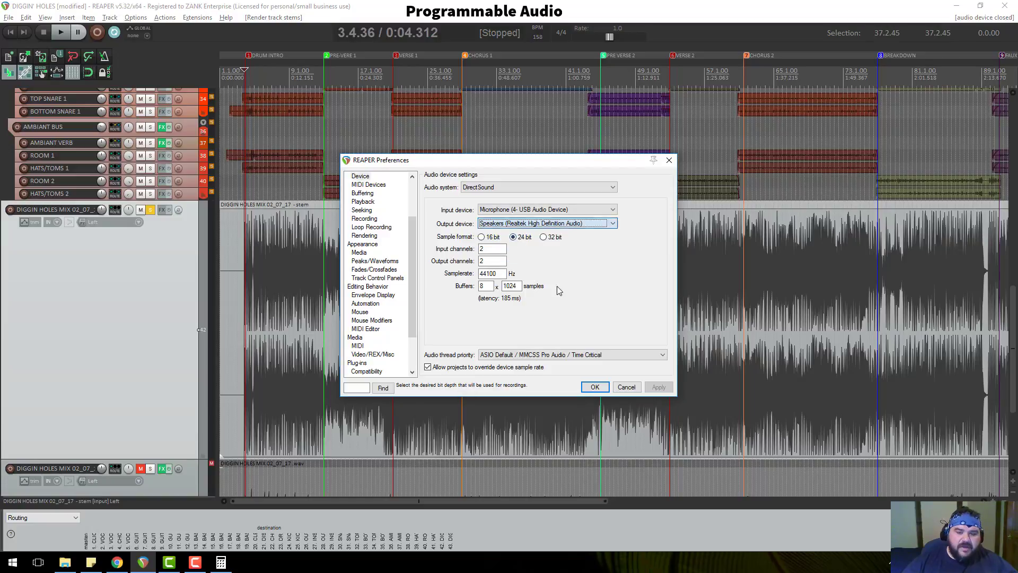
{"action": "left_click", "coordinate": [595, 388]}
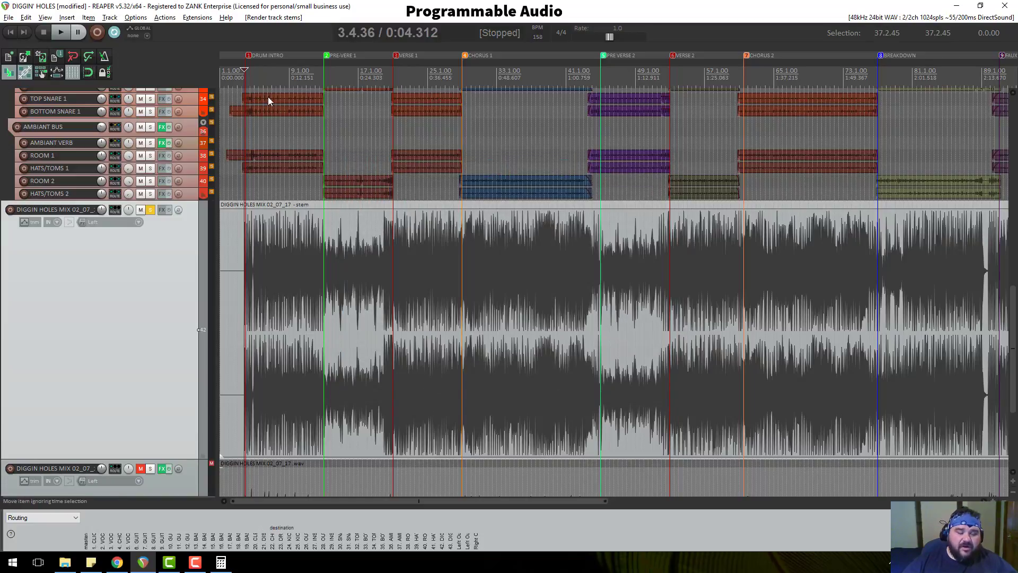
Briefly open and then close the Windows calculator.
{"action": "scroll", "coordinate": [172, 329], "scroll_direction": "down", "scroll_amount": 1}
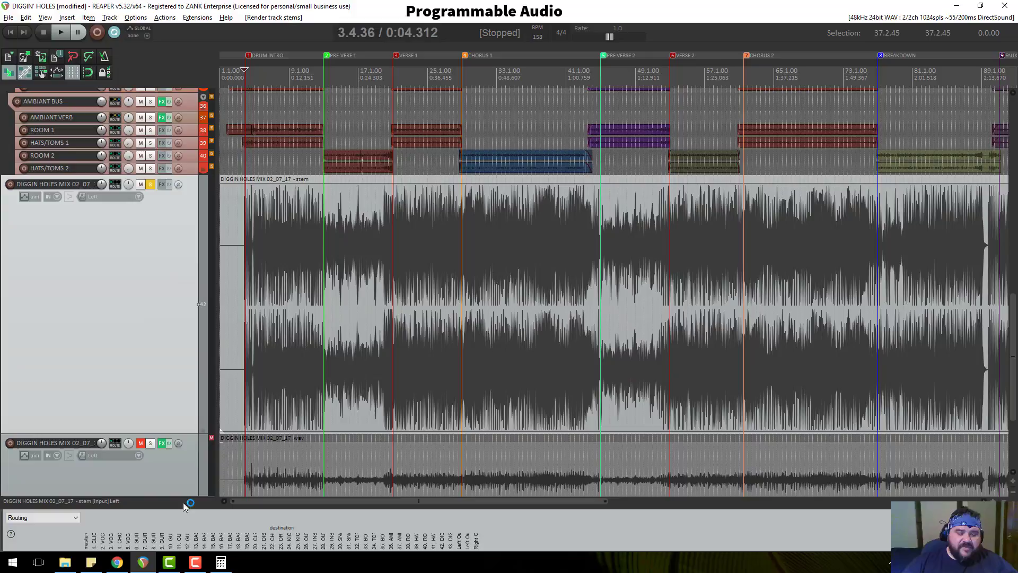
{"action": "left_click", "coordinate": [220, 562]}
{"action": "left_click", "coordinate": [801, 105]}
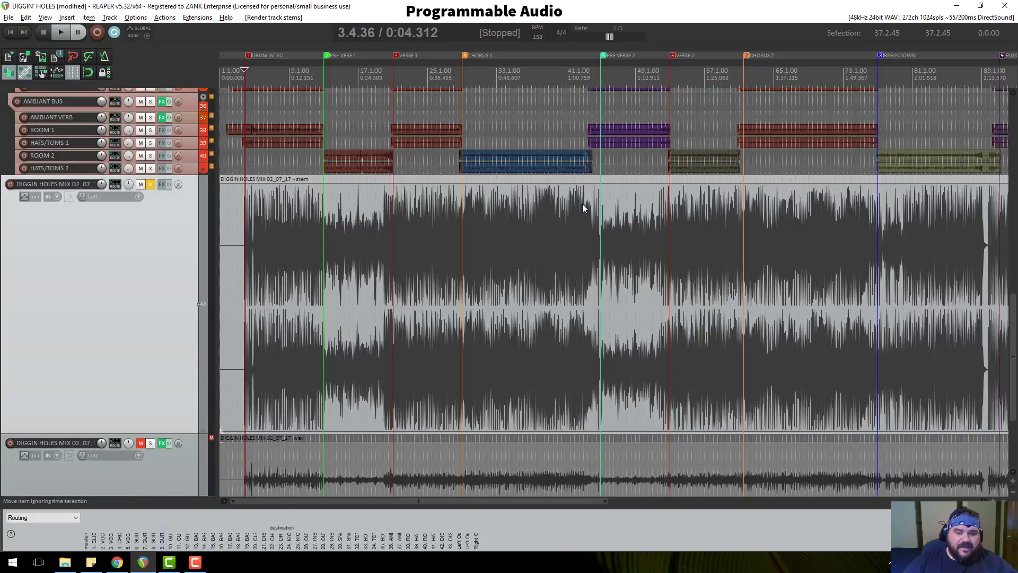
Zoom out to show the whole song and open Render to File with Ctrl+Alt+R.
{"action": "scroll", "coordinate": [633, 234], "scroll_direction": "down", "scroll_amount": 4}
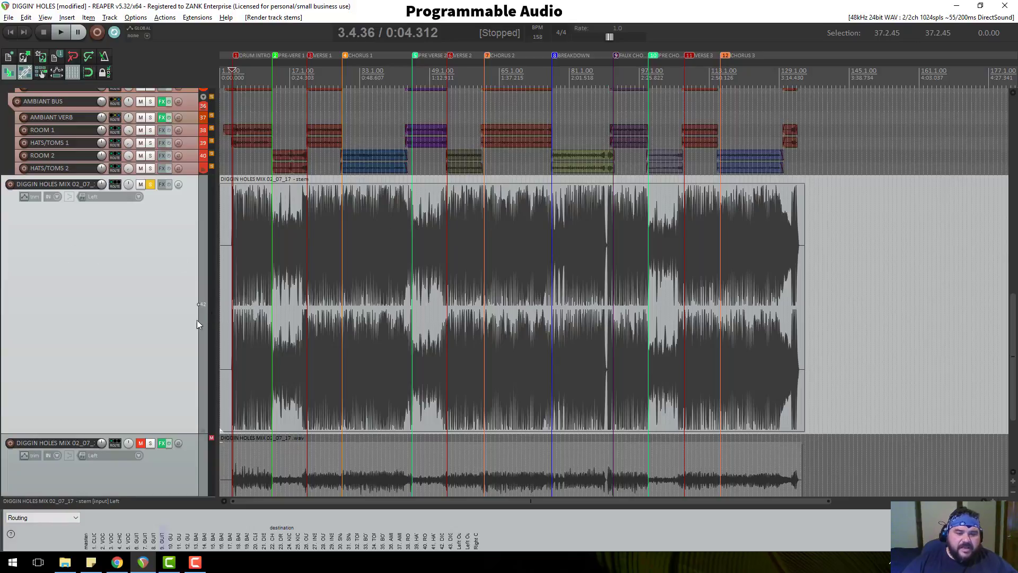
{"action": "scroll", "coordinate": [145, 326], "scroll_direction": "down", "scroll_amount": 1}
{"action": "scroll", "coordinate": [463, 320], "scroll_direction": "up", "scroll_amount": 4}
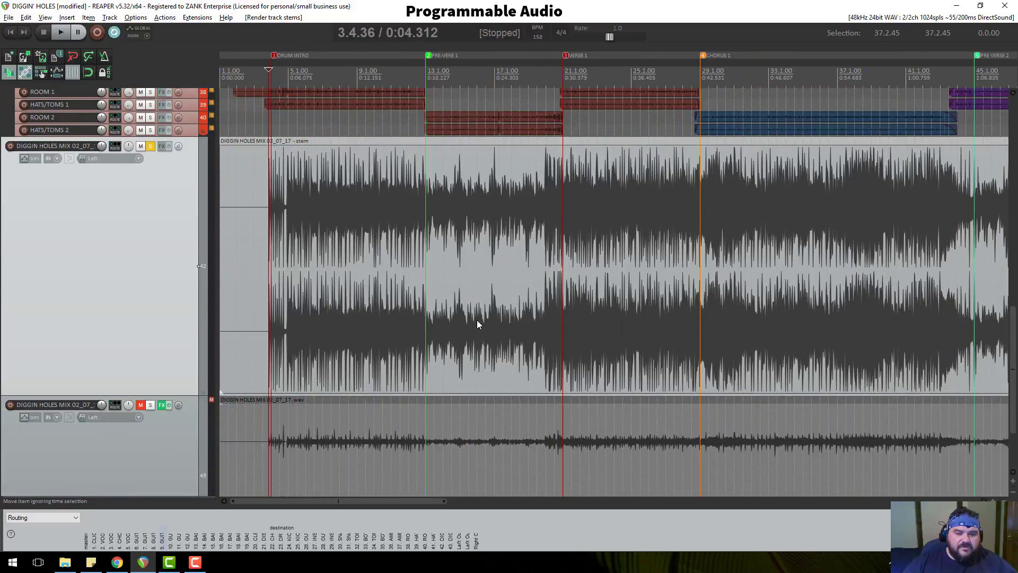
{"action": "scroll", "coordinate": [477, 318], "scroll_direction": "down", "scroll_amount": 5}
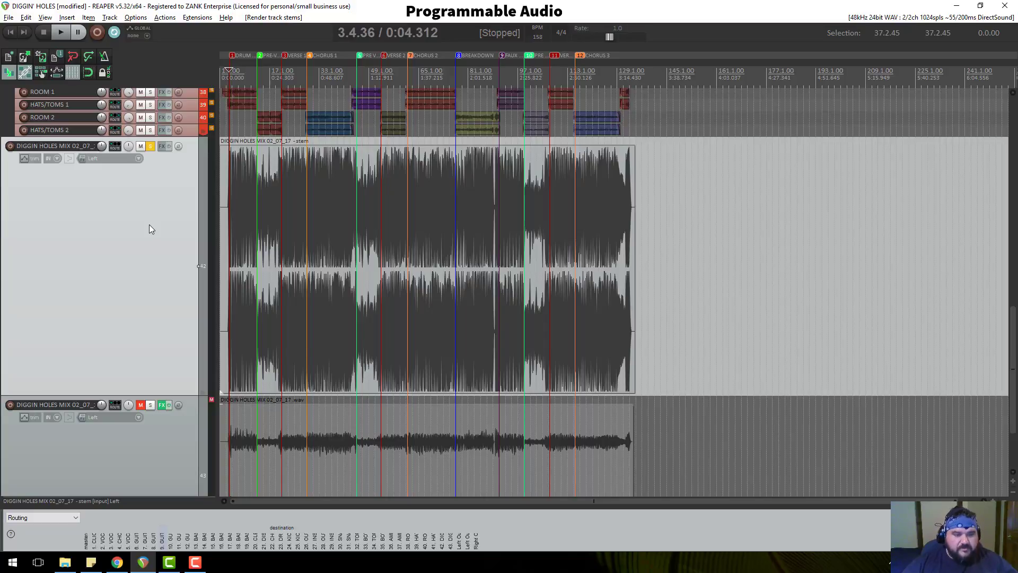
{"action": "key", "text": "ctrl+alt+r"}
Set the render source to Stems (selected tracks).
{"action": "left_click", "coordinate": [331, 64]}
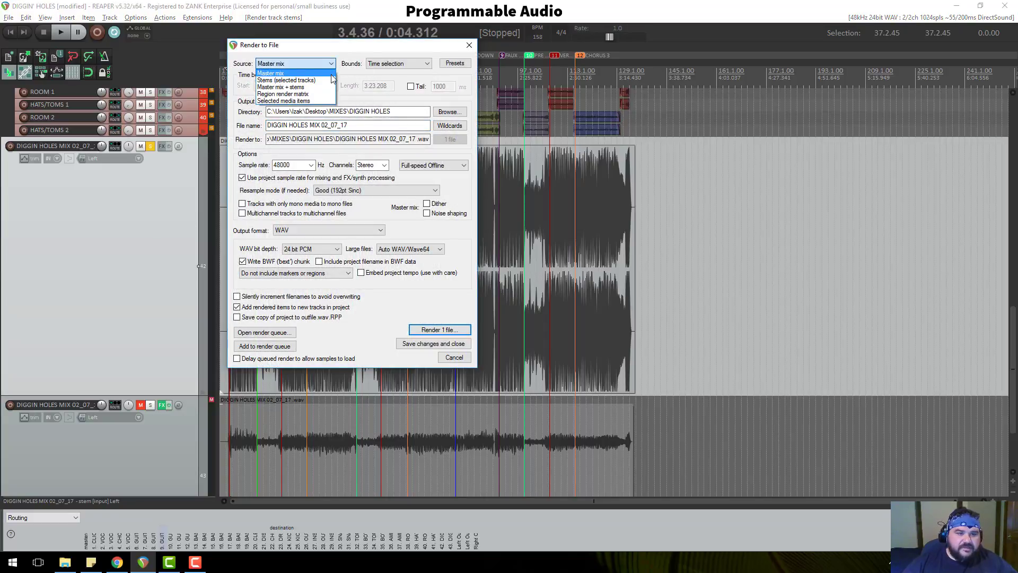
{"action": "left_click", "coordinate": [329, 80]}
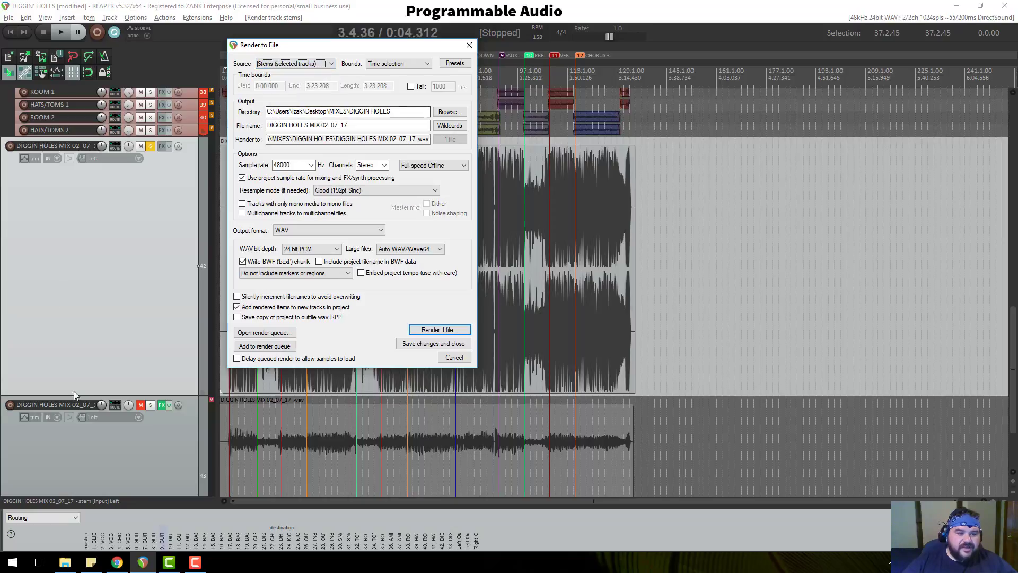
{"action": "scroll", "coordinate": [146, 360], "scroll_direction": "up", "scroll_amount": 10}
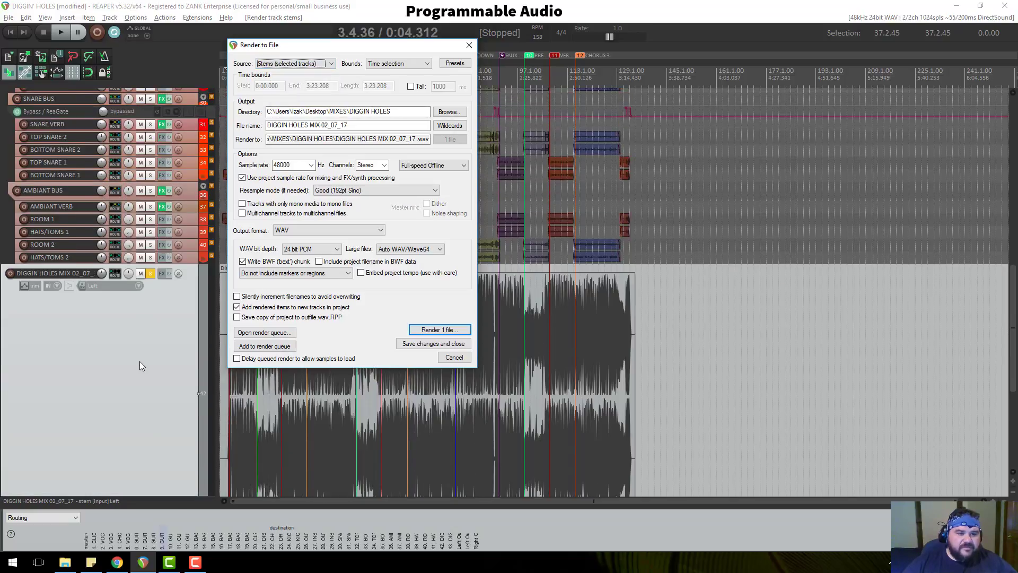
{"action": "scroll", "coordinate": [1001, 389], "scroll_direction": "up", "scroll_amount": 15}
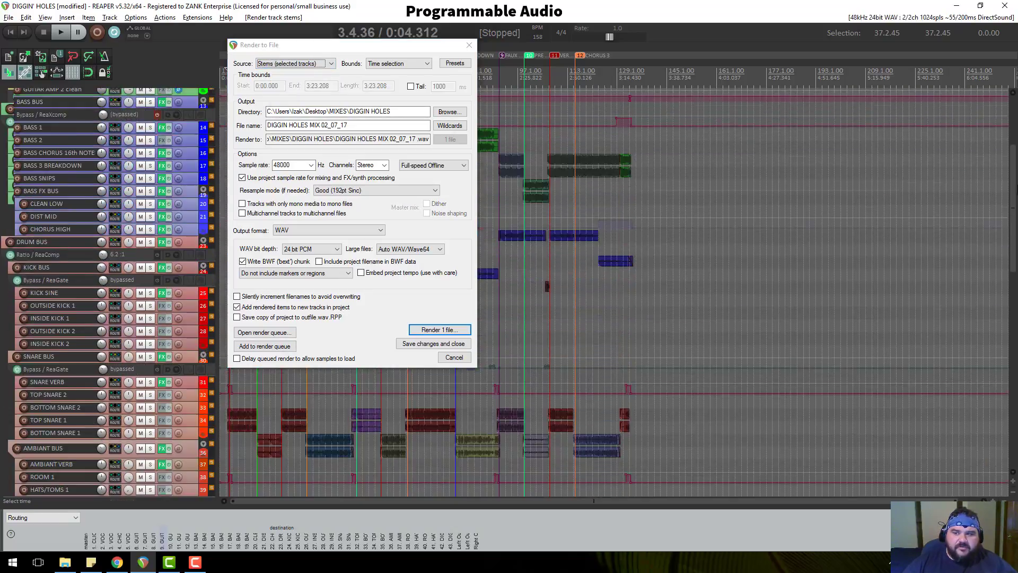
{"action": "scroll", "coordinate": [1015, 385], "scroll_direction": "down", "scroll_amount": 20}
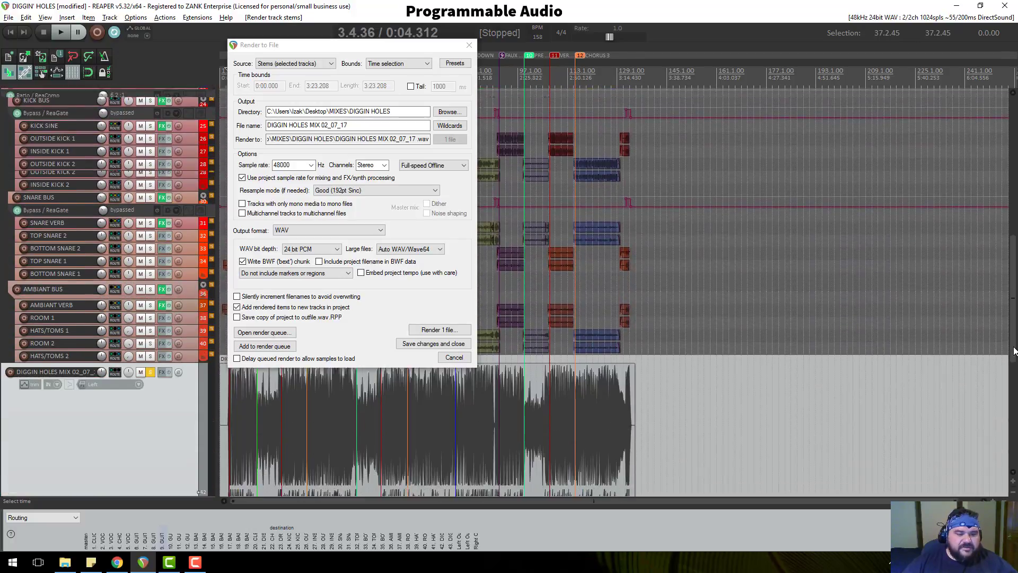
{"action": "left_click_drag", "start_coordinate": [1016, 385], "coordinate": [1015, 388]}
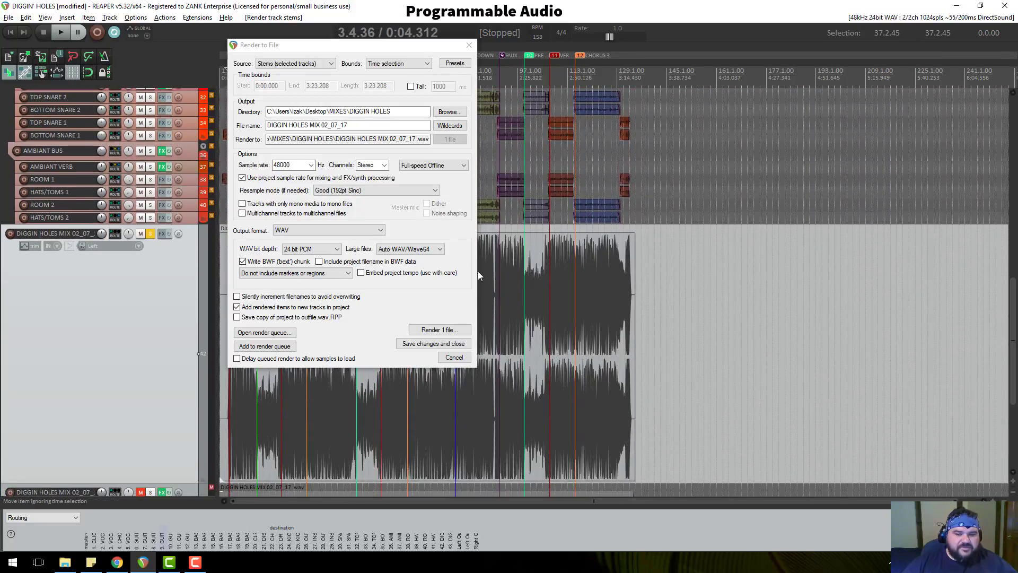
Name the output file DIGGIN HOLES FINAL MIX and choose MP3 (LAME) as the format.
{"action": "left_click", "coordinate": [353, 125]}
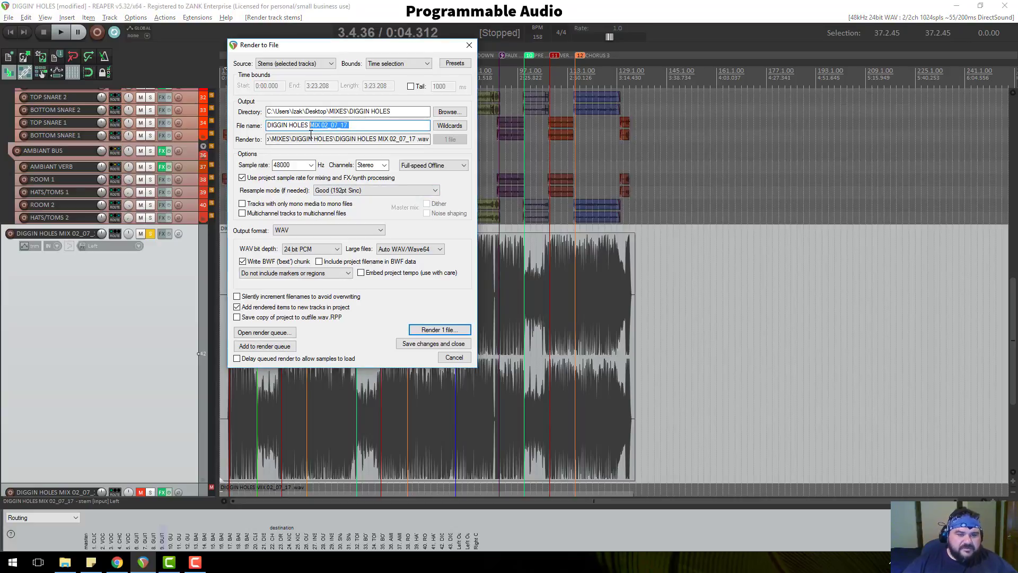
{"action": "type", "text": "FINAL M"}
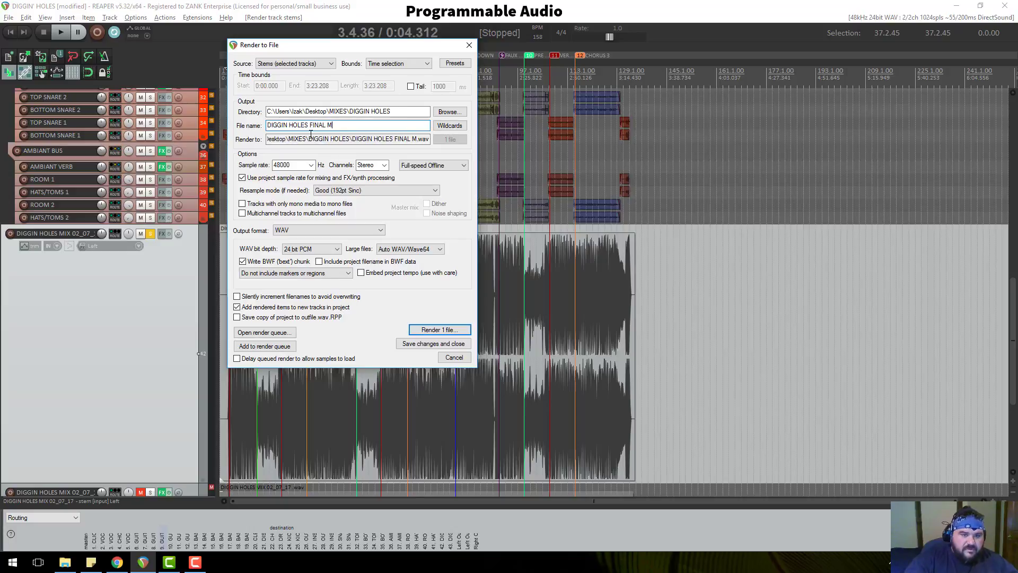
{"action": "type", "text": "IX"}
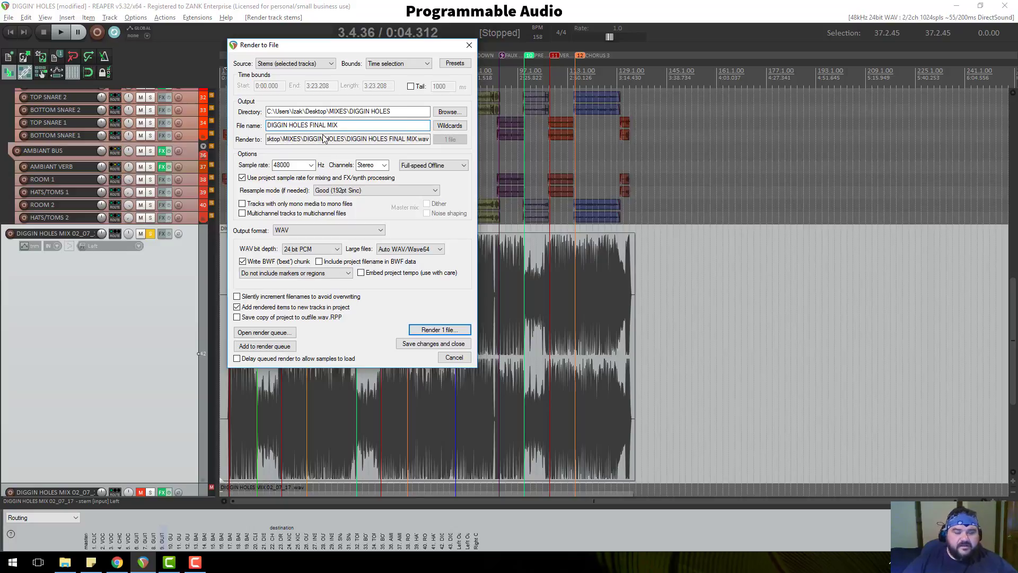
{"action": "left_click", "coordinate": [349, 233]}
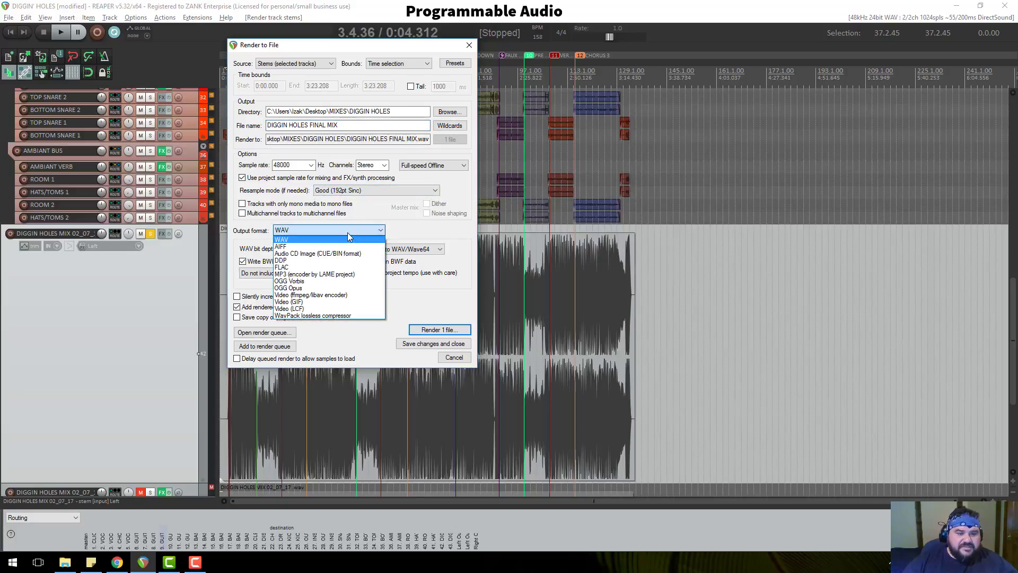
{"action": "left_click", "coordinate": [385, 248]}
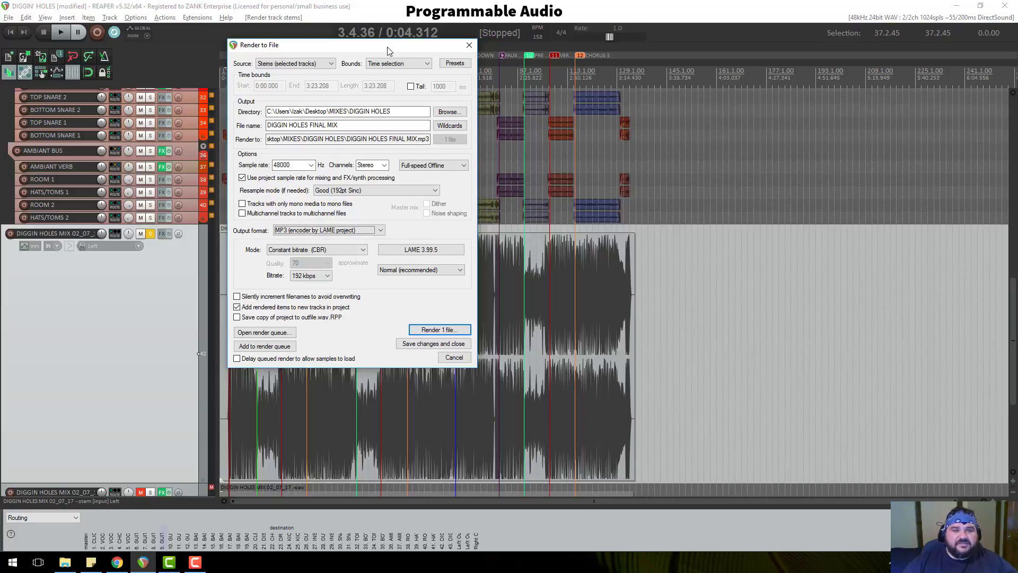
Reposition the Render to File window and render the DIGGIN HOLES FINAL MIX MP3.
{"action": "left_click_drag", "start_coordinate": [394, 42], "coordinate": [445, 106]}
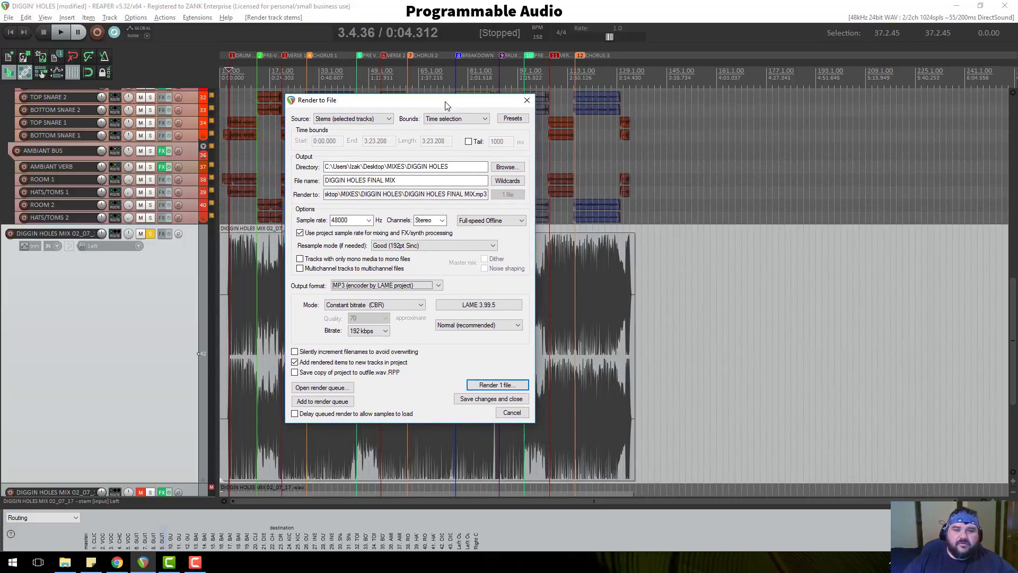
{"action": "mouse_move", "coordinate": [445, 104]}
{"action": "left_mouse_down"}
{"action": "mouse_move", "coordinate": [463, 107]}
{"action": "mouse_move", "coordinate": [445, 108]}
{"action": "left_mouse_up"}
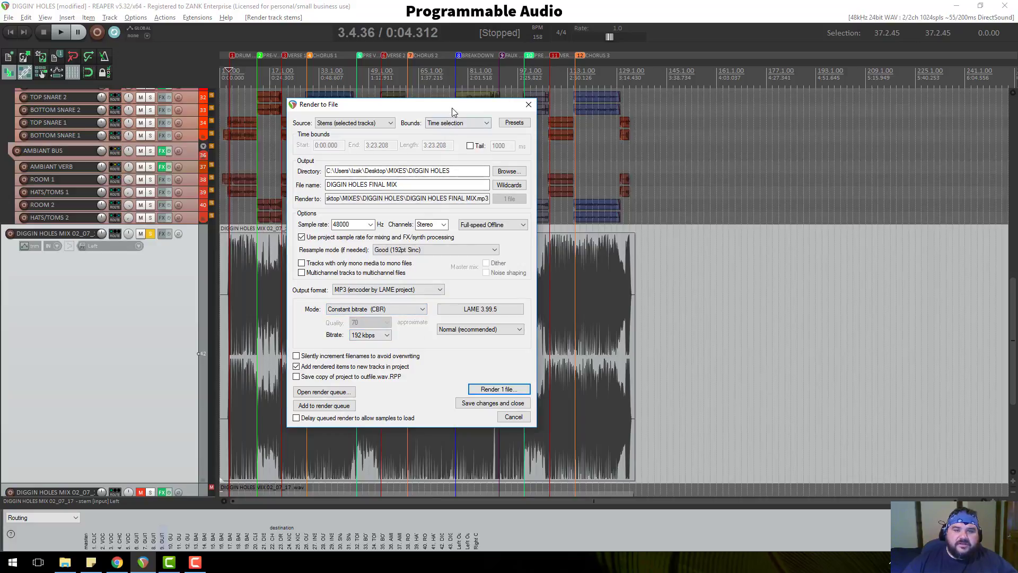
{"action": "left_click_drag", "start_coordinate": [452, 108], "coordinate": [447, 102]}
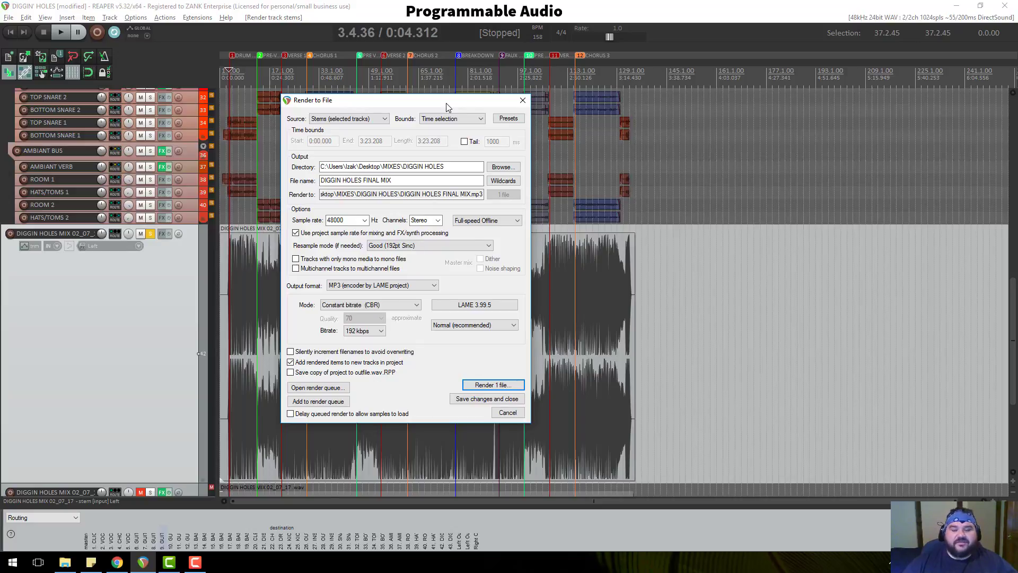
{"action": "left_click", "coordinate": [488, 386]}
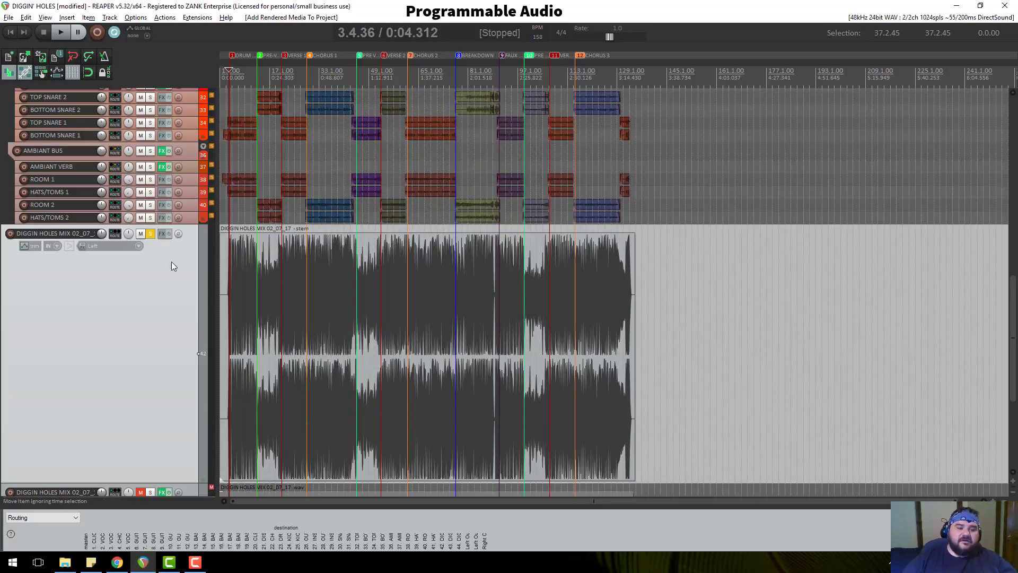
Scroll to the new DIGGIN HOLES FINAL MIX track, enlarge its height, then view all tracks.
{"action": "scroll", "coordinate": [163, 262], "scroll_direction": "down", "scroll_amount": 5}
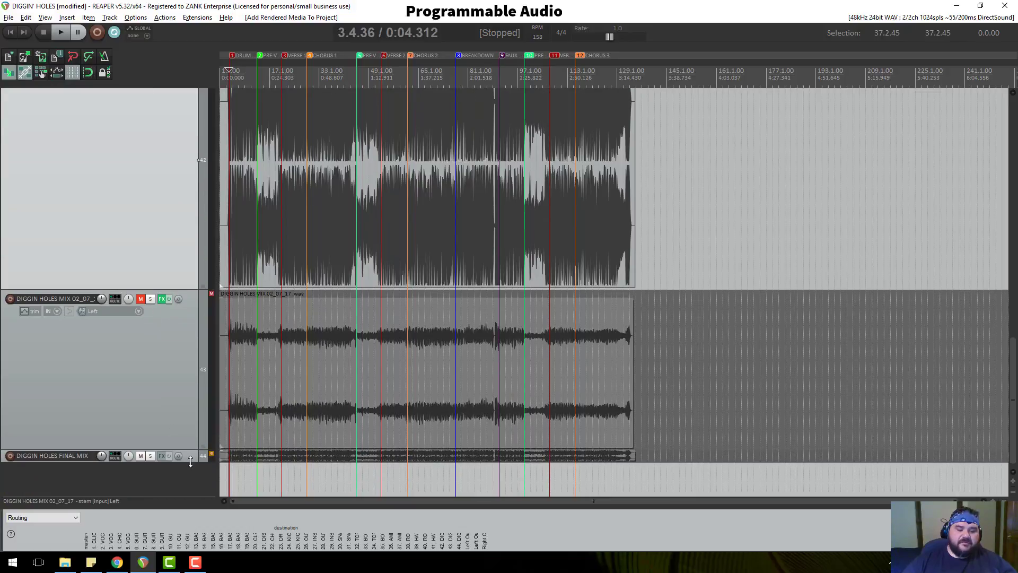
{"action": "mouse_move", "coordinate": [190, 462]}
{"action": "left_mouse_down"}
{"action": "mouse_move", "coordinate": [189, 490]}
{"action": "mouse_move", "coordinate": [188, 455]}
{"action": "left_mouse_up"}
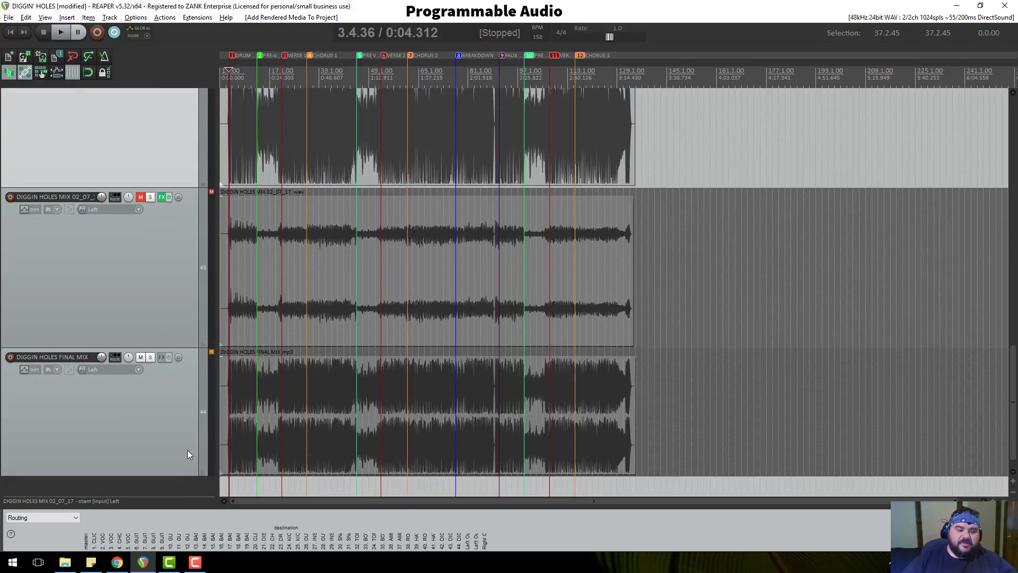
{"action": "scroll", "coordinate": [187, 450], "scroll_direction": "down", "scroll_amount": 1}
{"action": "scroll", "coordinate": [192, 417], "scroll_direction": "up", "scroll_amount": 3}
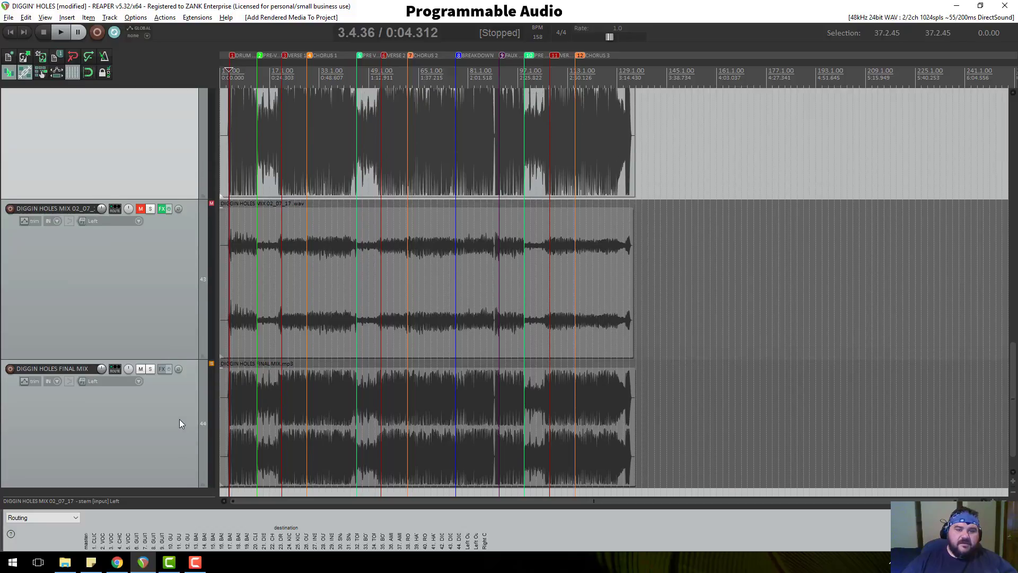
{"action": "scroll", "coordinate": [189, 213], "scroll_direction": "up", "scroll_amount": 4}
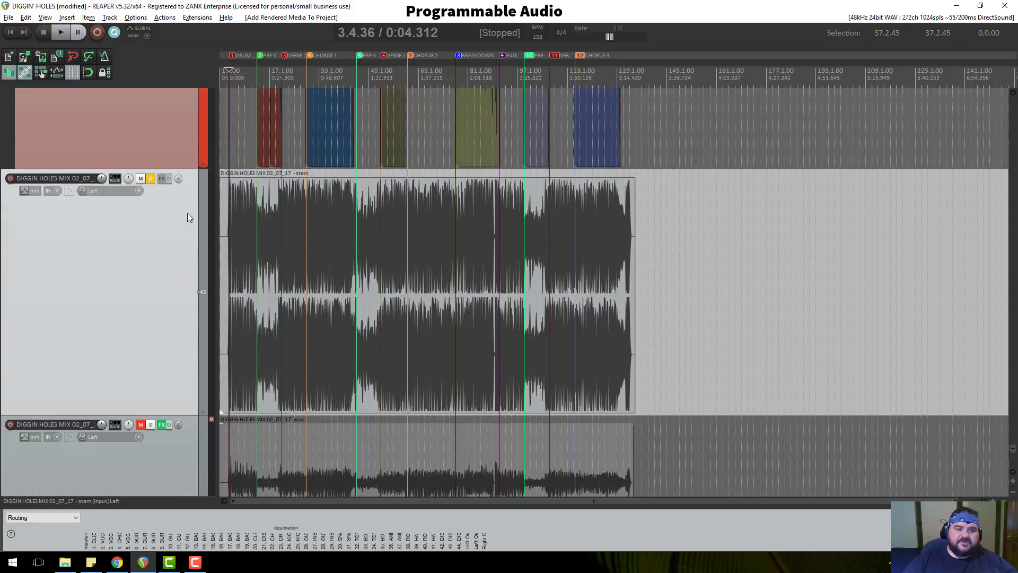
{"action": "scroll", "coordinate": [159, 313], "scroll_direction": "down", "scroll_amount": 4}
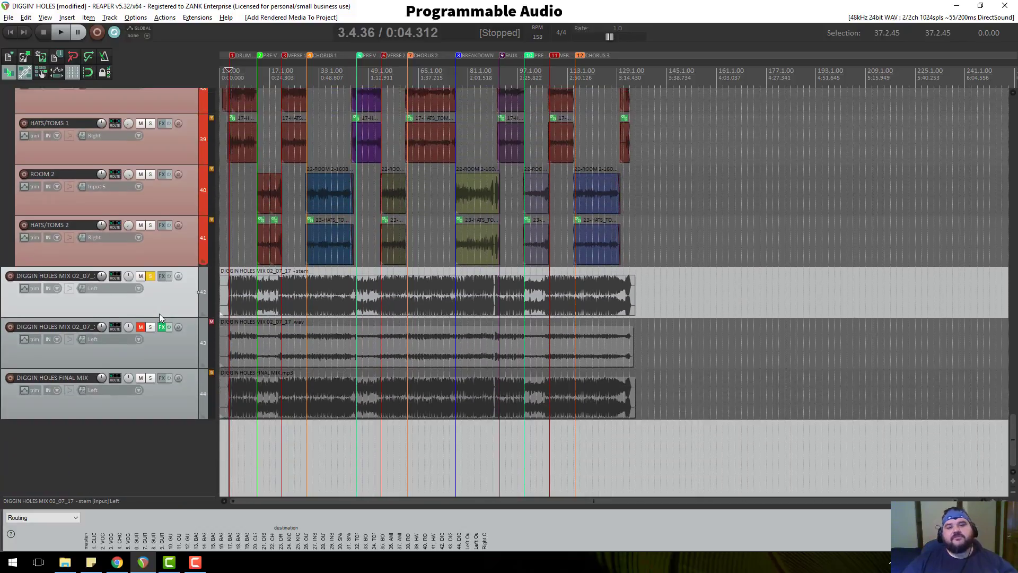
{"action": "scroll", "coordinate": [173, 214], "scroll_direction": "up", "scroll_amount": 2}
{"action": "scroll", "coordinate": [173, 214], "scroll_direction": "up", "scroll_amount": 15}
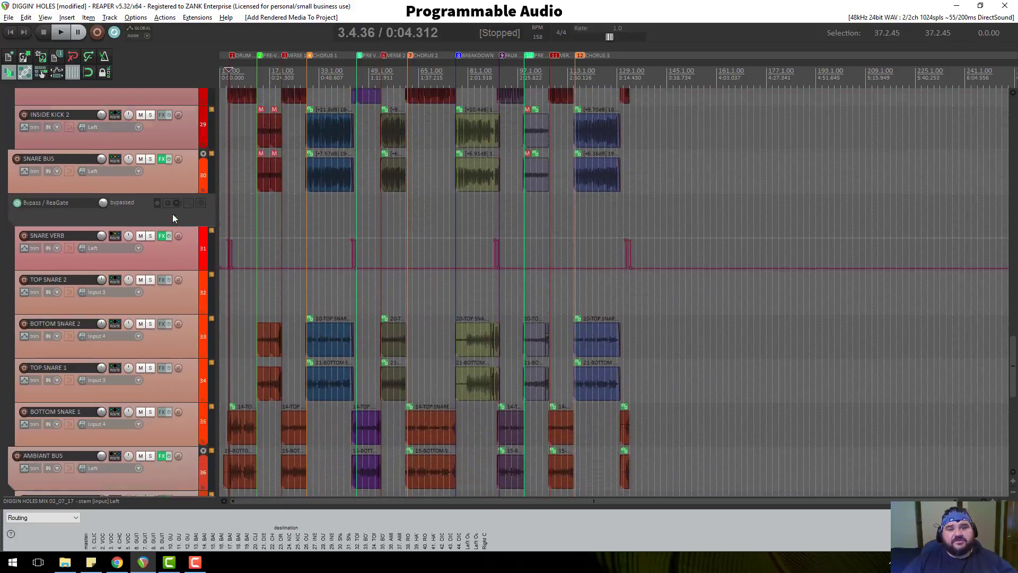
{"action": "scroll", "coordinate": [149, 215], "scroll_direction": "down", "scroll_amount": 3}
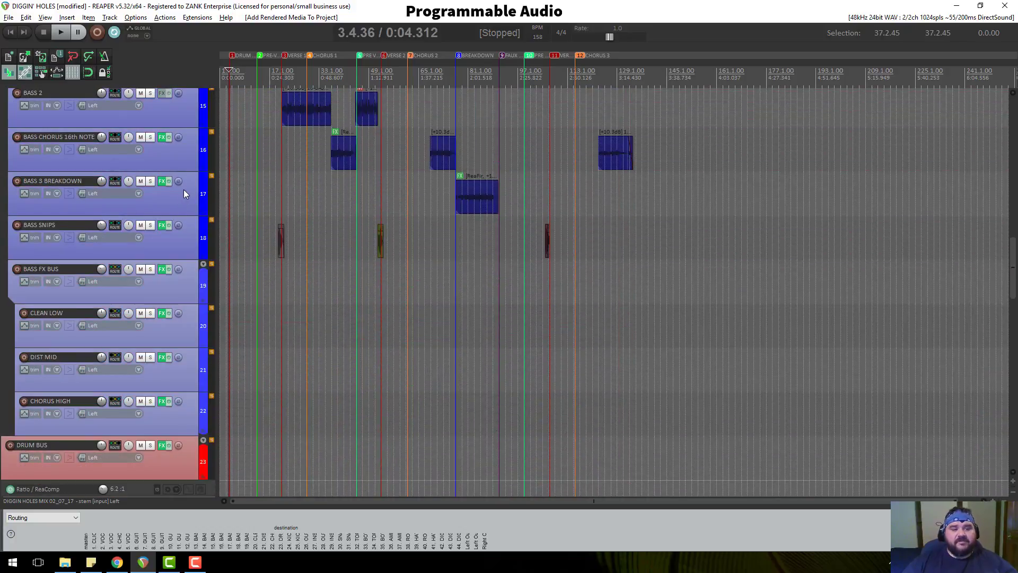
{"action": "scroll", "coordinate": [183, 189], "scroll_direction": "up", "scroll_amount": 3}
{"action": "scroll", "coordinate": [181, 318], "scroll_direction": "down", "scroll_amount": 10}
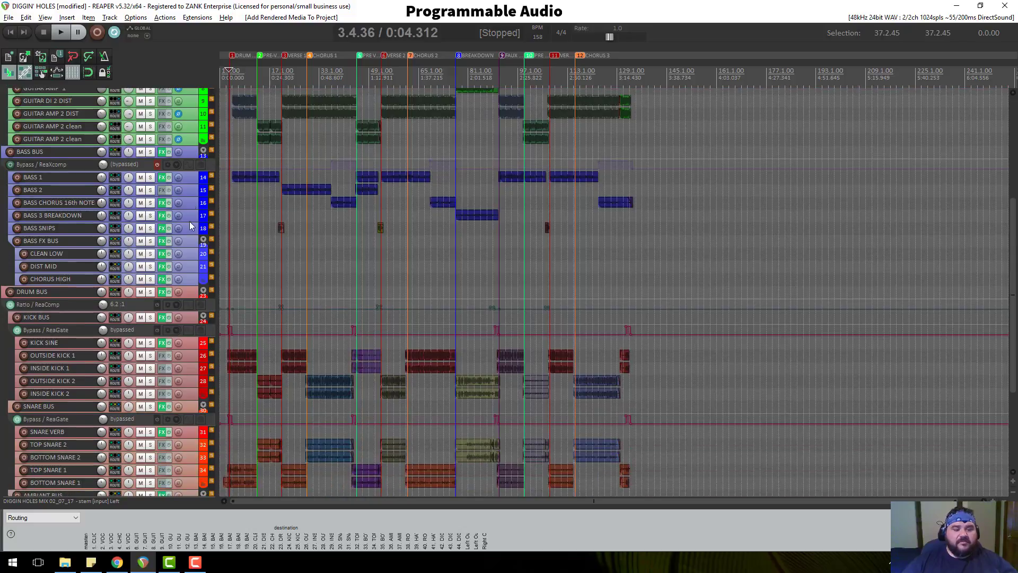